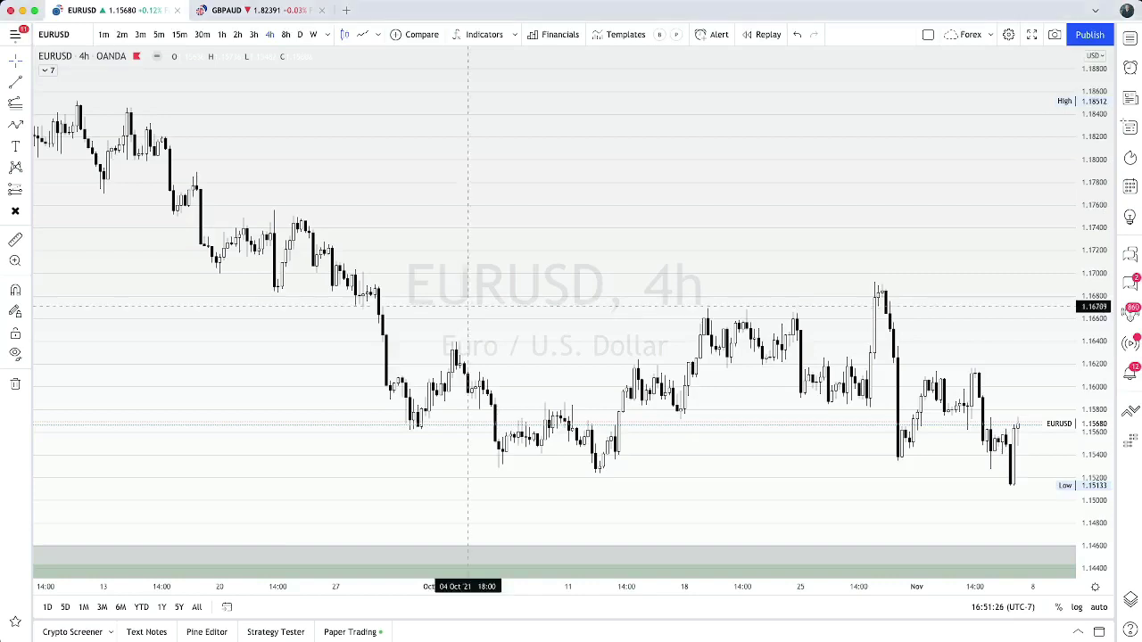
Sketch two red freehand three-peak patterns with the Brush above October's candles, and shift each slightly earlier on the chart
left_click_drag(467, 306, 451, 338)
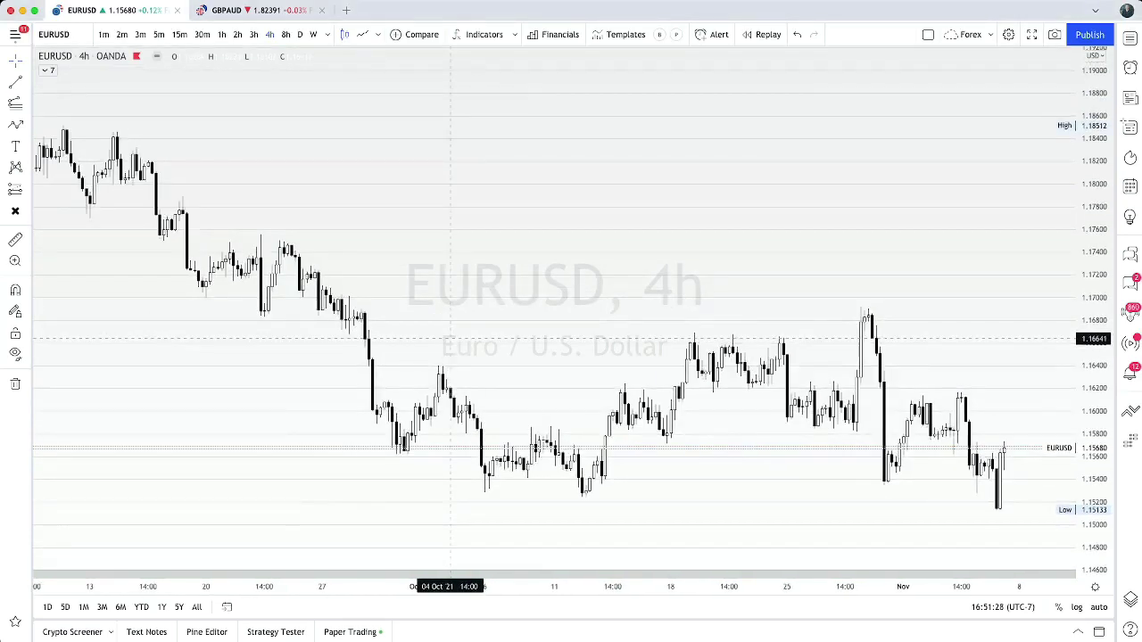
left_click_drag(484, 268, 442, 286)
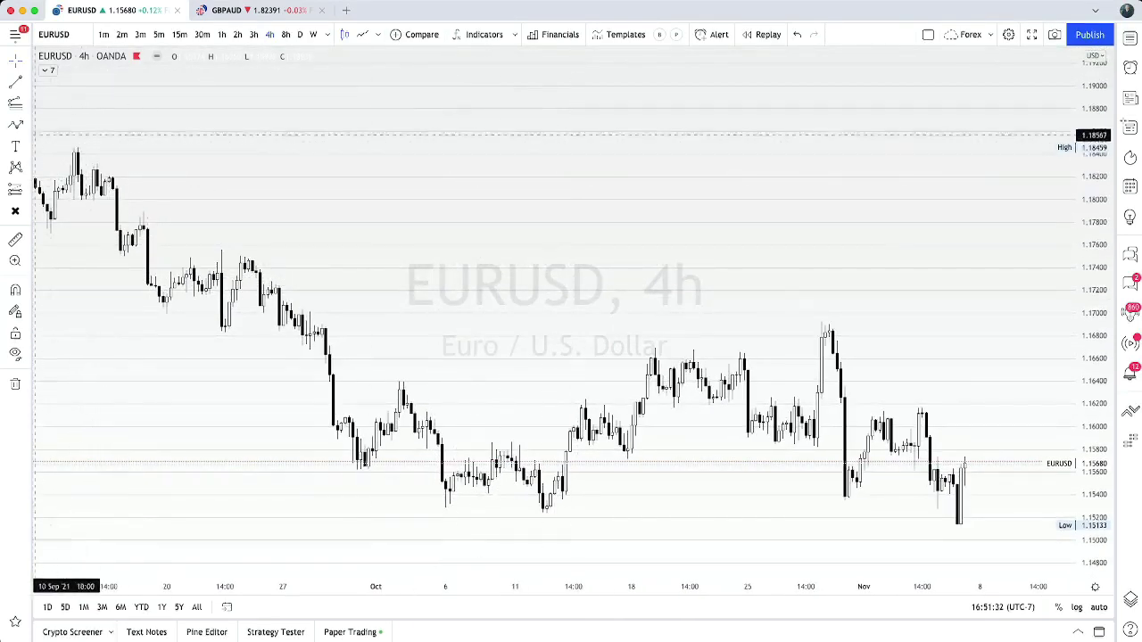
left_click(27, 125)
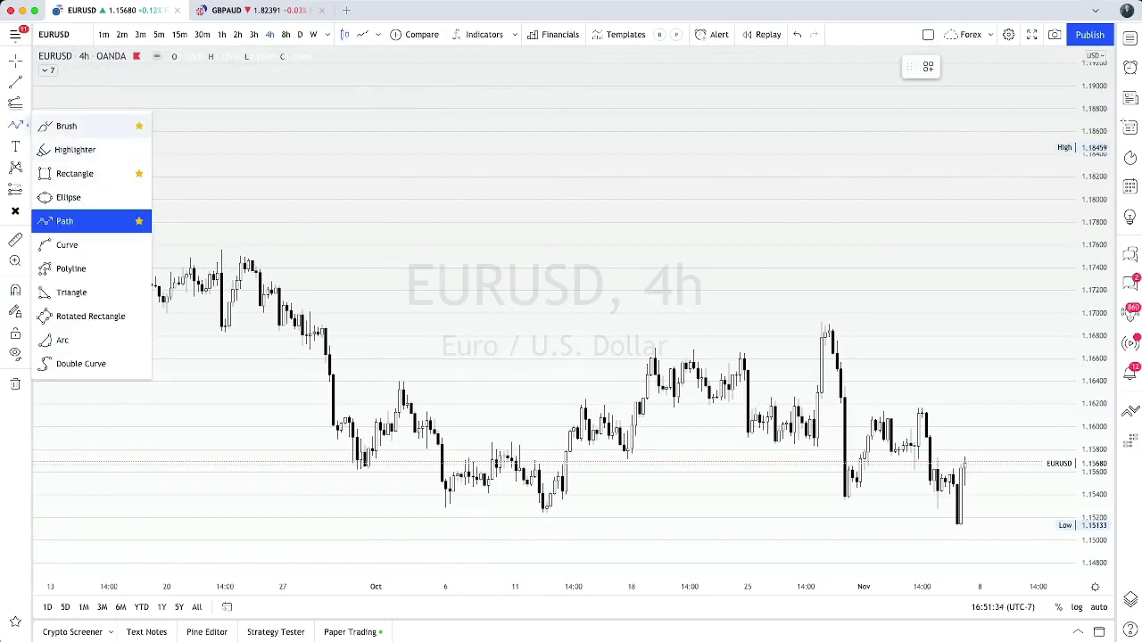
left_click(63, 125)
mouse_move(408, 288)
left_mouse_down()
mouse_move(422, 231)
mouse_move(454, 250)
mouse_move(468, 202)
mouse_move(518, 268)
mouse_move(551, 222)
mouse_move(618, 315)
left_mouse_up()
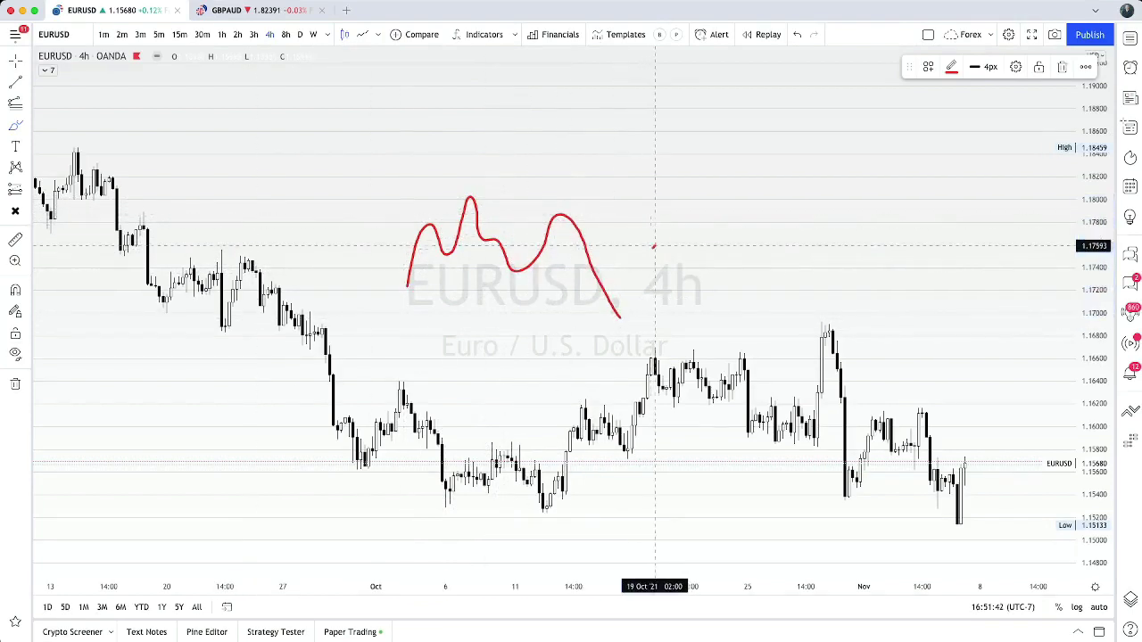
mouse_move(656, 247)
left_mouse_down()
mouse_move(701, 194)
mouse_move(740, 259)
mouse_move(767, 206)
mouse_move(829, 314)
left_mouse_up()
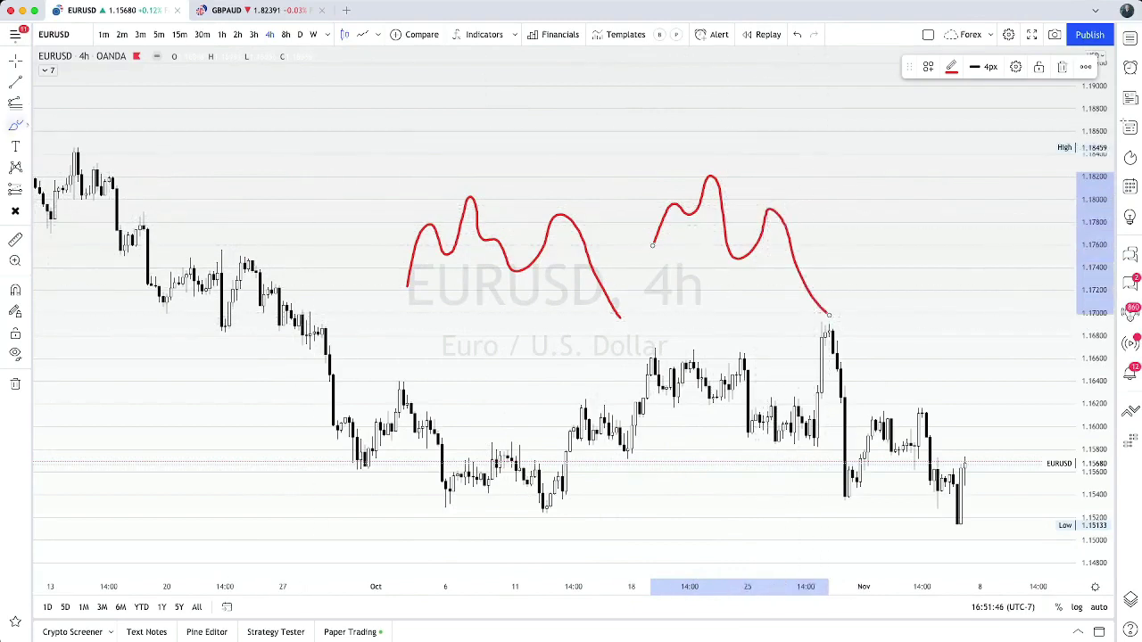
left_click_drag(589, 267, 554, 267)
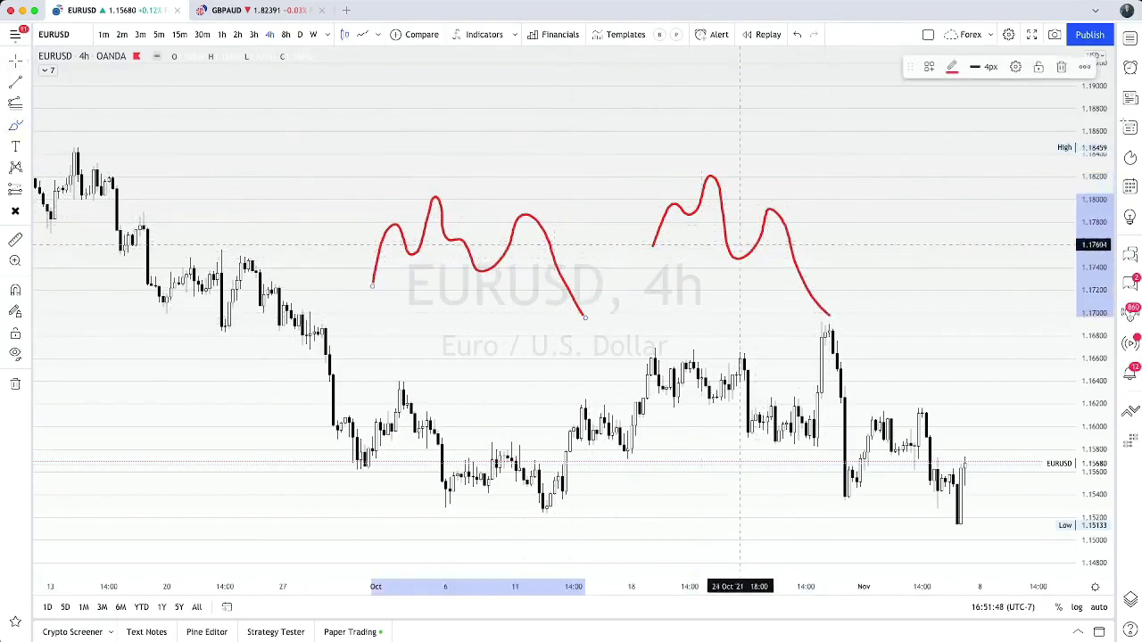
left_click_drag(785, 232, 759, 232)
Draw a short descending trend line between the middle and last peaks of each red pattern
left_click(685, 262)
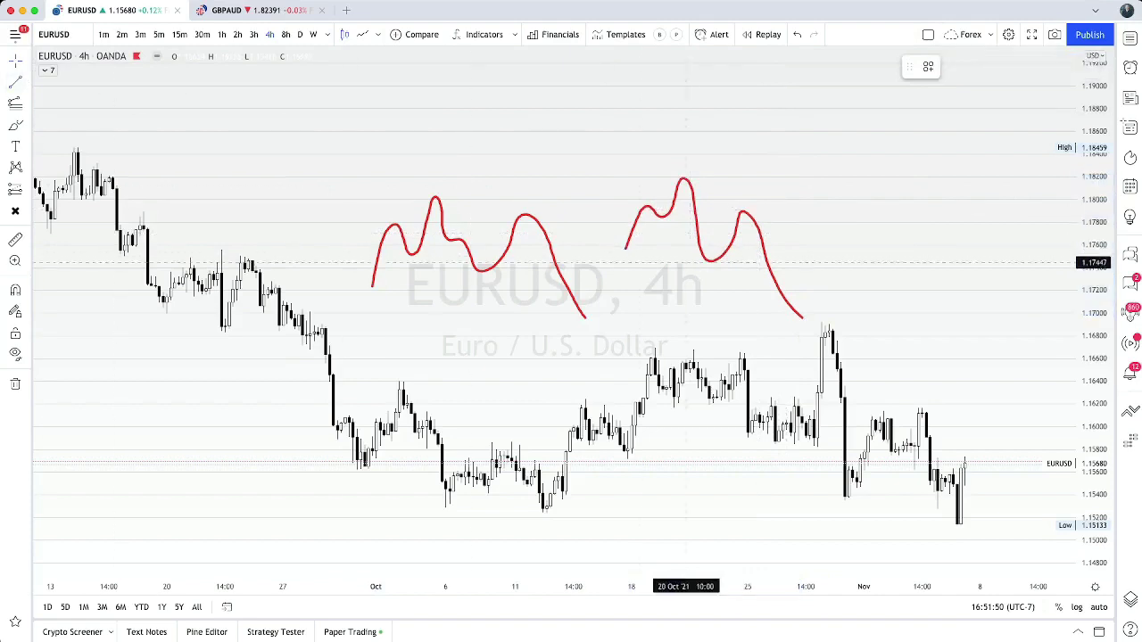
left_click(724, 238)
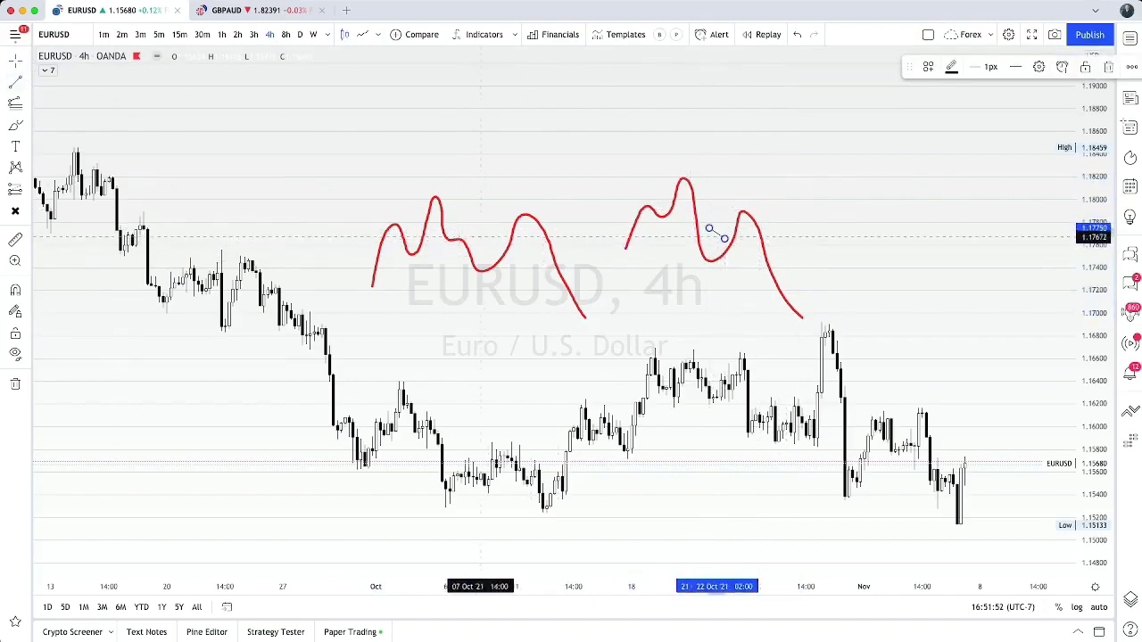
left_click(15, 82)
left_click(461, 226)
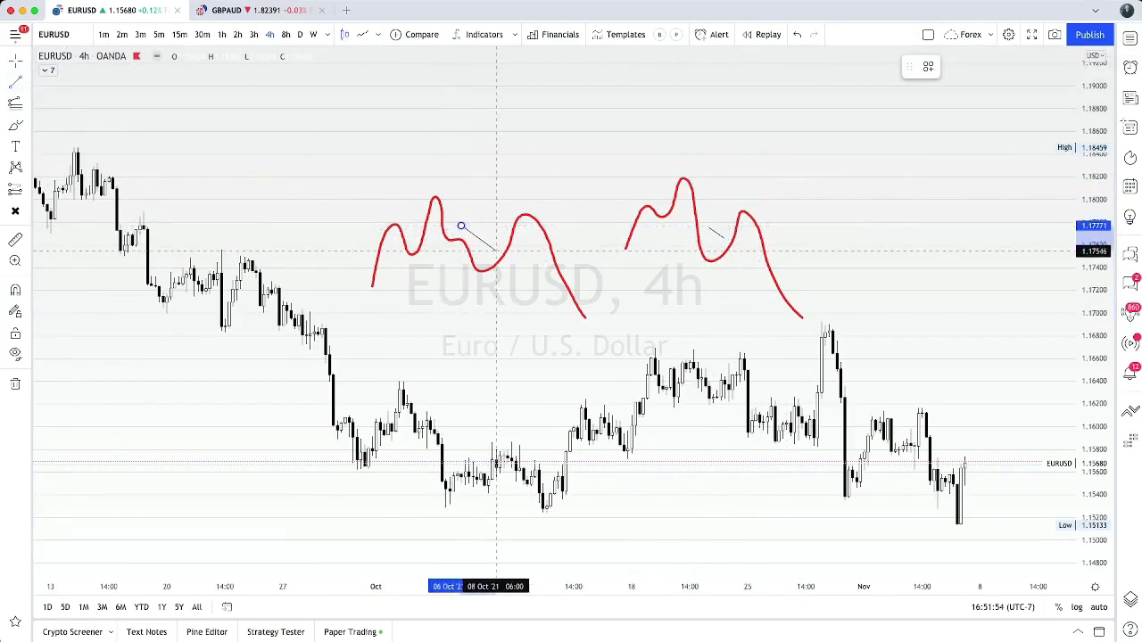
left_click(496, 251)
Apply the LQ drawing template to both short descending trend lines and deselect them
left_click(928, 66)
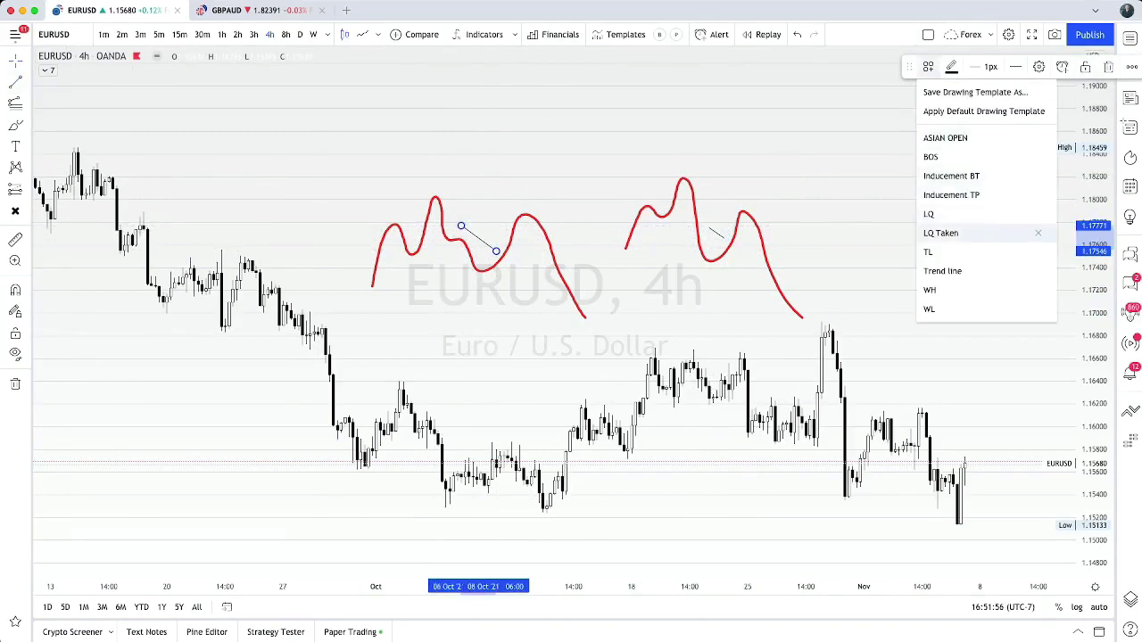
left_click(929, 214)
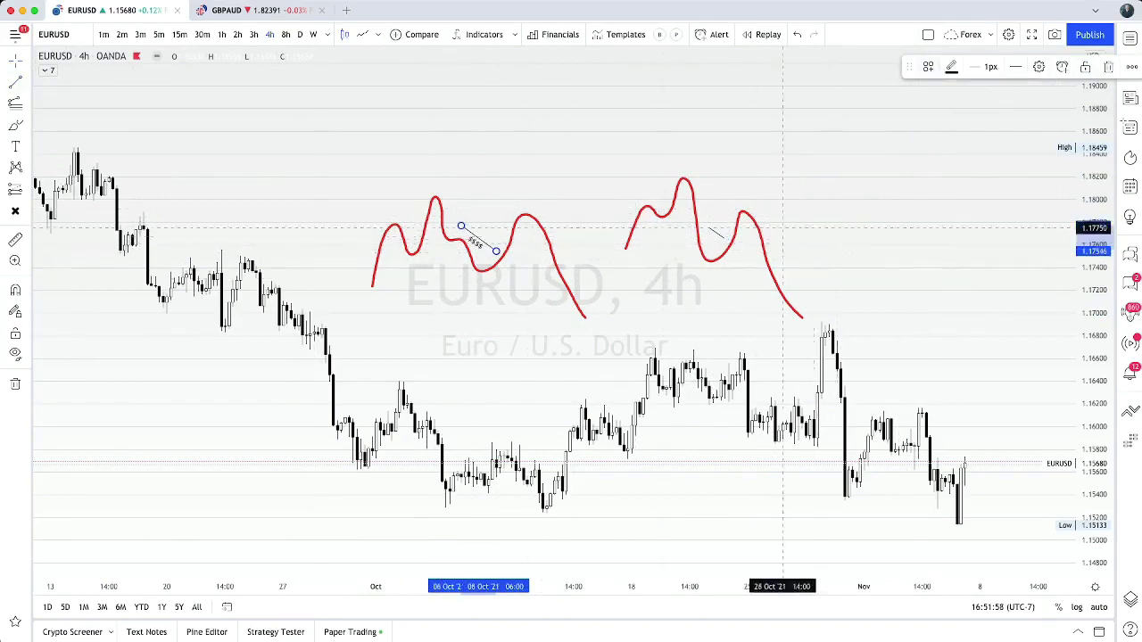
left_click(927, 66)
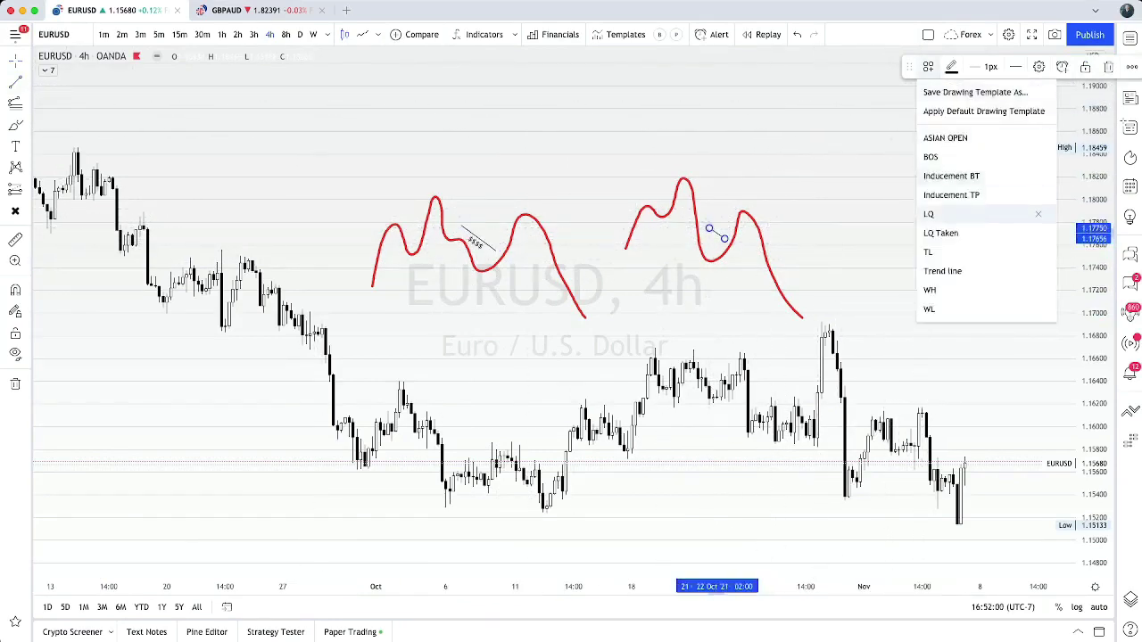
left_click(928, 214)
left_click(813, 232)
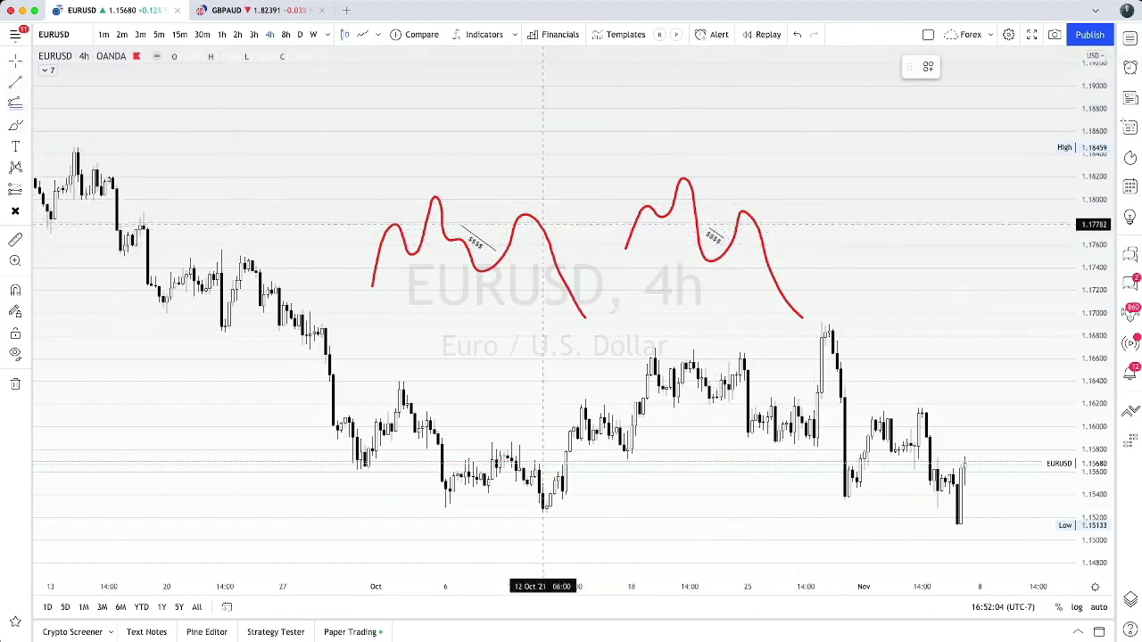
Draw two horizontal trend lines from the earlier pattern's tallest peak across its last peak, at about 1.17918 and 1.17818
left_click_drag(437, 209, 534, 208)
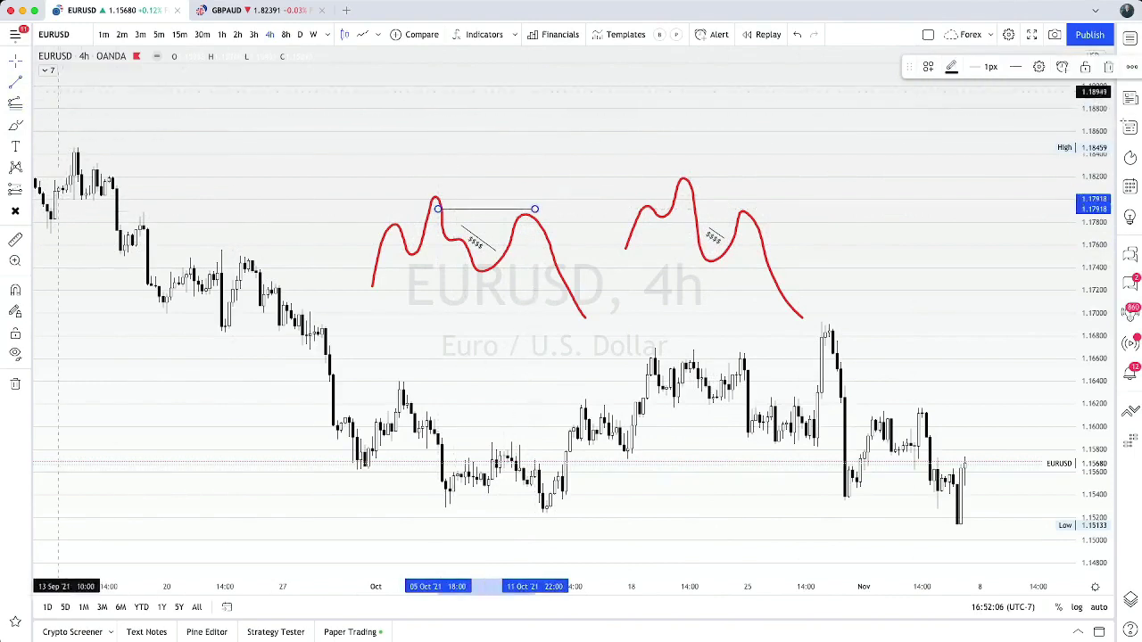
left_click(16, 82)
left_click(441, 221)
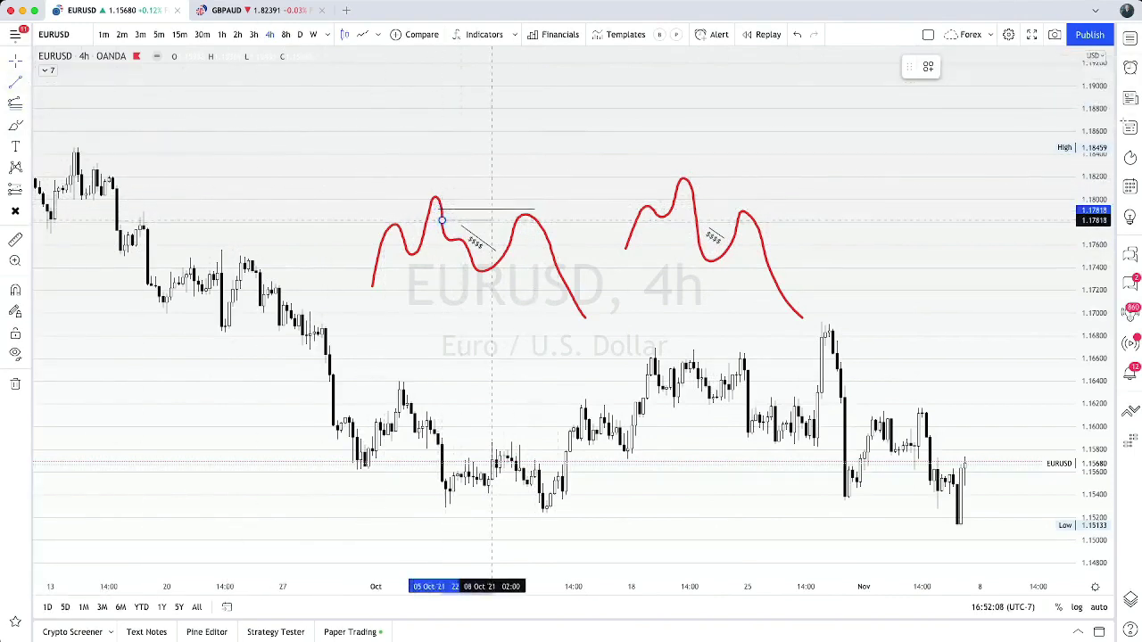
left_click(566, 220, "shift")
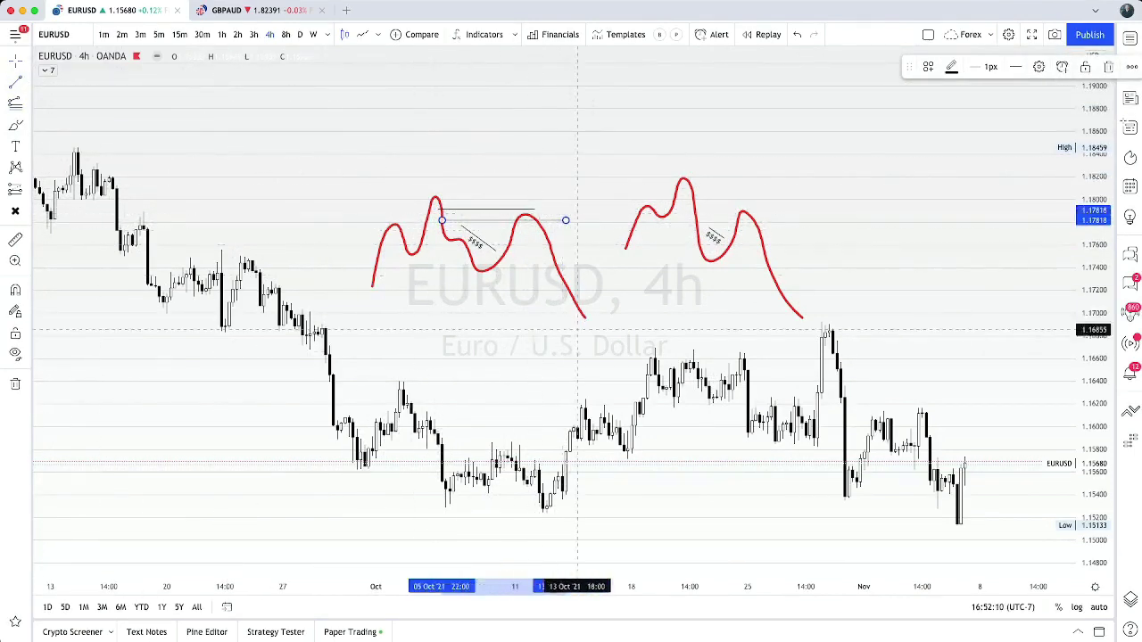
Delete the trend lines and both red brush patterns from the chart
left_click(19, 61)
left_click(228, 157)
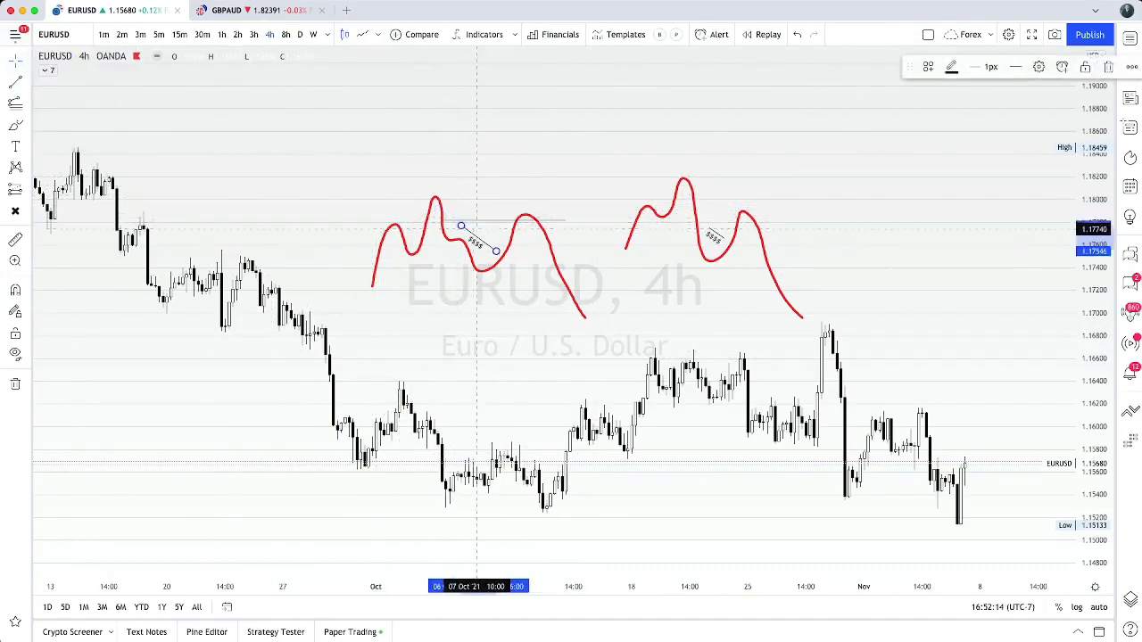
left_click(491, 264)
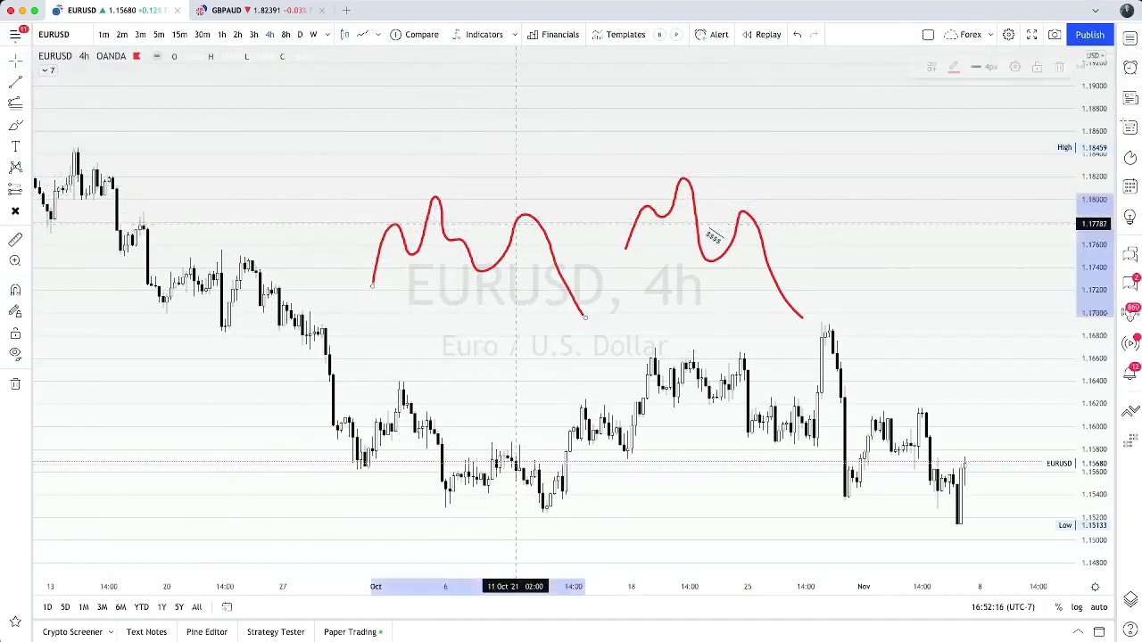
key("Delete")
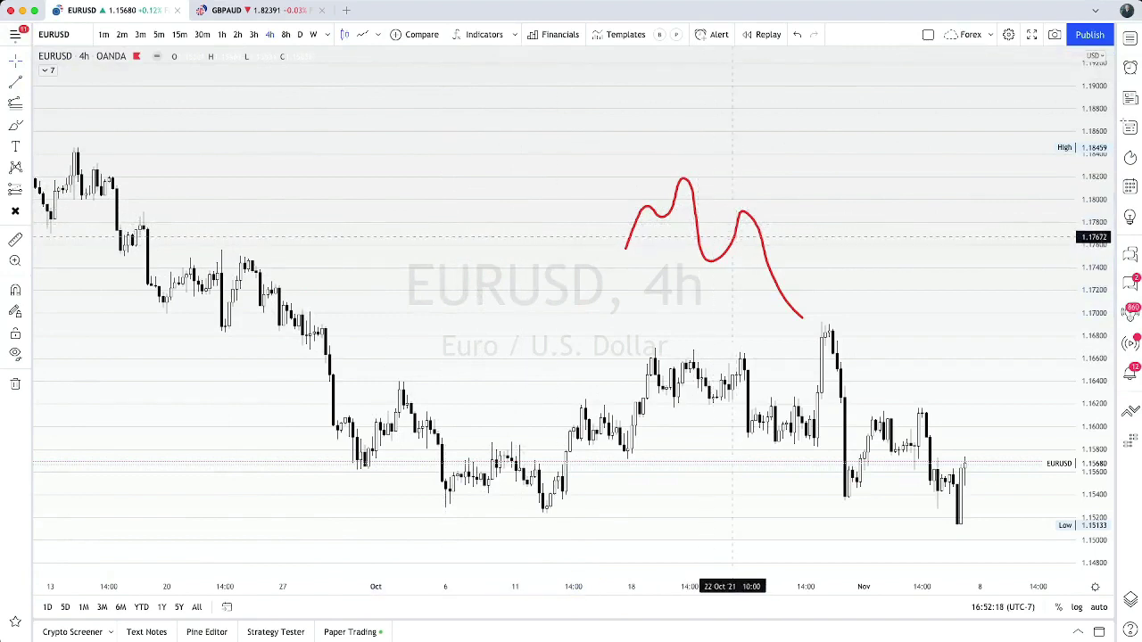
left_click(731, 237)
key("Delete")
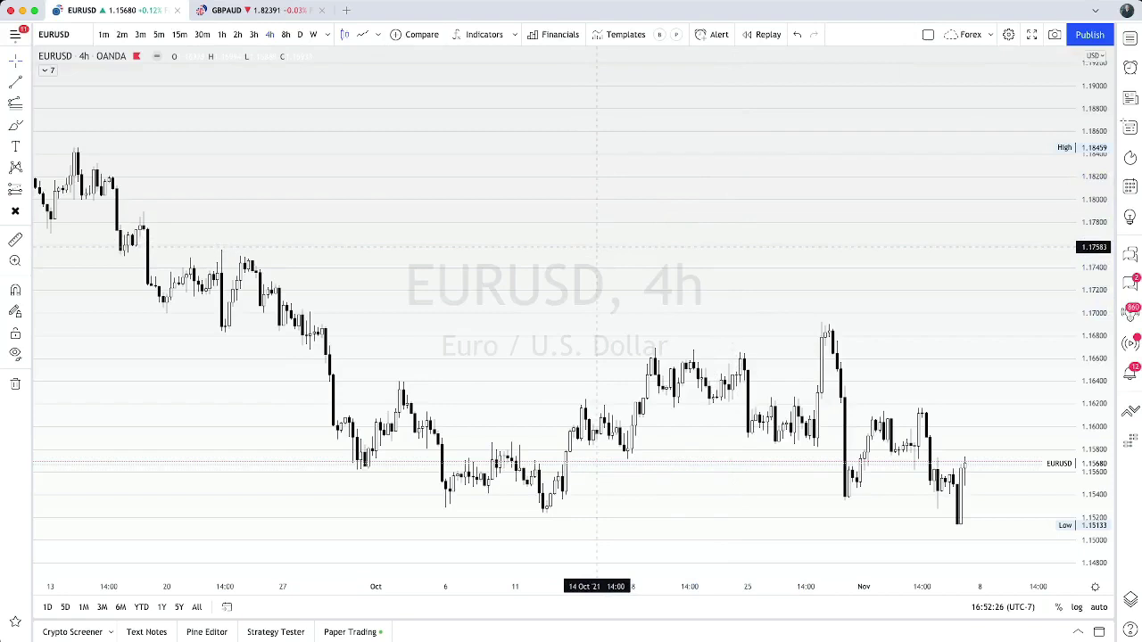
Examine the EURUSD 4h price swings from June to November, including the early September high and the following decline
left_click_drag(460, 281, 596, 333)
scroll(576, 291, "up", 2)
scroll(577, 296, "down", 1)
scroll(597, 334, "down", 5)
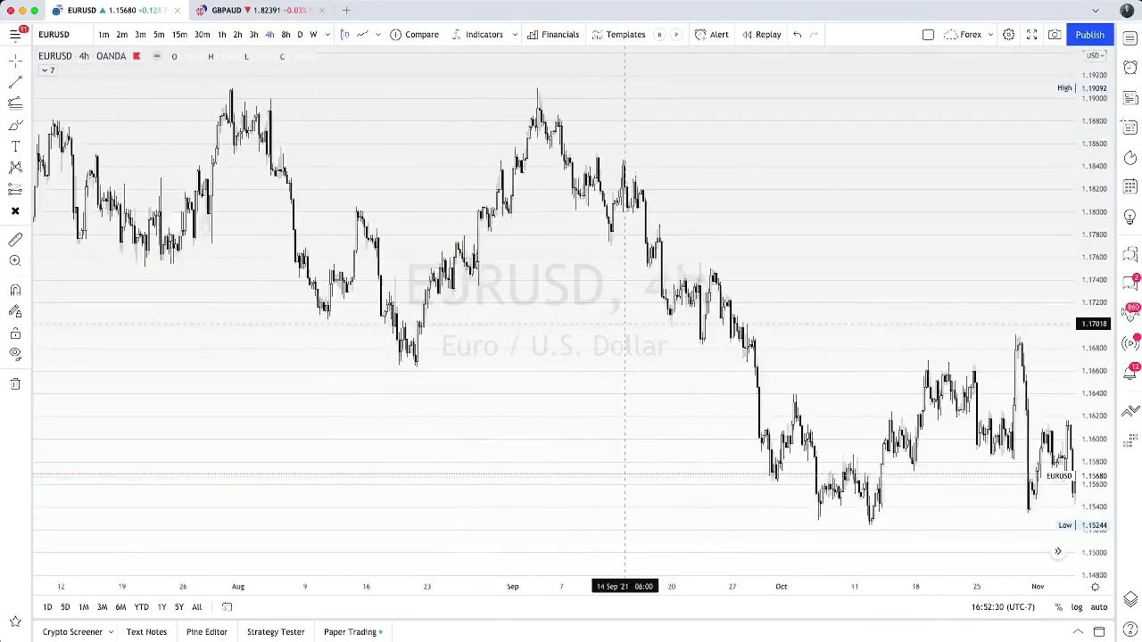
left_click_drag(592, 394, 504, 372)
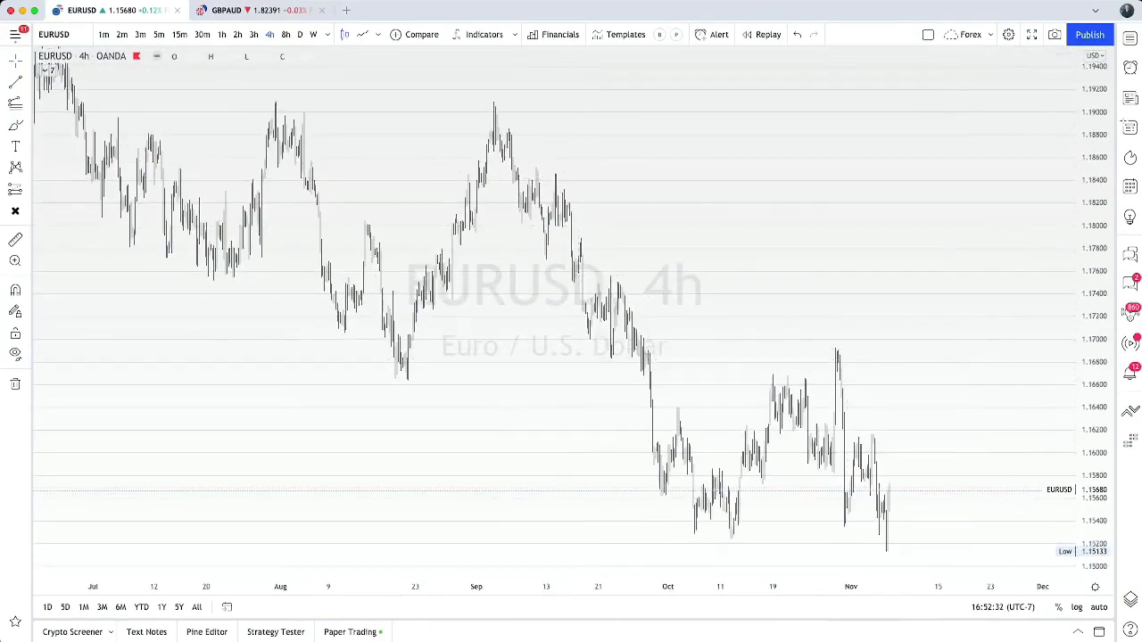
left_click_drag(1093, 163, 1094, 271)
left_click_drag(865, 278, 817, 251)
scroll(814, 244, "right", 2)
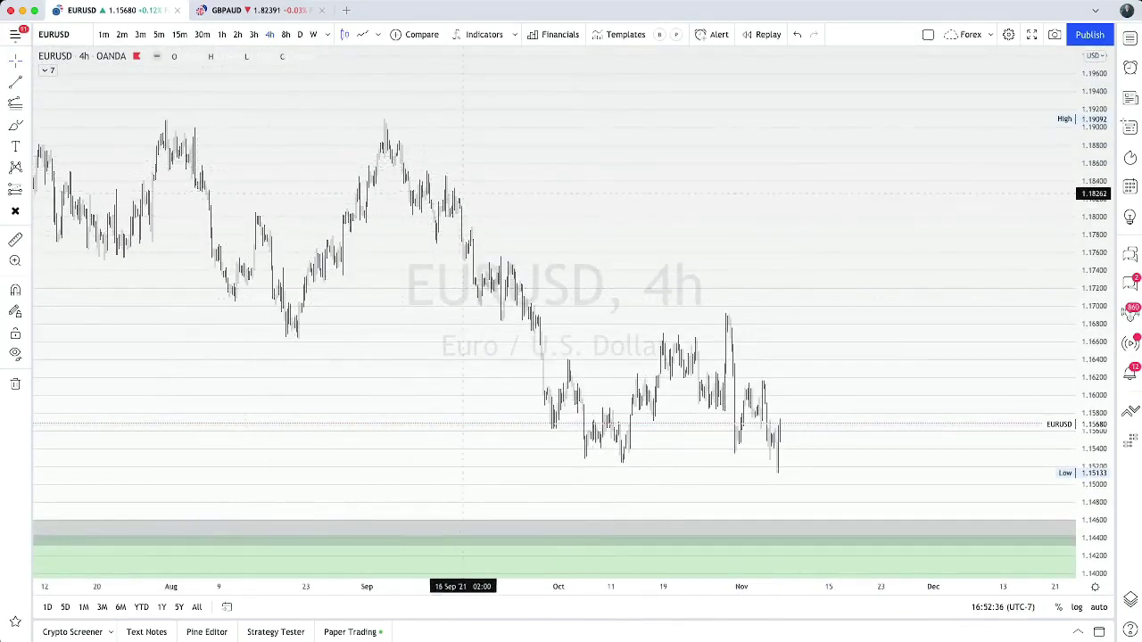
scroll(602, 368, "left", 5)
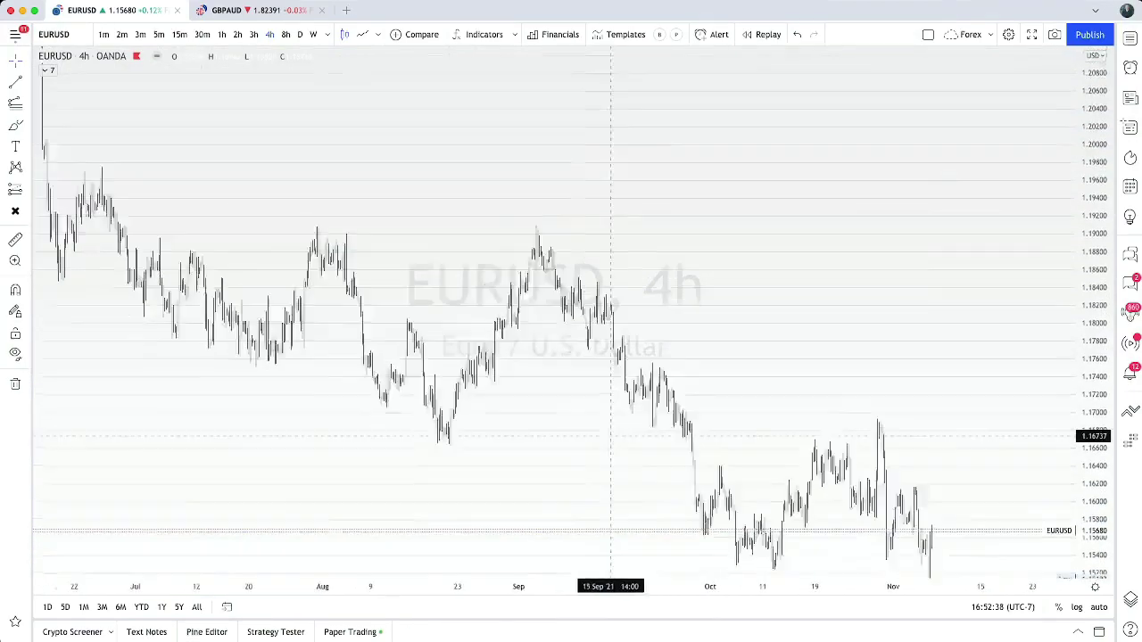
scroll(791, 461, "right", 3)
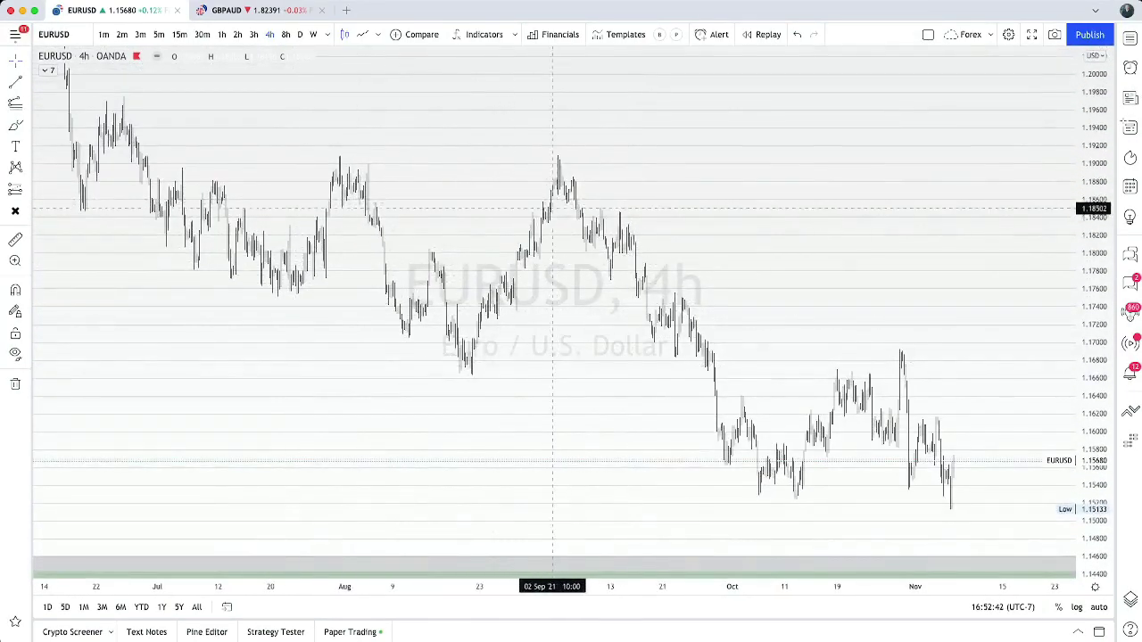
scroll(377, 333, "right", 1)
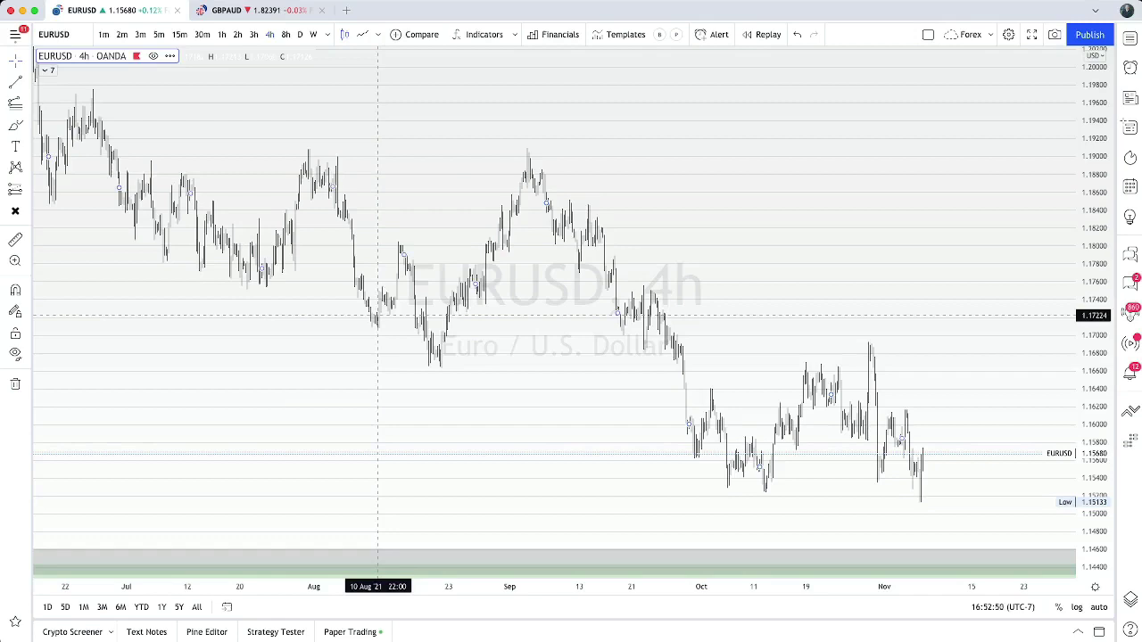
Circle the August pullback and recovery in red with the Brush, and undo the circle
scroll(374, 319, "up", 2)
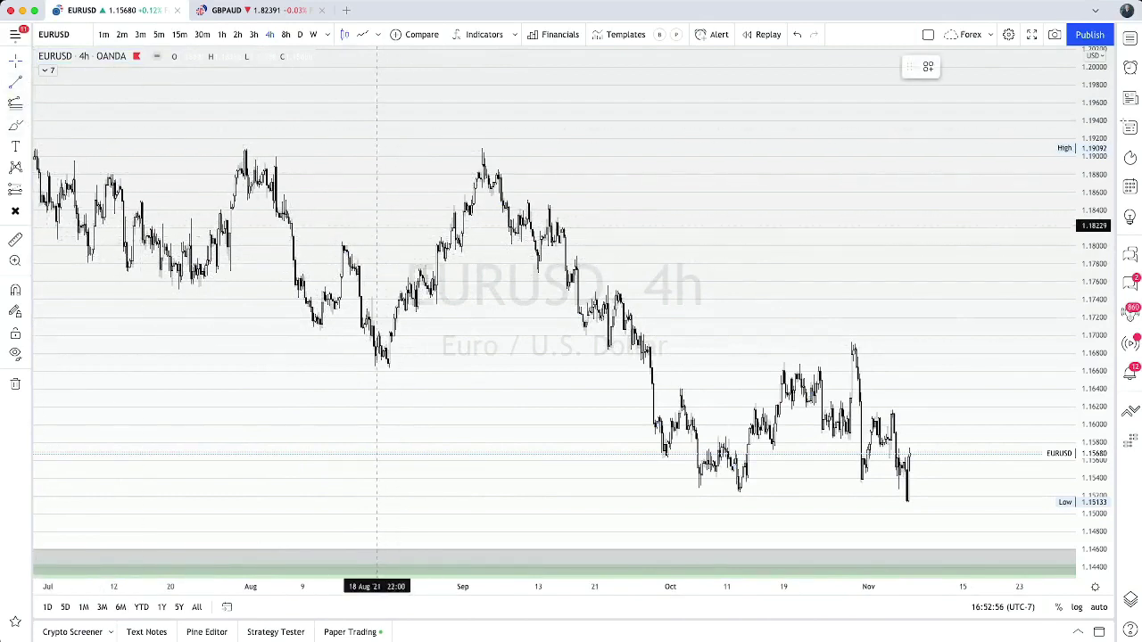
mouse_move(305, 216)
left_mouse_down()
mouse_move(454, 311)
mouse_move(339, 178)
mouse_move(299, 238)
left_mouse_up()
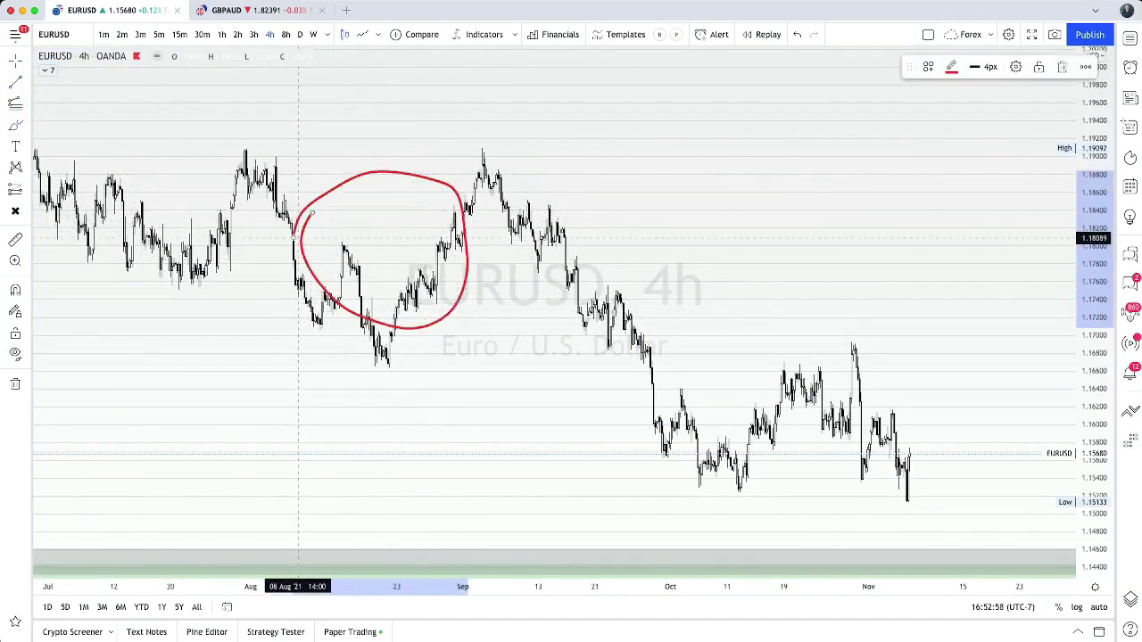
key("ctrl+z")
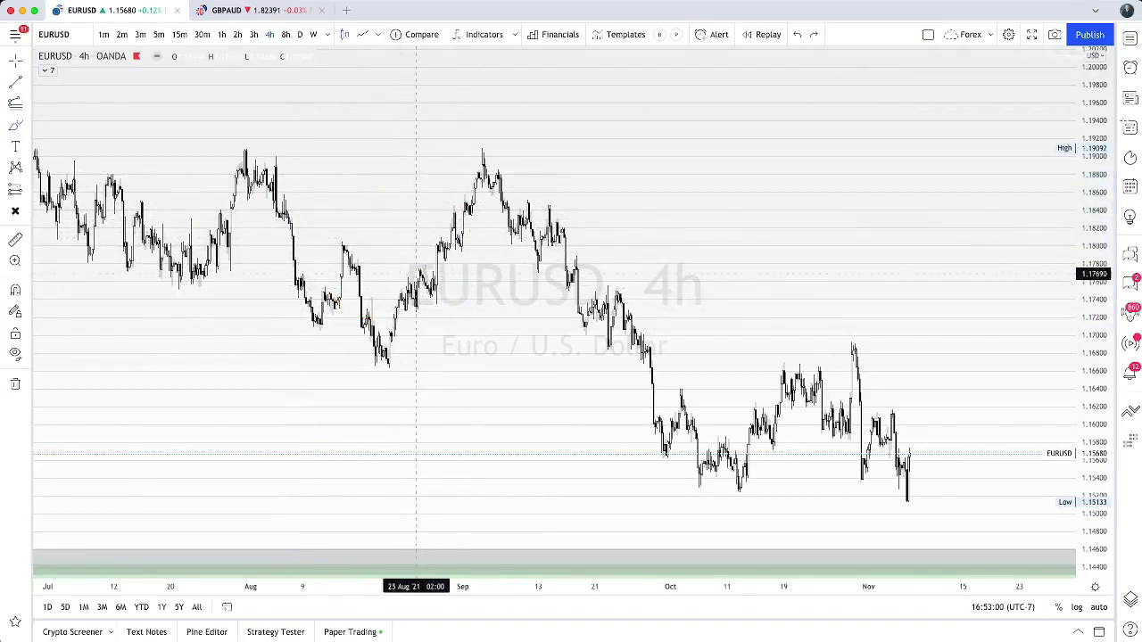
Brush horizontal red strokes across the August swing at about 1.1775, 1.1800 and 1.1840, plus one near 1.1886 continuing down September's decline
left_click_drag(366, 268, 430, 268)
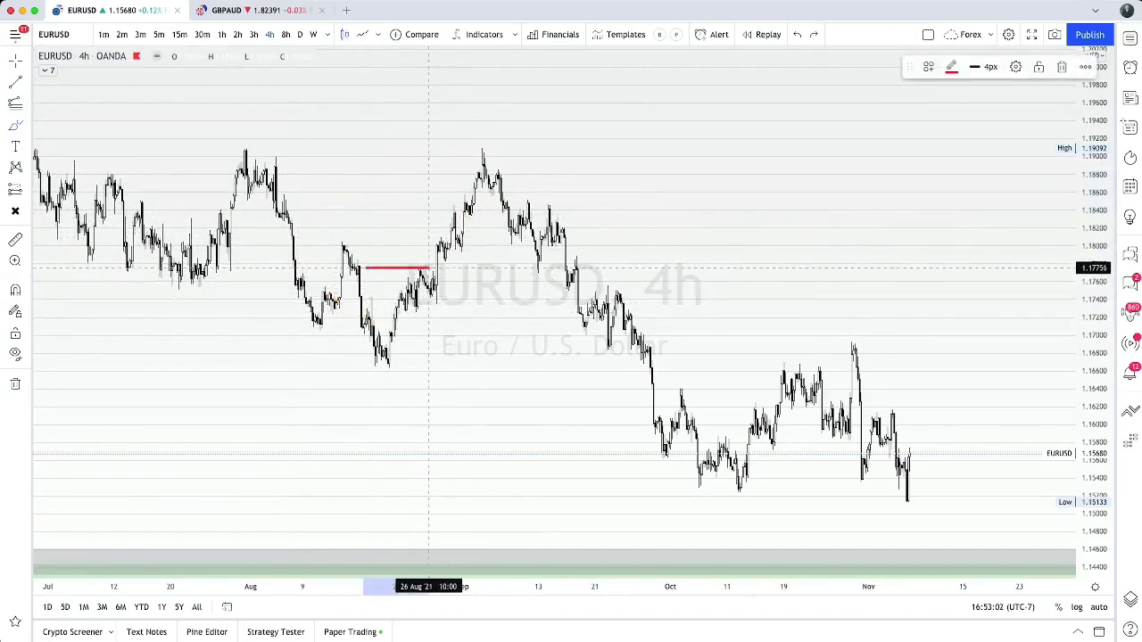
left_click_drag(363, 243, 468, 245)
left_click_drag(311, 211, 451, 211)
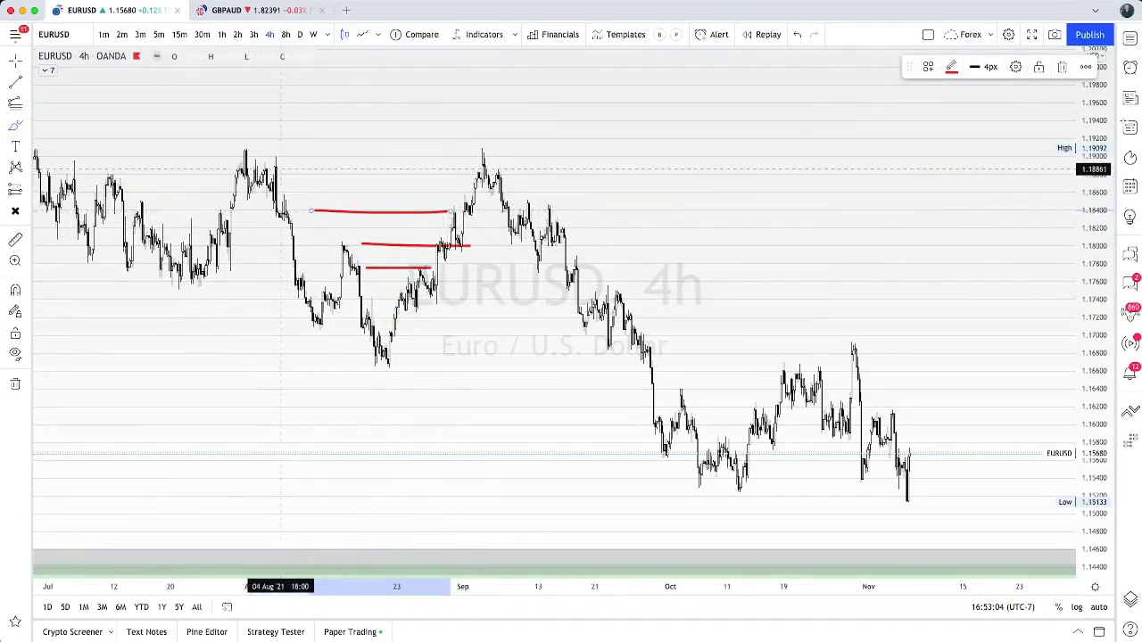
mouse_move(284, 169)
left_mouse_down()
mouse_move(488, 172)
mouse_move(599, 290)
left_mouse_up()
Undo all the red brush strokes on the August and September swings
scroll(495, 295, "down", 3)
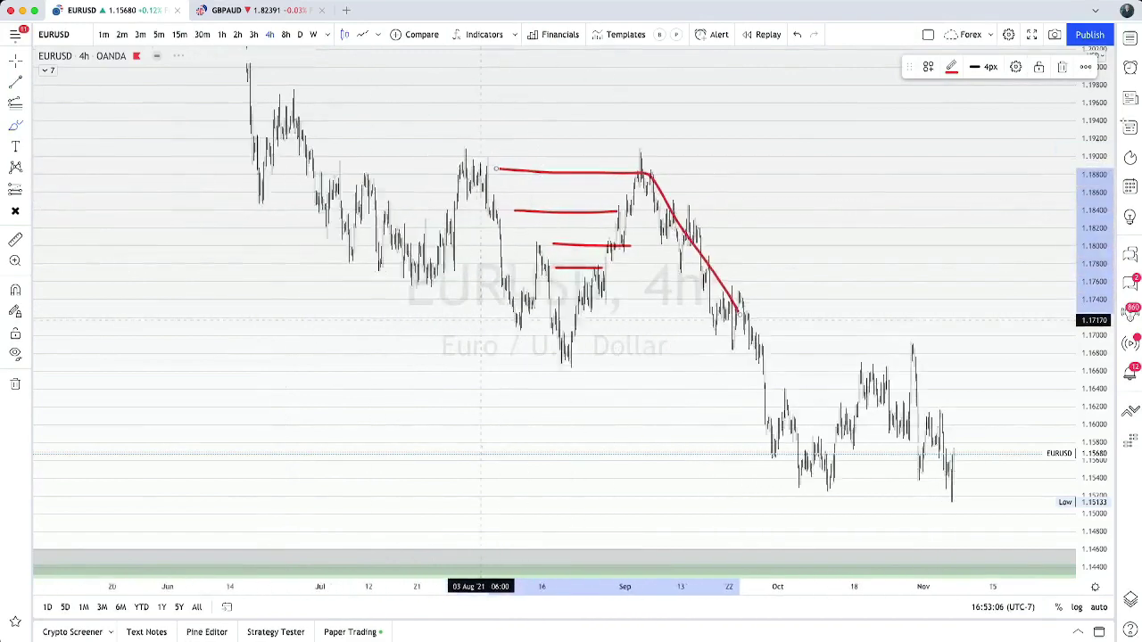
key("super+z")
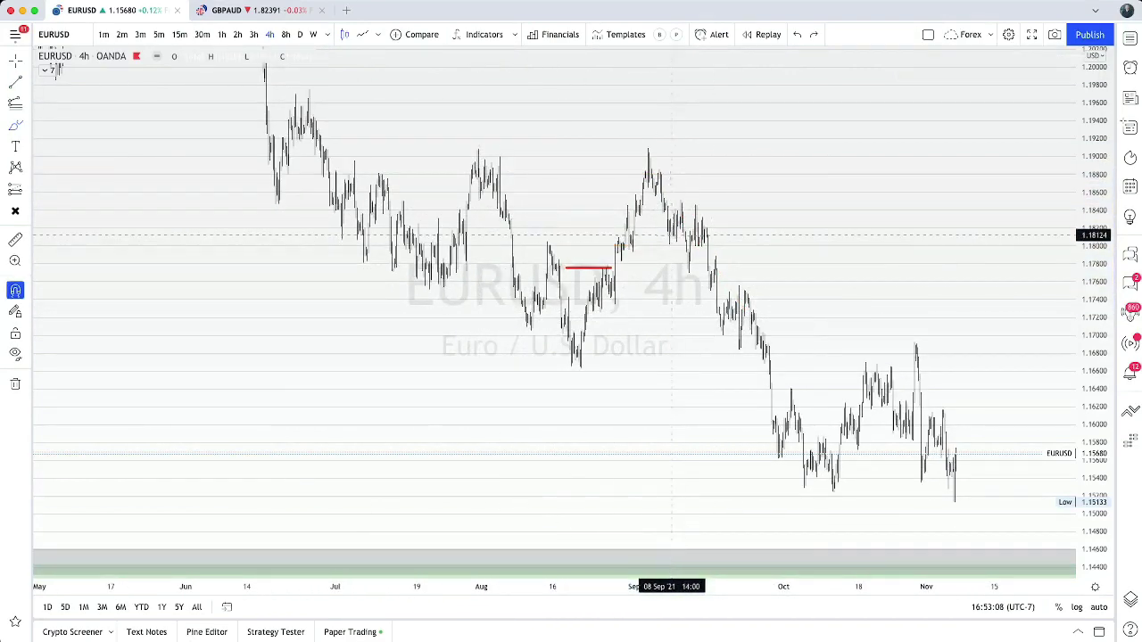
key("super+z")
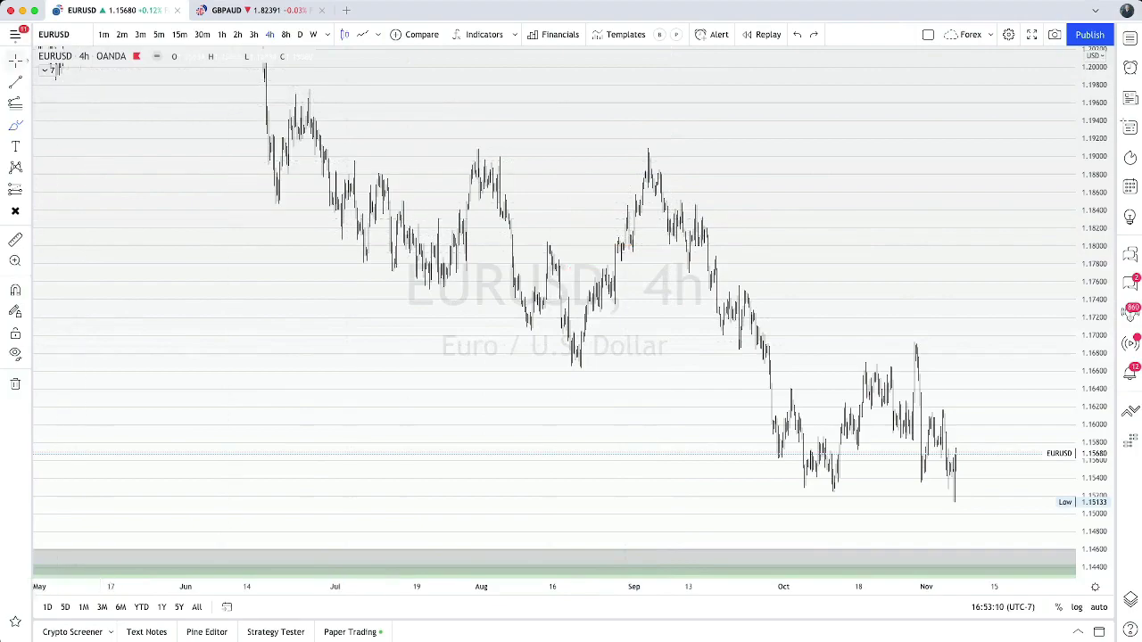
scroll(443, 303, "up", 3)
scroll(585, 385, "up", 3)
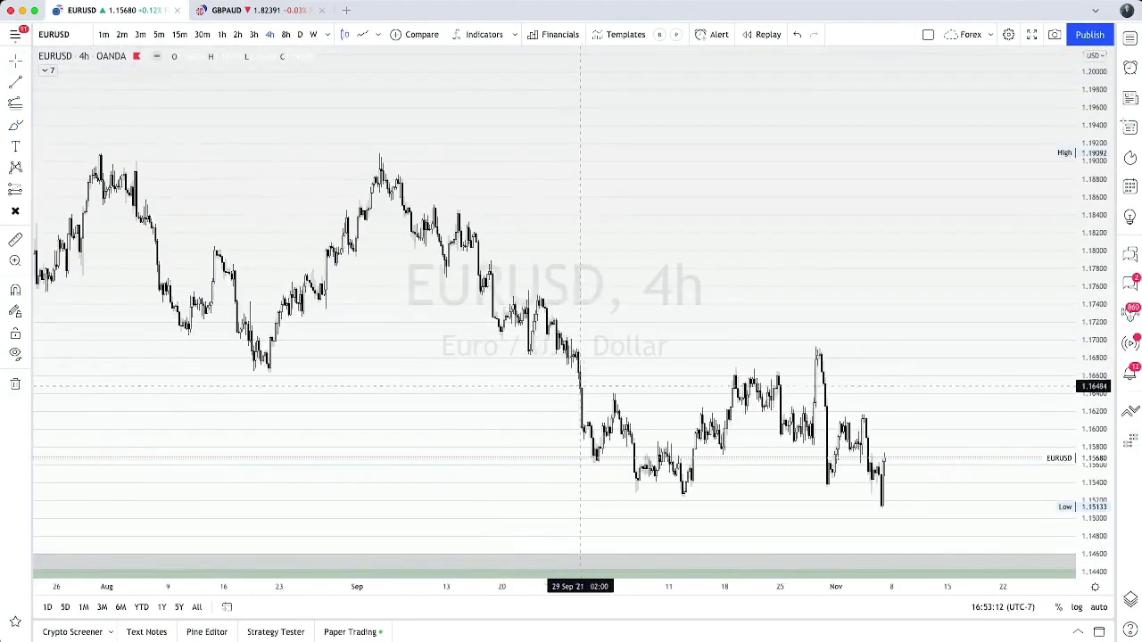
Trace the early September high and the start of its decline with a red Brush stroke, and undo the stroke
left_click_drag(549, 398, 566, 373)
scroll(566, 373, "up", 2)
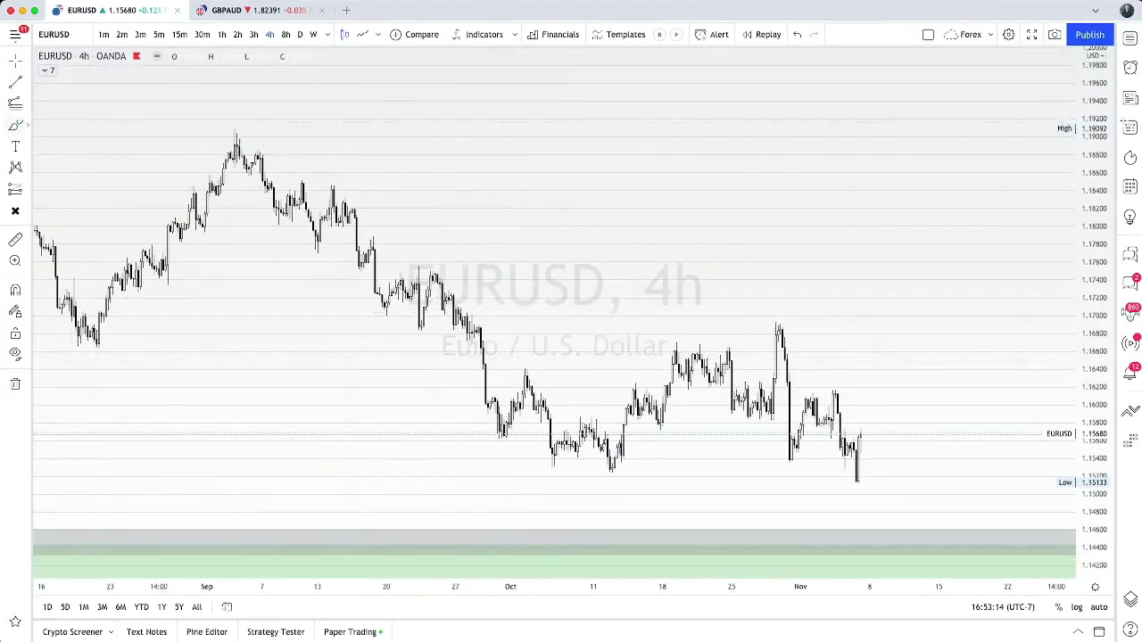
mouse_move(216, 187)
left_mouse_down()
mouse_move(235, 134)
mouse_move(266, 190)
mouse_move(314, 235)
mouse_move(334, 189)
mouse_move(372, 266)
mouse_move(376, 241)
left_mouse_up()
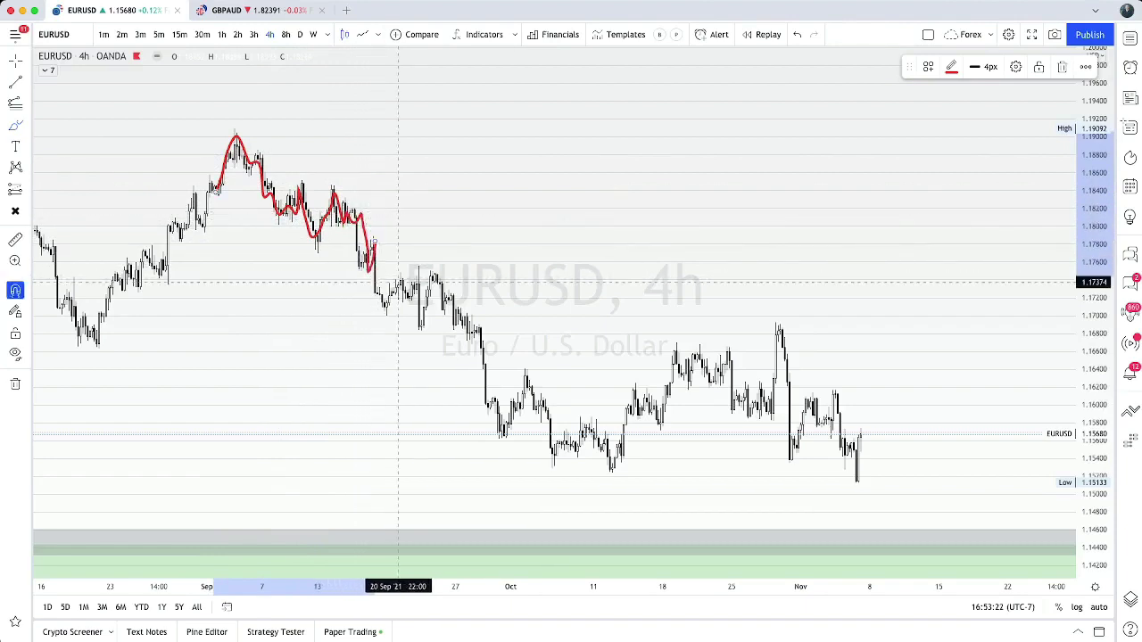
key("ctrl+z")
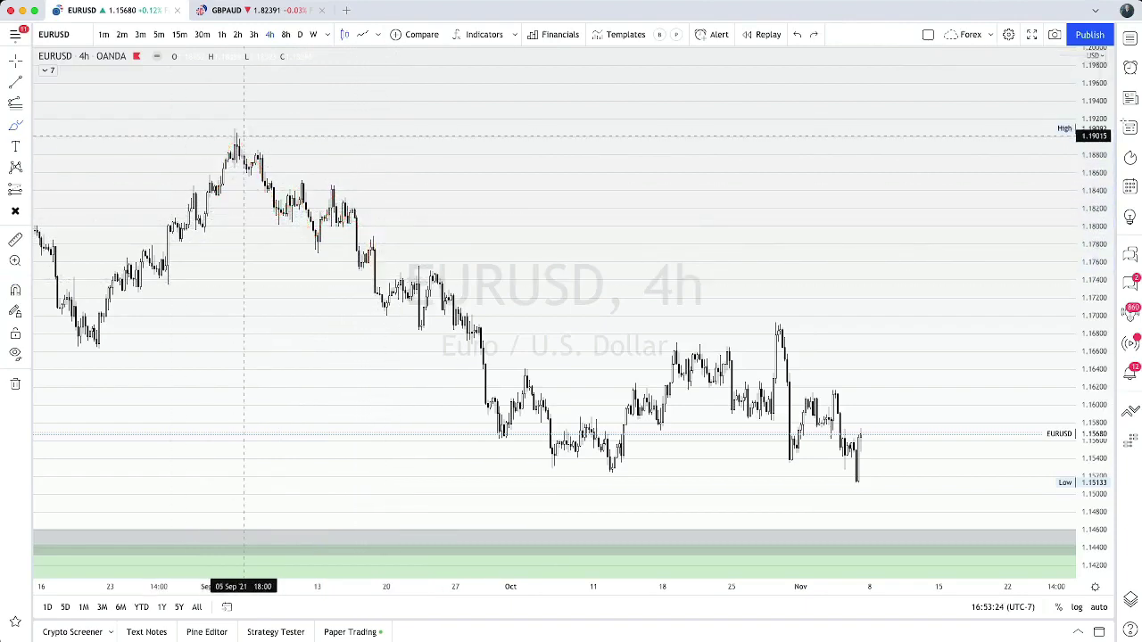
Draw short horizontal trend lines below the 7 September candles at about 1.1837 and below the 1 September pullback at about 1.1834
scroll(500, 239, "up", 3)
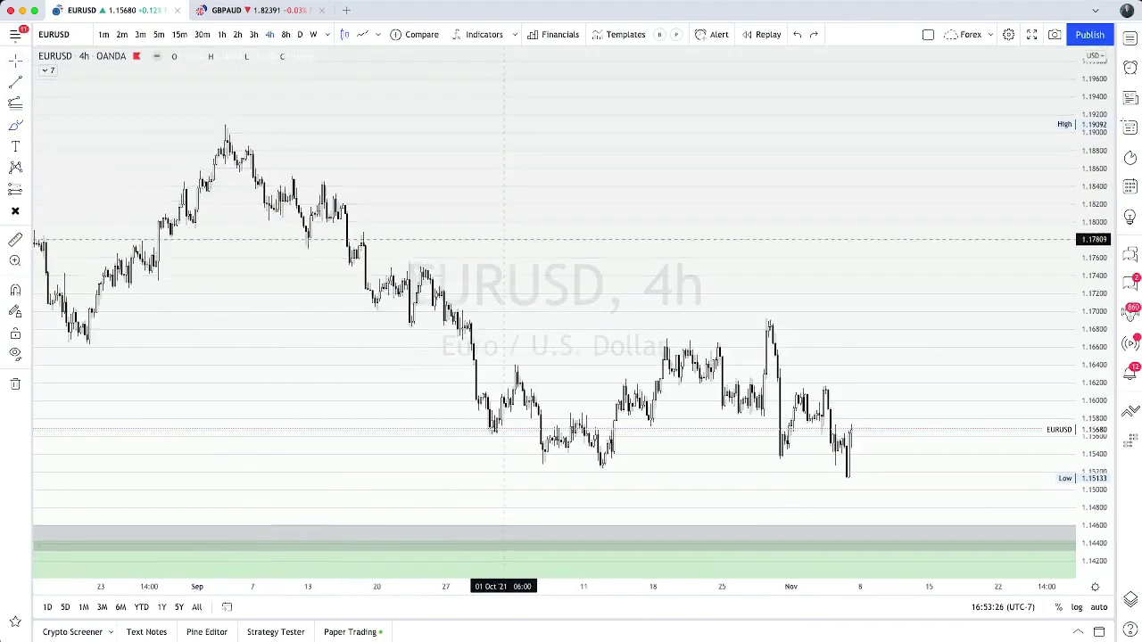
left_click_drag(454, 276, 678, 317)
scroll(428, 346, "up", 3)
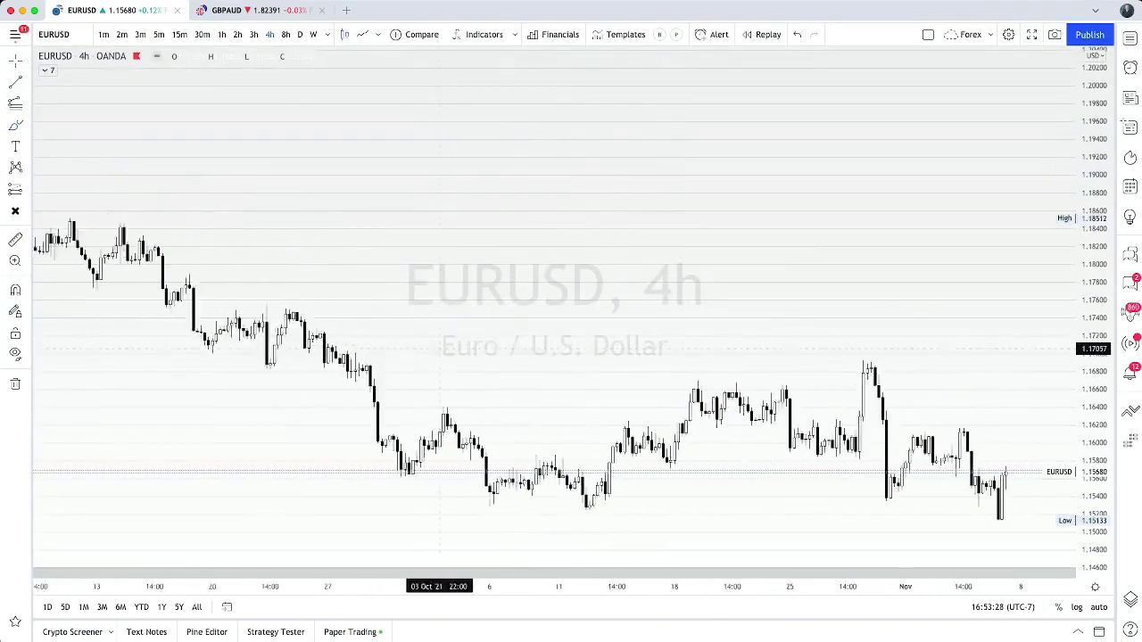
left_click_drag(381, 375, 963, 411)
scroll(963, 507, "up", 3)
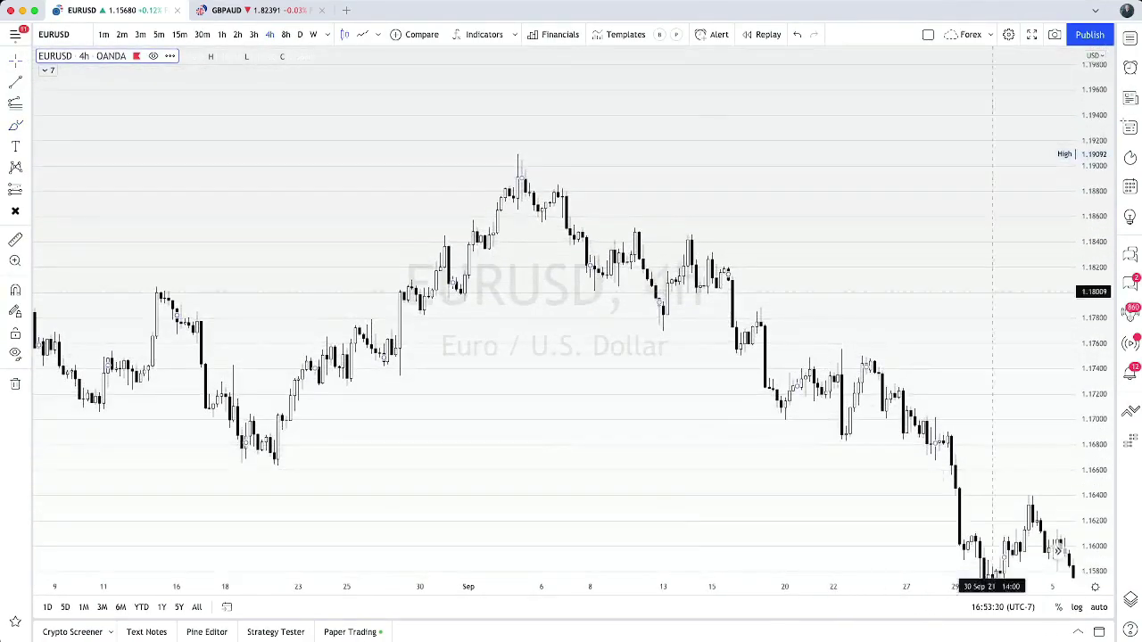
scroll(990, 535, "up", 3)
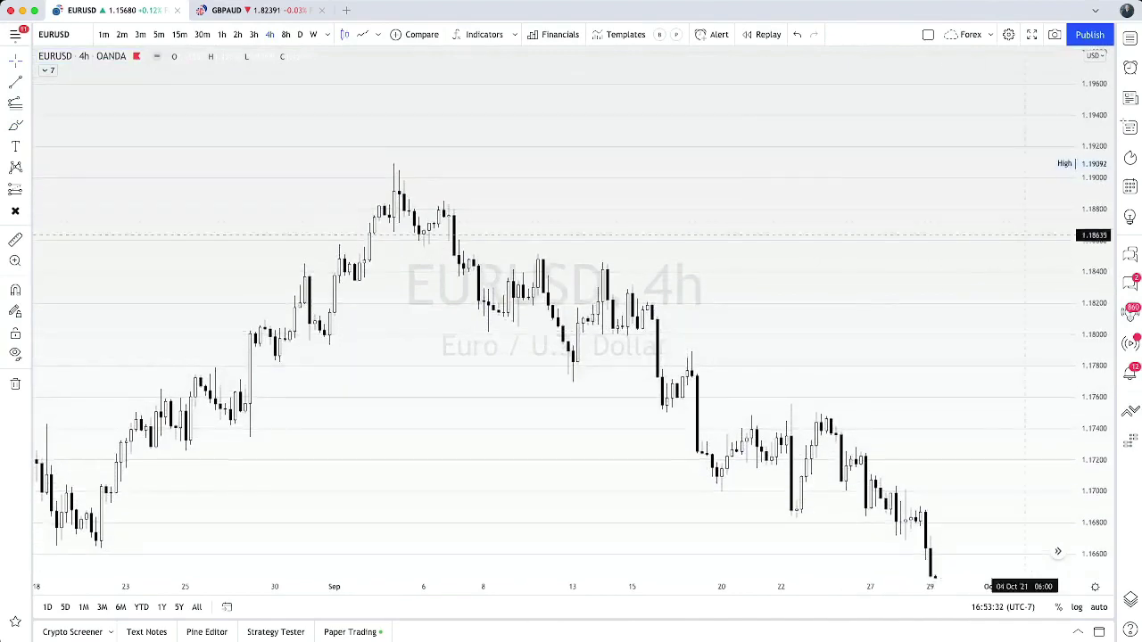
scroll(709, 500, "up", 2)
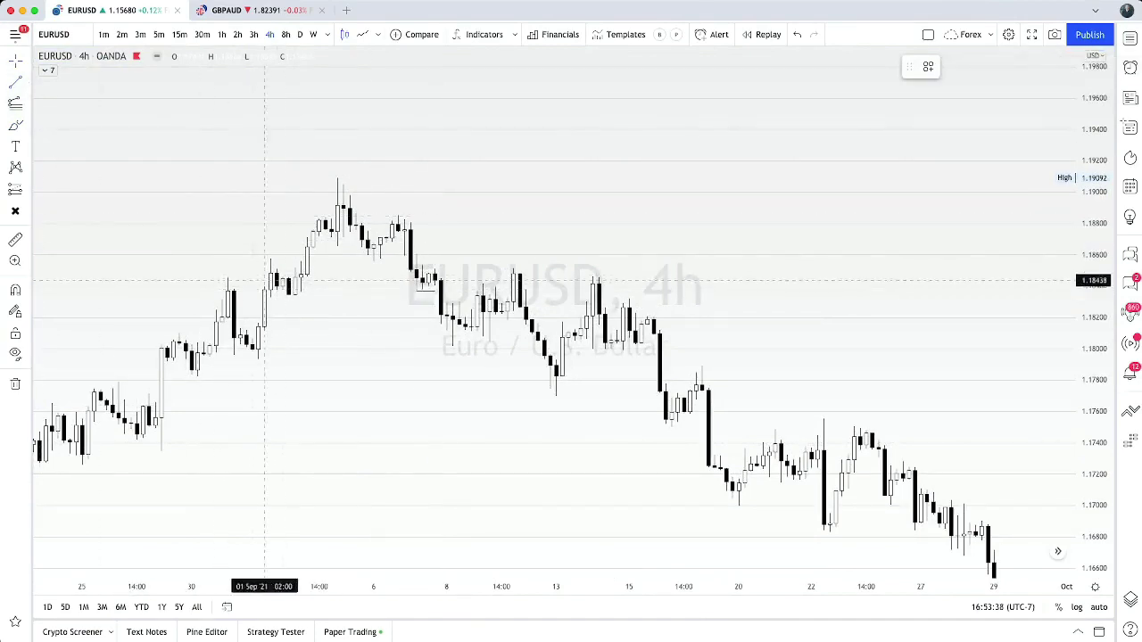
left_click_drag(288, 295, 355, 295)
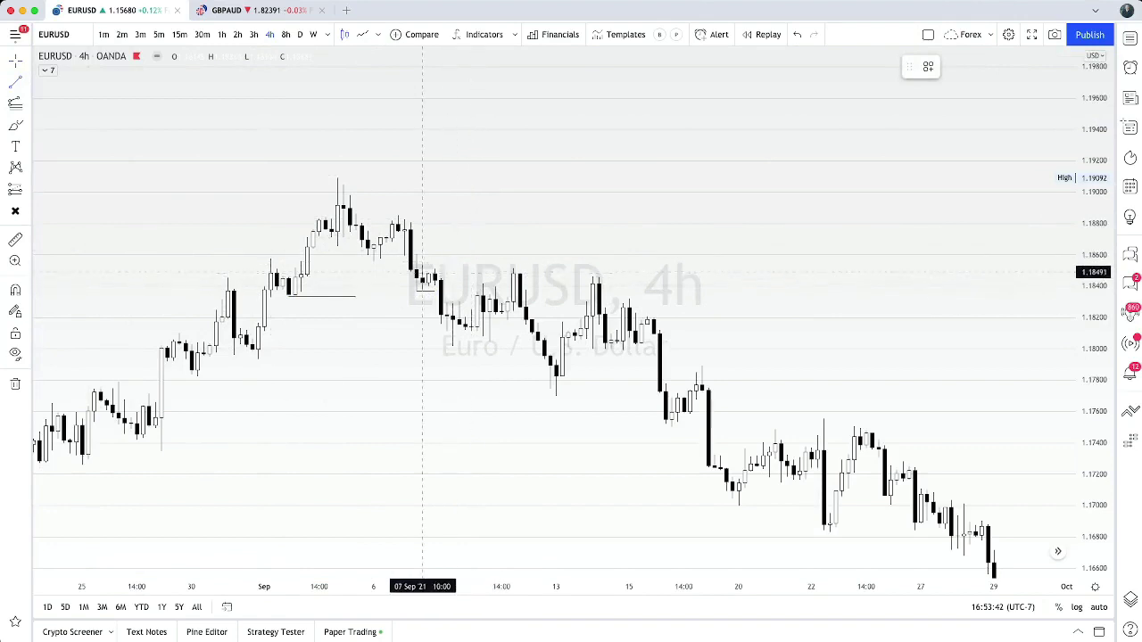
Draw horizontal trend lines from 7 to 15 September at about 1.1850 and 1.1840, and delete the line below the 1 September pullback
left_click_drag(428, 268, 568, 269)
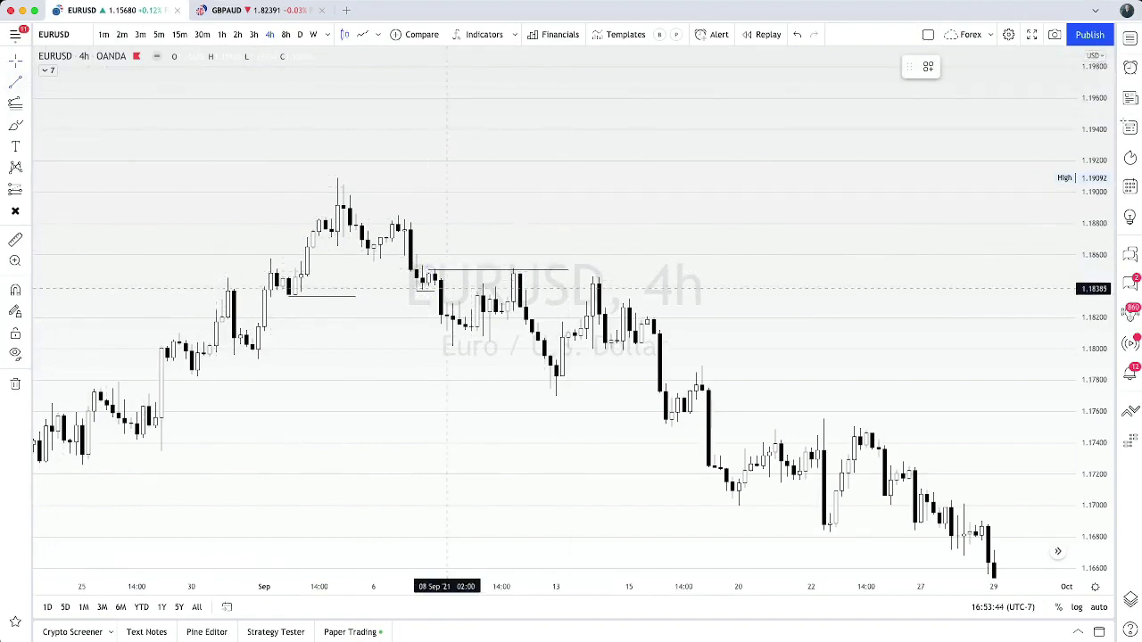
left_click_drag(428, 286, 654, 285)
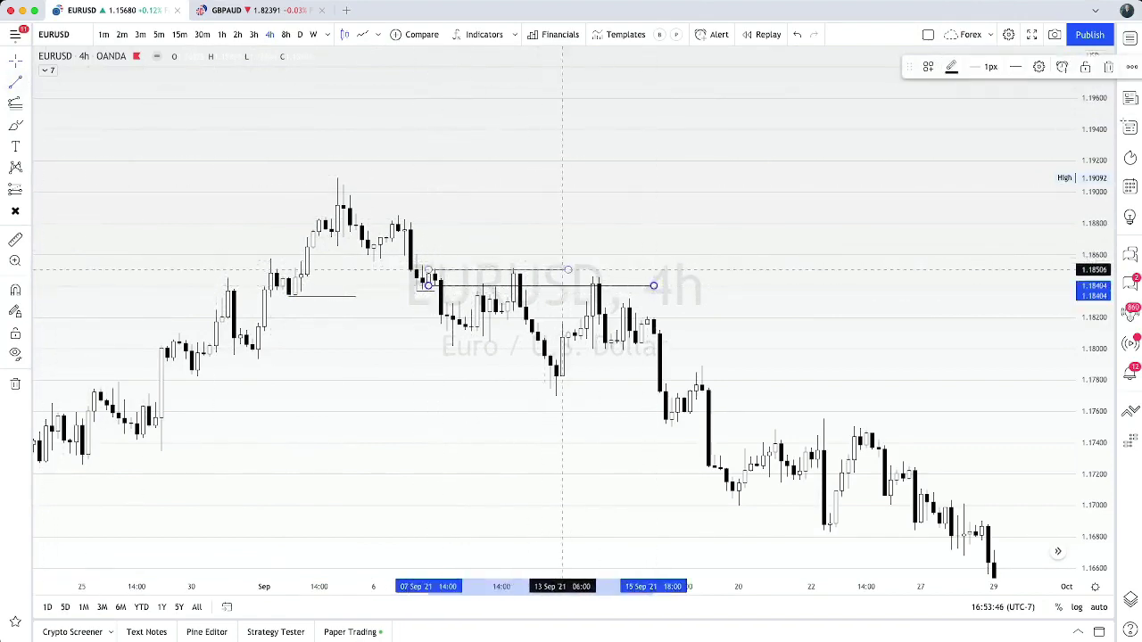
left_click_drag(568, 269, 654, 270)
left_click(350, 295)
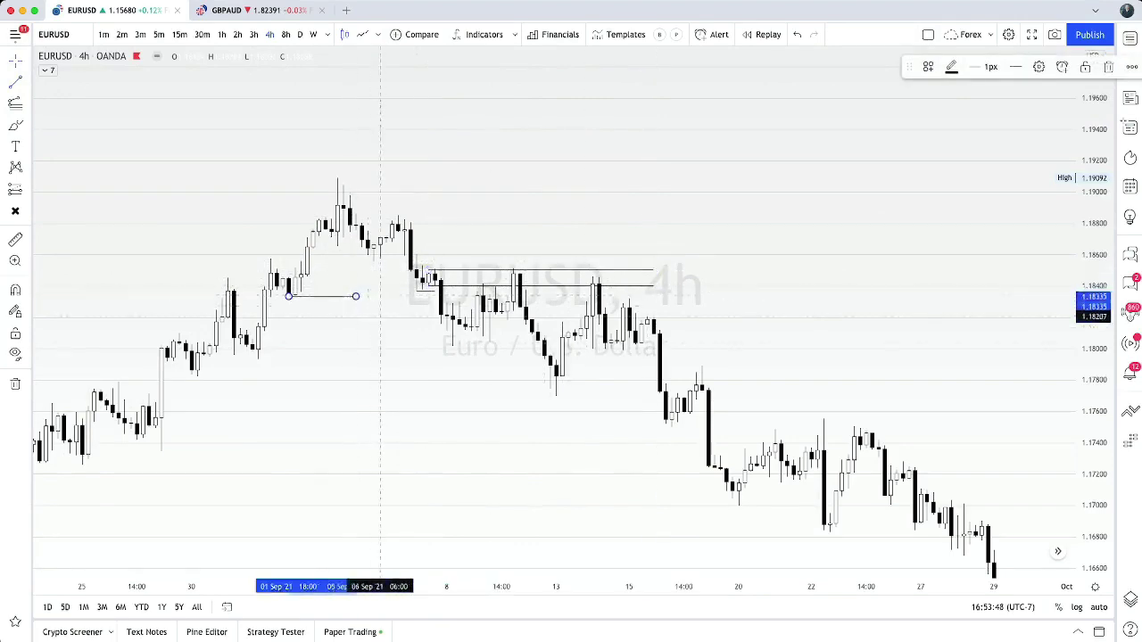
key("Delete")
Start Bar Replay just before the large bearish candle of 7 September and advance it one bar
left_click(762, 34)
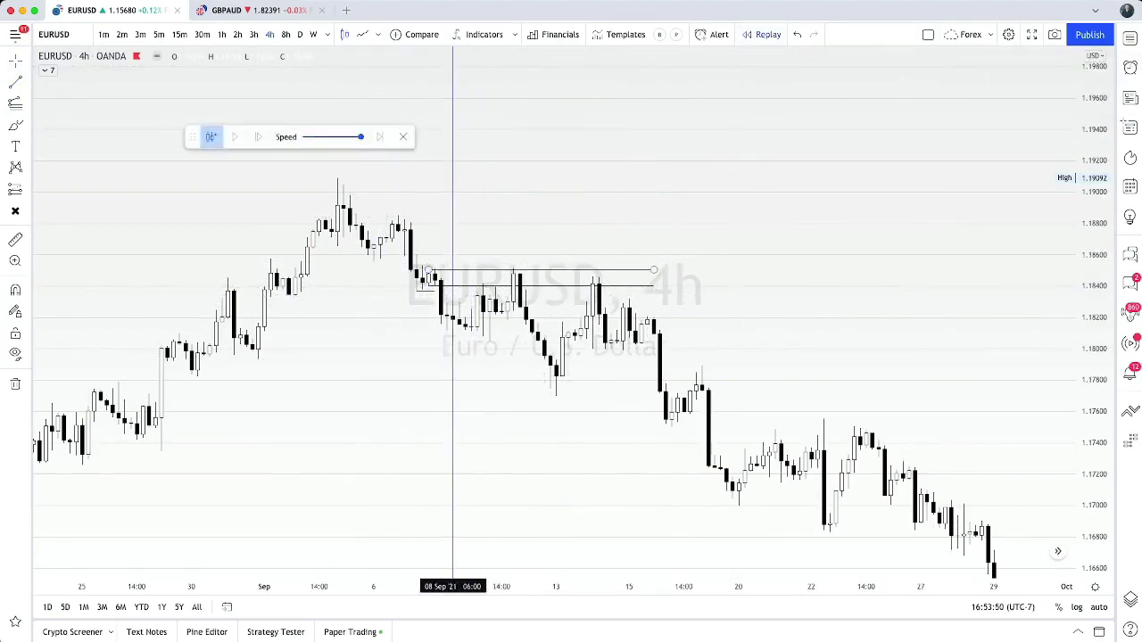
left_click(443, 366)
left_click_drag(371, 402, 496, 372)
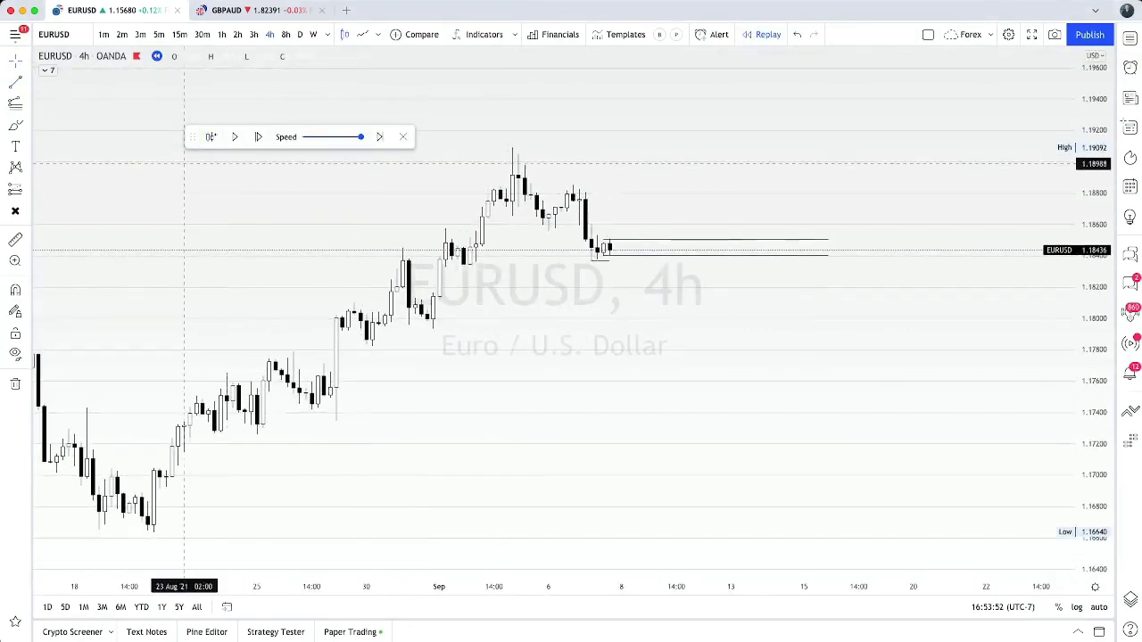
left_click(259, 137)
left_click_drag(628, 414, 570, 469)
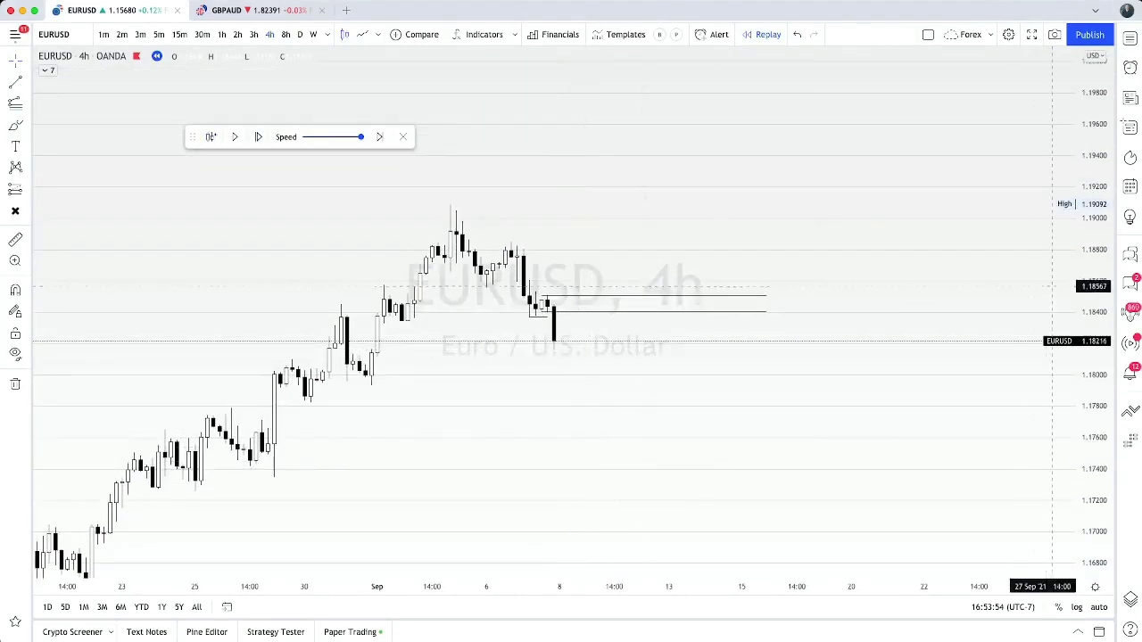
Delete the short line below the 7 September candles, under the two long trend lines
left_click_drag(1093, 299, 1094, 98)
left_click_drag(722, 452, 758, 354)
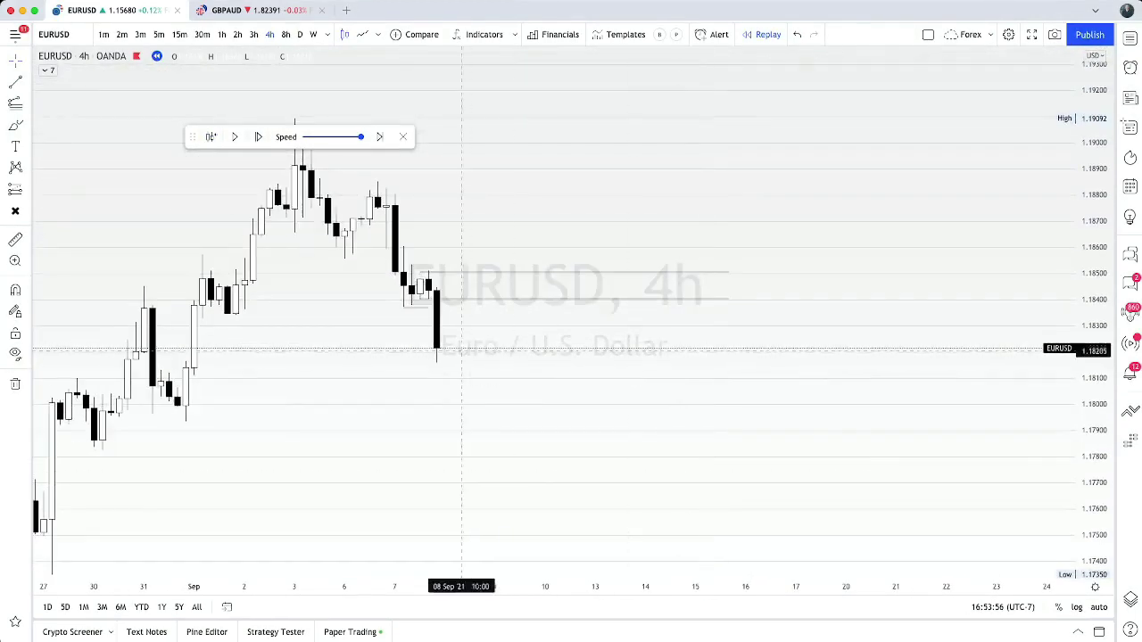
left_click(428, 308)
key("Delete")
Draw two horizontal trend lines from the 31 August low at about 1.1807 and 1.1799, extending past the latest candle
mouse_move(561, 383)
left_mouse_down()
mouse_move(675, 413)
mouse_move(693, 398)
left_mouse_up()
scroll(704, 426, "down", 2)
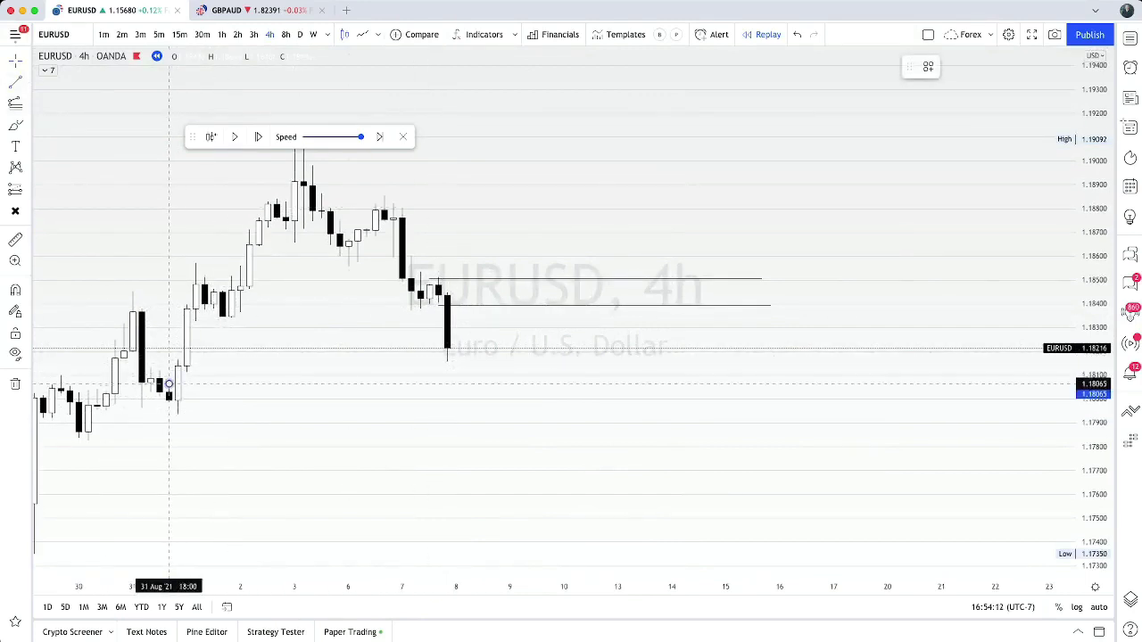
left_click(591, 383)
key("Escape")
scroll(496, 468, "down", 3)
left_click_drag(517, 471, 490, 463)
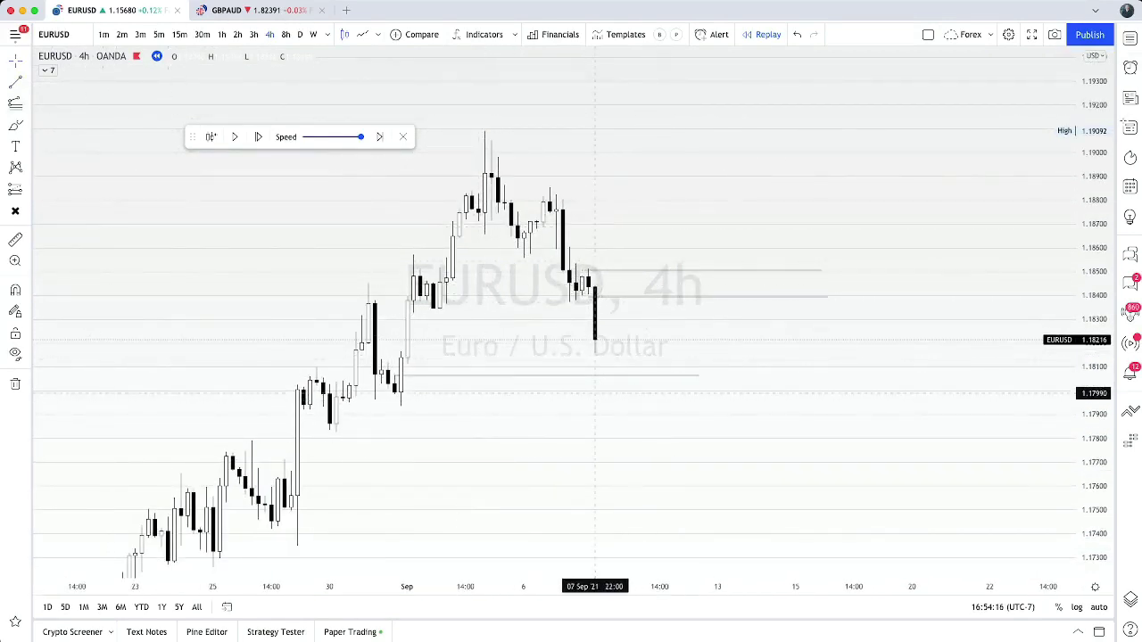
left_click(16, 82)
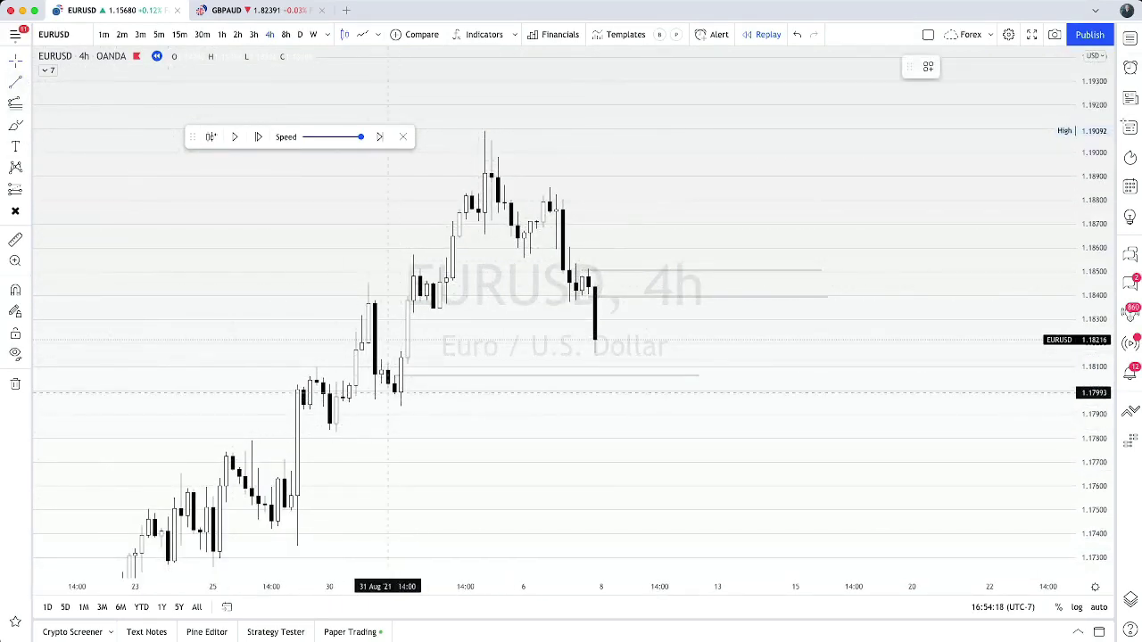
left_click(395, 392)
left_click(692, 393)
left_click(705, 412)
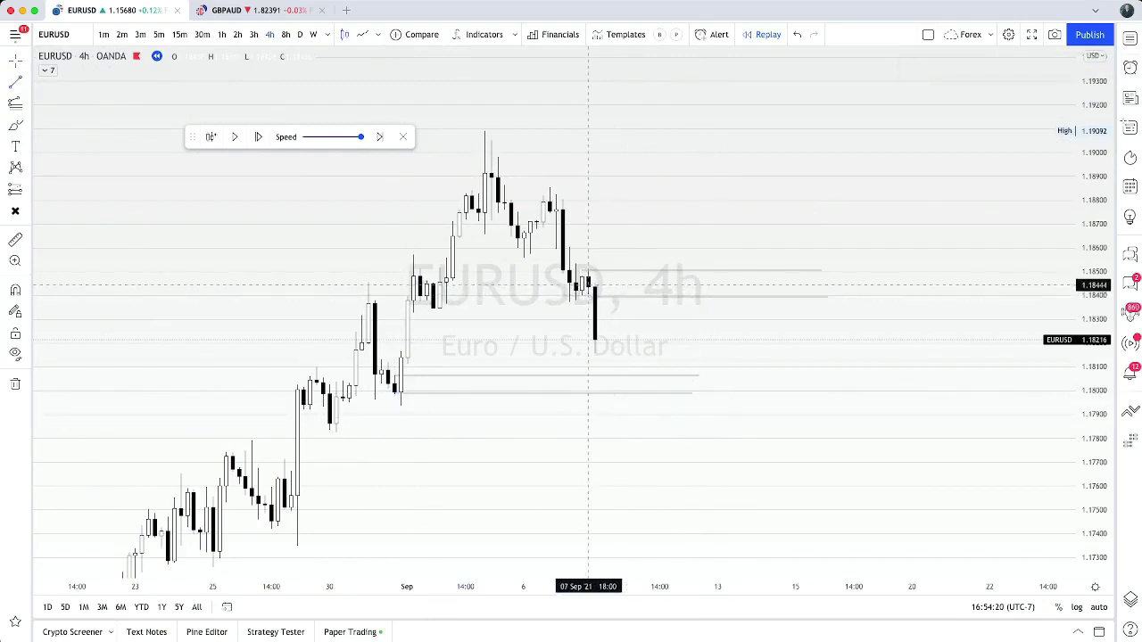
Examine the August decline and recovery leading up to the two line pairs around the current replay price
scroll(584, 285, "up", 1)
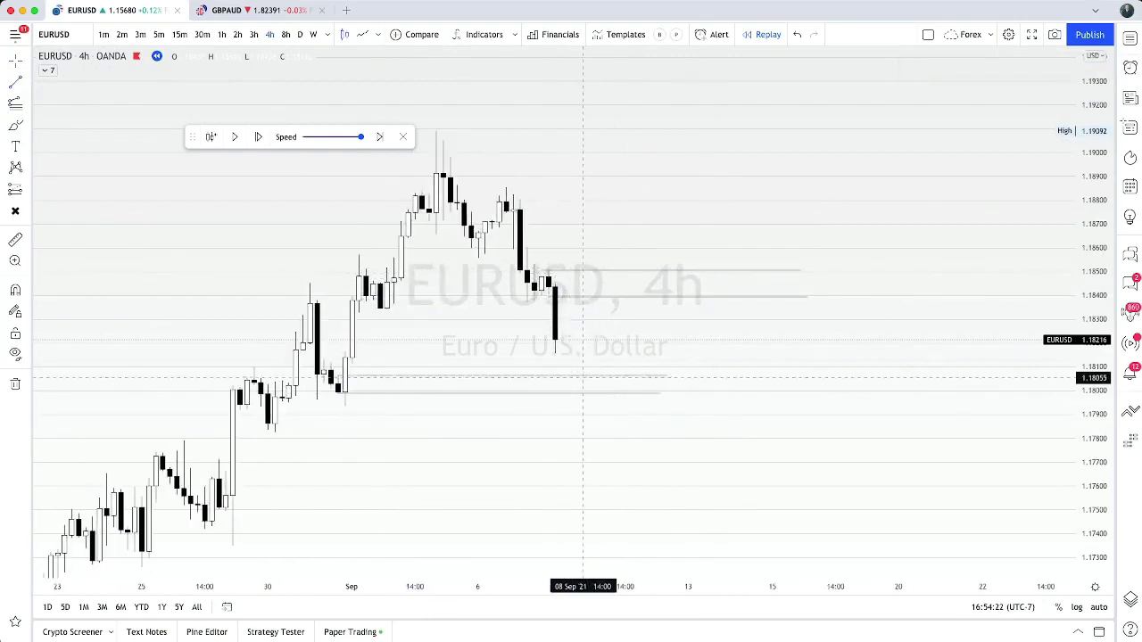
scroll(542, 361, "up", 2)
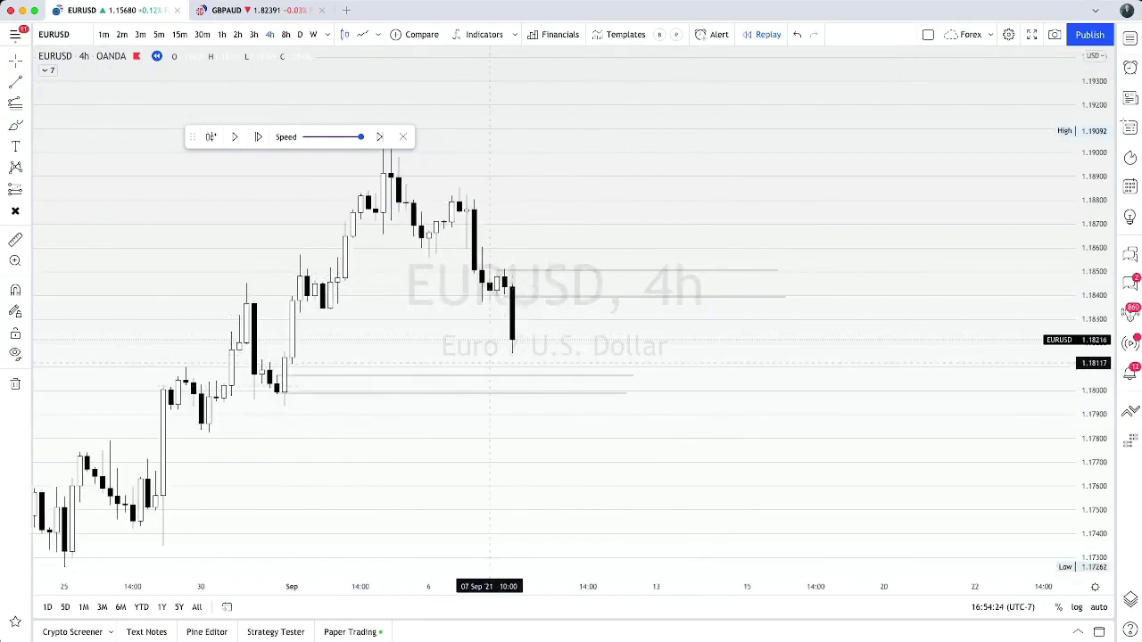
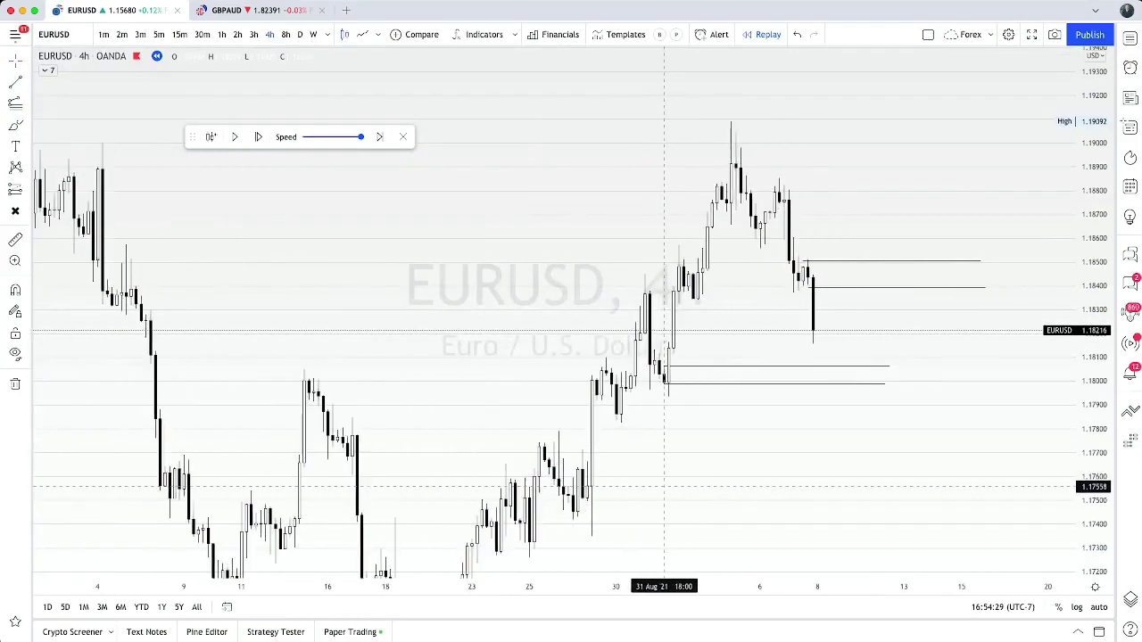
left_click_drag(592, 414, 826, 462)
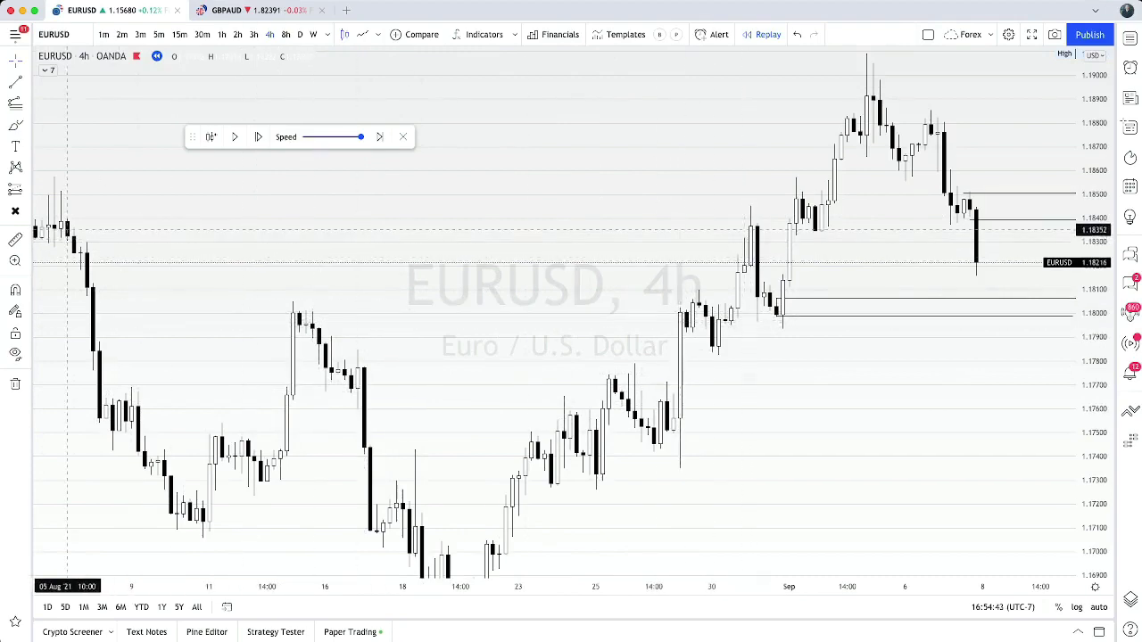
left_click_drag(808, 472, 771, 542)
scroll(772, 540, "down", 2)
left_click_drag(789, 496, 743, 475)
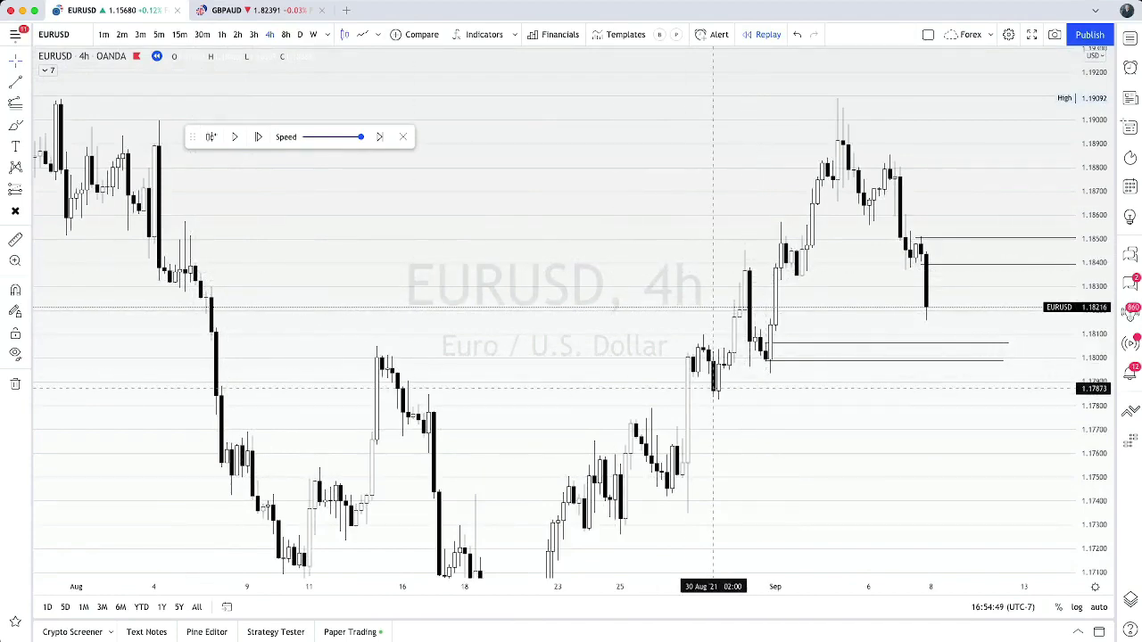
scroll(785, 375, "right", 5)
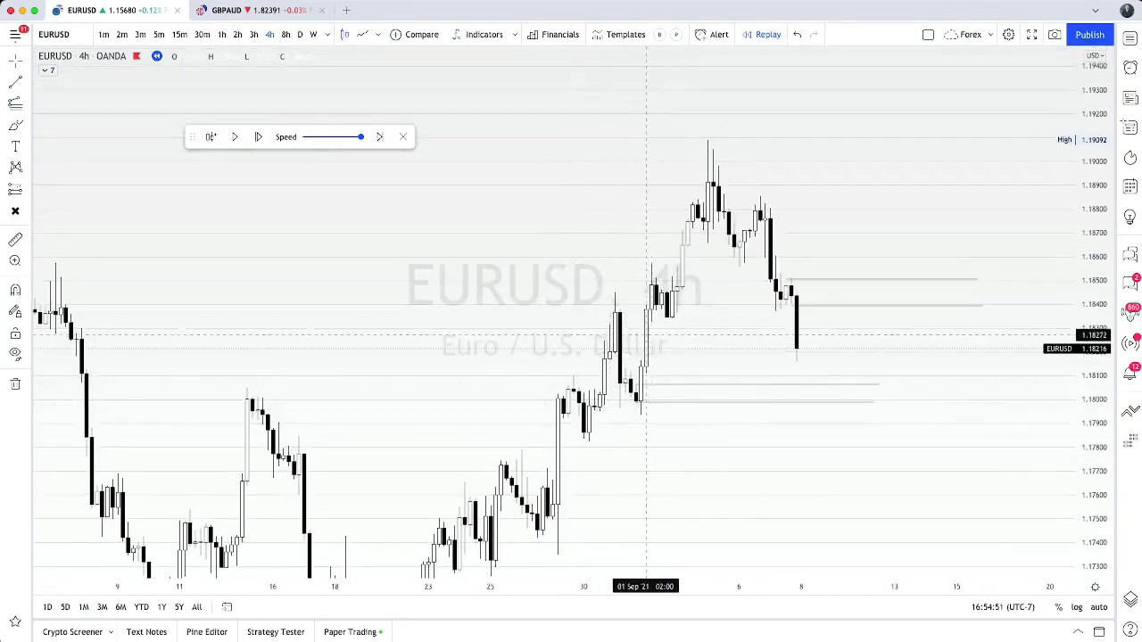
Advance the replay two bars to the 8 September candle that reaches the lower pair of lines
scroll(686, 200, "right", 5)
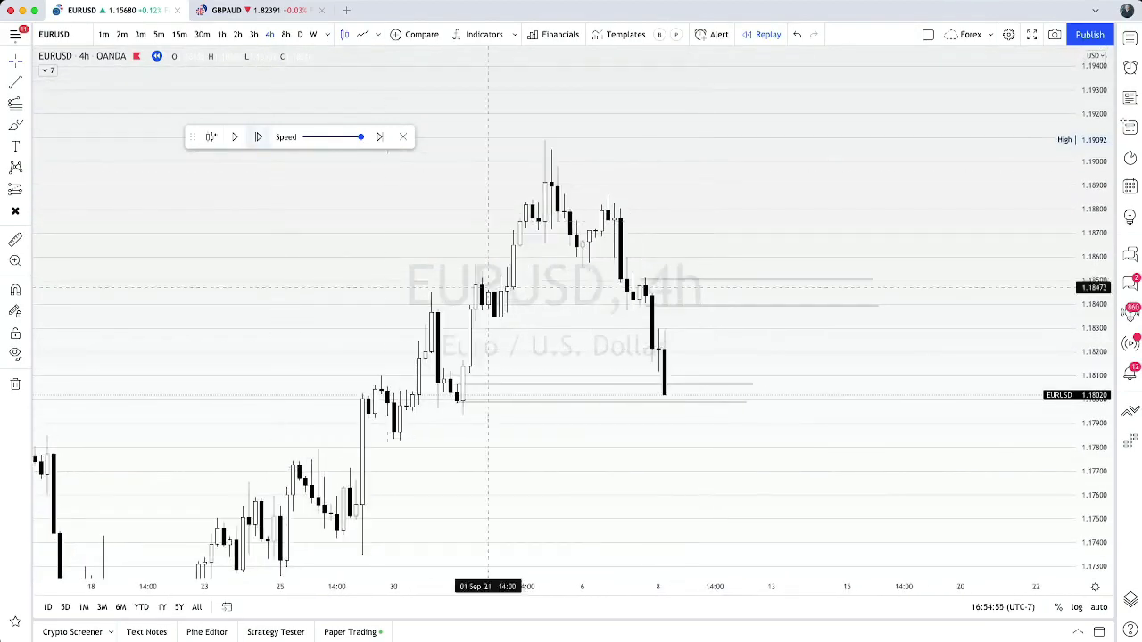
scroll(564, 406, "up", 3)
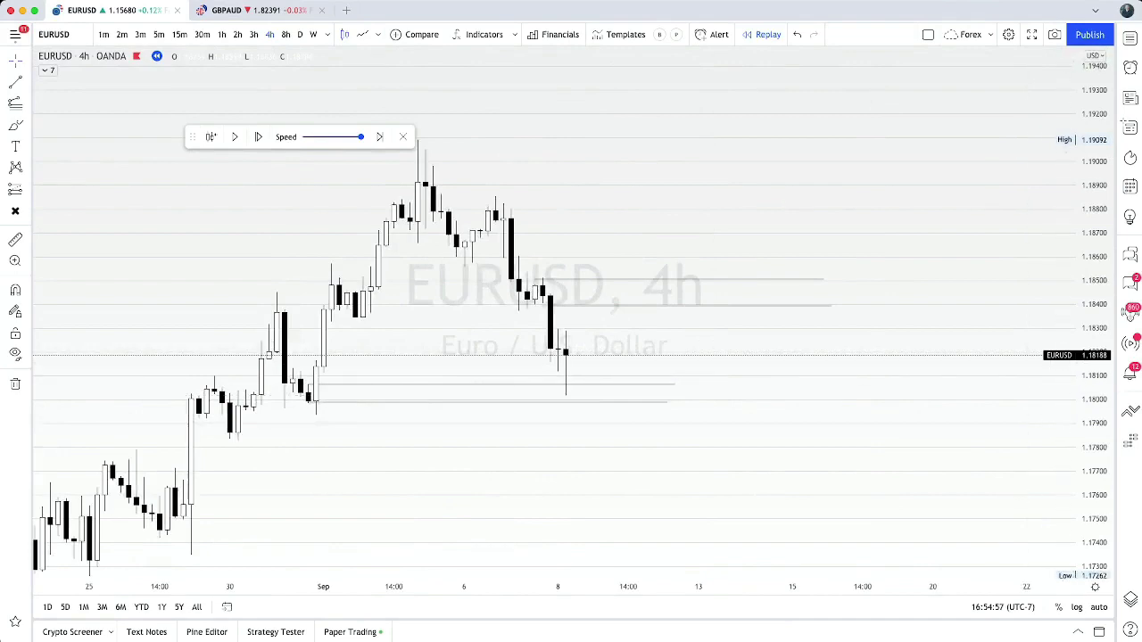
left_click_drag(1092, 364, 1092, 270)
left_click_drag(675, 502, 753, 471)
scroll(713, 477, "up", 2)
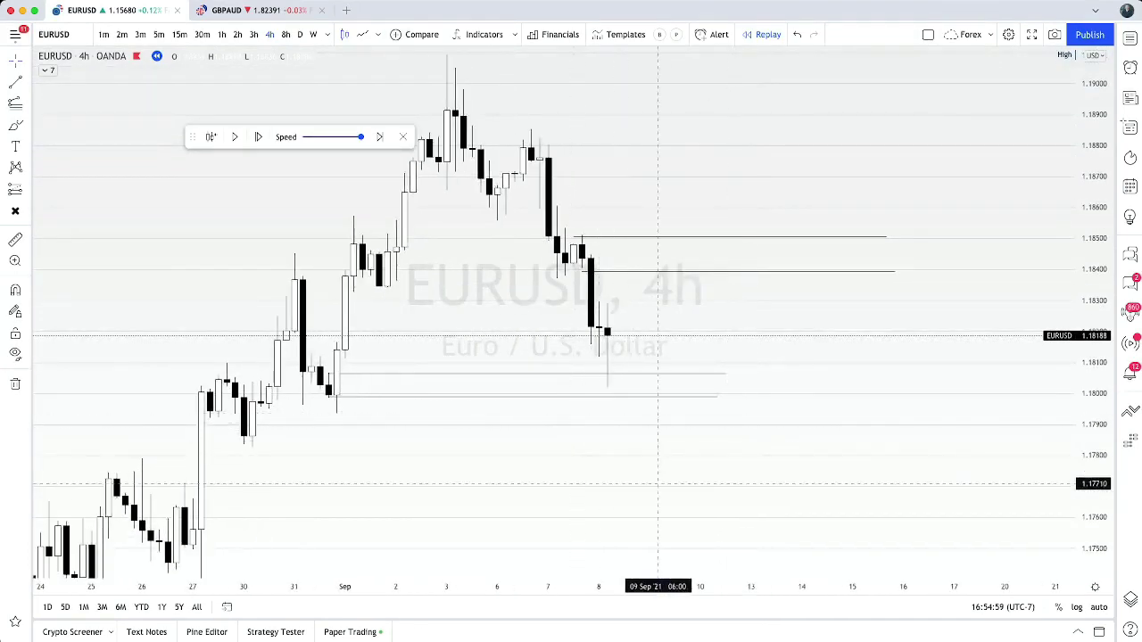
scroll(646, 498, "up", 2)
scroll(638, 499, "up", 1)
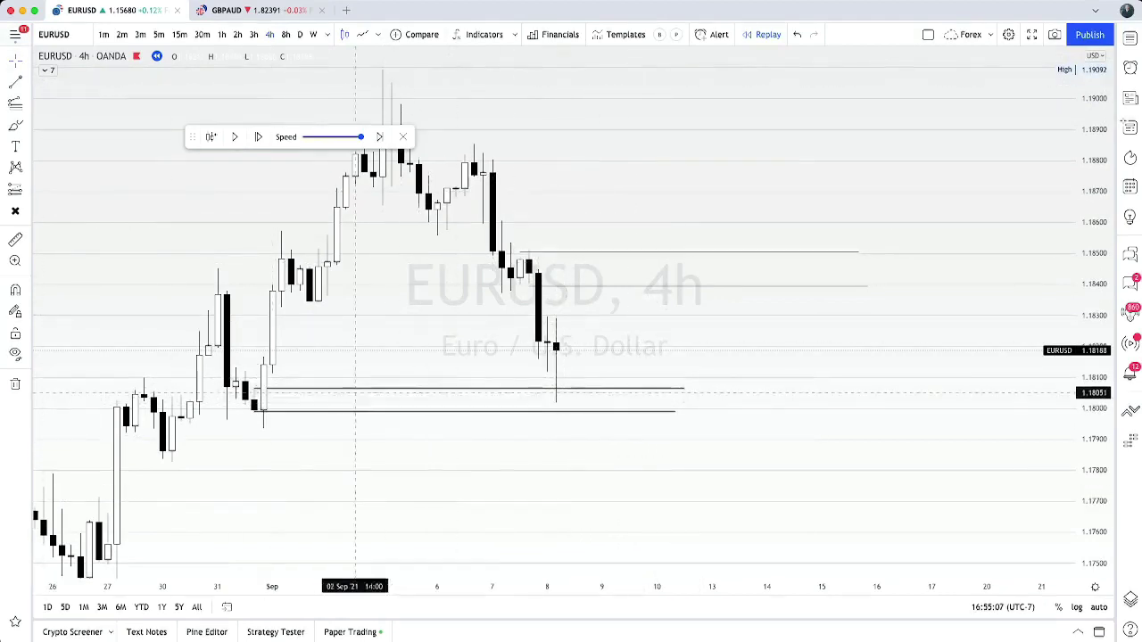
Delete both lines at the 31 August low and draw a short horizontal trend line from the 8 September low at about 1.1802
left_click(630, 413)
key("Delete")
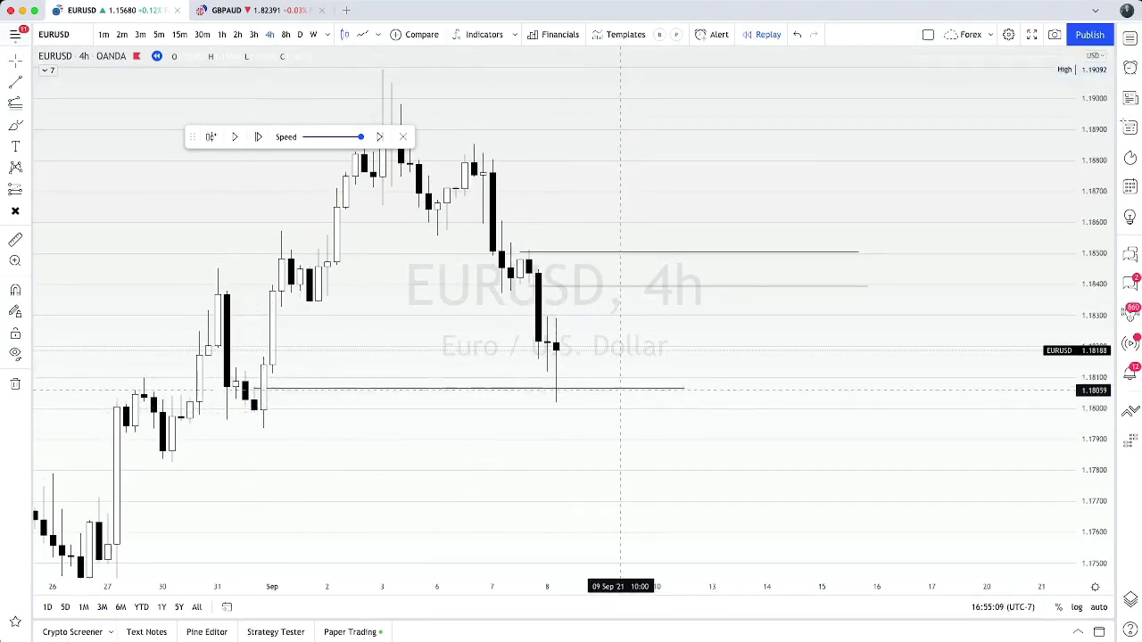
left_click_drag(621, 389, 657, 396)
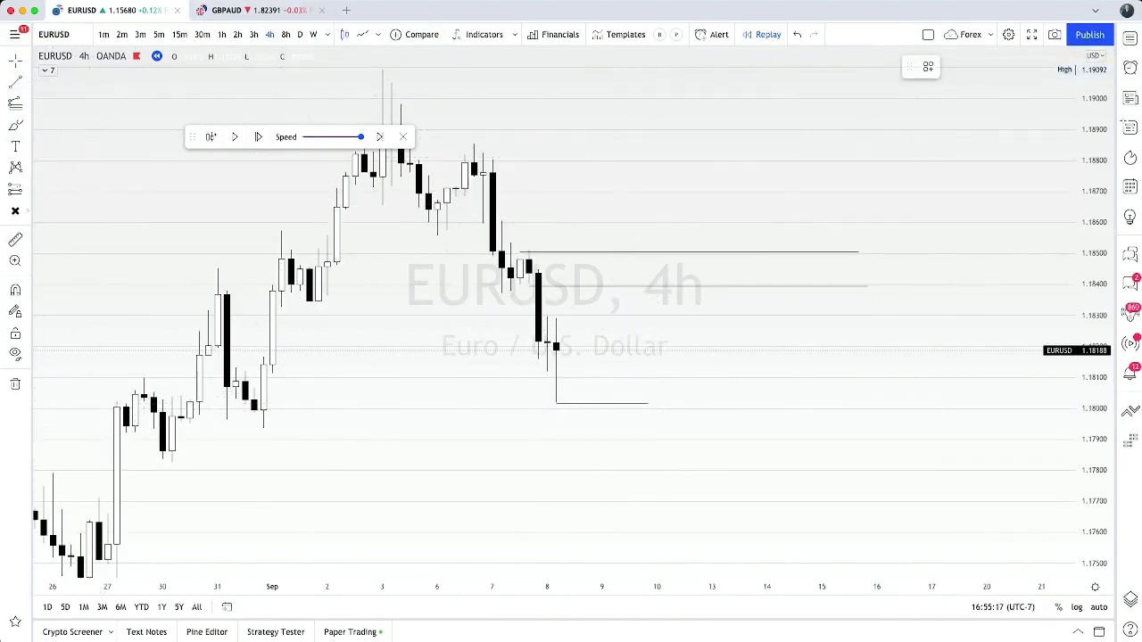
Measure from the 8 September candle's close across to 10 September, and clear the measurement
left_click_drag(560, 349, 675, 350)
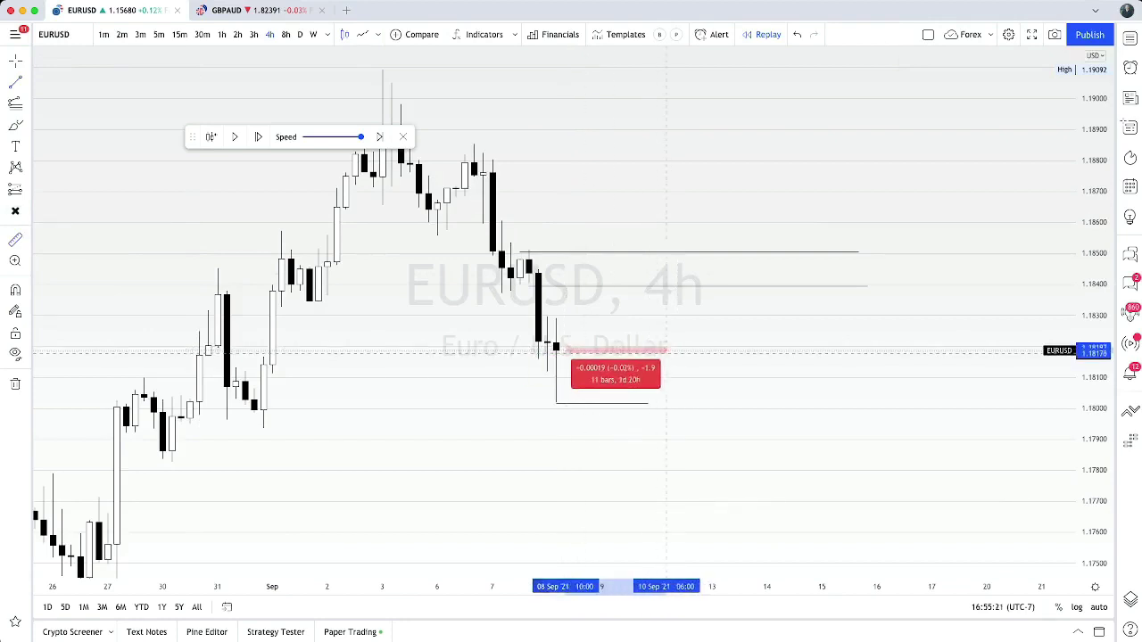
left_click(693, 365)
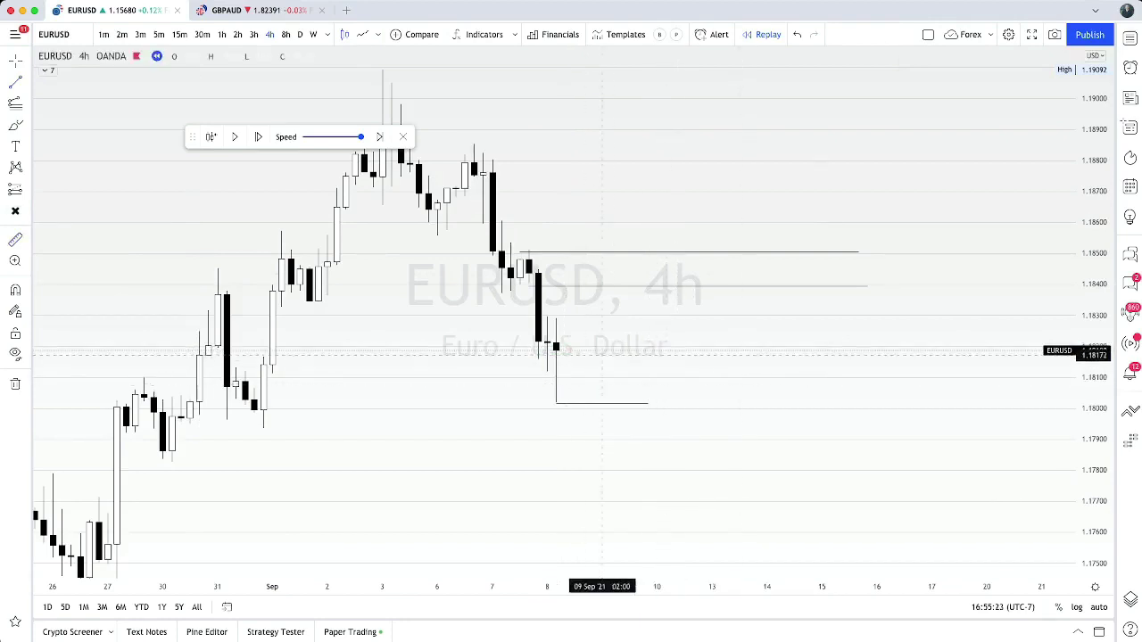
scroll(685, 364, "up", 1)
left_click_drag(771, 412, 737, 442)
left_click_drag(1094, 428, 1094, 396)
left_click_drag(726, 465, 751, 398)
scroll(731, 396, "up", 2)
left_click_drag(614, 399, 621, 441)
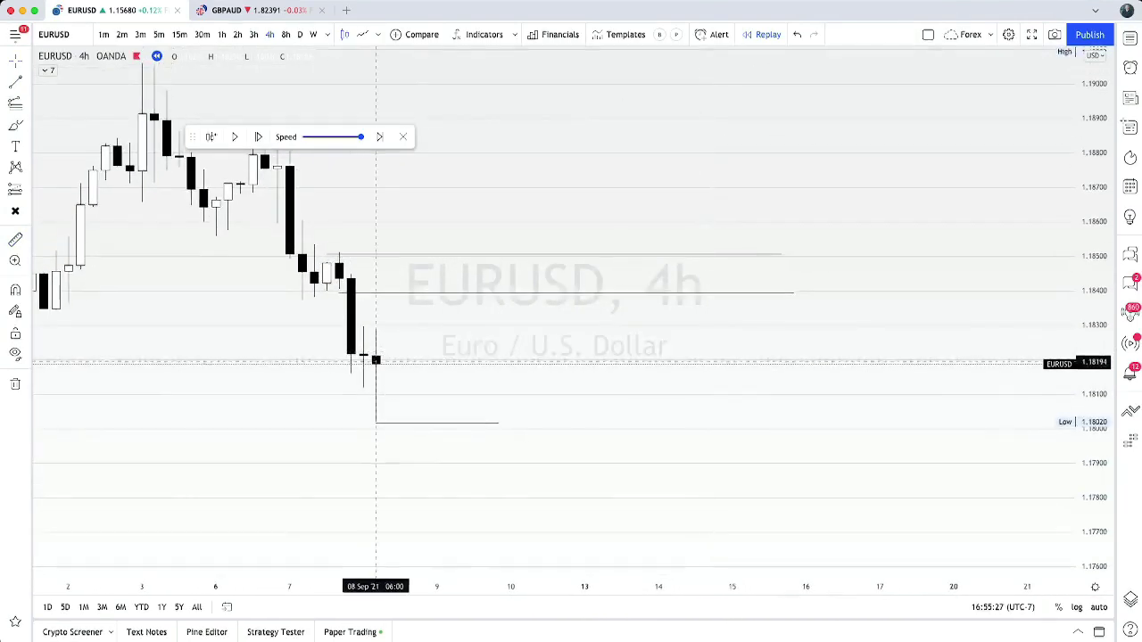
Circle the price area between the upper pair of lines and the 8 September low in red brush, then remove the brush strokes
scroll(374, 428, "left", 3)
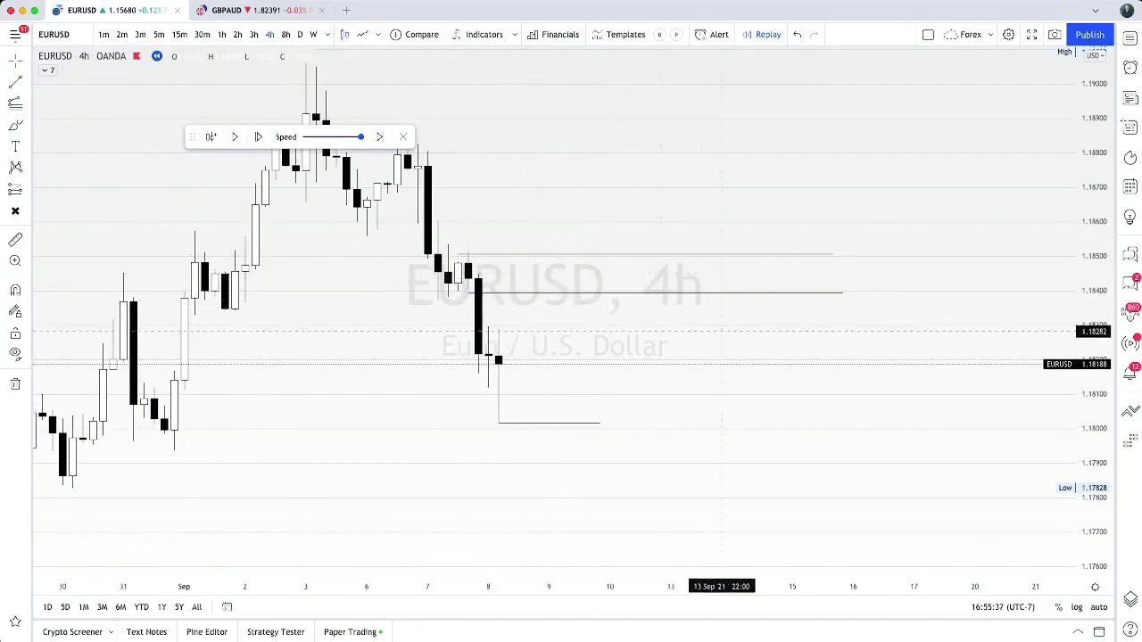
scroll(825, 379, "up", 2)
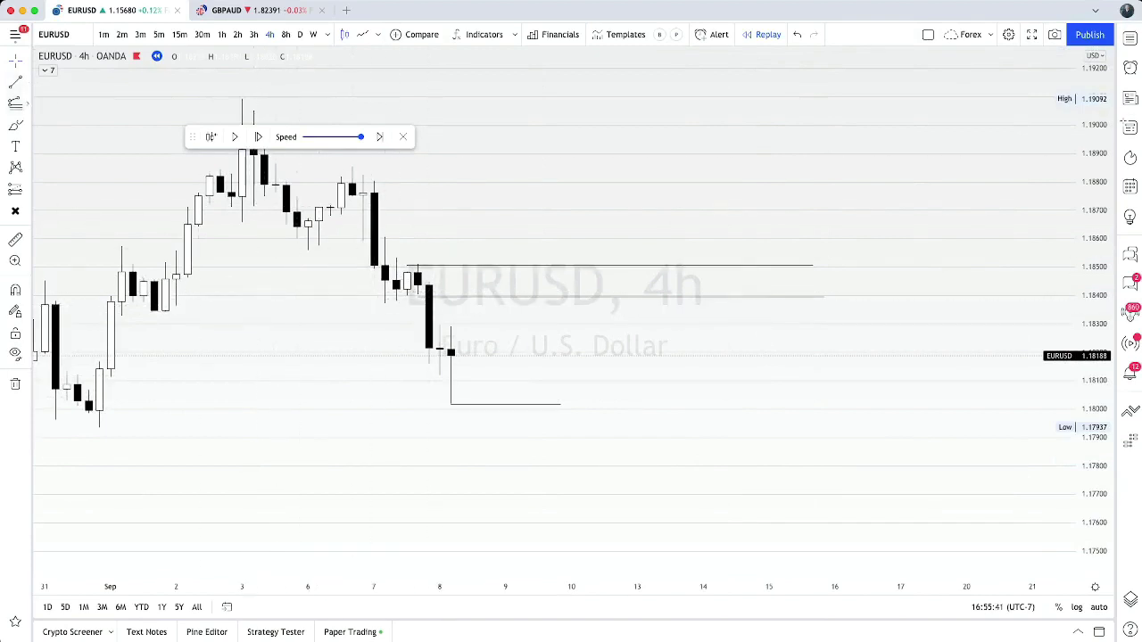
mouse_move(515, 297)
left_mouse_down()
mouse_move(425, 331)
mouse_move(802, 387)
mouse_move(527, 312)
left_mouse_up()
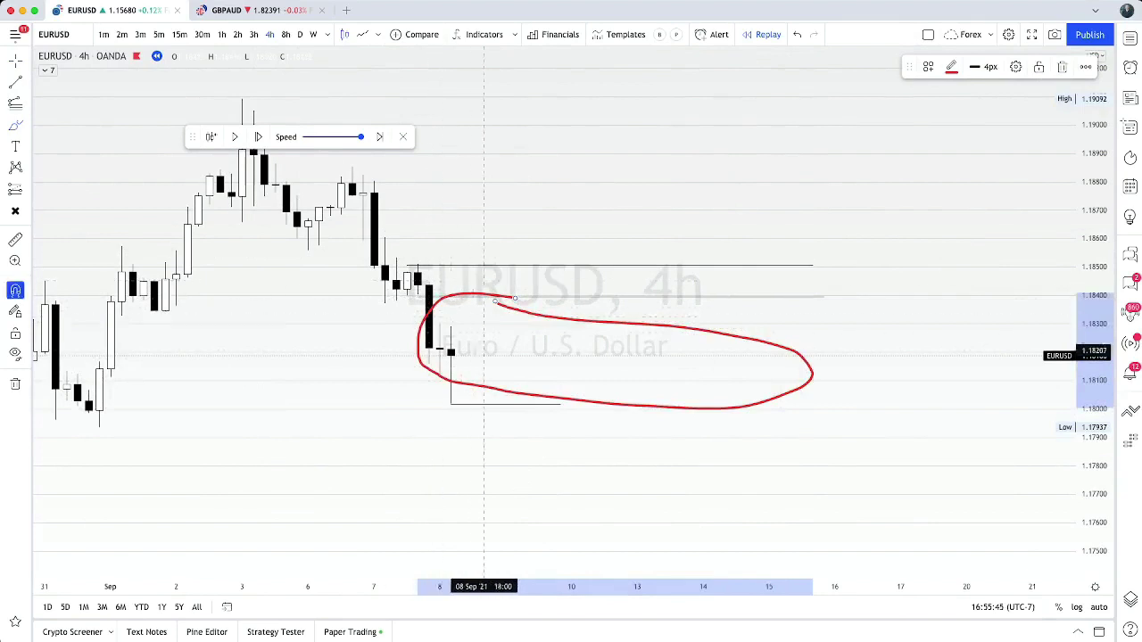
key("super+z")
mouse_move(495, 403)
left_mouse_down()
mouse_move(550, 431)
mouse_move(493, 388)
left_mouse_up()
key("super+z")
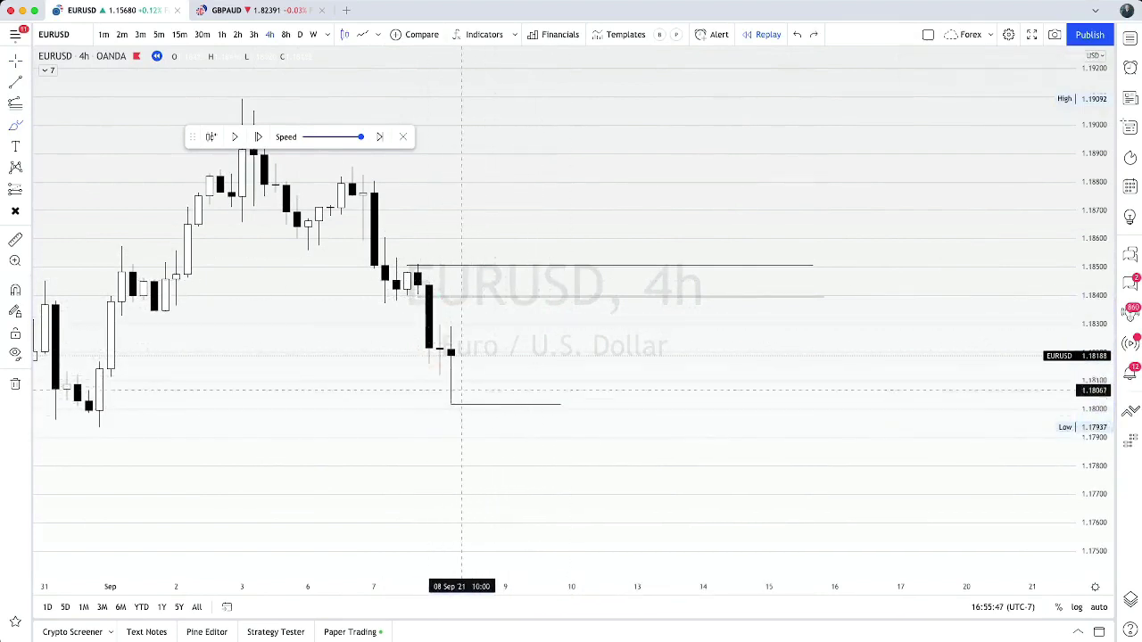
mouse_move(446, 294)
left_mouse_down()
mouse_move(448, 357)
mouse_move(732, 295)
mouse_move(429, 297)
left_mouse_up()
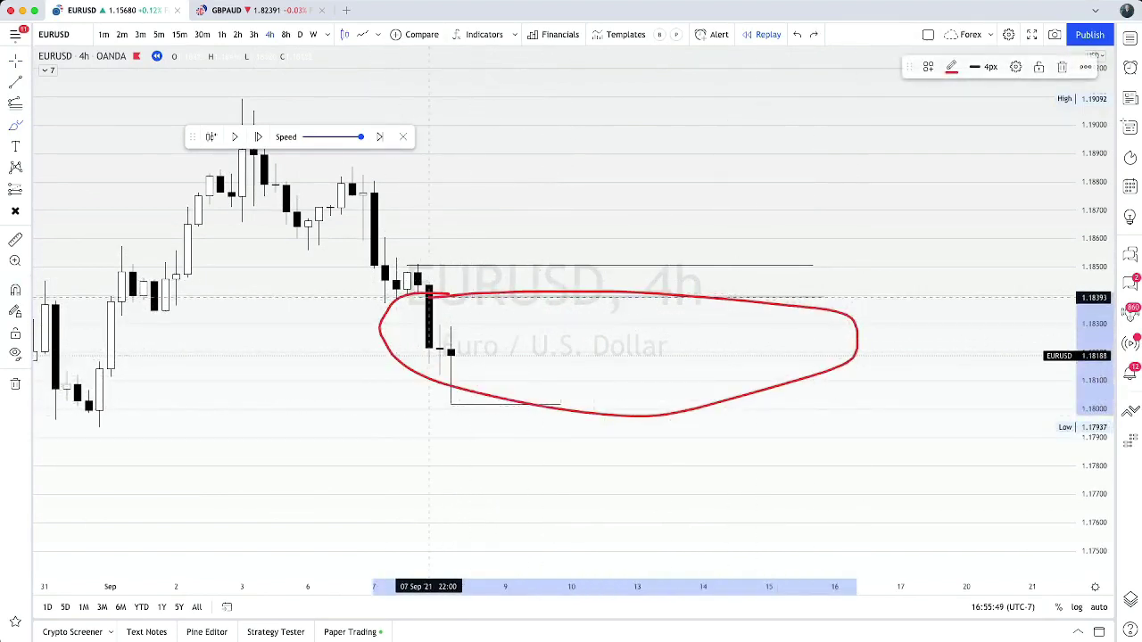
key("Delete")
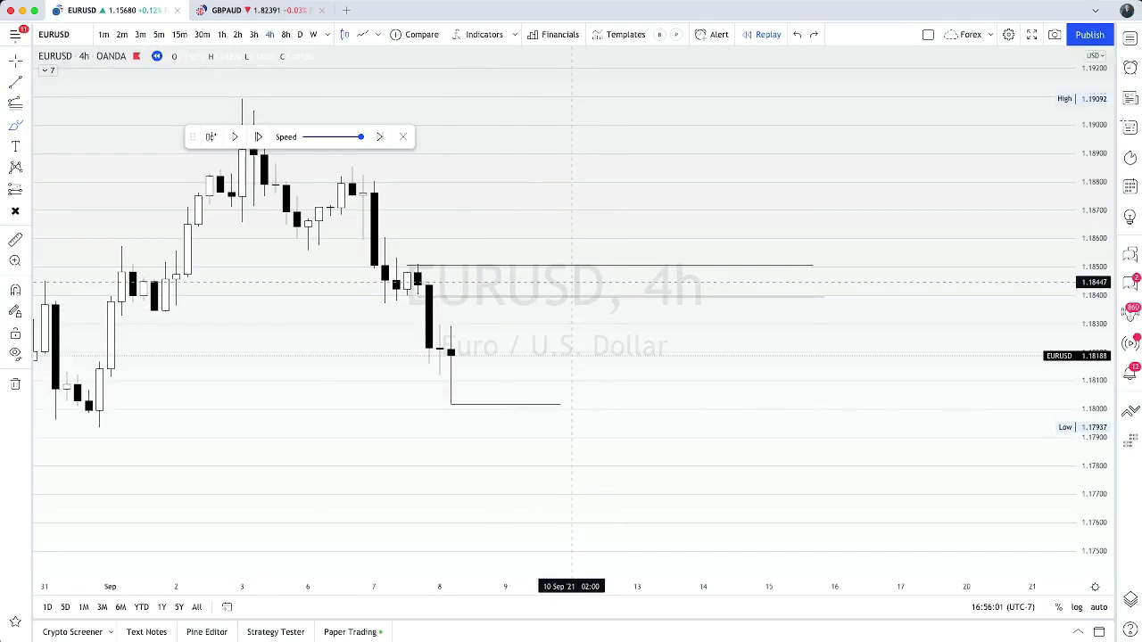
Switch the EURUSD chart to the 15-minute timeframe and frame the 8 September candles
left_click(179, 34)
scroll(561, 327, "left", 3)
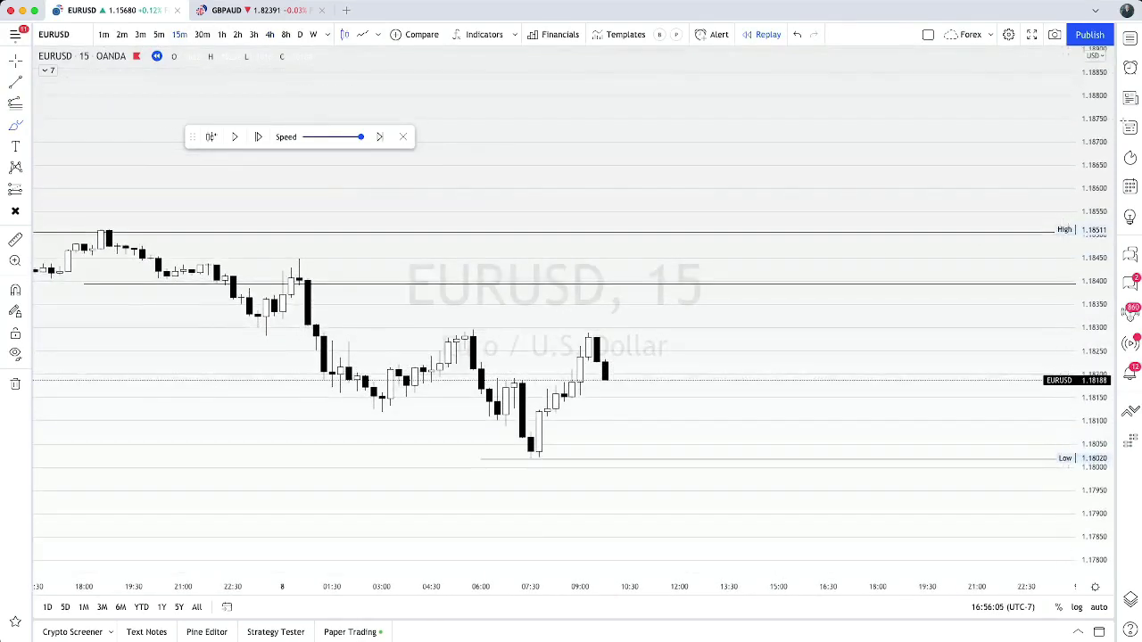
left_click_drag(734, 467, 750, 425)
scroll(760, 417, "up", 2)
key("Delete")
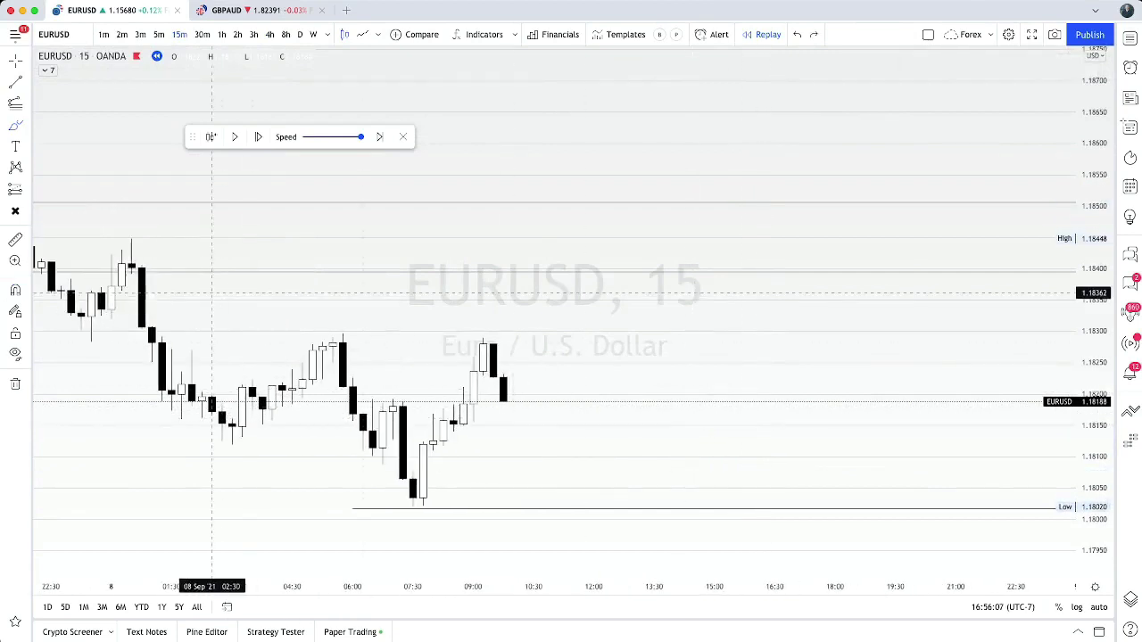
Draw two short horizontal trend lines at about 1.1818 and 1.1813 around the small consolidation before 09:00 on 8 September
left_click_drag(454, 406, 623, 404)
left_click(423, 406)
left_click_drag(454, 435, 663, 435)
scroll(677, 436, "down", 5)
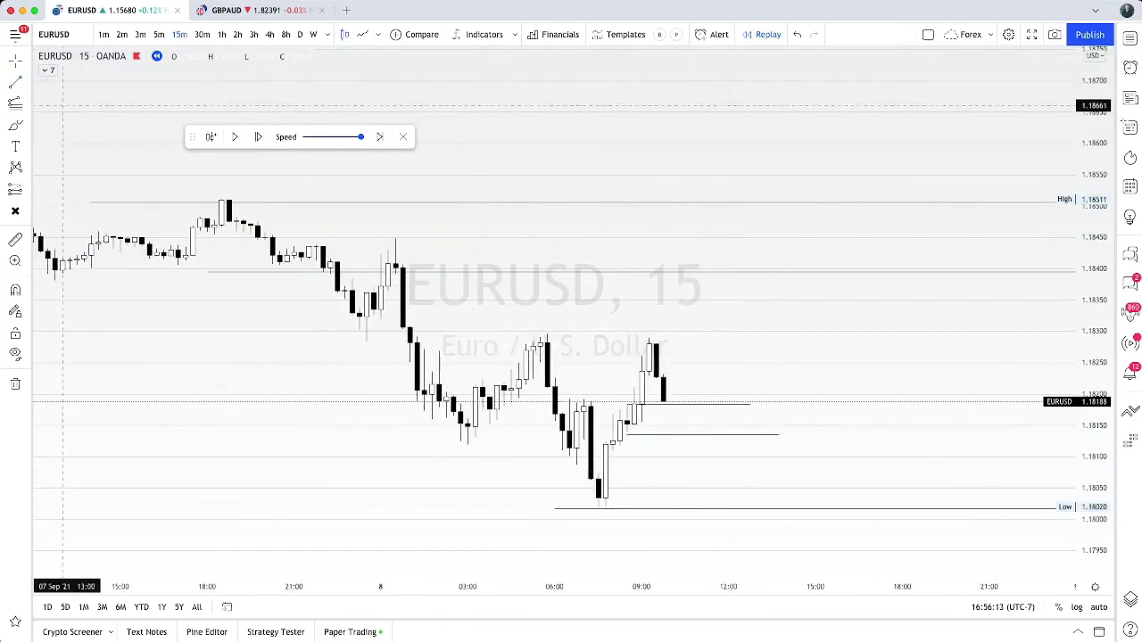
Draw two horizontal trend lines from the 07:30 candle on 8 September, at about 1.1808 and at its low near 1.1802
left_click_drag(597, 470, 827, 469)
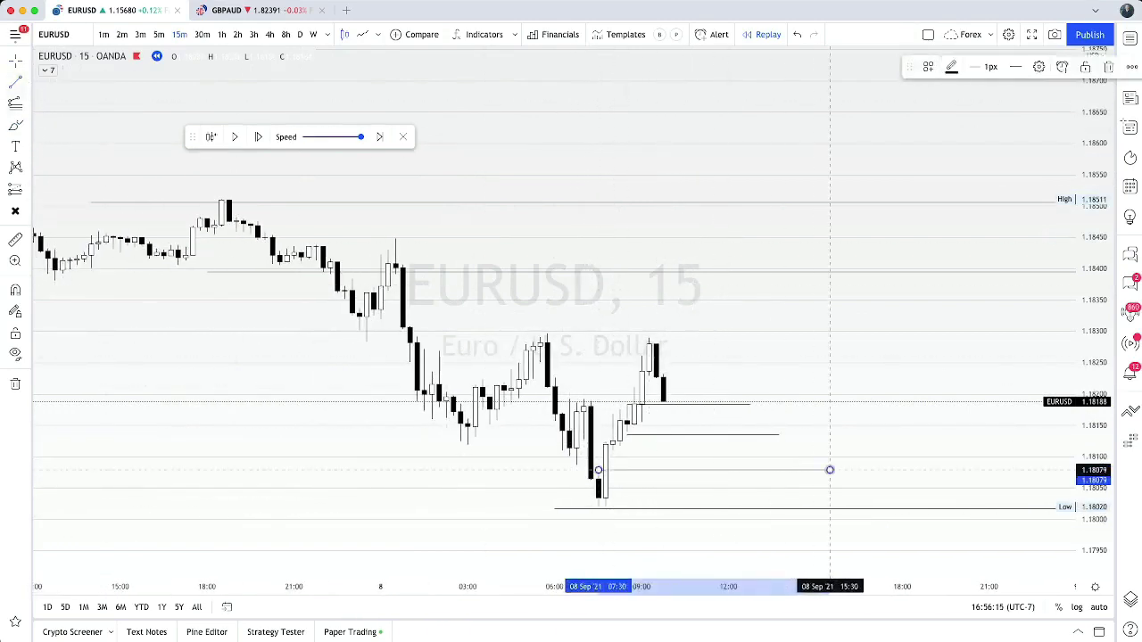
left_click_drag(597, 507, 837, 507)
left_click_drag(881, 538, 762, 518)
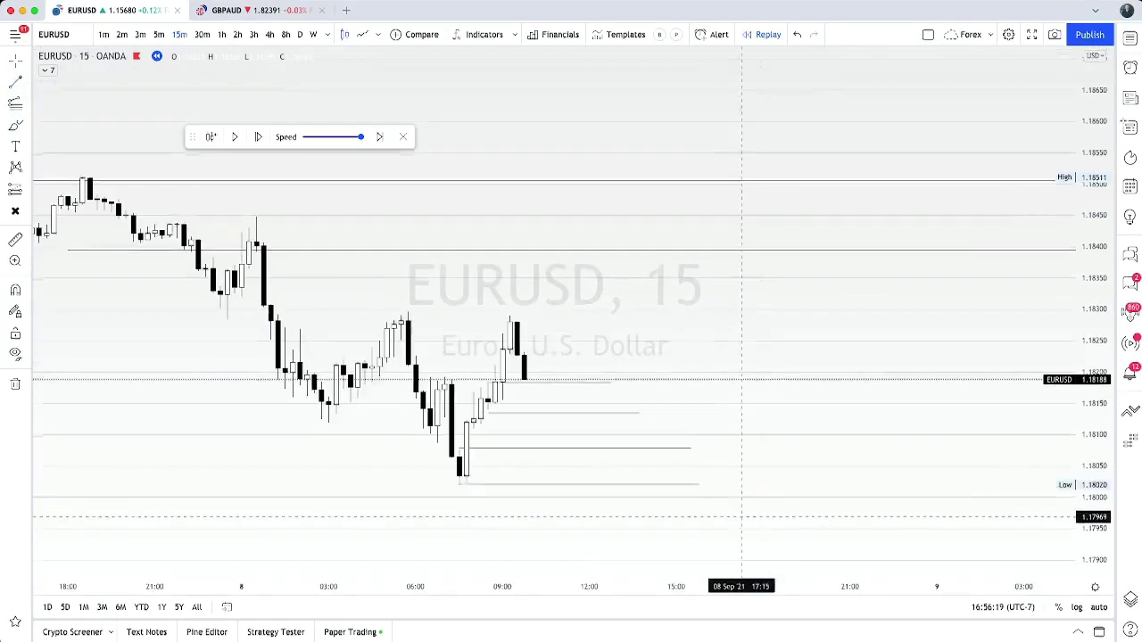
Place a long position on the upper small zone with entry at about 1.18185, stop at 1.18133 and target at 1.18506
scroll(765, 499, "up", 1)
left_click_drag(1093, 326, 1094, 432)
scroll(965, 381, "down", 5)
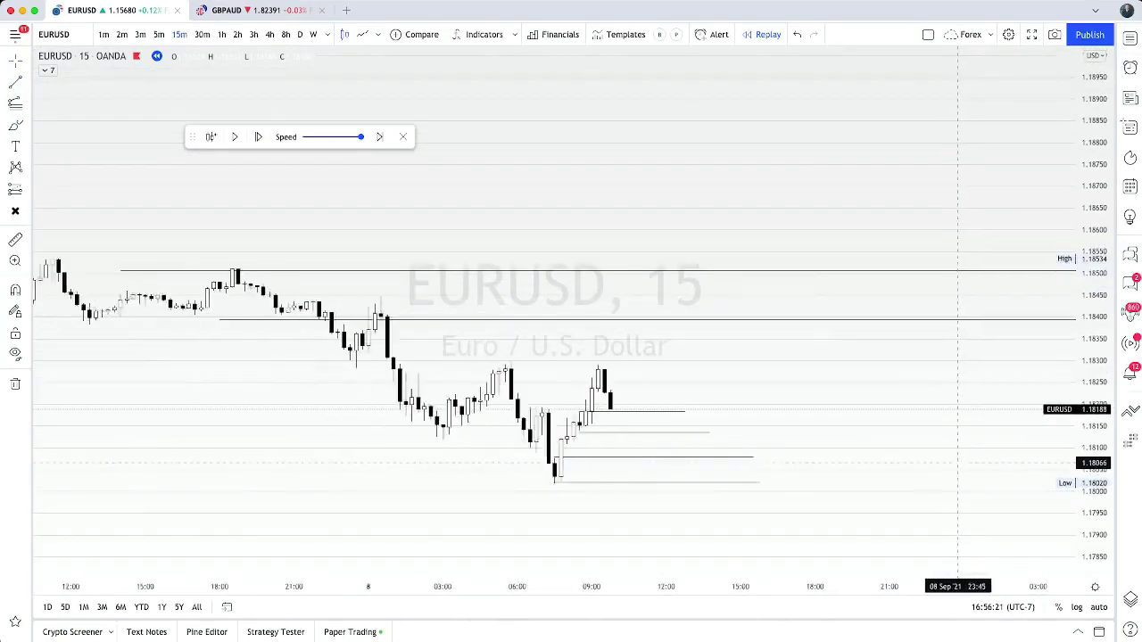
scroll(729, 383, "down", 2)
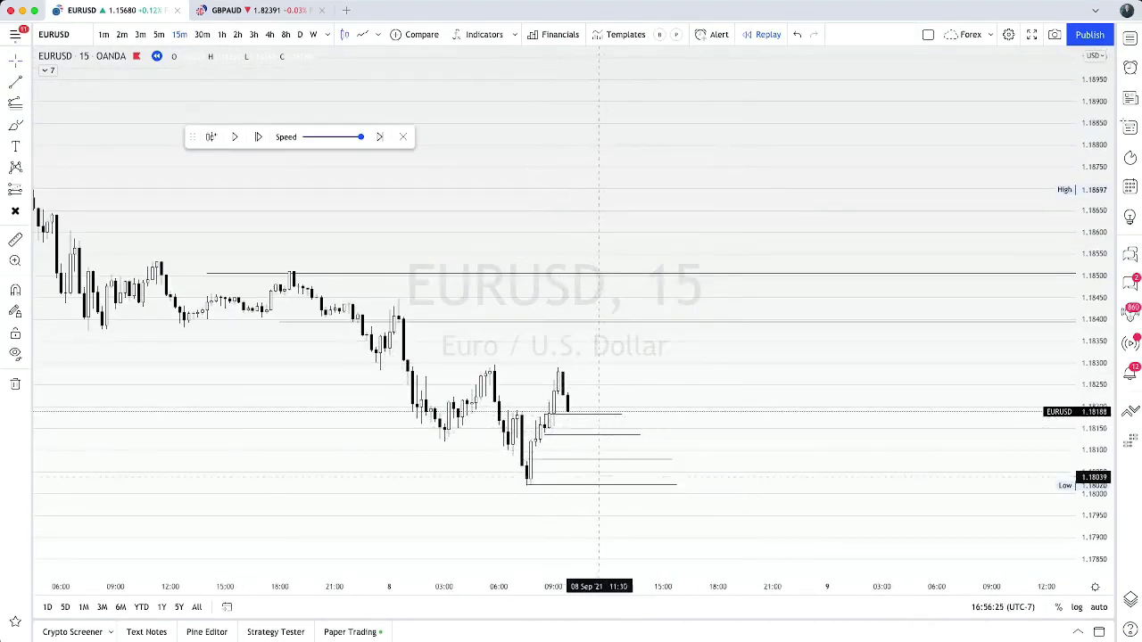
scroll(672, 467, "up", 5)
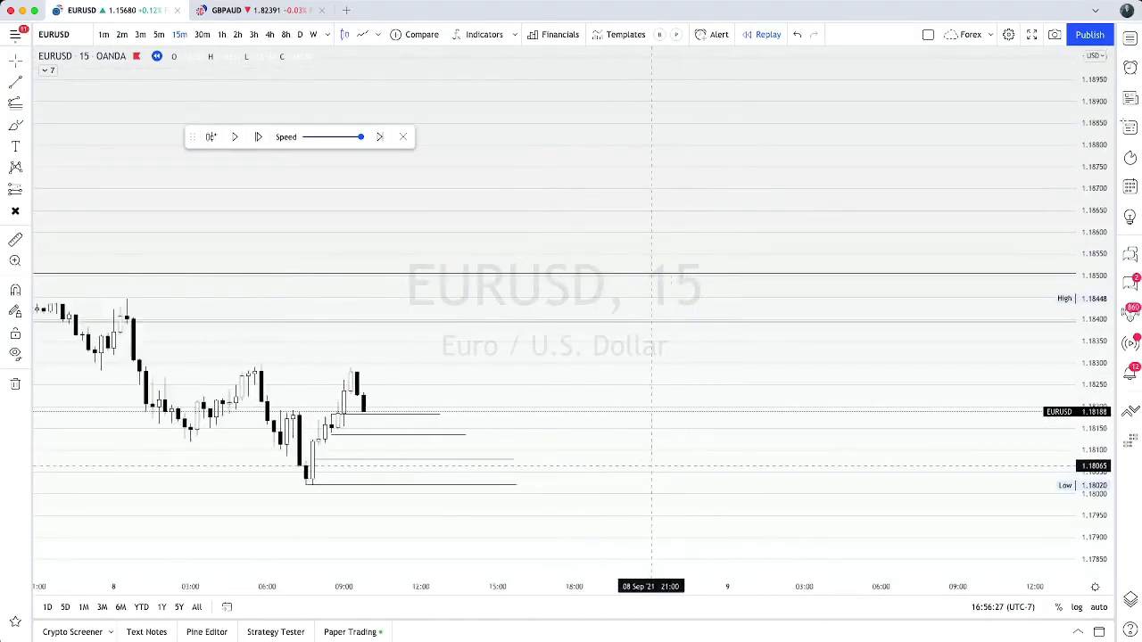
left_click_drag(585, 397, 741, 402)
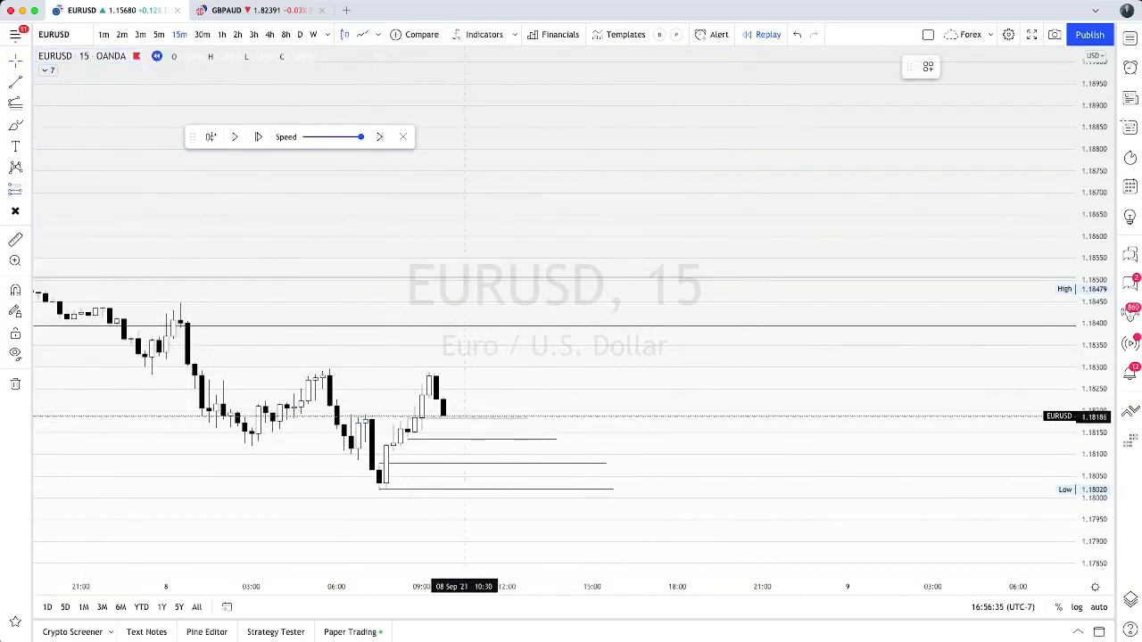
left_click(465, 415)
left_click_drag(465, 451, 465, 433)
left_click_drag(464, 370, 464, 265)
scroll(457, 259, "left", 5)
scroll(449, 251, "right", 5)
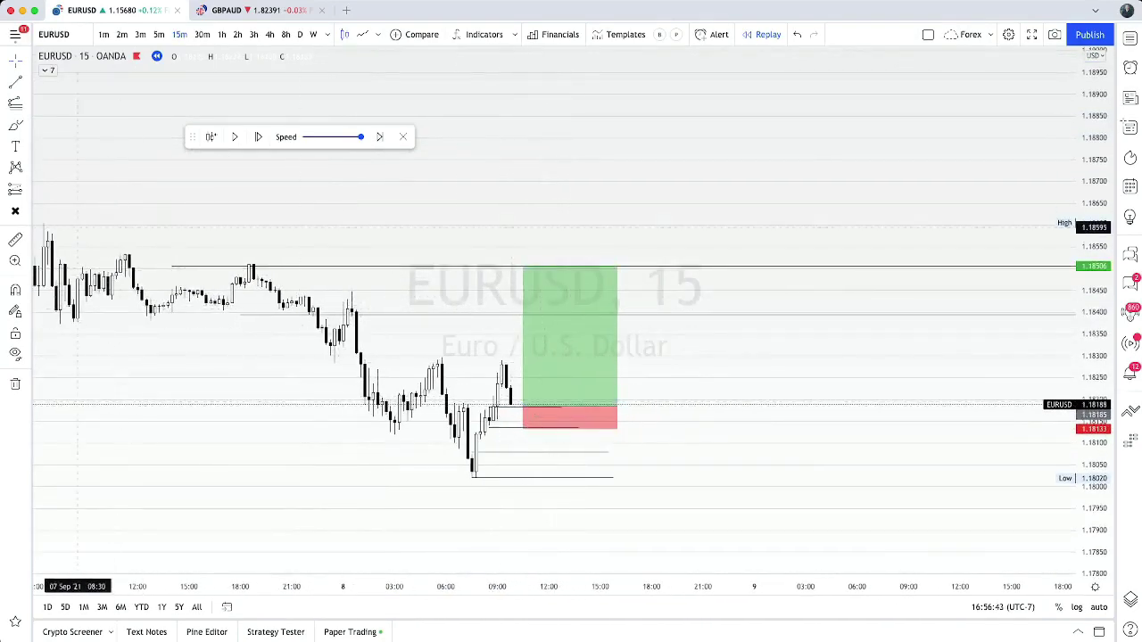
Place a second long position beside the first with entry at about 1.18077, stop at 1.18021 and target at 1.18505
left_click(28, 189)
left_click(101, 190)
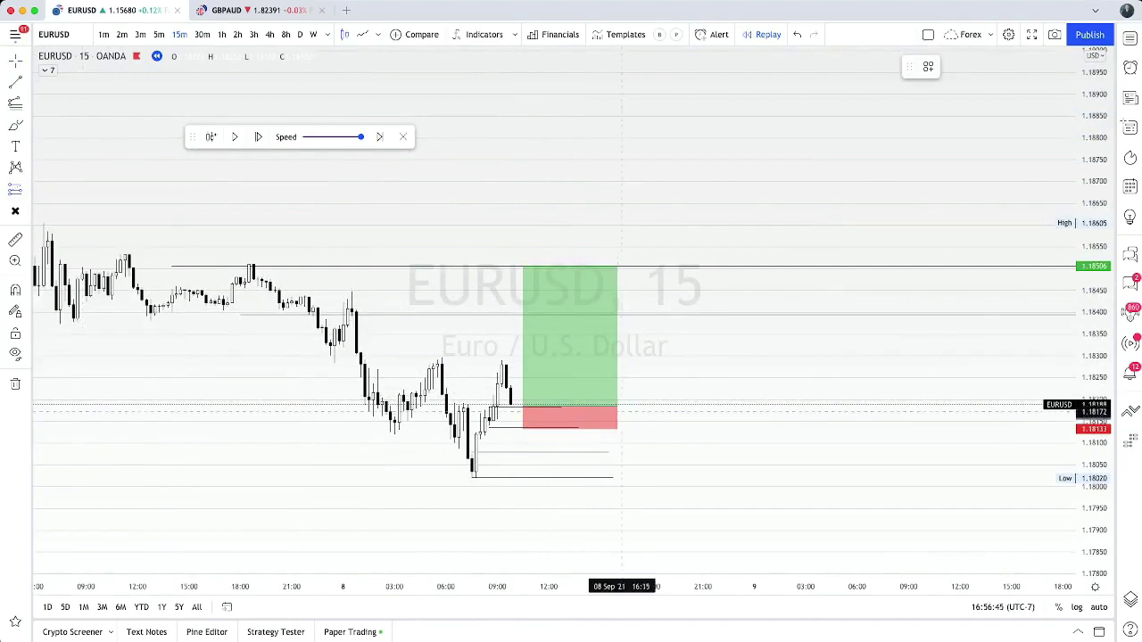
left_click(586, 453)
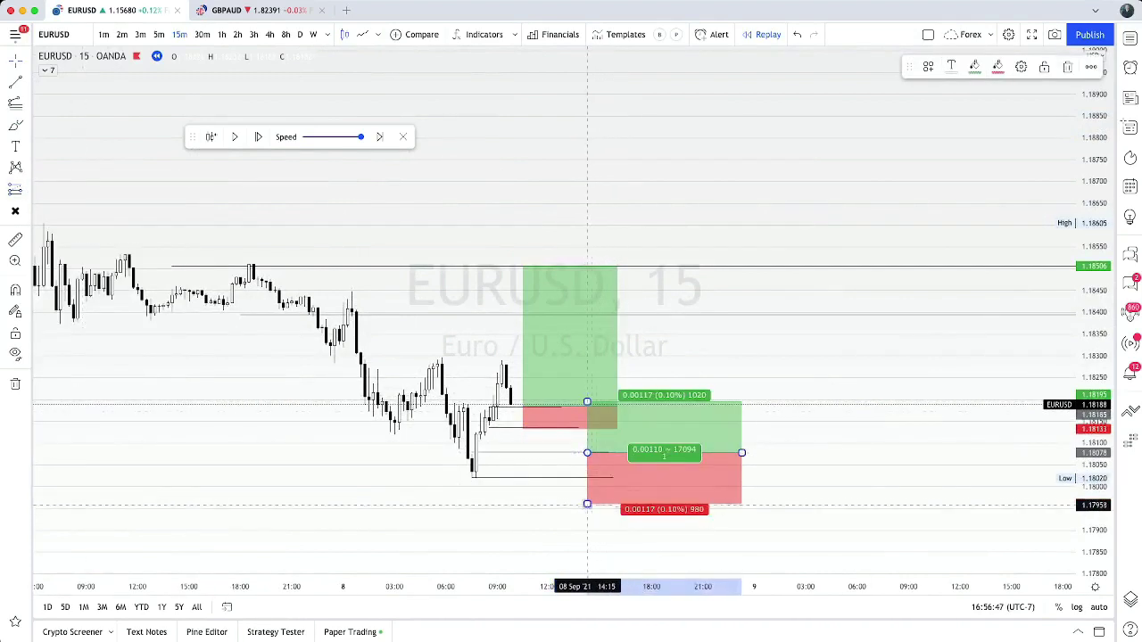
left_click_drag(587, 480, 587, 478)
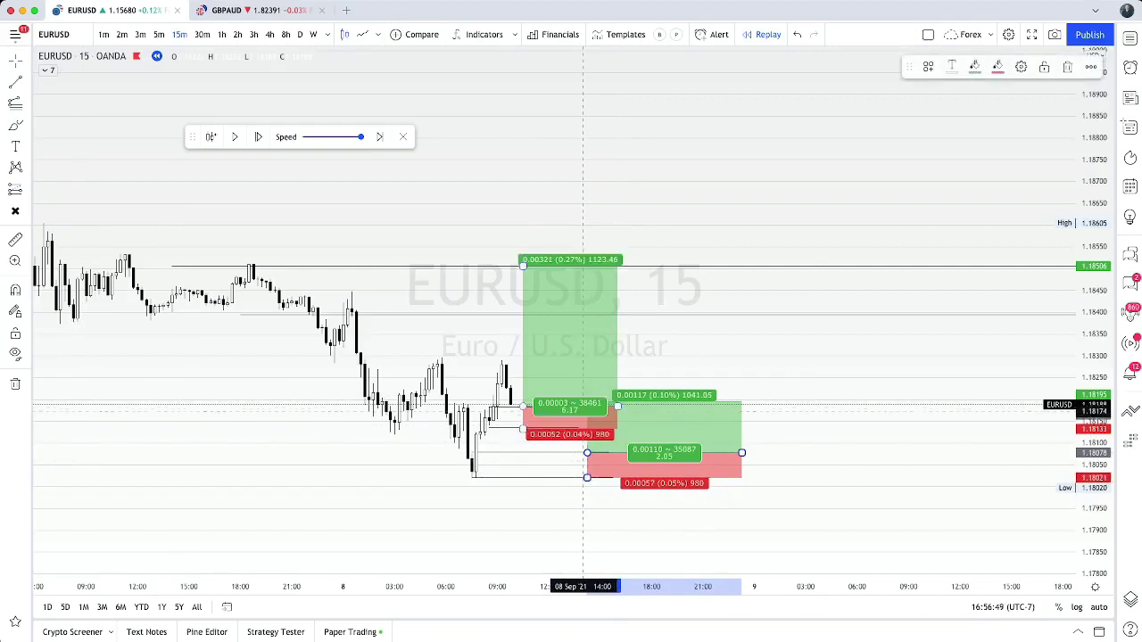
left_click_drag(587, 402, 587, 266)
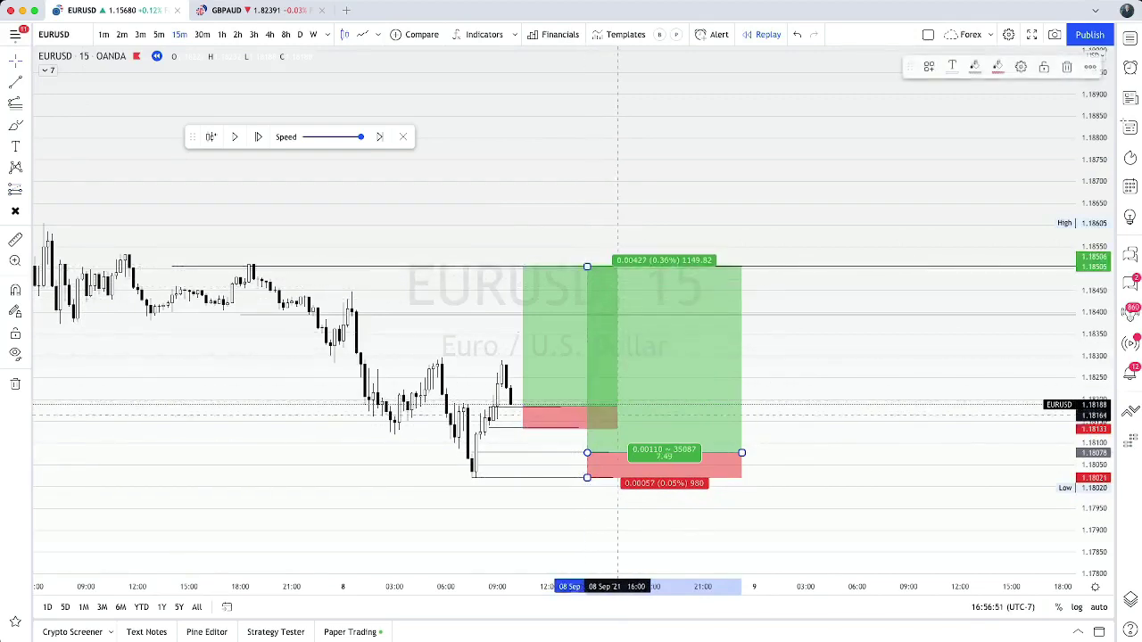
left_click_drag(586, 453, 612, 450)
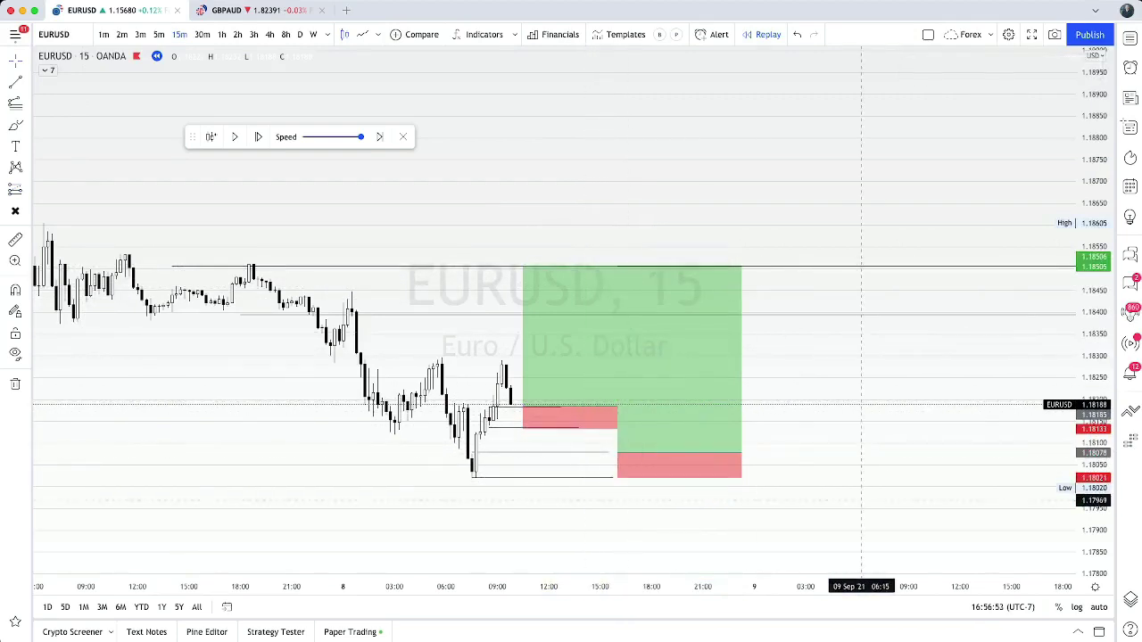
scroll(834, 451, "up", 2)
left_click_drag(508, 453, 523, 453)
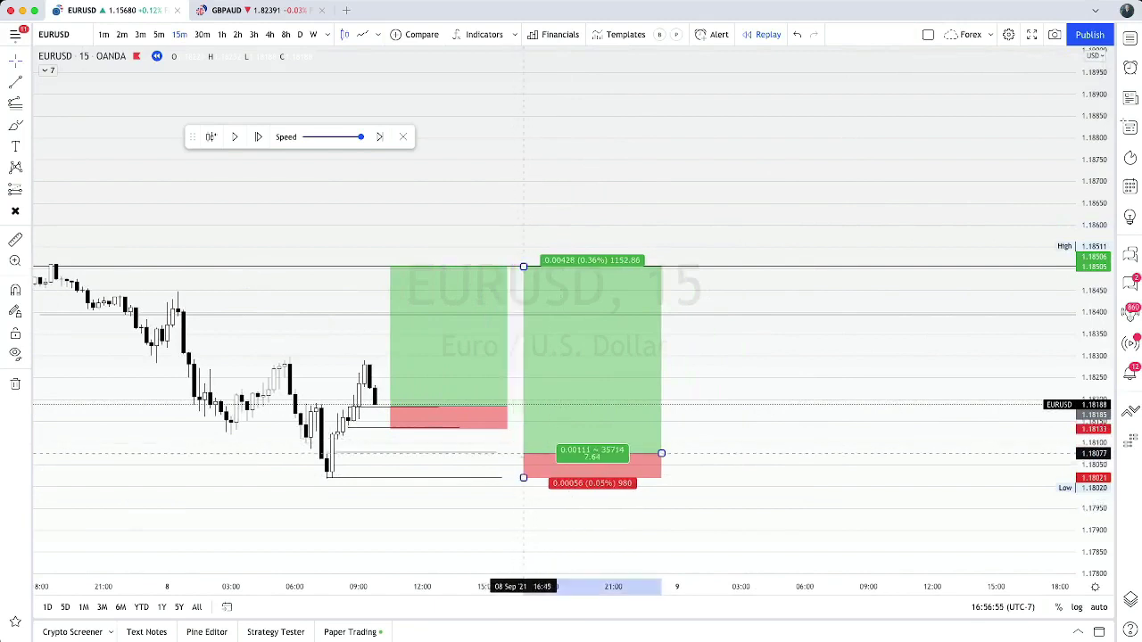
left_click(835, 468)
Draw a horizontal trend line across the two equal 8 September highs at about 1.1830 and apply the $$$$ label template
left_click(15, 80)
left_click(263, 348)
left_click(375, 348)
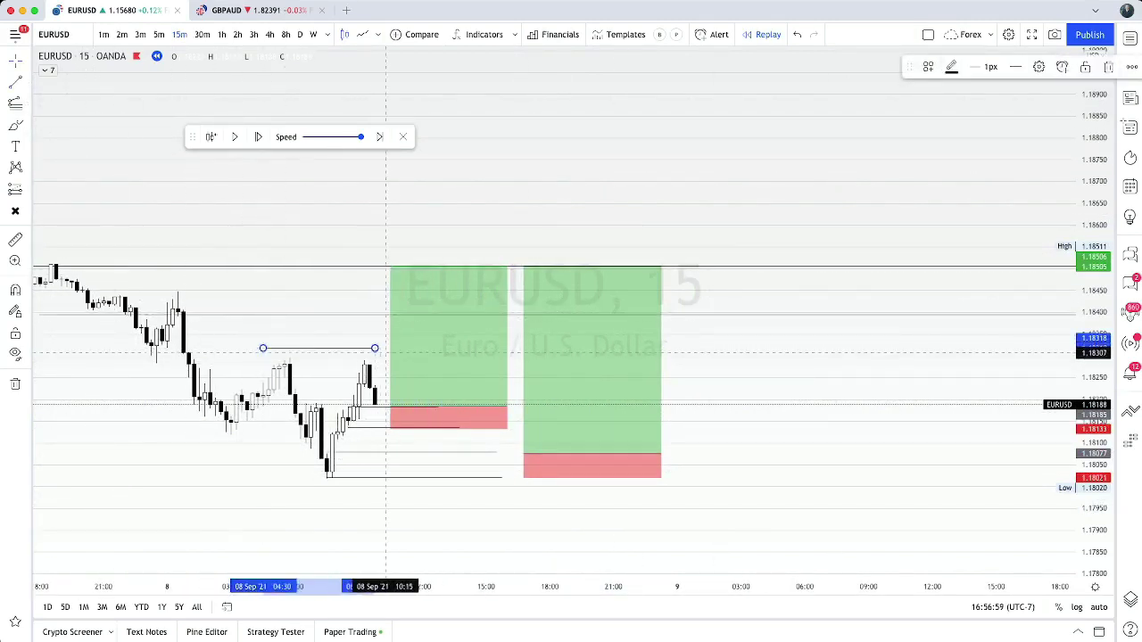
left_click_drag(322, 348, 343, 357)
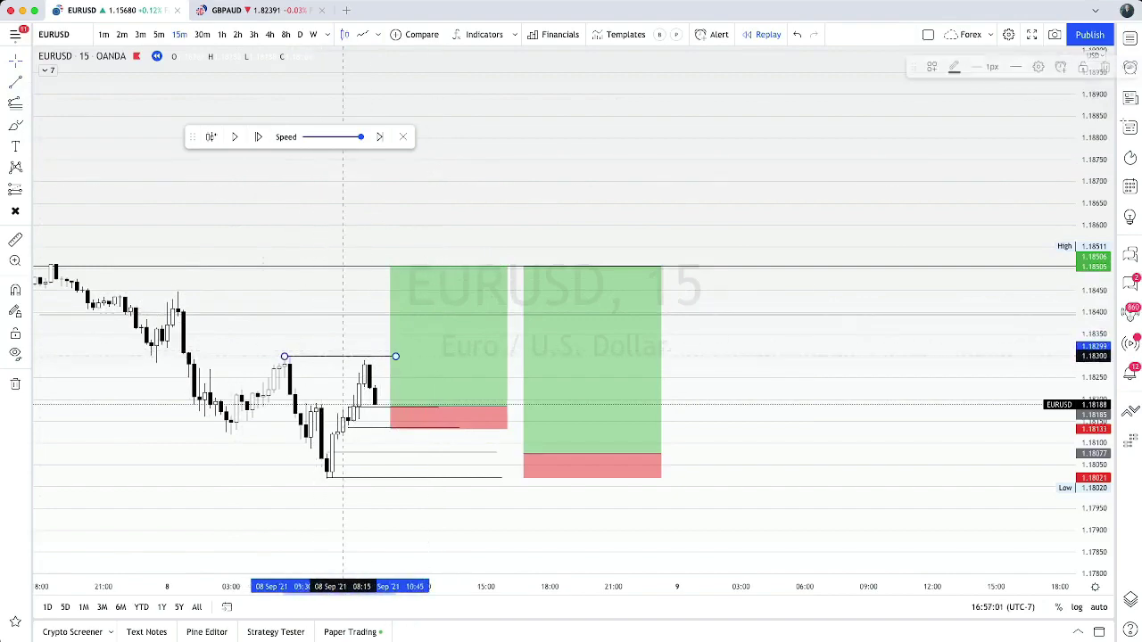
left_click(927, 67)
left_click(943, 290)
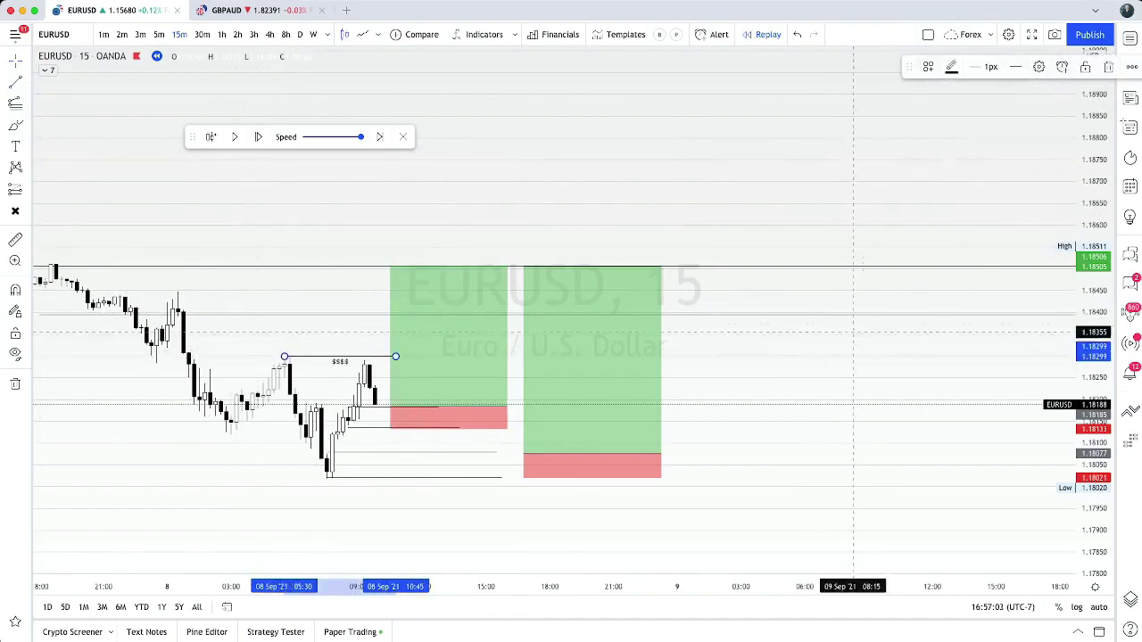
left_click(889, 294)
Advance the replay three 15-minute bars to the 10:30 candle on 8 September
scroll(785, 383, "up", 2)
left_click_drag(397, 515, 745, 489)
scroll(768, 489, "down", 2)
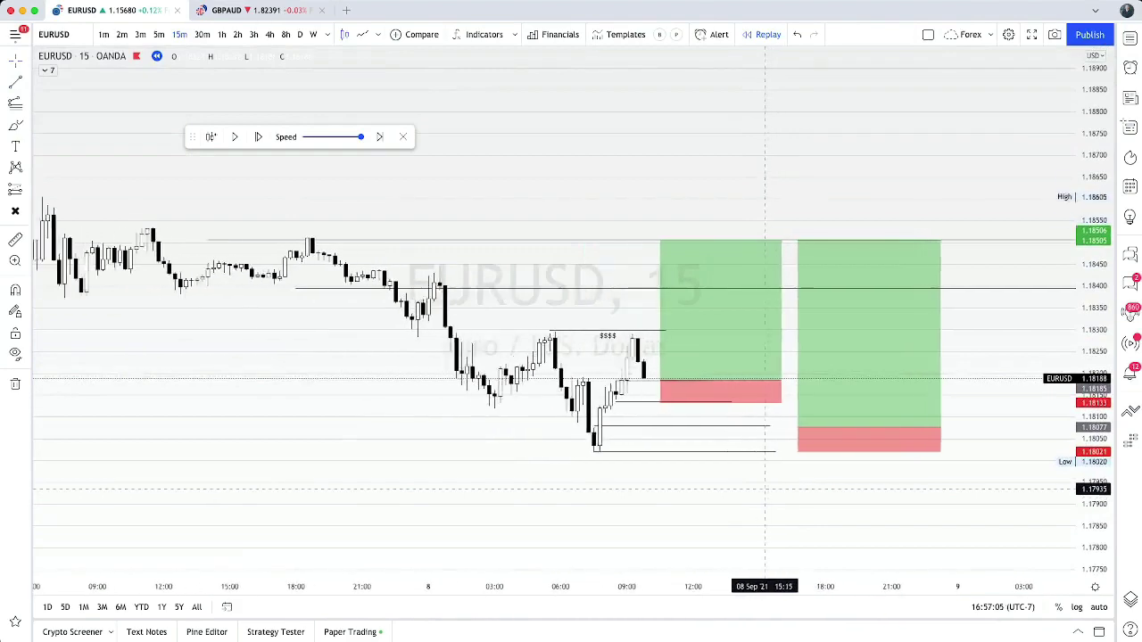
scroll(767, 489, "right", 2)
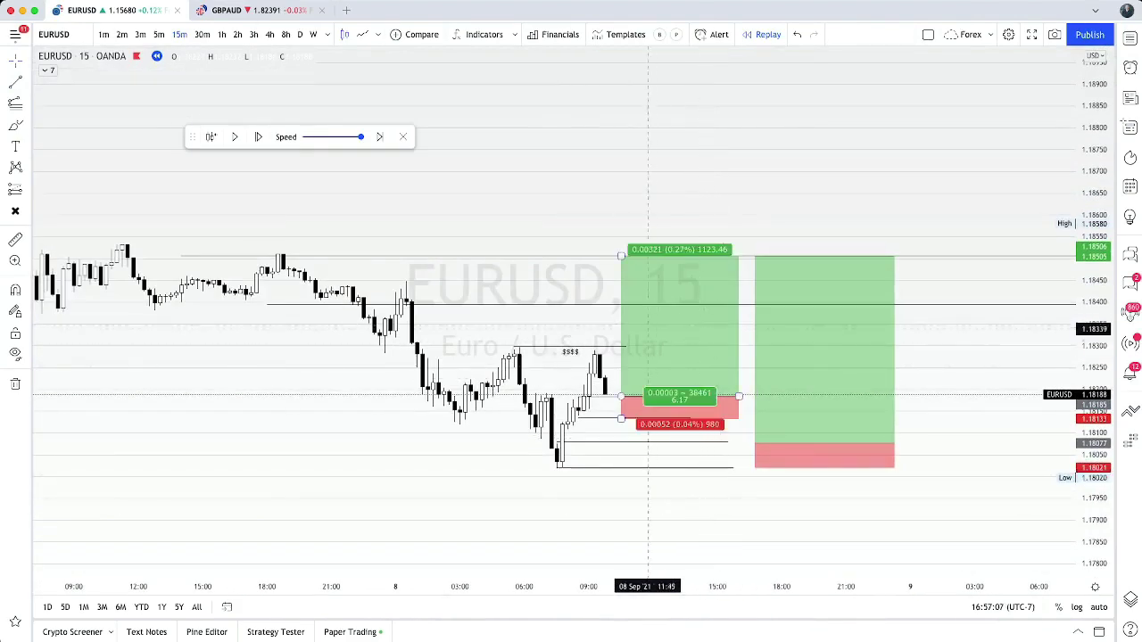
scroll(652, 446, "right", 3)
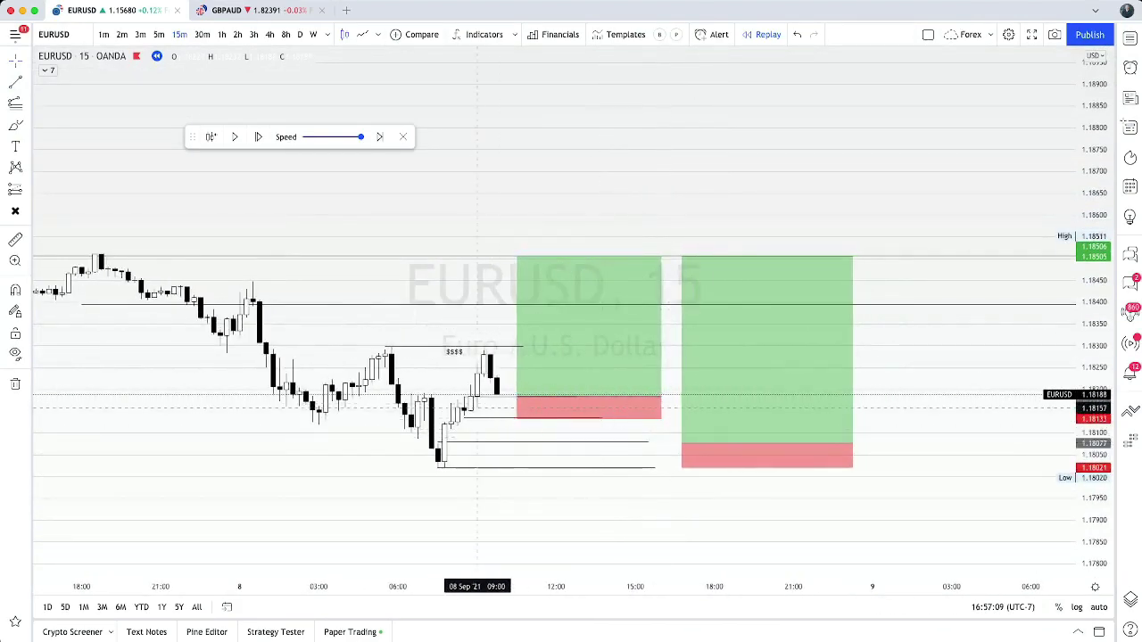
left_click(257, 136)
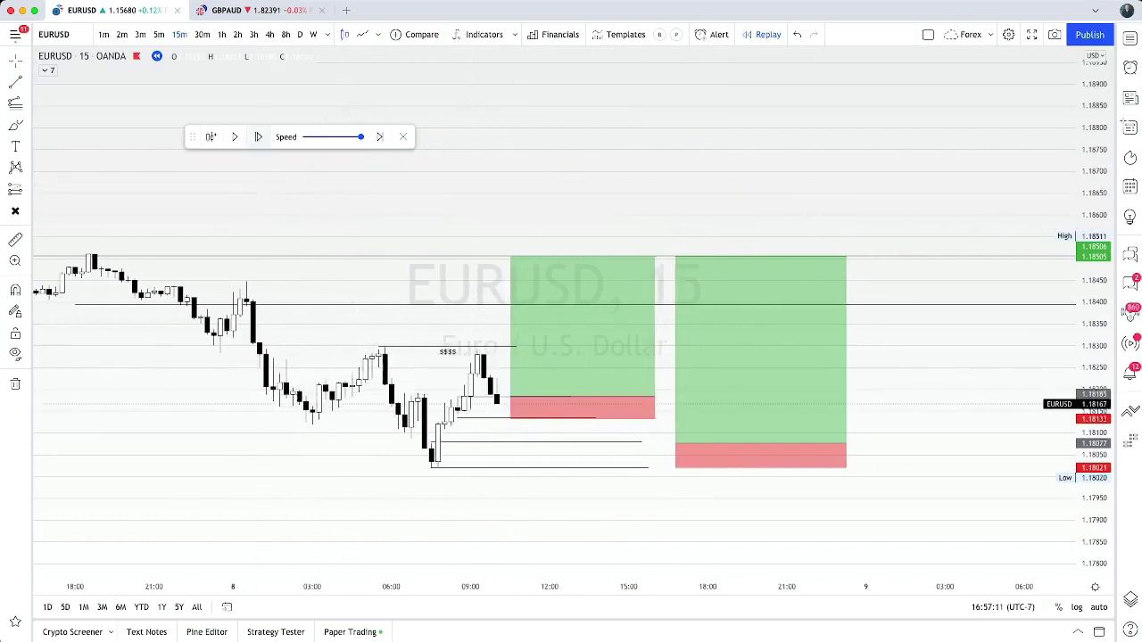
left_click(258, 136)
left_click(258, 136)
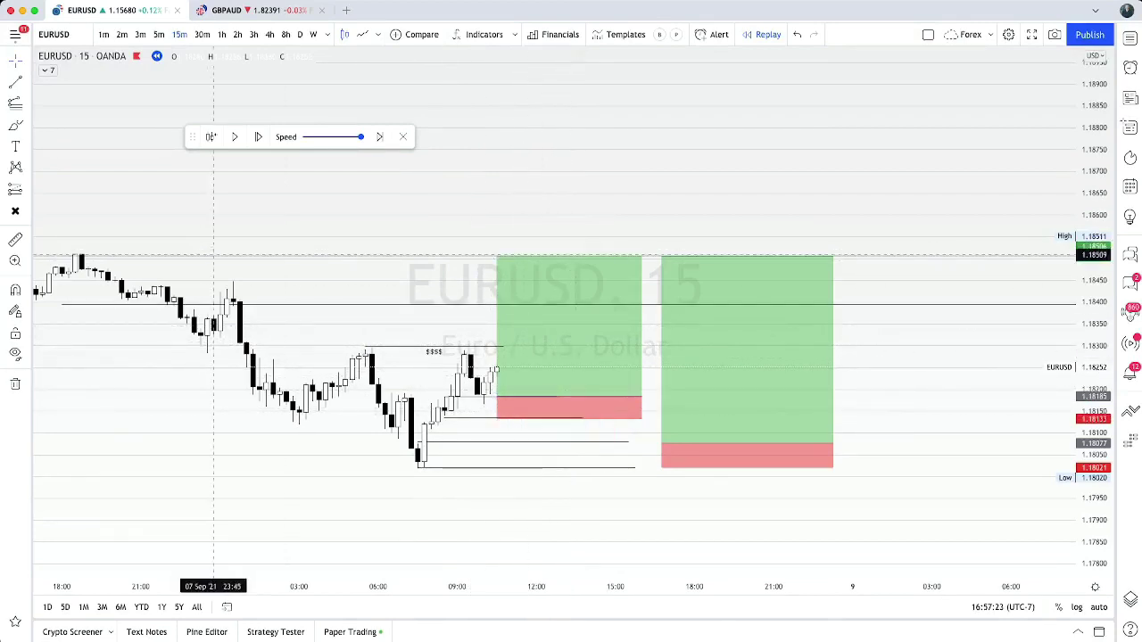
Sketch a falling red brush path into the lower zone and a rising one toward the target, undoing each
mouse_move(512, 333)
left_mouse_down()
mouse_move(549, 355)
mouse_move(609, 460)
left_mouse_up()
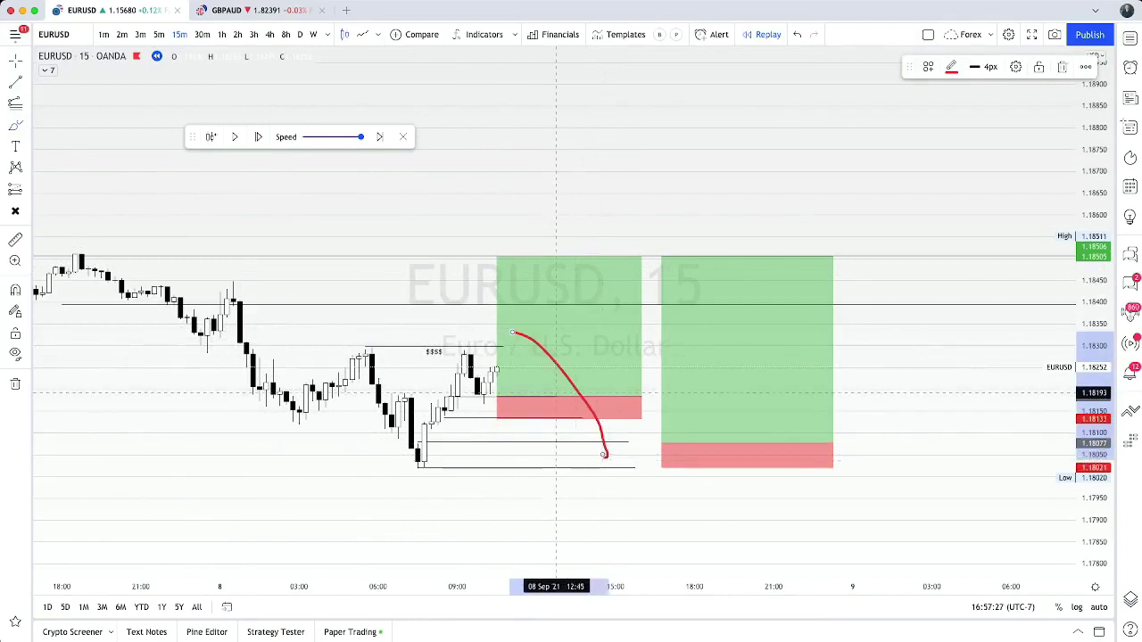
key("super+z")
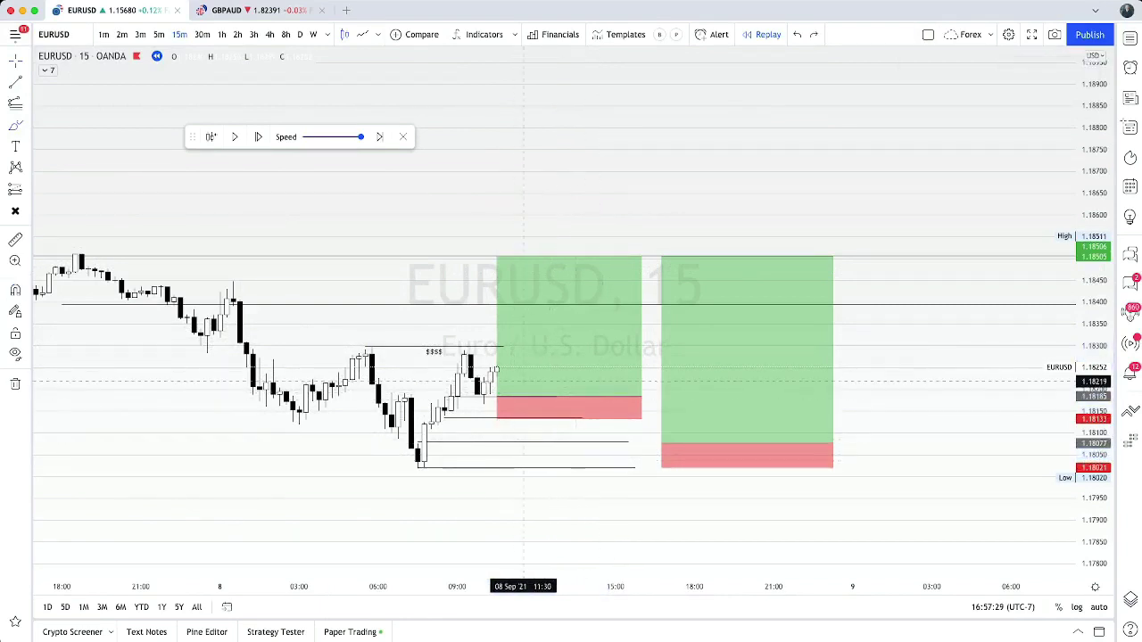
left_click_drag(498, 370, 550, 277)
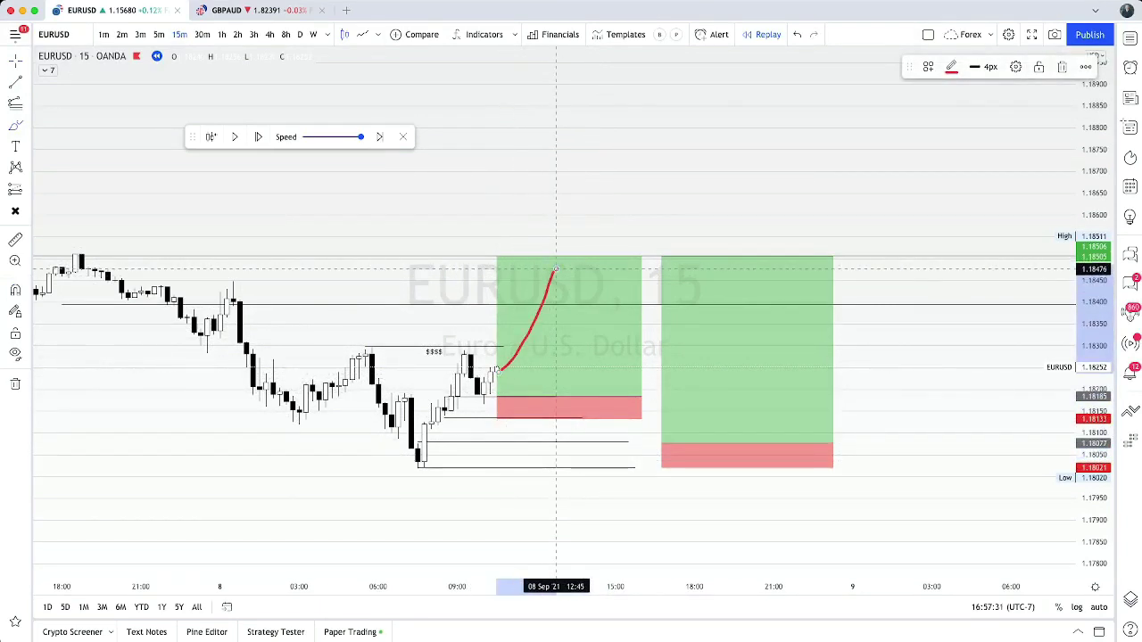
key("super+z")
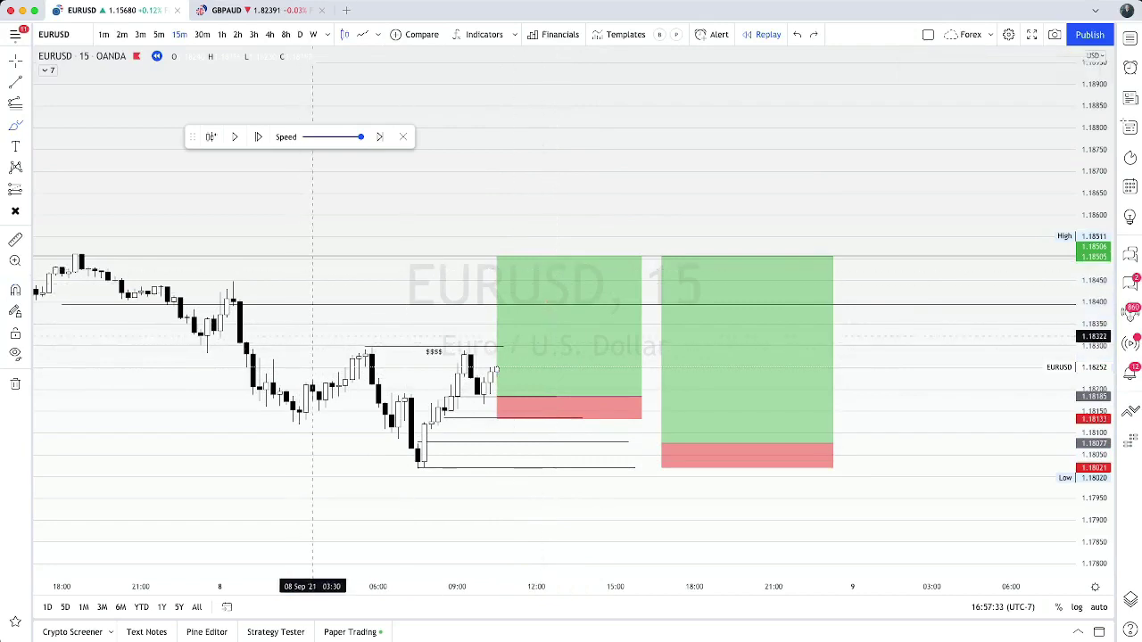
Draw a red brush stroke falling from about 1.1848 in the first position to about 1.1780 below the second
left_click_drag(585, 266, 773, 566)
scroll(633, 518, "down", 3)
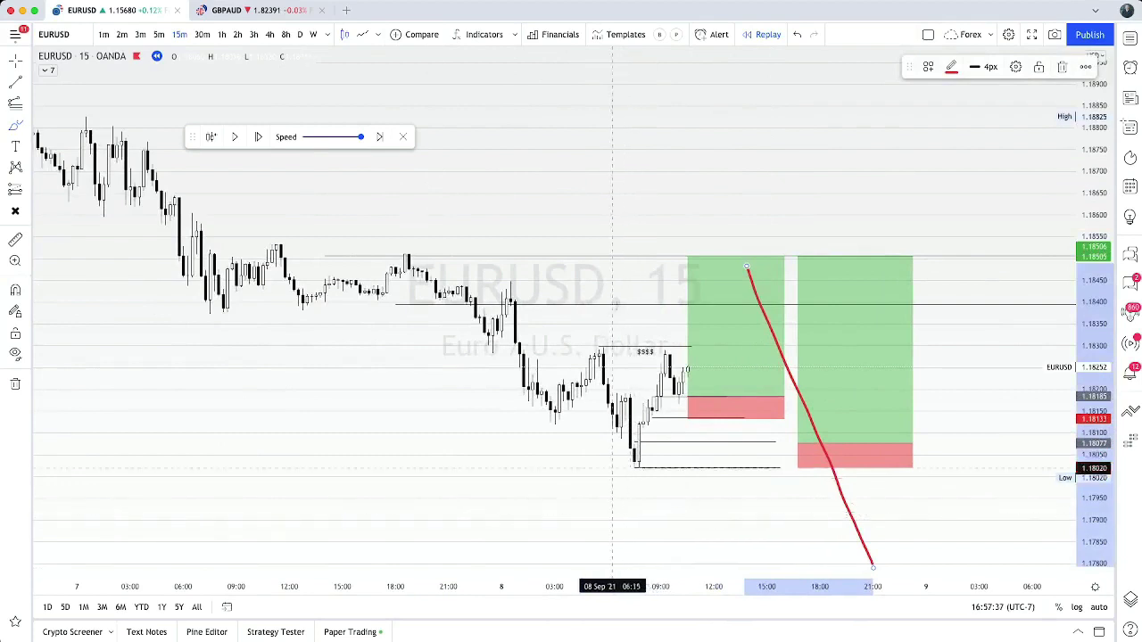
Undo the falling red brush stroke across the two long positions
key("super+z")
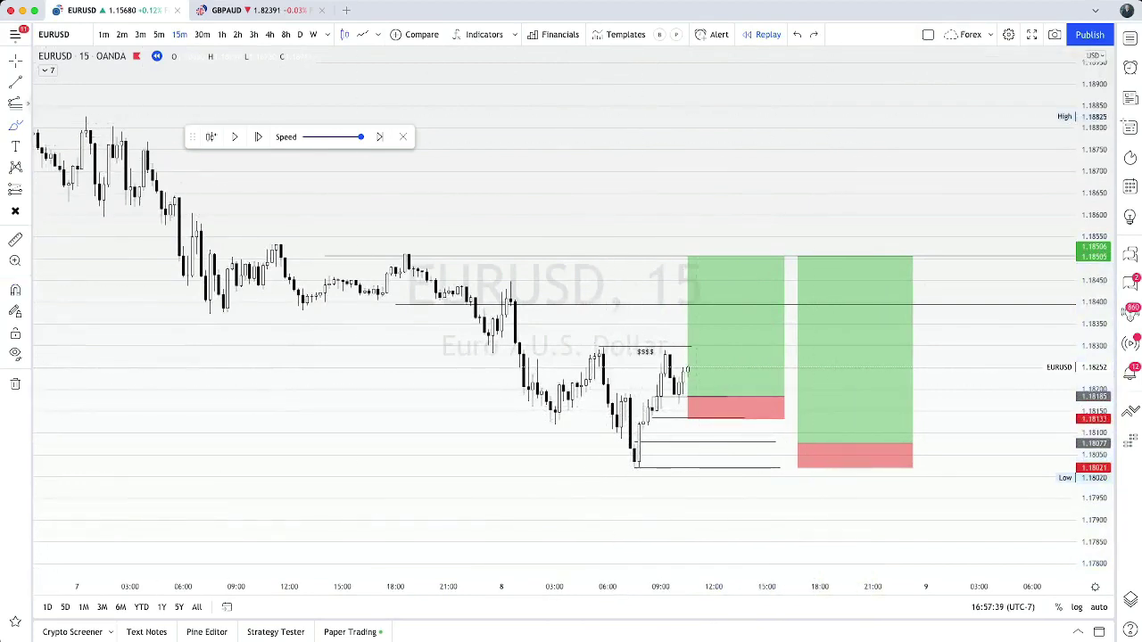
left_click(25, 189)
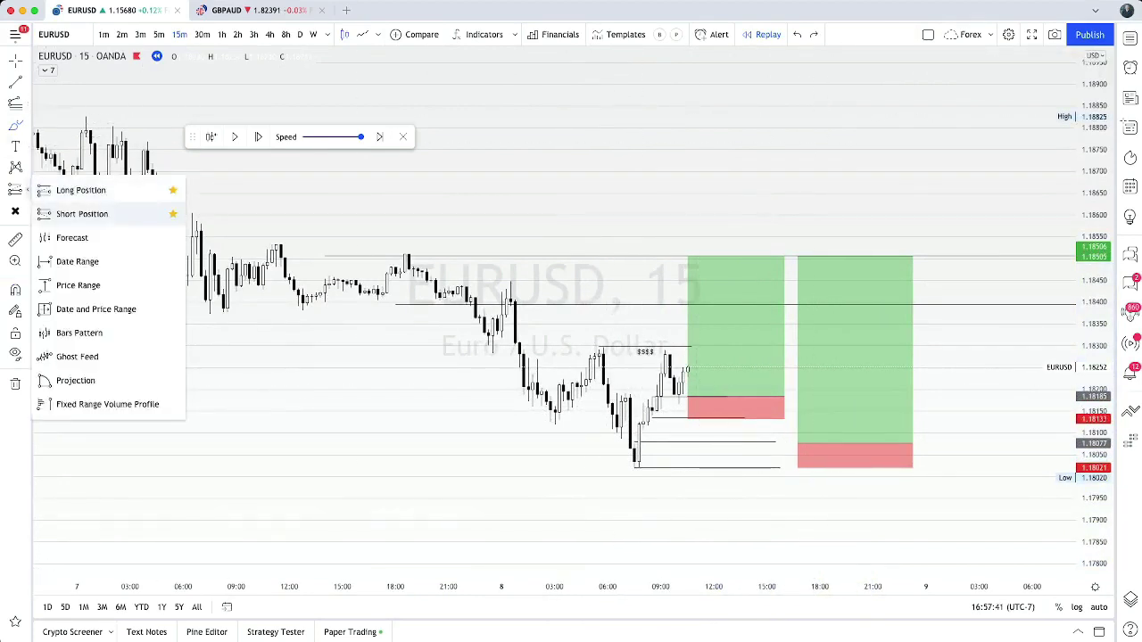
key("super+shift+z")
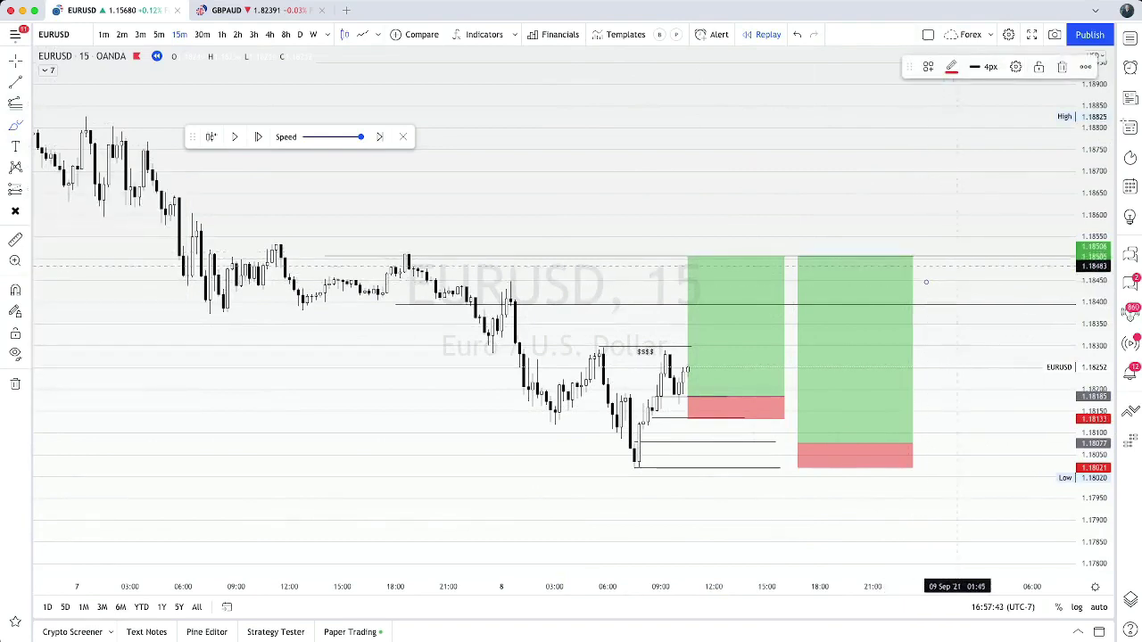
left_click(926, 281)
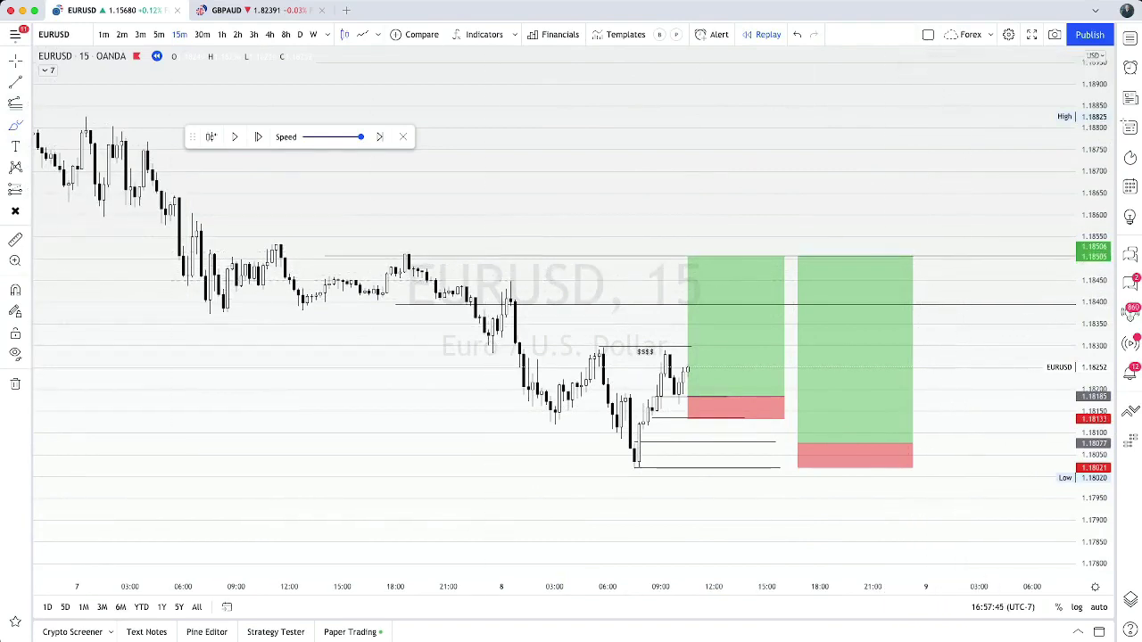
left_click(25, 189)
left_click(80, 190)
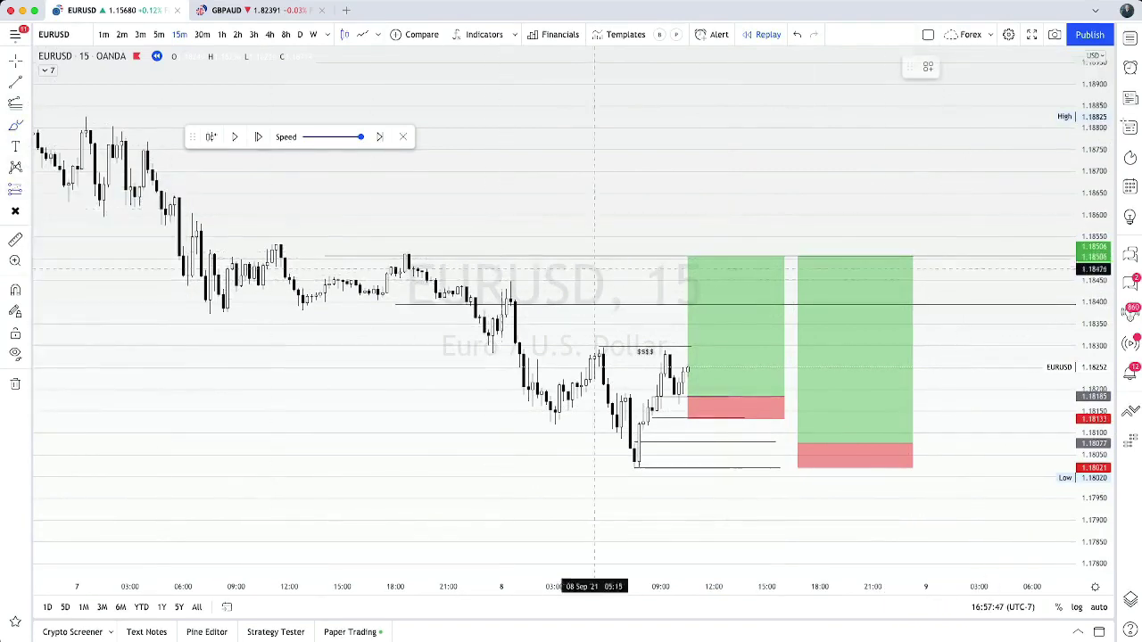
left_click(948, 280)
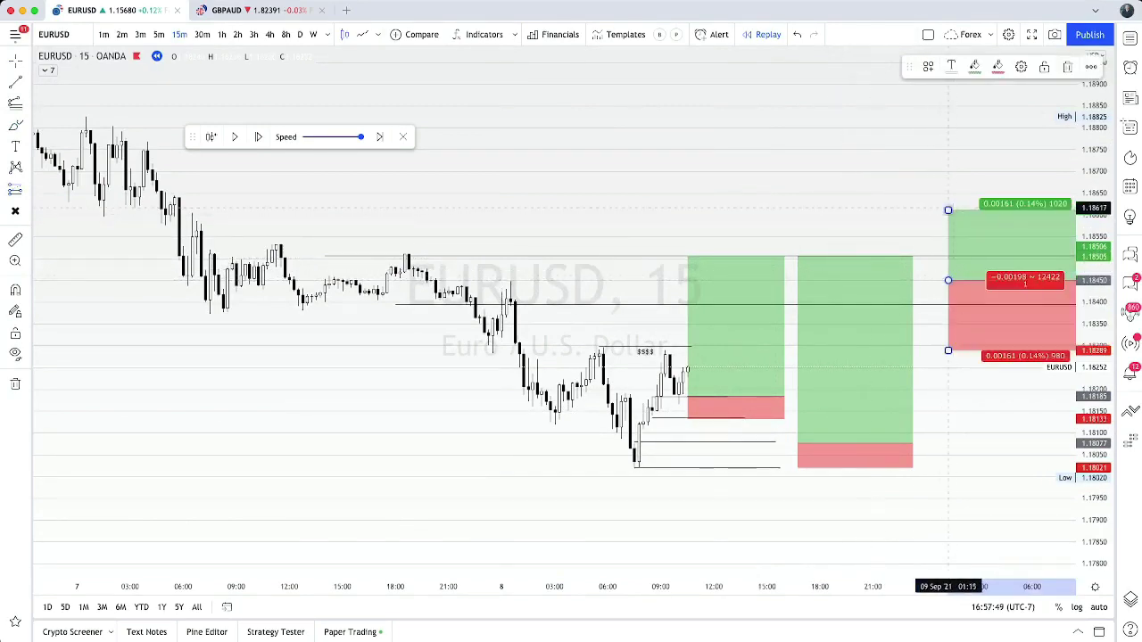
key("Delete")
Place a short position at 01:15 on 9 September with entry 1.18457, stop 1.18502 and target 1.17973
left_click(27, 189)
left_click(87, 214)
left_click(948, 277)
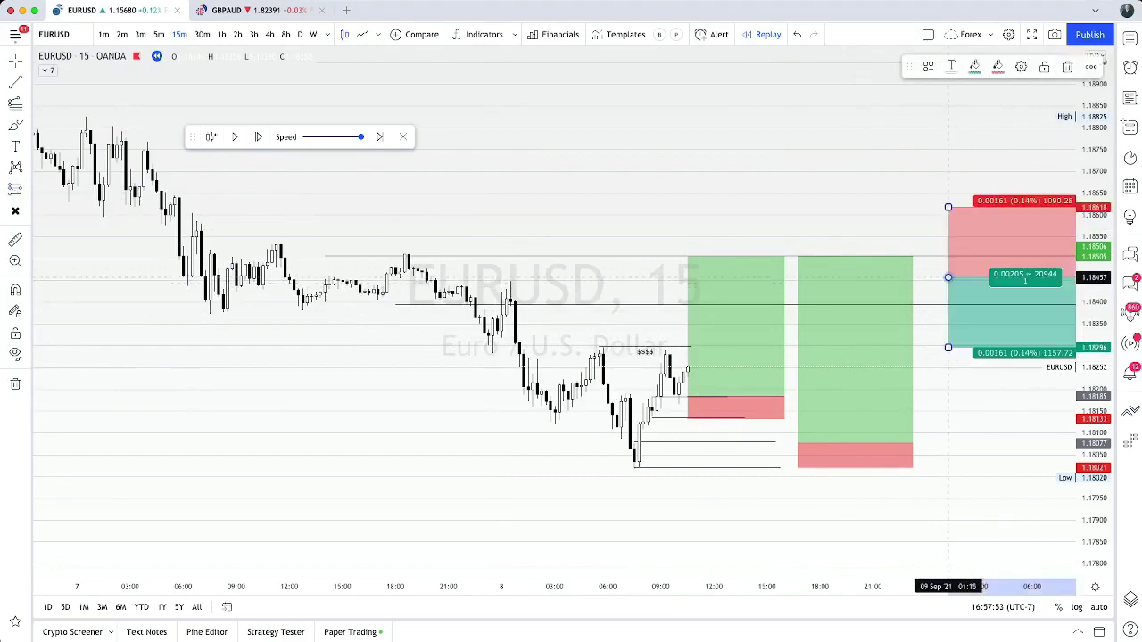
left_click_drag(948, 205, 948, 256)
left_click_drag(948, 347, 948, 488)
Switch to the 4-hour chart and examine the marked levels and three positions against the wider price structure
scroll(948, 490, "down", 4)
mouse_move(928, 527)
left_mouse_down()
mouse_move(705, 523)
mouse_move(921, 519)
left_mouse_up()
left_click(270, 34)
scroll(505, 470, "right", 8)
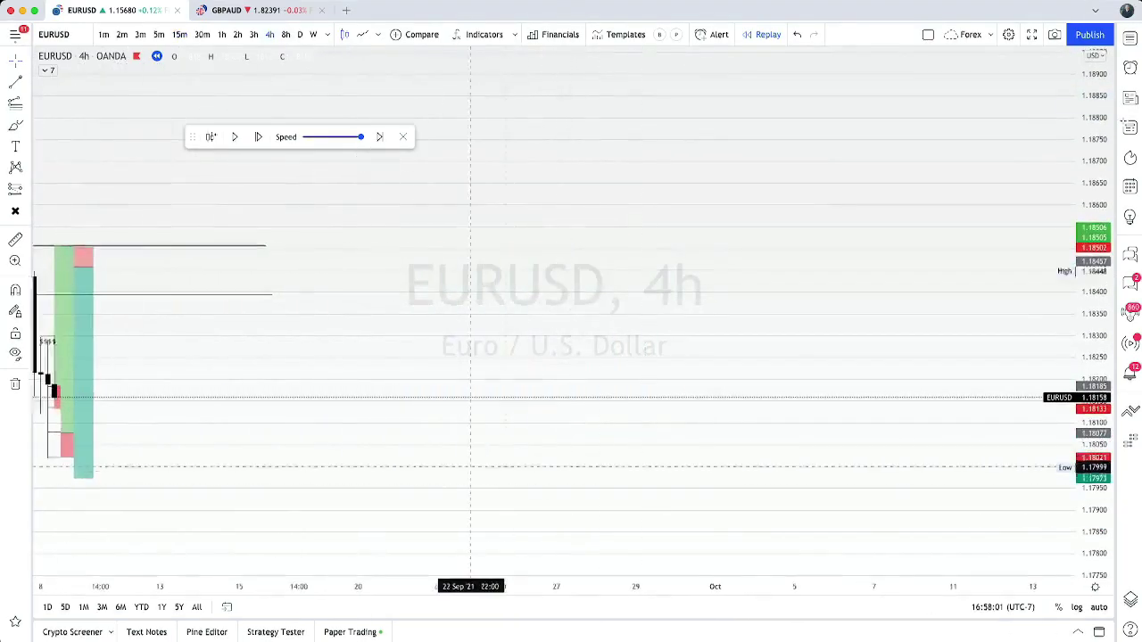
scroll(505, 470, "left", 5)
scroll(775, 450, "left", 3)
scroll(869, 464, "up", 3)
left_click_drag(775, 448, 834, 410)
scroll(859, 451, "down", 1)
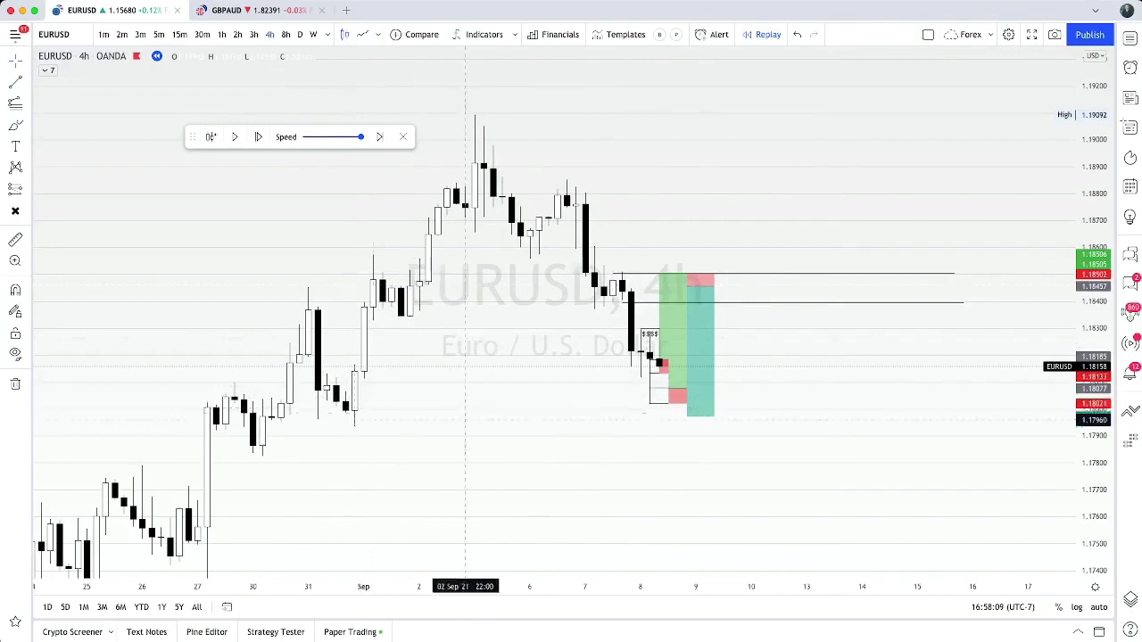
scroll(760, 372, "up", 2)
scroll(691, 397, "up", 2)
left_click_drag(687, 398, 705, 412)
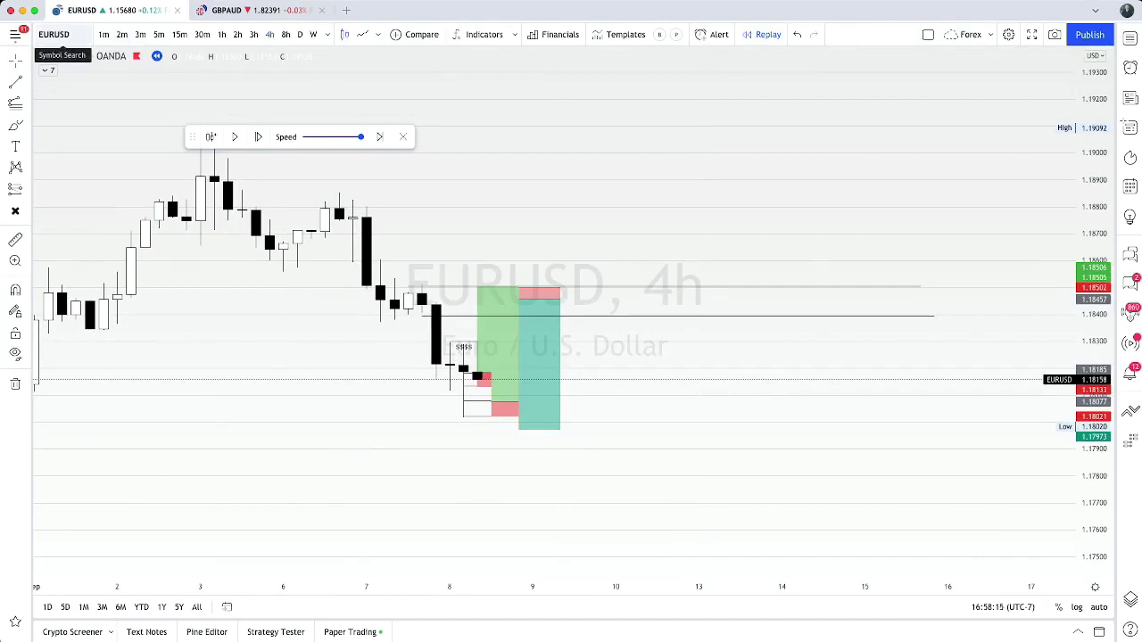
Return to the 15-minute chart and advance the replay bar by bar to the 13:15 candle on 8 September
left_click(159, 34)
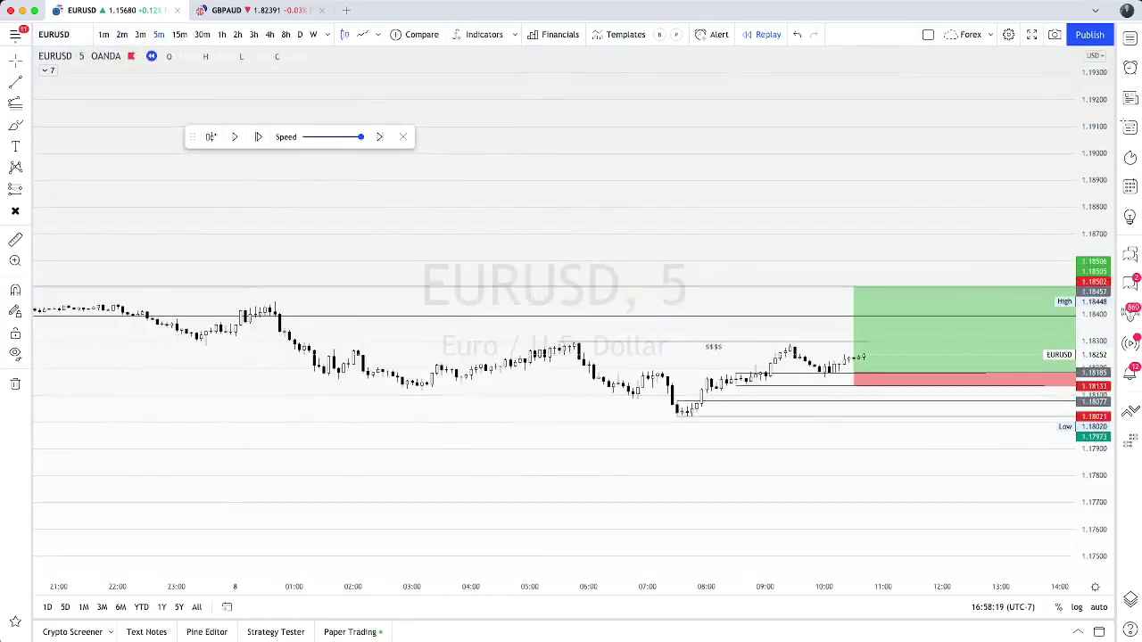
left_click(180, 34)
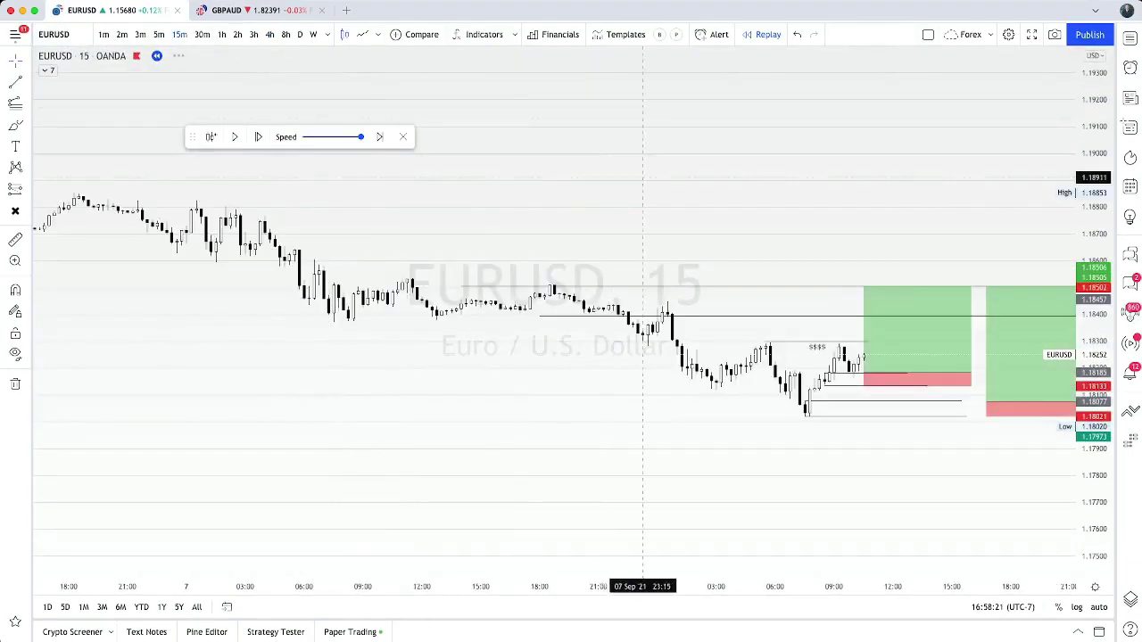
left_click_drag(1093, 428, 1094, 160)
scroll(606, 347, "up", 5)
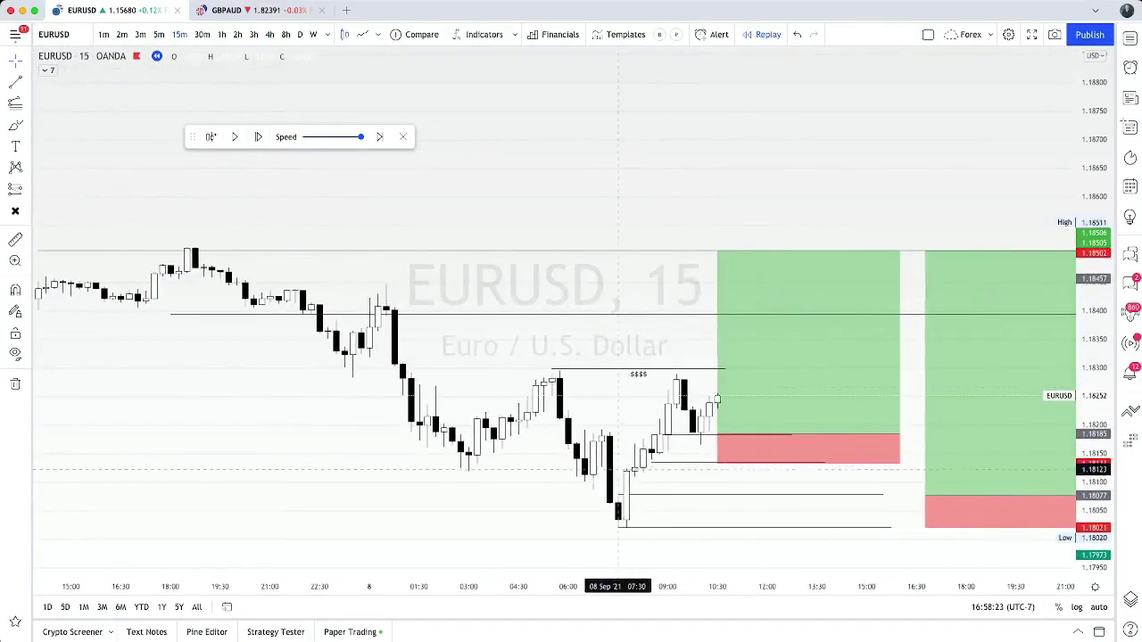
scroll(718, 470, "up", 3)
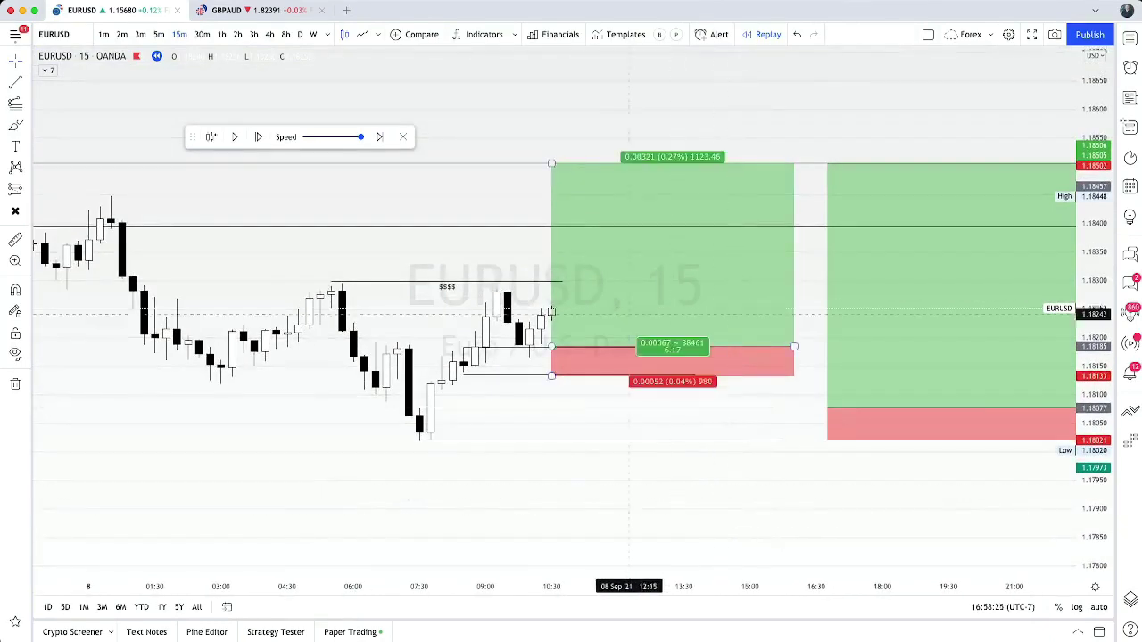
left_click(258, 137)
left_click(258, 136)
left_click(258, 136)
left_click(258, 136)
left_click(257, 136)
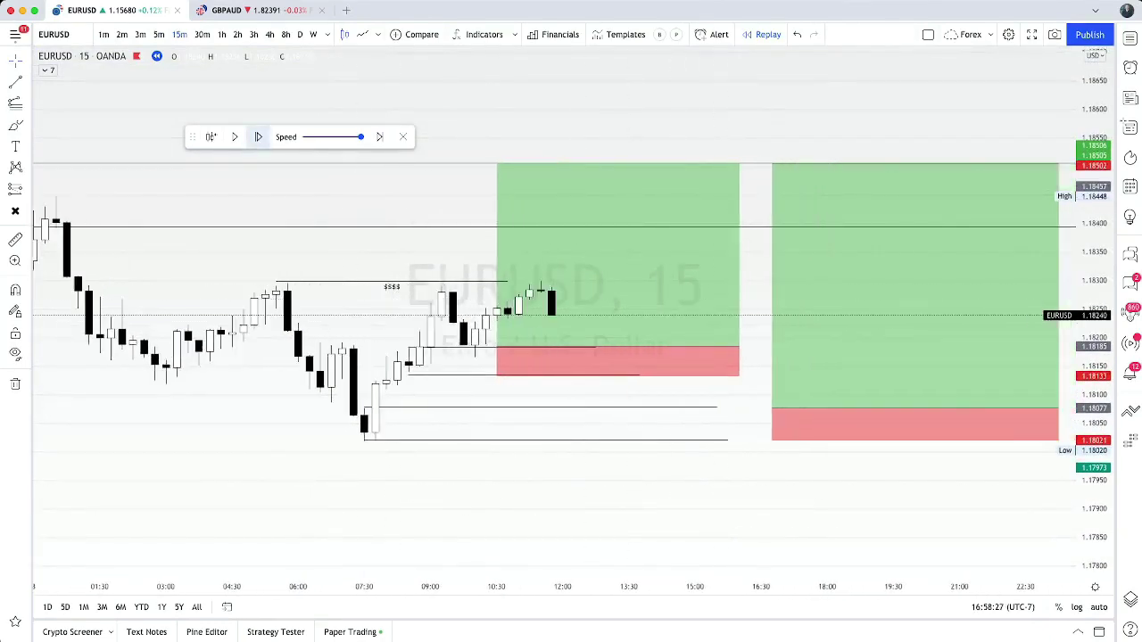
left_click(258, 136)
left_click(258, 137)
left_click(258, 136)
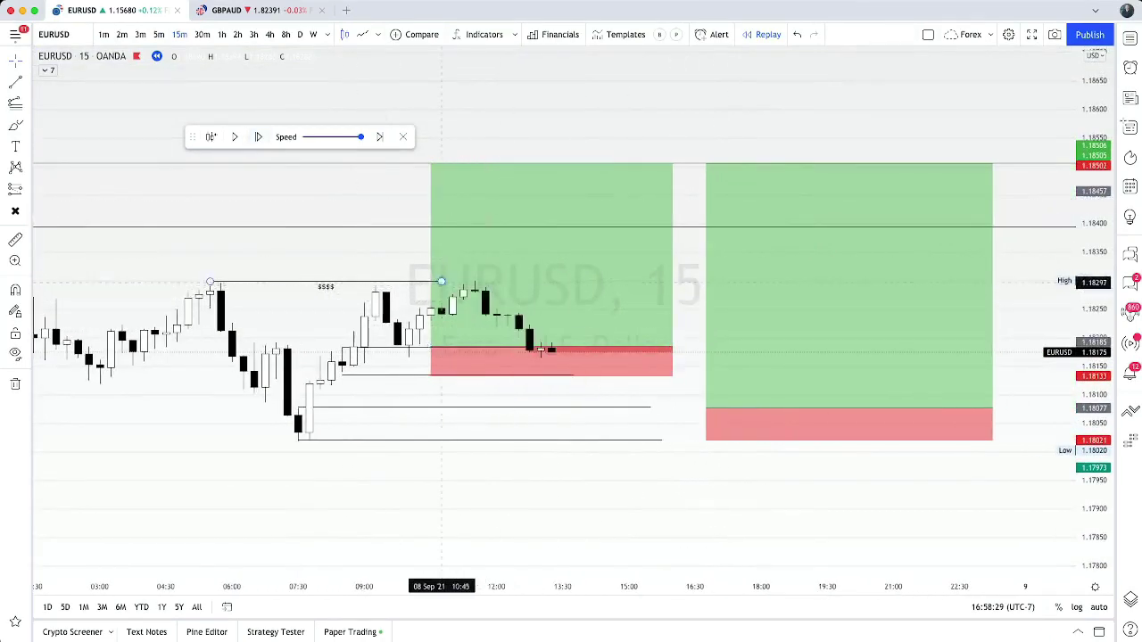
Extend the $$$$ trend line horizontally to 12:00 on 8 September
left_click(441, 281)
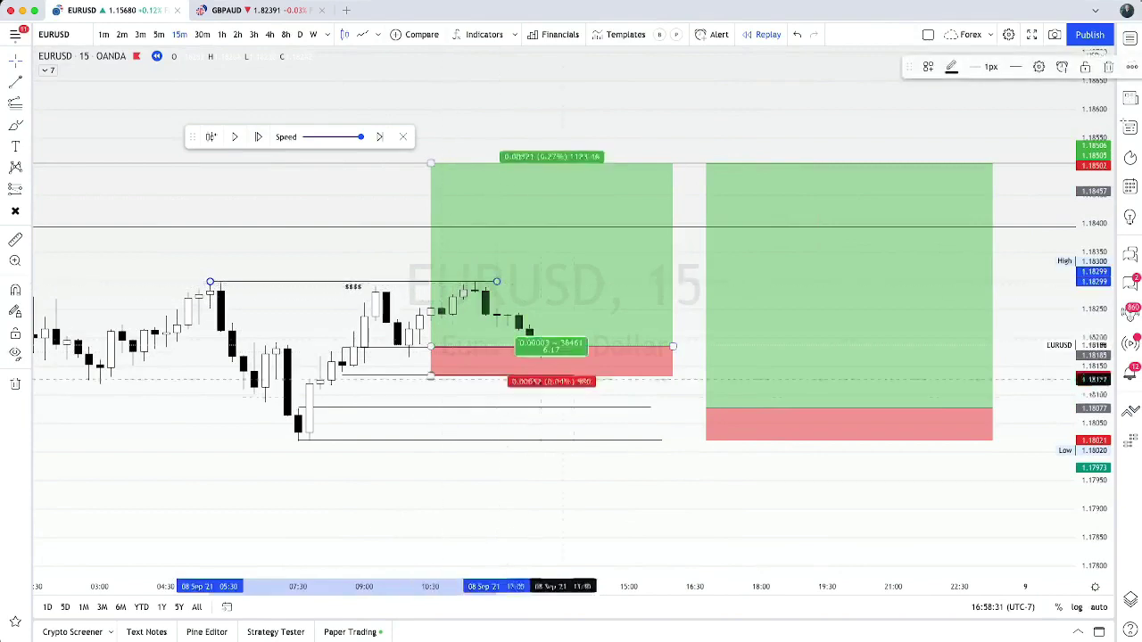
scroll(535, 347, "down", 3)
left_click(455, 492)
scroll(393, 490, "down", 3)
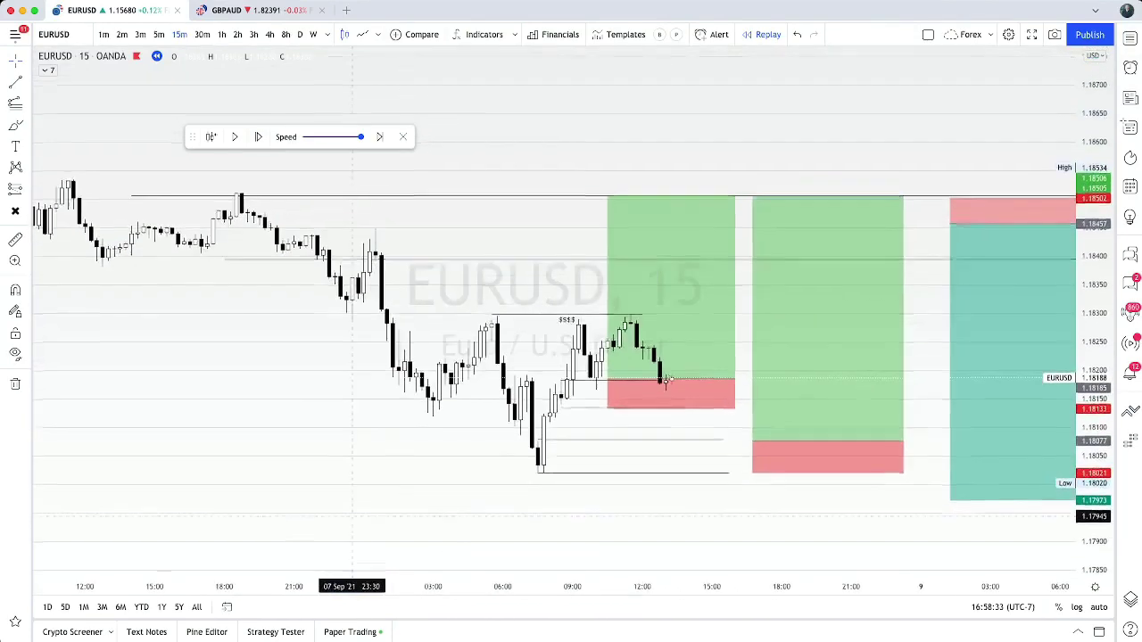
left_click_drag(728, 529, 617, 393)
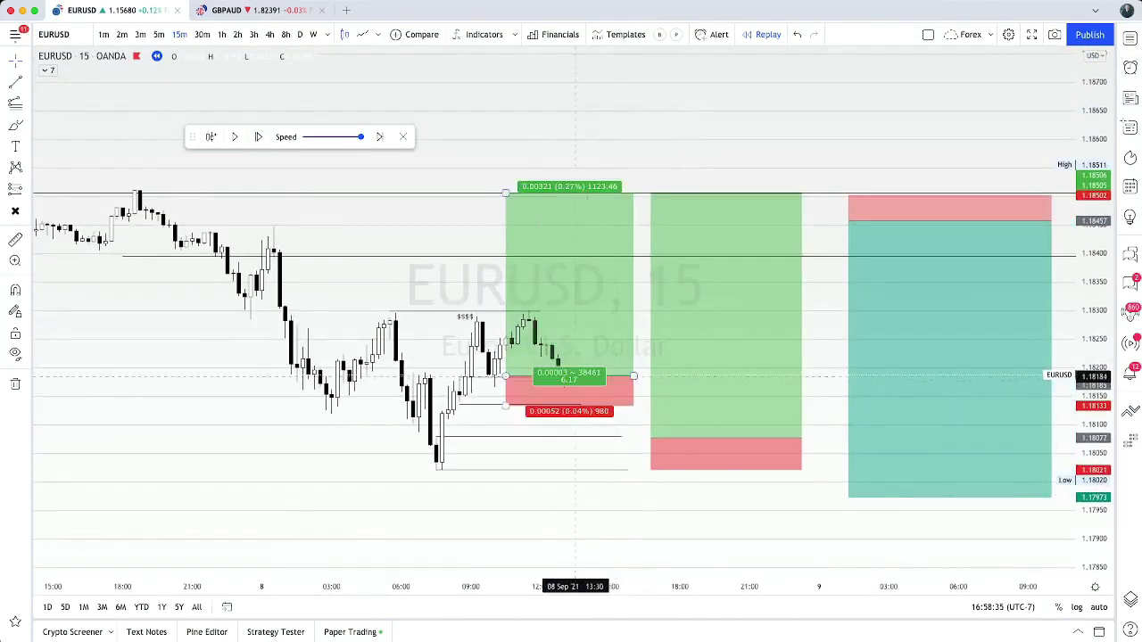
Advance the replay bar by bar to the 18:45 candle on 8 September
left_click(258, 136)
left_click(258, 137)
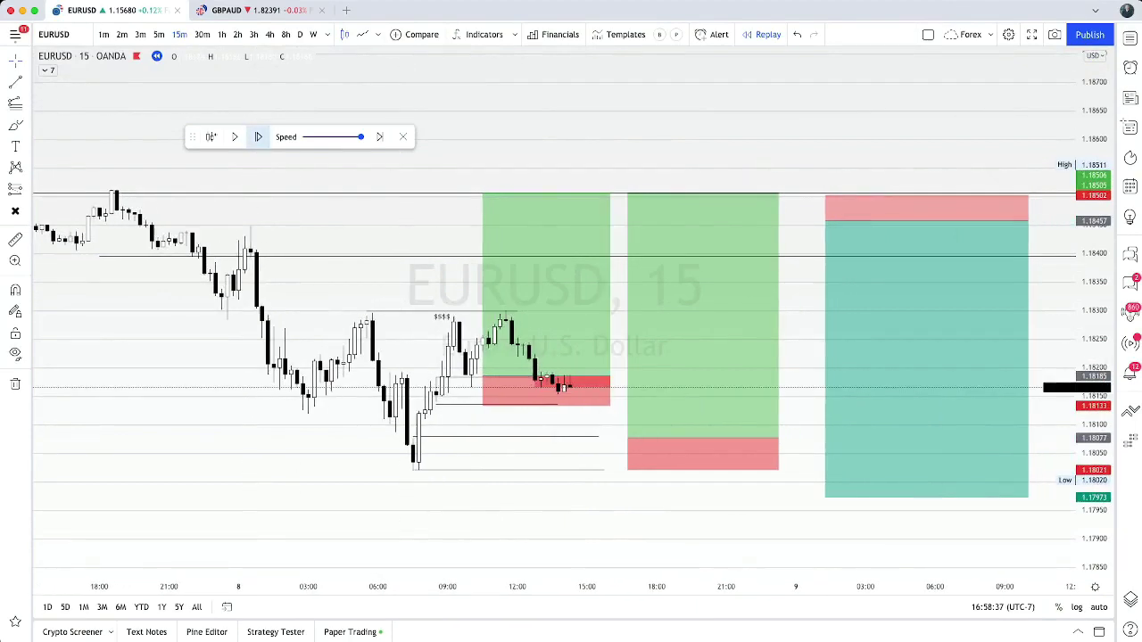
left_click(258, 137)
left_click(258, 136)
left_click(258, 137)
left_click(258, 136)
left_click(257, 136)
left_click(258, 137)
left_click(258, 136)
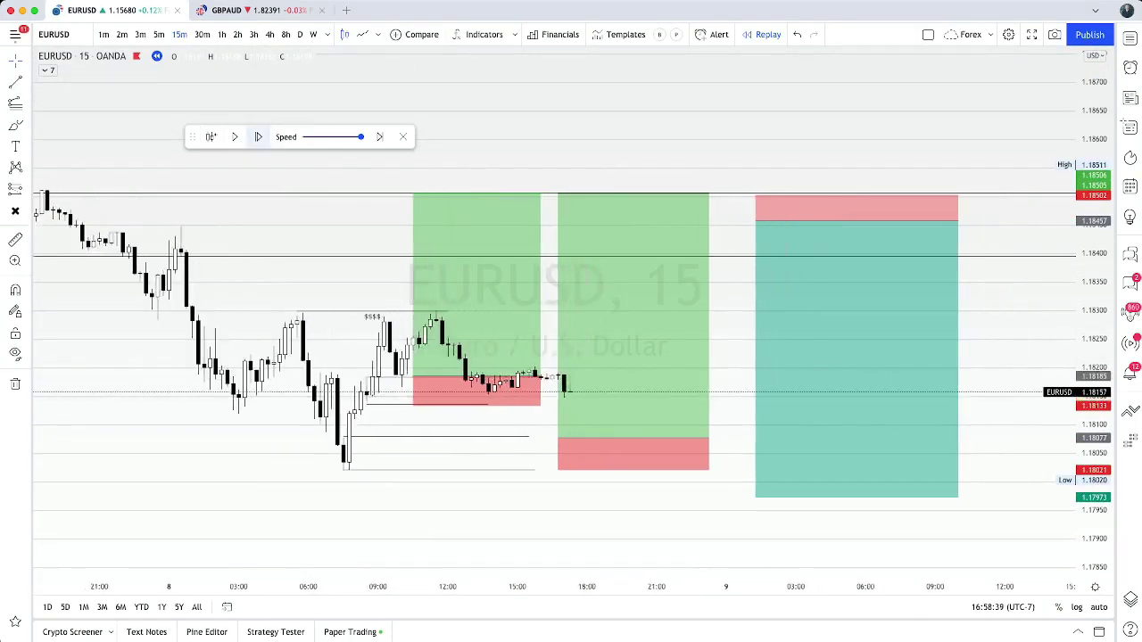
left_click(257, 136)
left_click(257, 137)
left_click(257, 136)
left_click(258, 137)
left_click(257, 137)
left_click(257, 136)
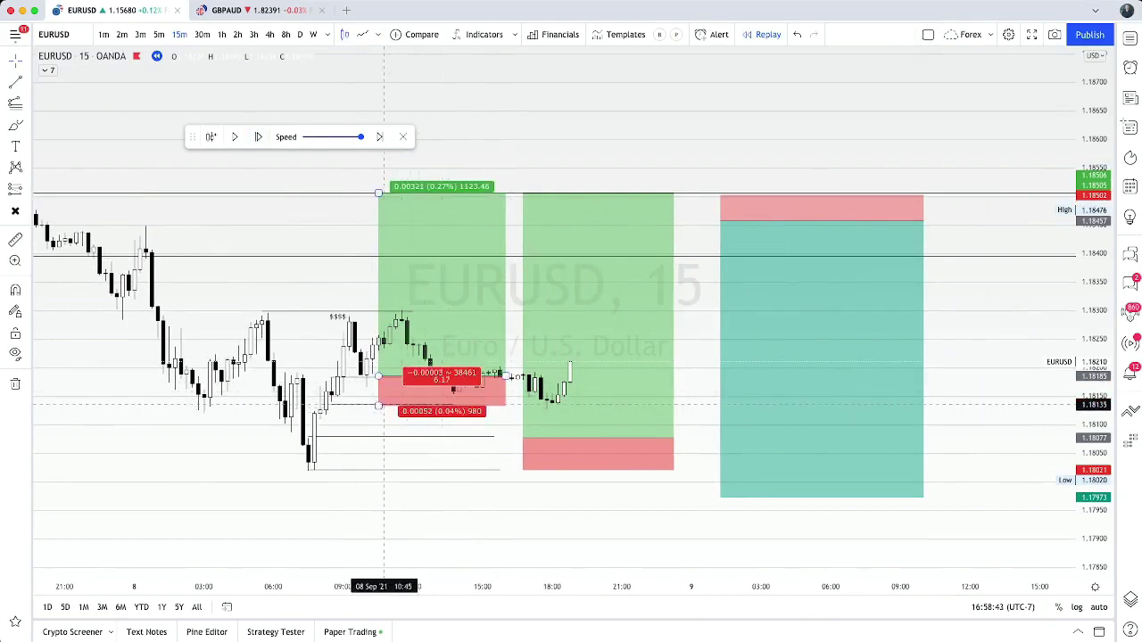
Place a red cross icon just below the first long position's stop zone, at about 1.1811
left_click(413, 404)
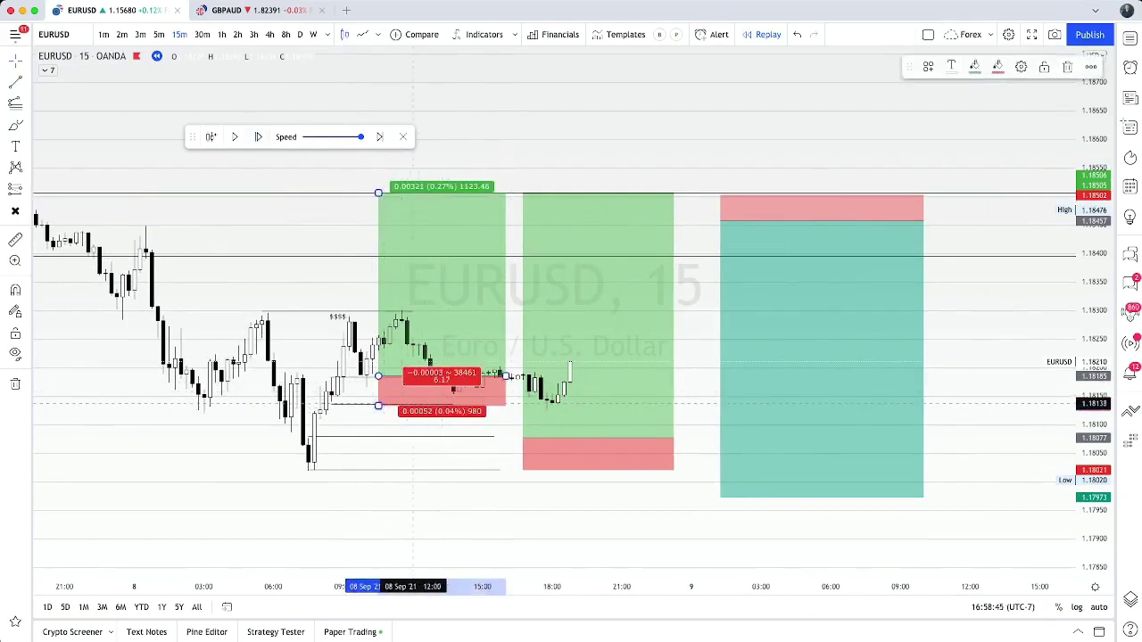
left_click(192, 314)
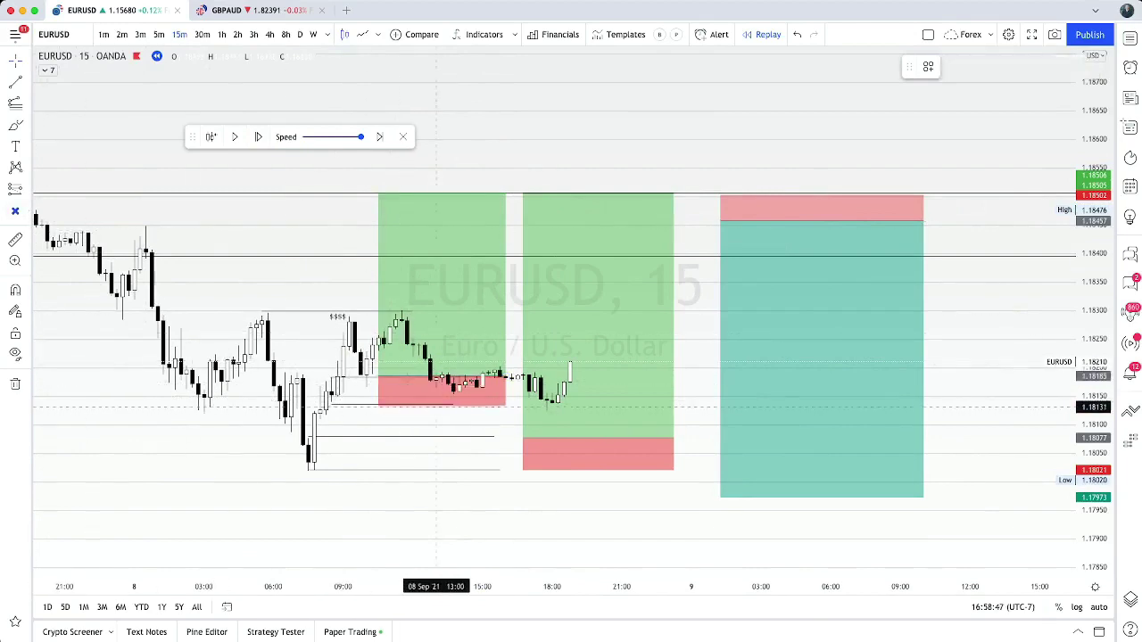
left_click(552, 529)
scroll(550, 530, "up", 2)
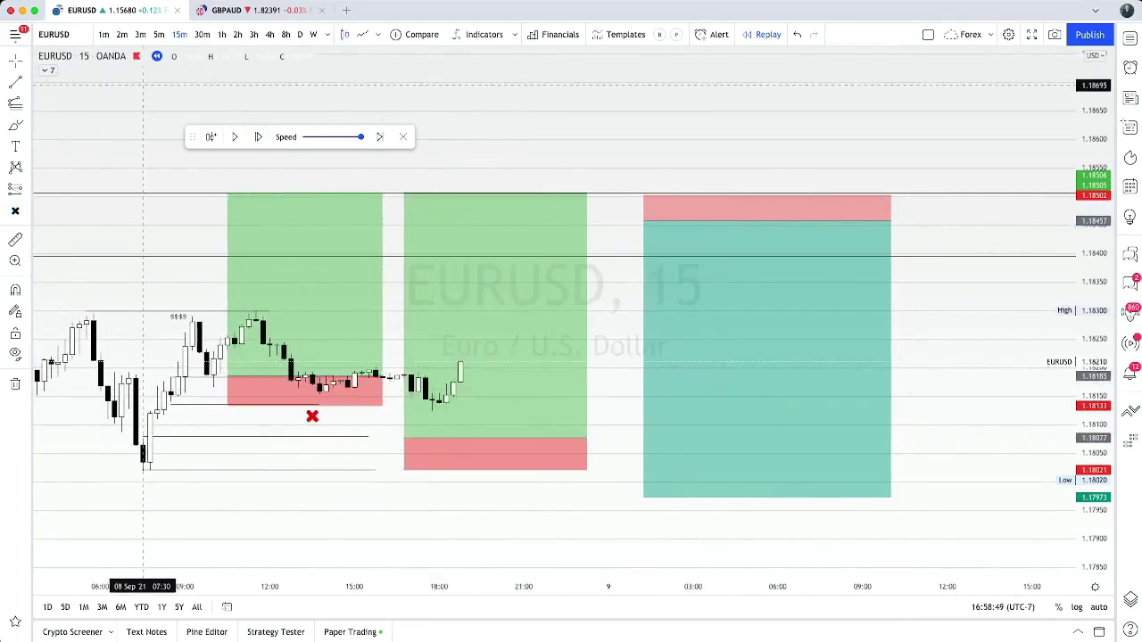
Switch to the 30-minute chart and examine the price action around the two long positions
left_click(202, 35)
left_click_drag(228, 468, 347, 471)
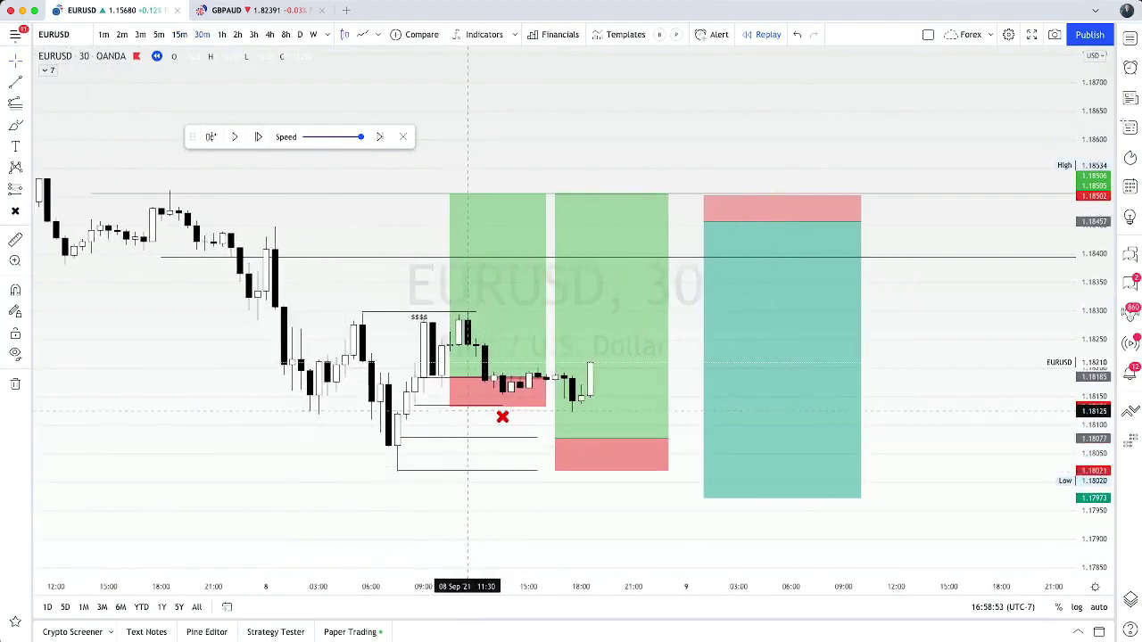
scroll(300, 464, "up", 1)
left_click_drag(243, 464, 337, 470)
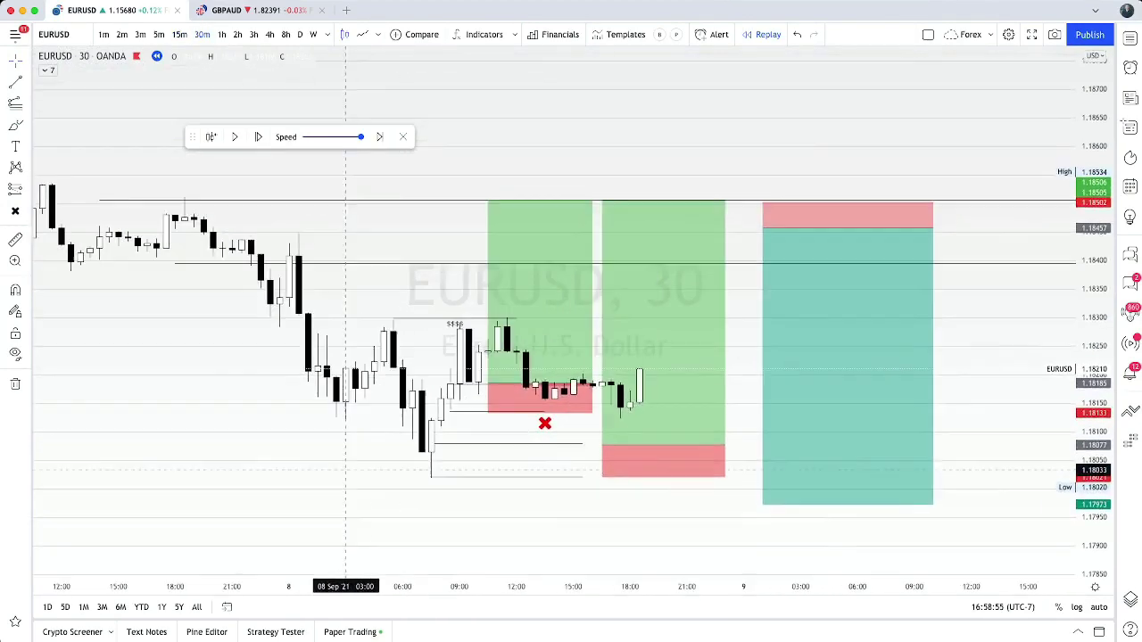
scroll(440, 422, "up", 1)
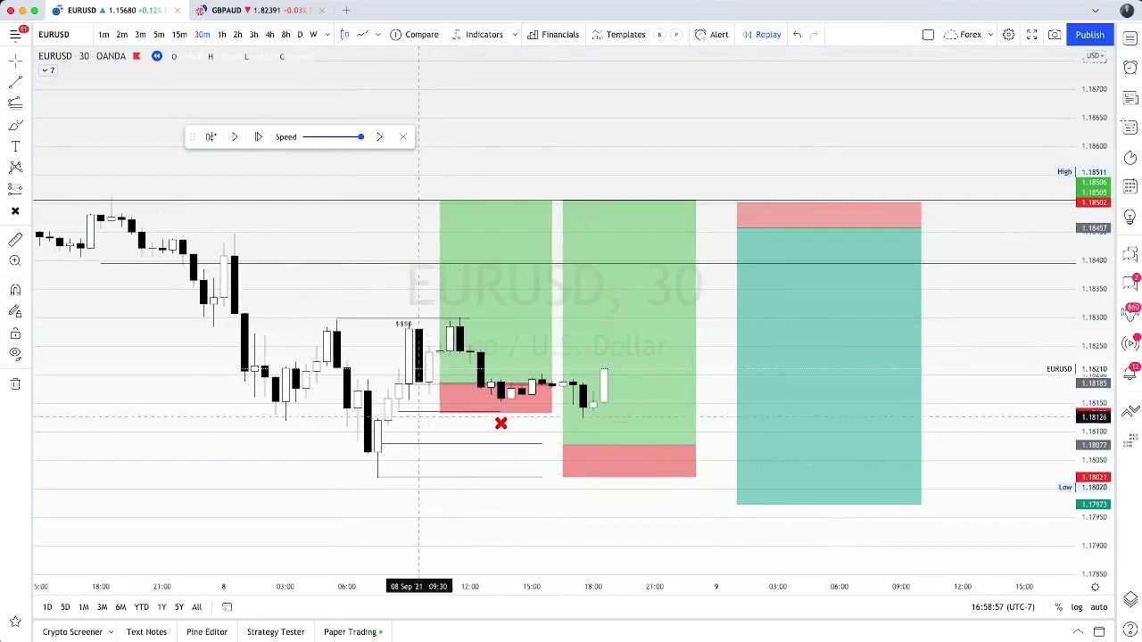
scroll(408, 420, "up", 1)
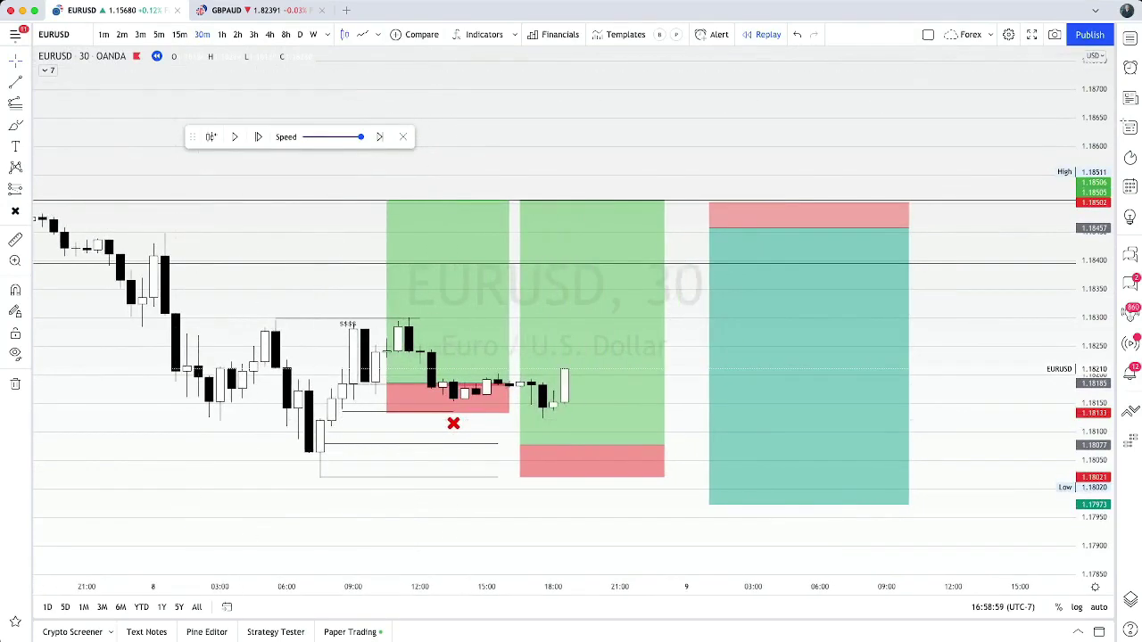
On the 5-minute chart, place a long position at the low just before 18:00 with entry 1.18131, stop 1.18112 and target 1.18456
left_click(180, 34)
left_click(159, 35)
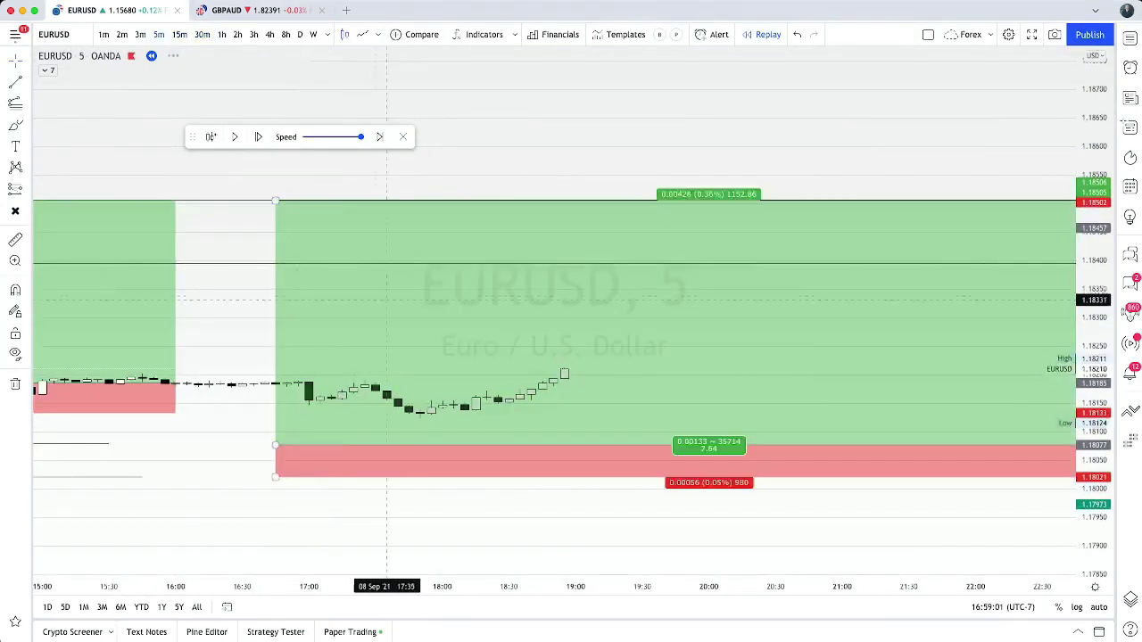
scroll(565, 426, "down", 10)
scroll(626, 421, "down", 1)
left_click_drag(1093, 393, 1094, 209)
scroll(659, 511, "up", 5)
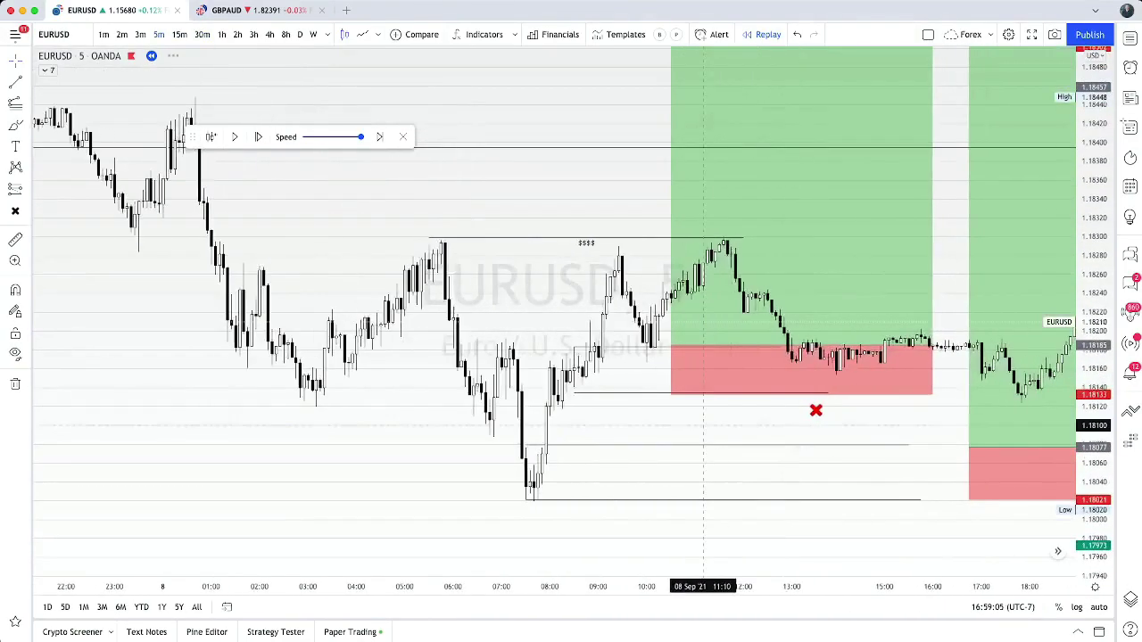
left_click_drag(462, 441, 420, 435)
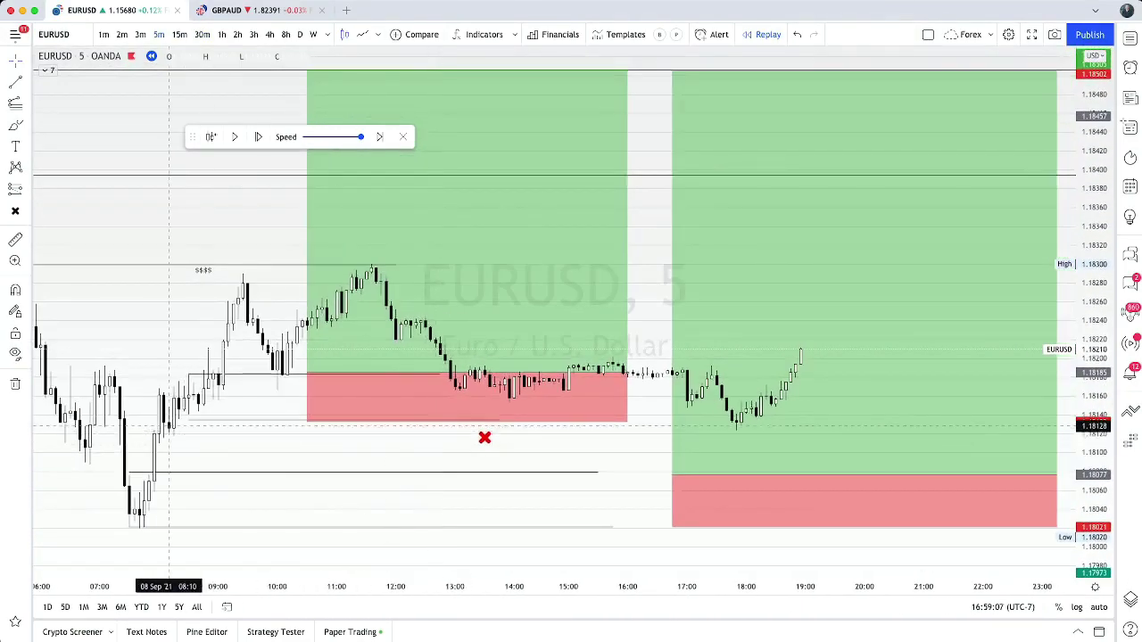
left_click(27, 189)
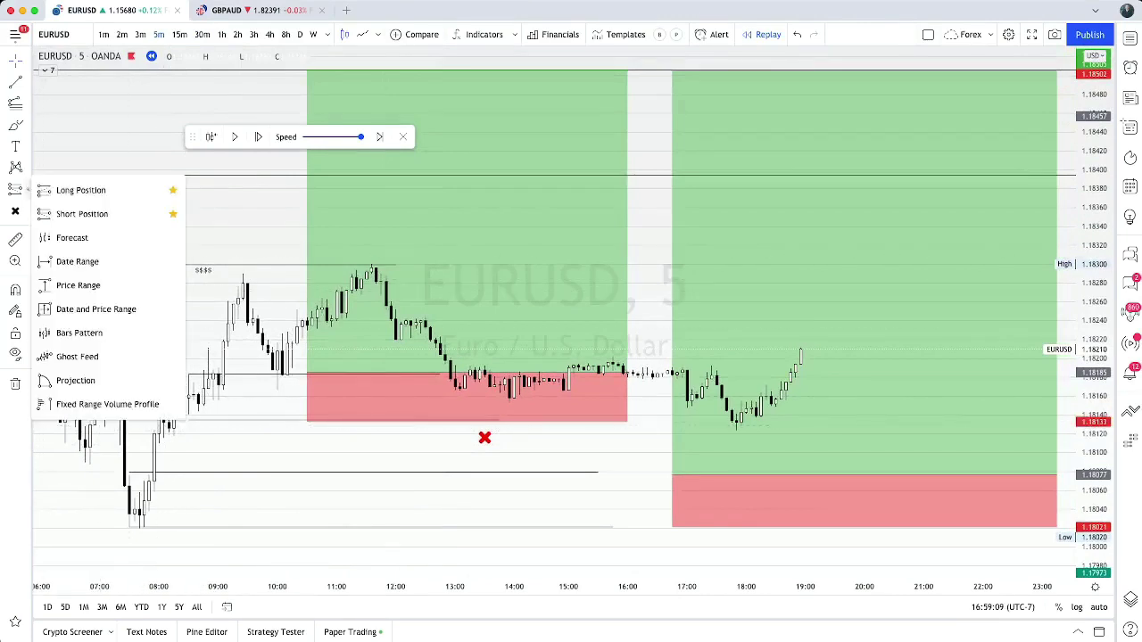
left_click(80, 190)
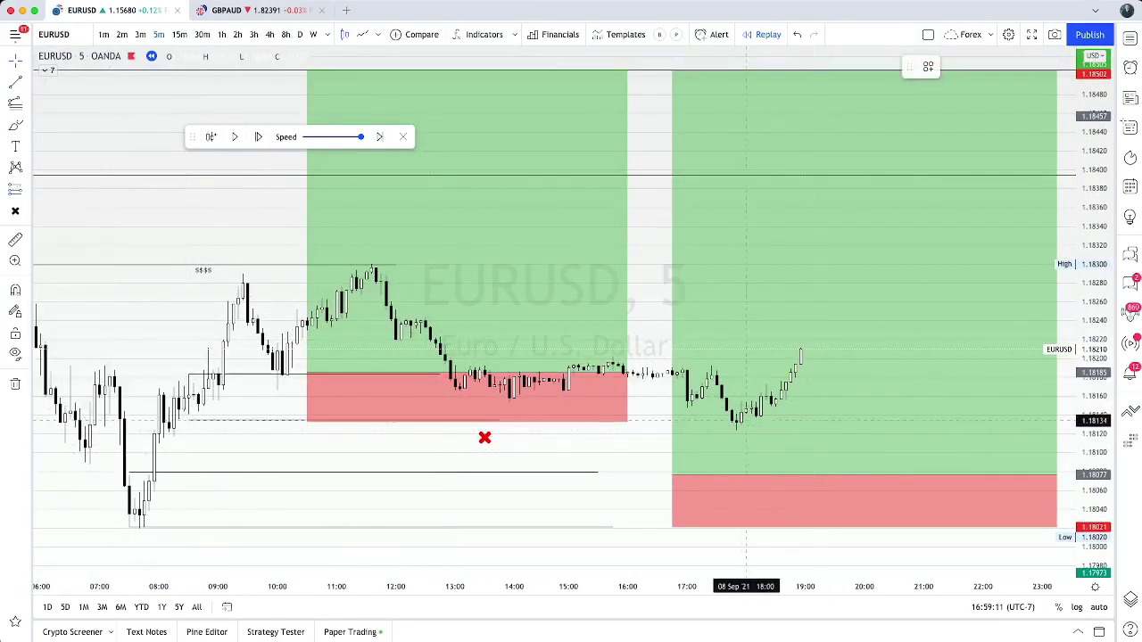
left_click(735, 422)
left_click_drag(736, 477, 736, 443)
left_click_drag(737, 370, 738, 117)
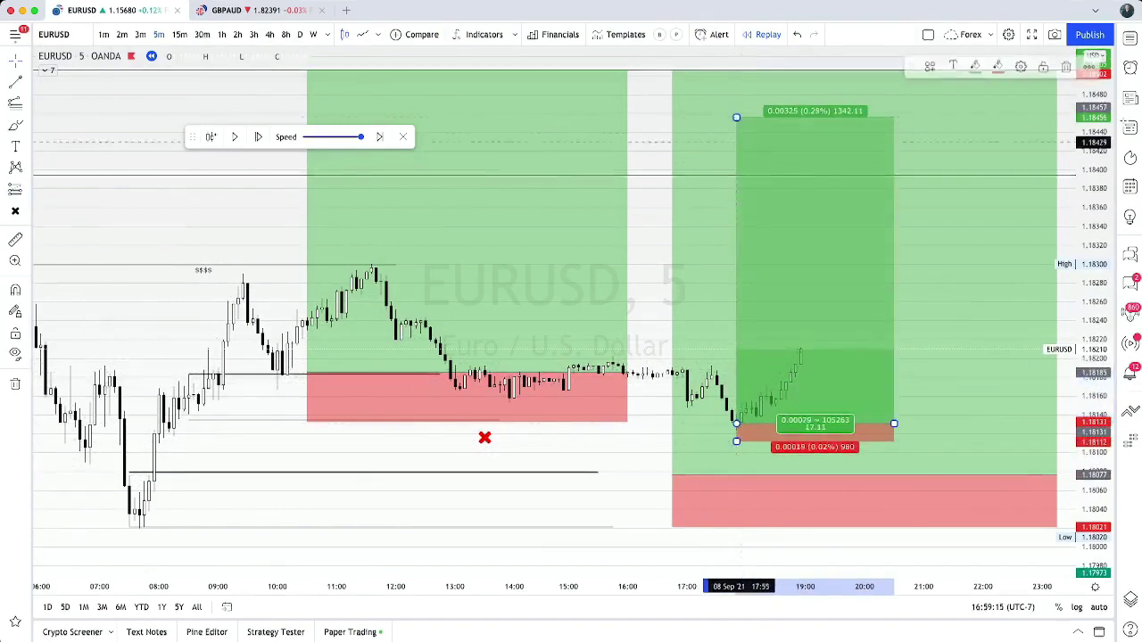
Delete the wide long position with entry 1.18077 that lies behind the newly placed one
scroll(908, 383, "down", 5)
left_click(885, 473)
key("Delete")
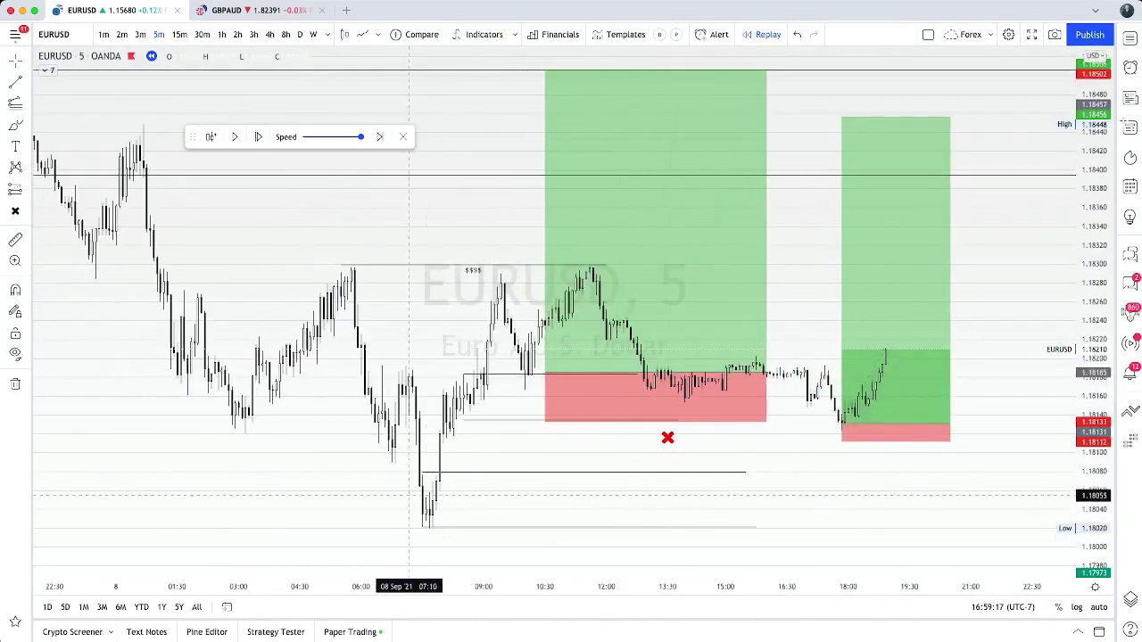
Raise the target of the long position starting just before 18:00 to the upper level, at about 1.18509
left_click_drag(690, 501, 634, 525)
left_click_drag(1094, 232, 1094, 410)
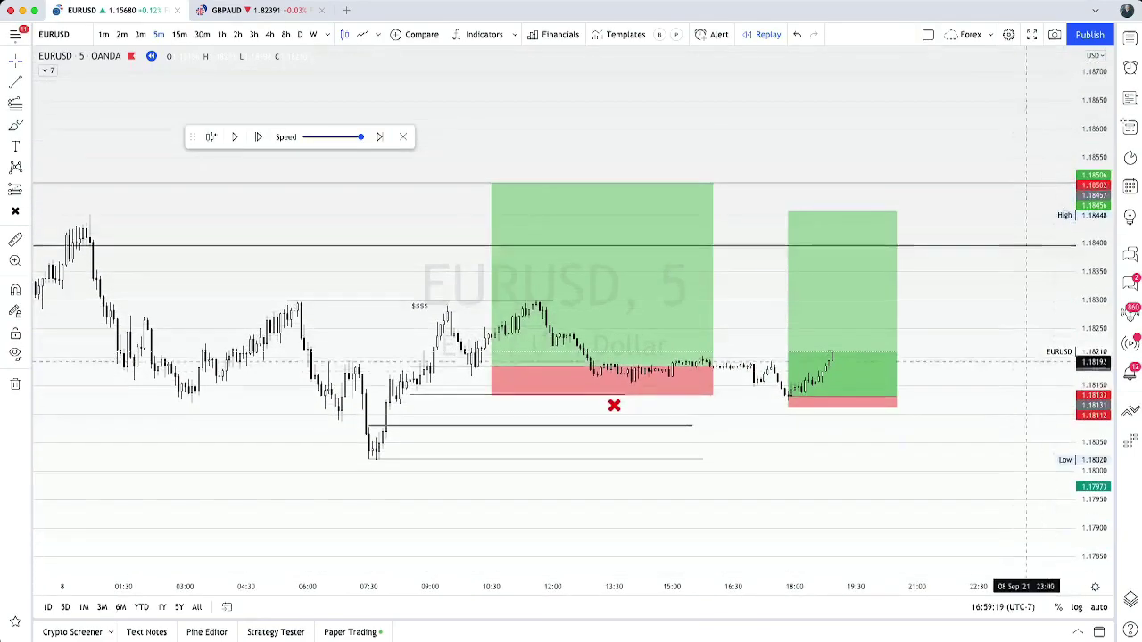
left_click_drag(782, 249, 703, 301)
left_click_drag(710, 262, 711, 232)
scroll(895, 493, "down", 5)
left_click(894, 493)
left_click_drag(893, 493, 771, 461)
scroll(804, 447, "right", 7)
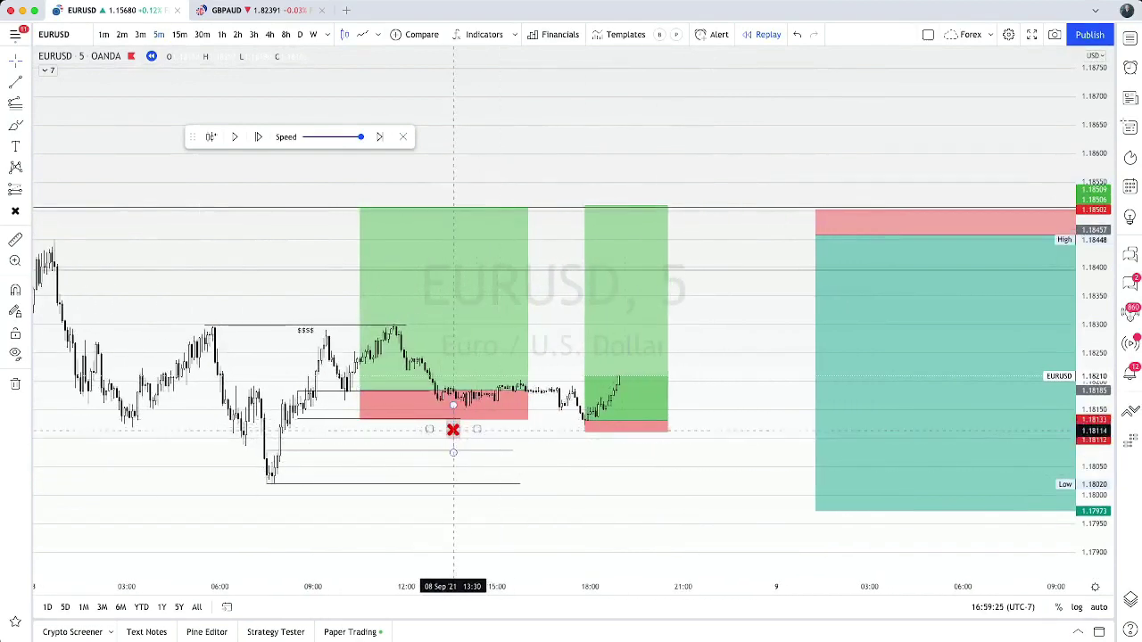
Play the replay forward to about 01:35 on 9 September and pause it
left_click(453, 430)
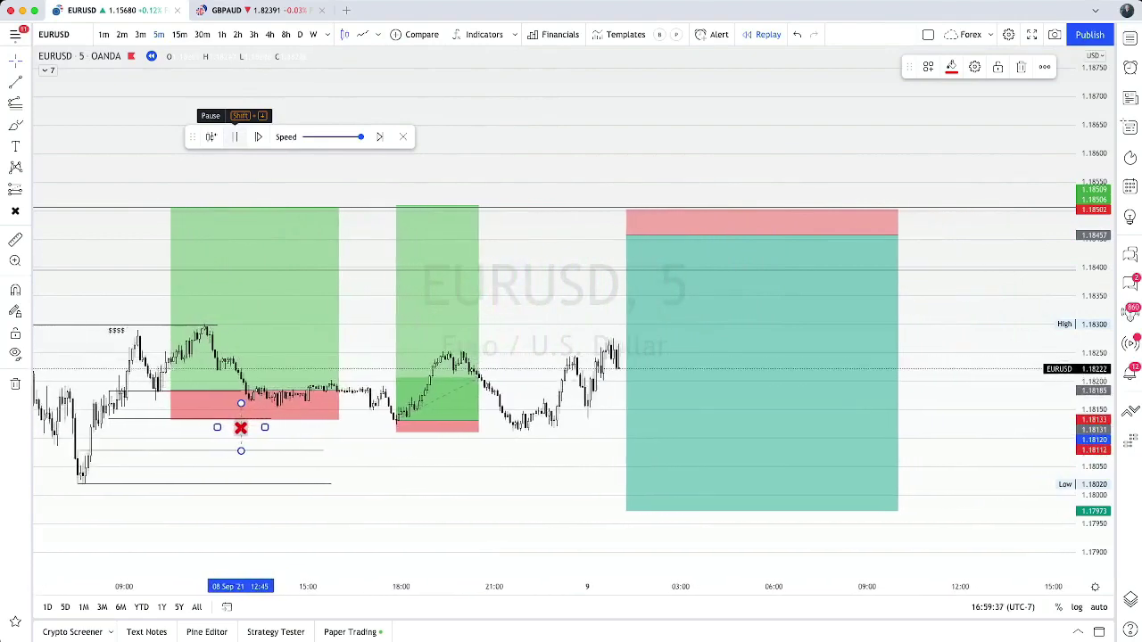
left_click(234, 137)
scroll(507, 368, "down", 2)
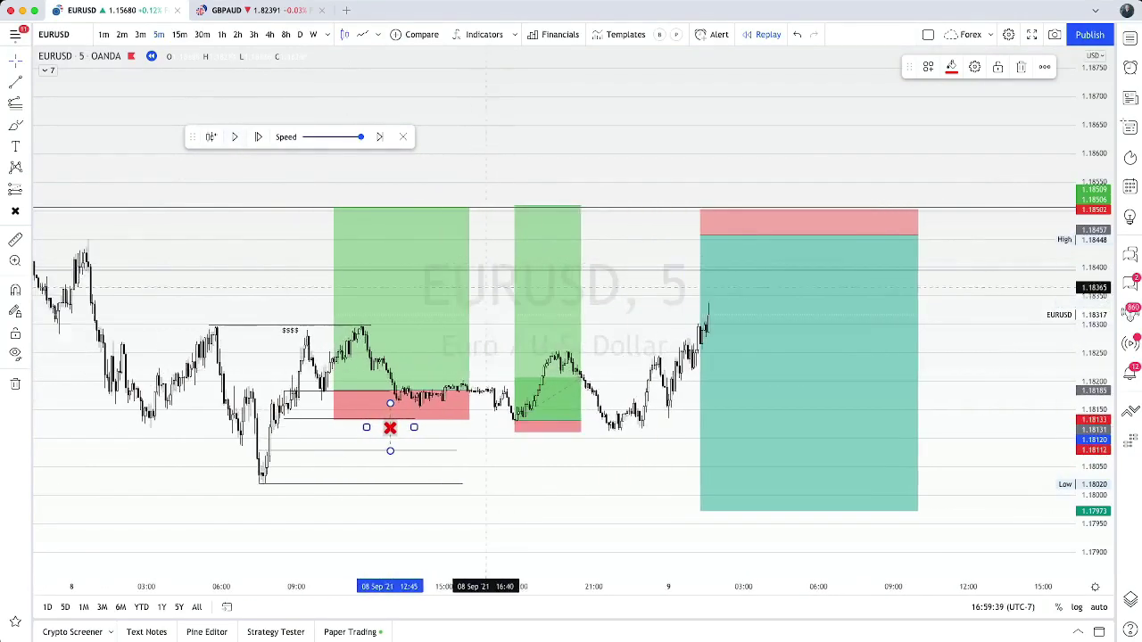
Lower the second long position's target to the nearby swing high at about 1.18251, and readjust it to the $$$$ level at about 1.18297
left_click_drag(515, 205, 515, 352)
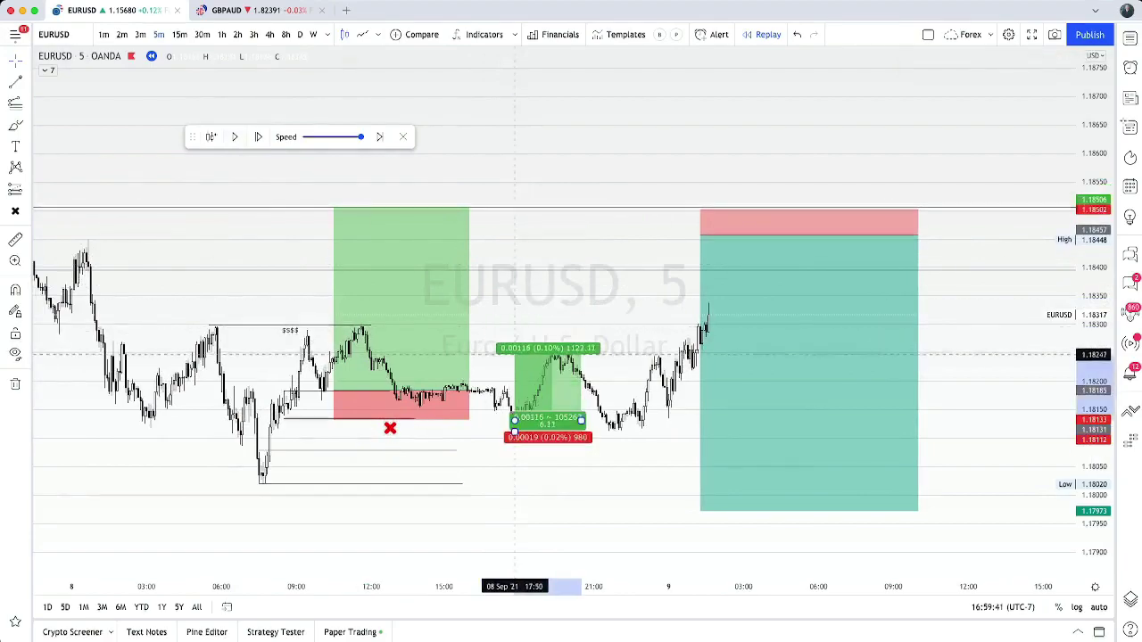
scroll(515, 352, "up", 2)
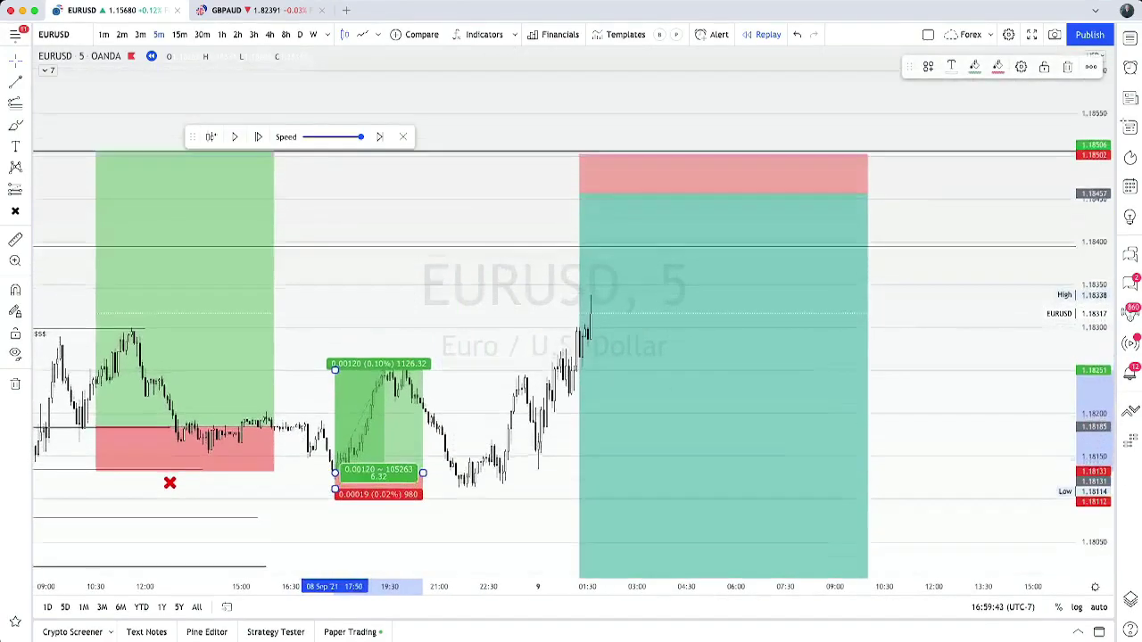
left_click_drag(512, 548, 757, 475)
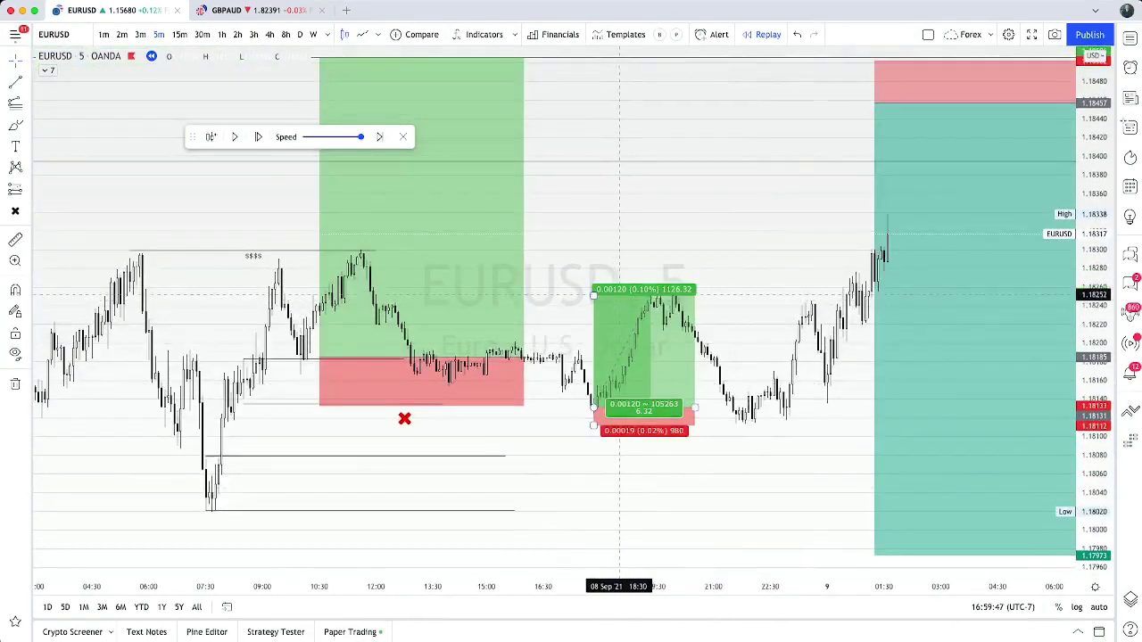
left_click_drag(593, 293, 593, 252)
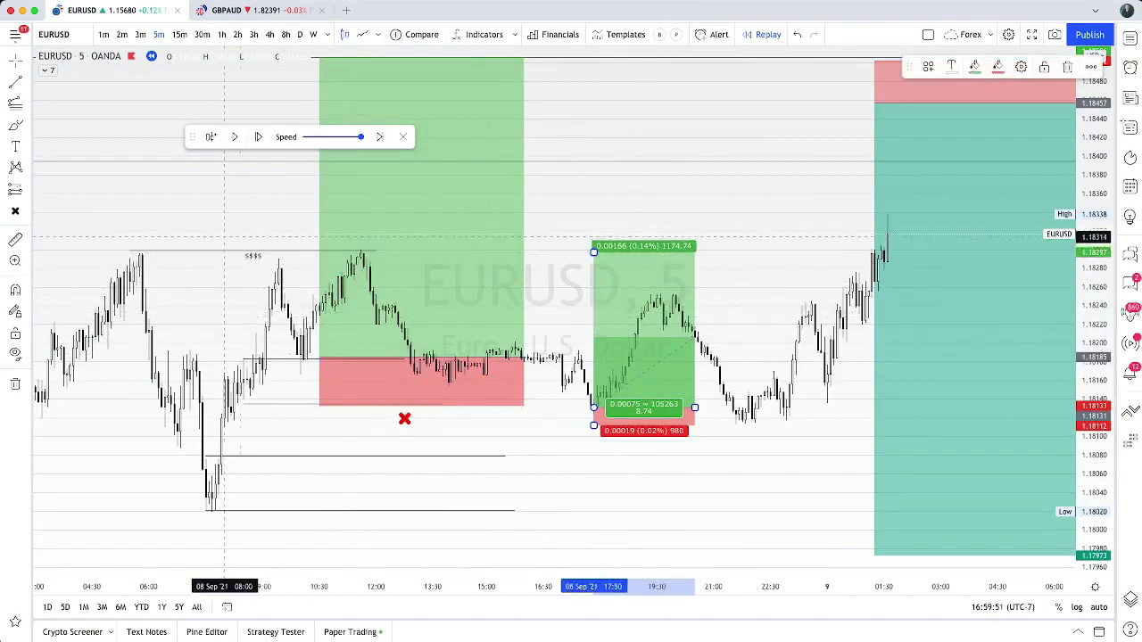
Extend the $$$$ level line to 03:25 on 9 September and widen the second long position to just past midnight
left_click_drag(376, 250, 957, 250)
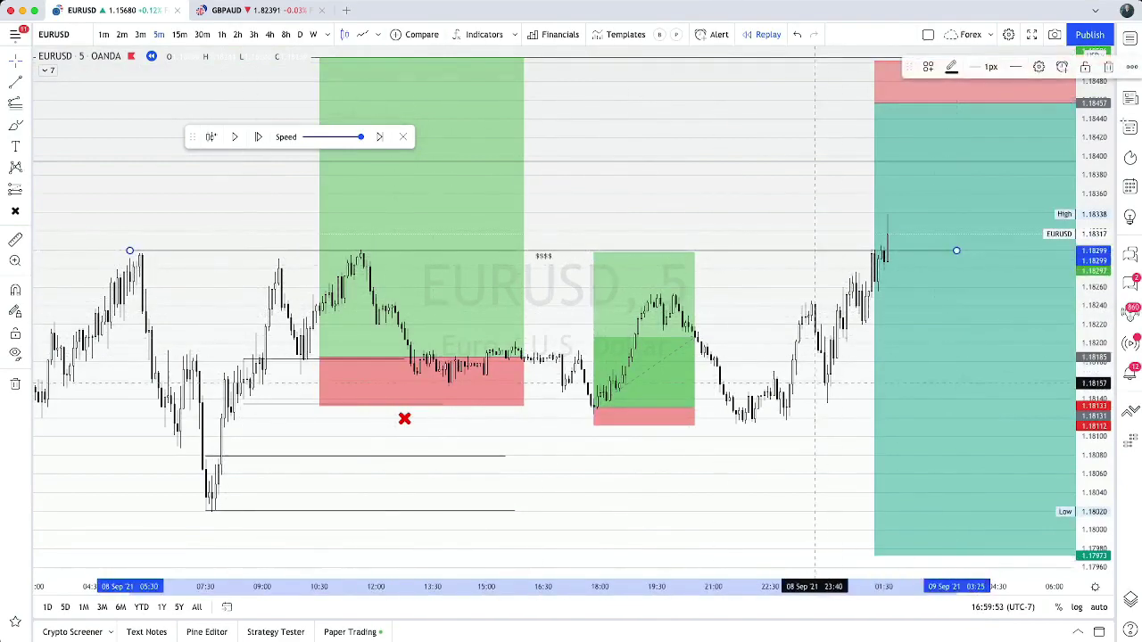
left_click_drag(691, 479, 736, 479)
left_click_drag(740, 406, 884, 406)
left_click(867, 457)
left_click_drag(764, 475, 736, 503)
scroll(738, 503, "down", 3)
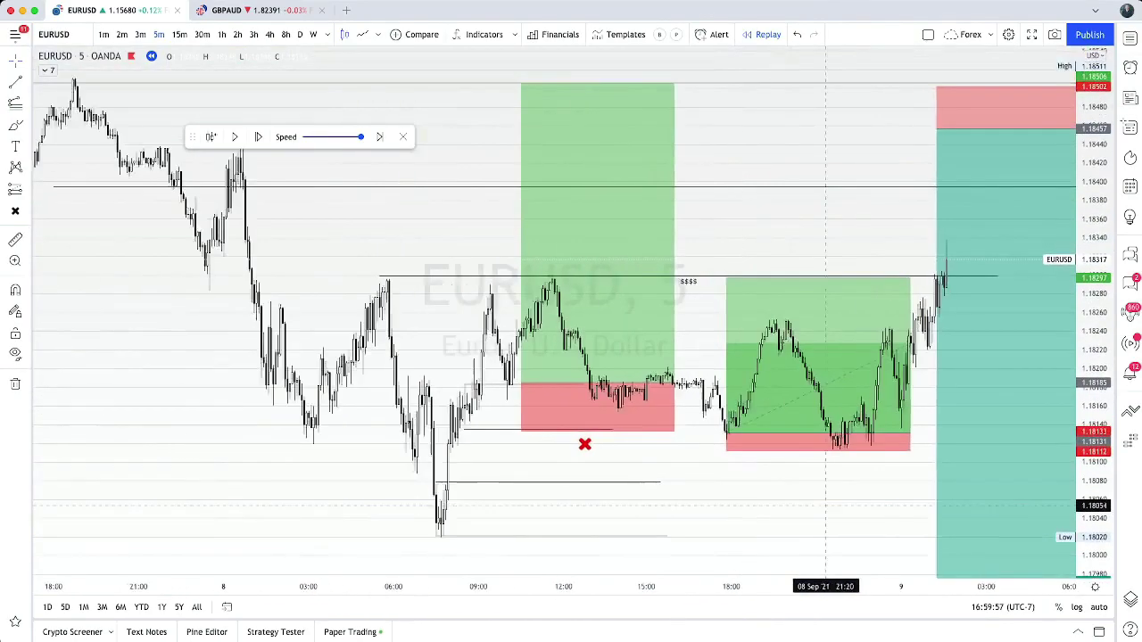
Raise the second long position's target to just below the upper level, at about 1.18496
left_click_drag(828, 470, 637, 460)
left_click(562, 291)
left_click_drag(532, 267, 531, 231)
scroll(585, 356, "down", 5)
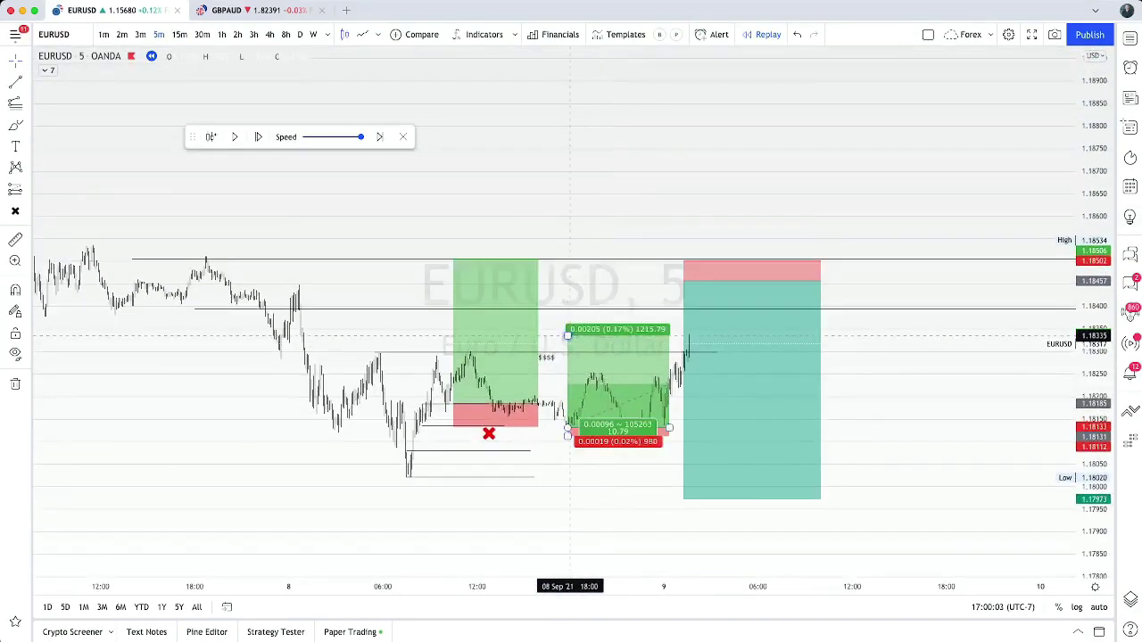
scroll(581, 436, "up", 4)
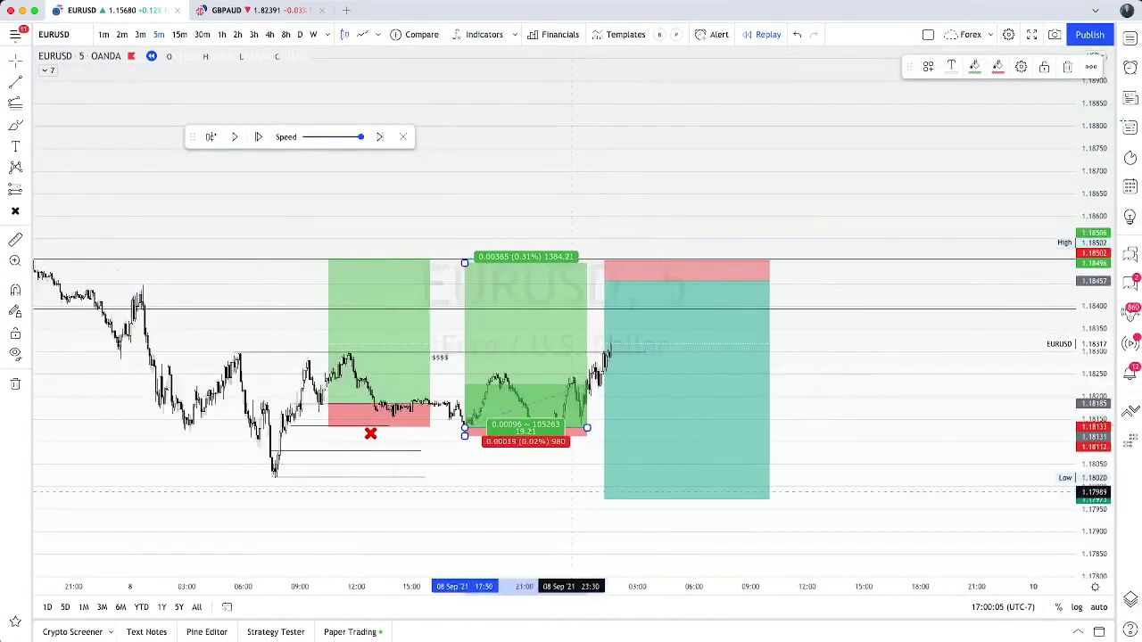
Play the replay forward to about 07:50 on 9 September and pause it
left_click(659, 314)
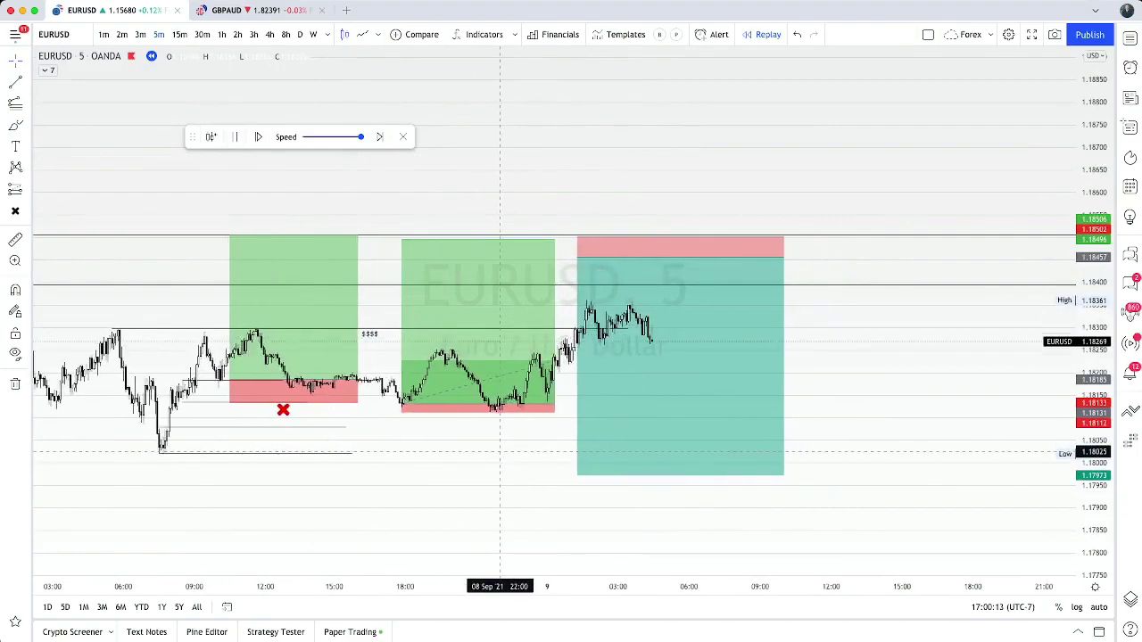
scroll(504, 453, "down", 2)
scroll(505, 453, "down", 1)
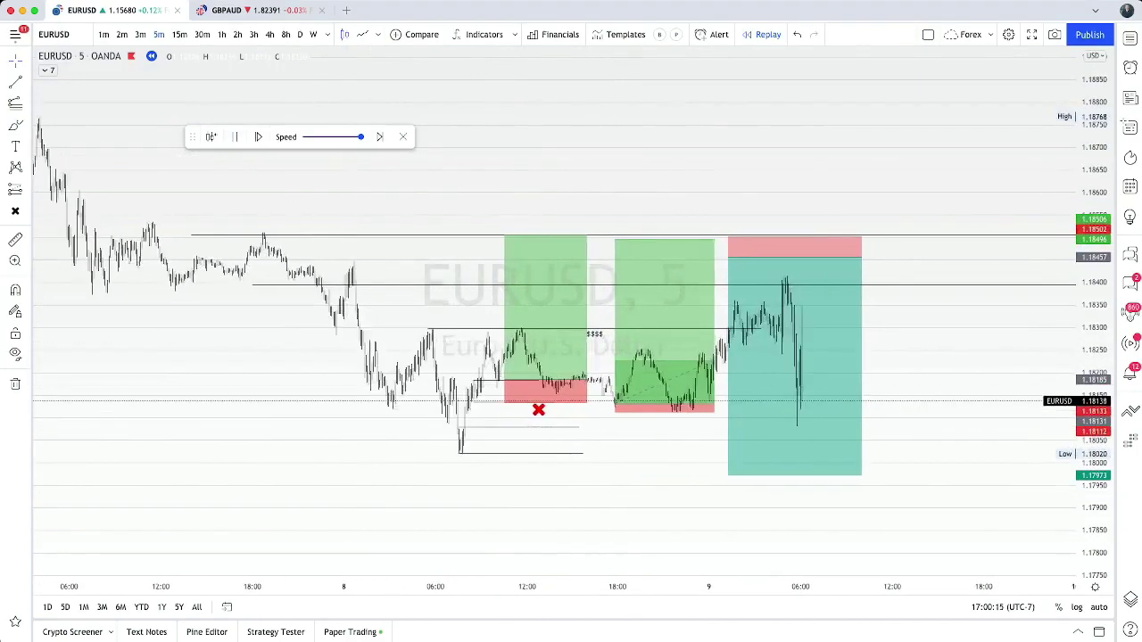
scroll(739, 259, "up", 4)
left_click(234, 136)
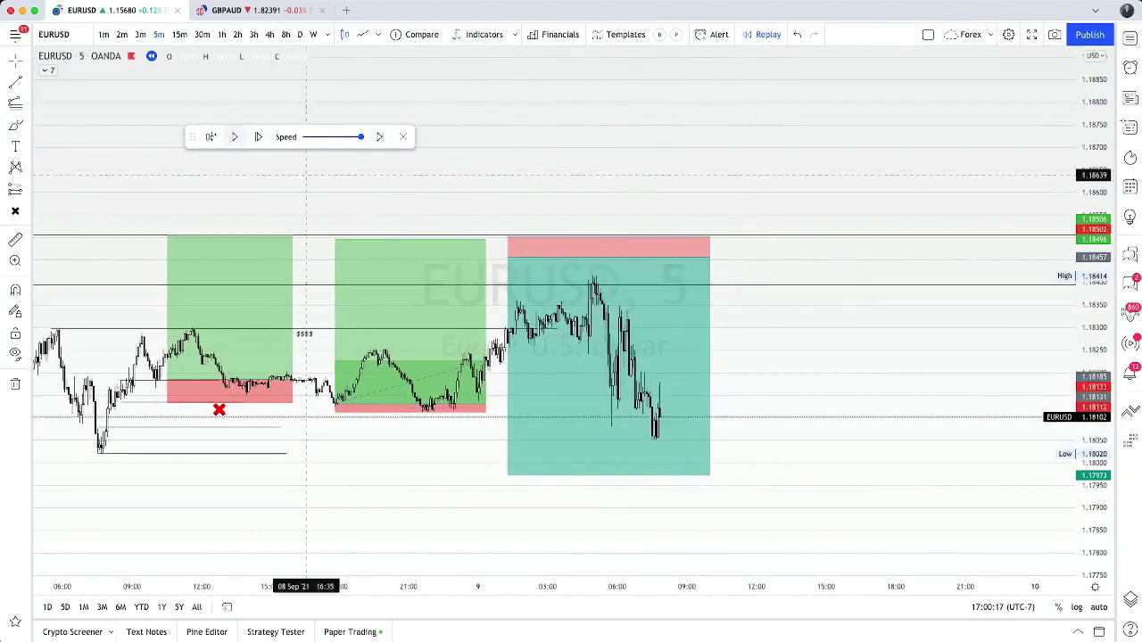
Delete the short position and lower the second long position's target to about 1.18404, near the lower of the two upper levels
key("Delete")
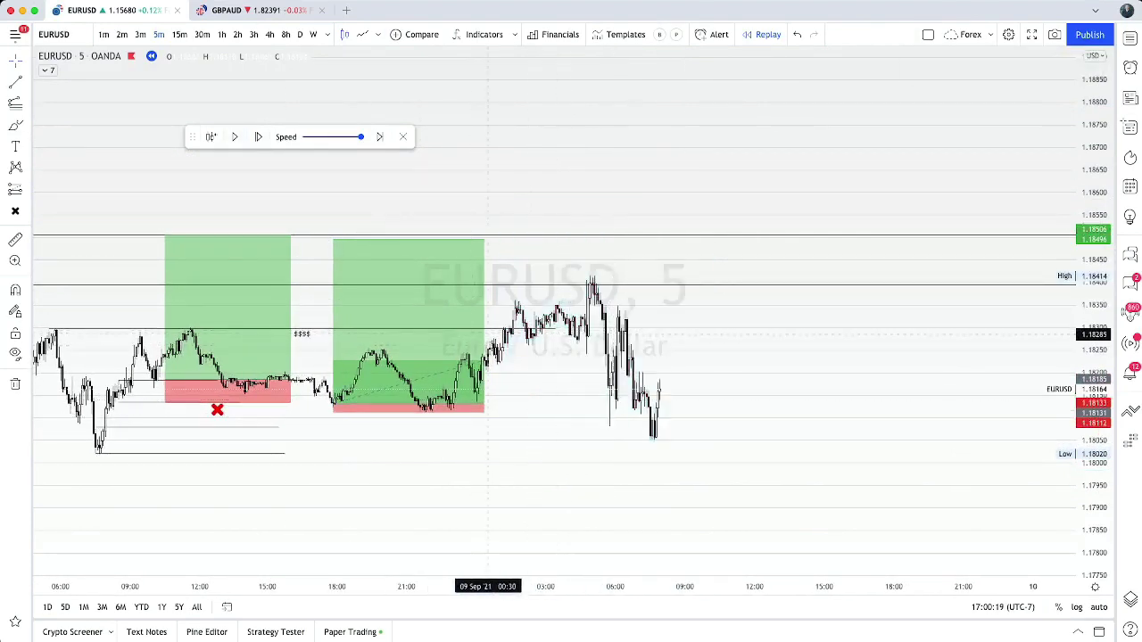
left_click_drag(331, 237, 331, 280)
scroll(762, 439, "left", 3)
left_click_drag(761, 439, 808, 433)
scroll(808, 432, "down", 5)
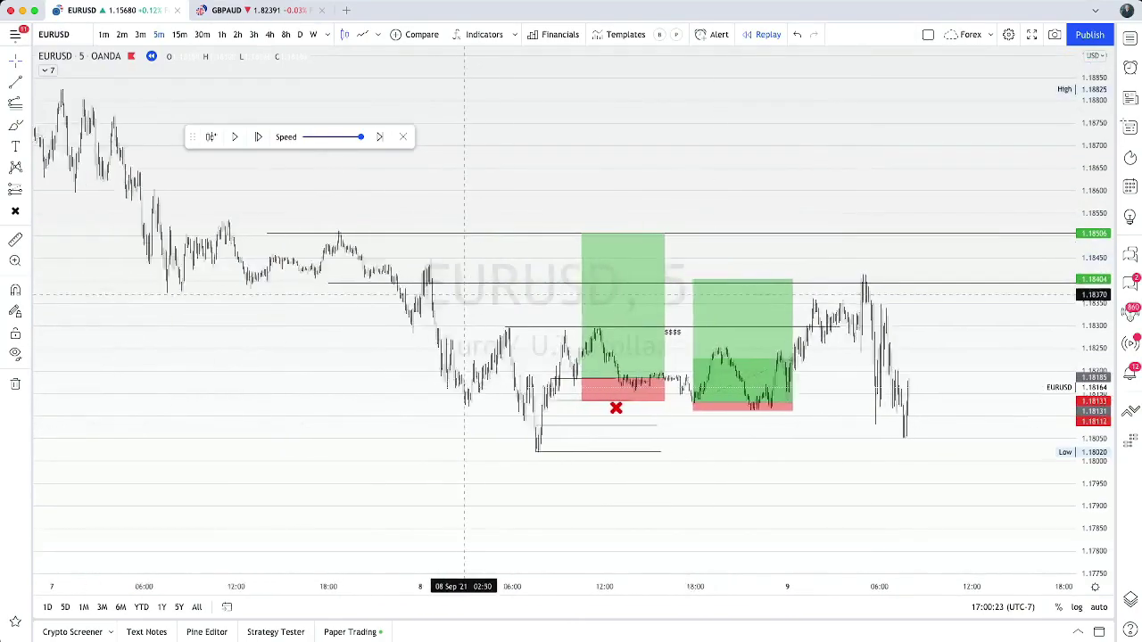
Switch to the 4-hour chart and examine the early September price action around the marked levels and long positions
left_click(270, 35)
scroll(690, 456, "up", 10)
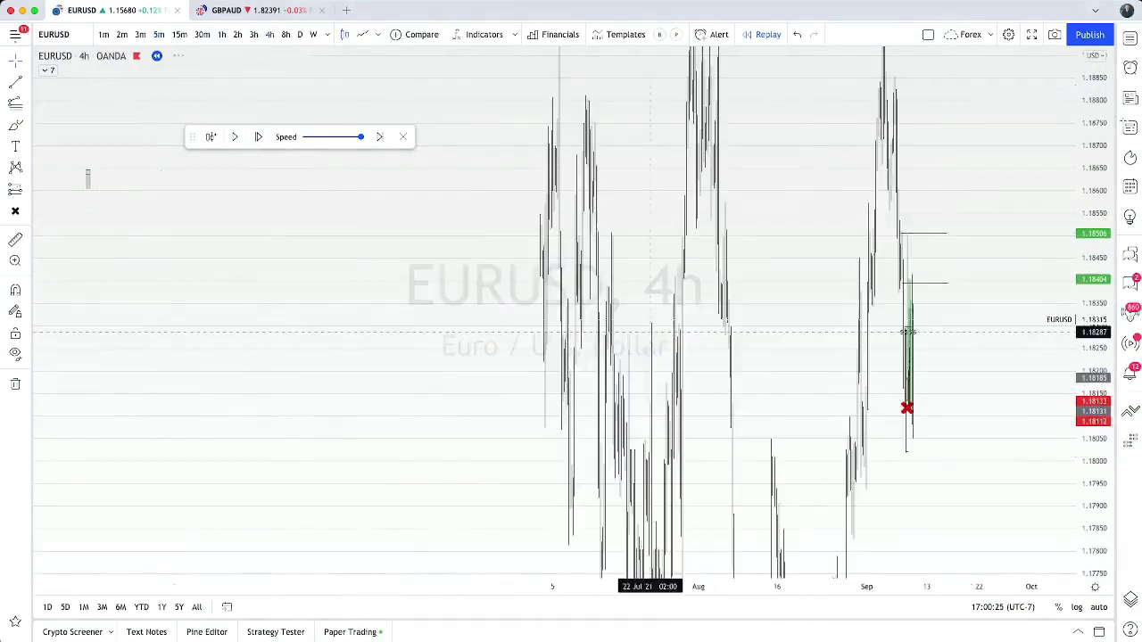
left_click_drag(526, 448, 993, 428)
scroll(809, 366, "up", 5)
left_click_drag(709, 358, 964, 402)
scroll(709, 377, "up", 4)
left_click_drag(787, 377, 873, 388)
left_click_drag(1093, 370, 1094, 435)
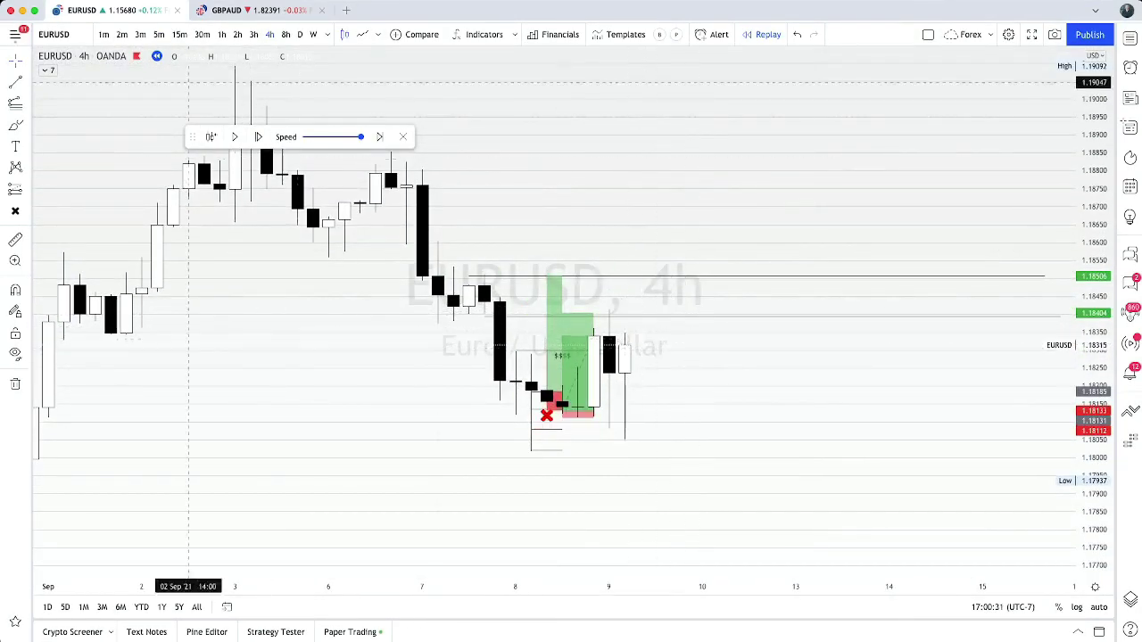
Return to the 5-minute chart and delete both long positions
left_click(159, 35)
scroll(731, 355, "down", 12)
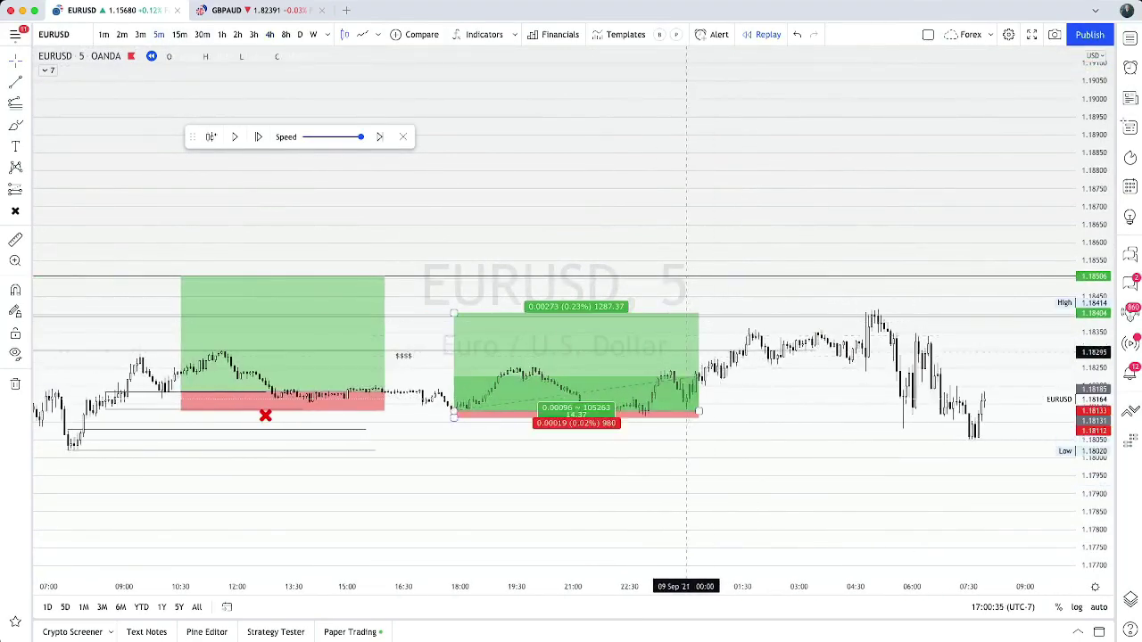
left_click_drag(1095, 513, 1096, 412)
left_click_drag(751, 479, 700, 403)
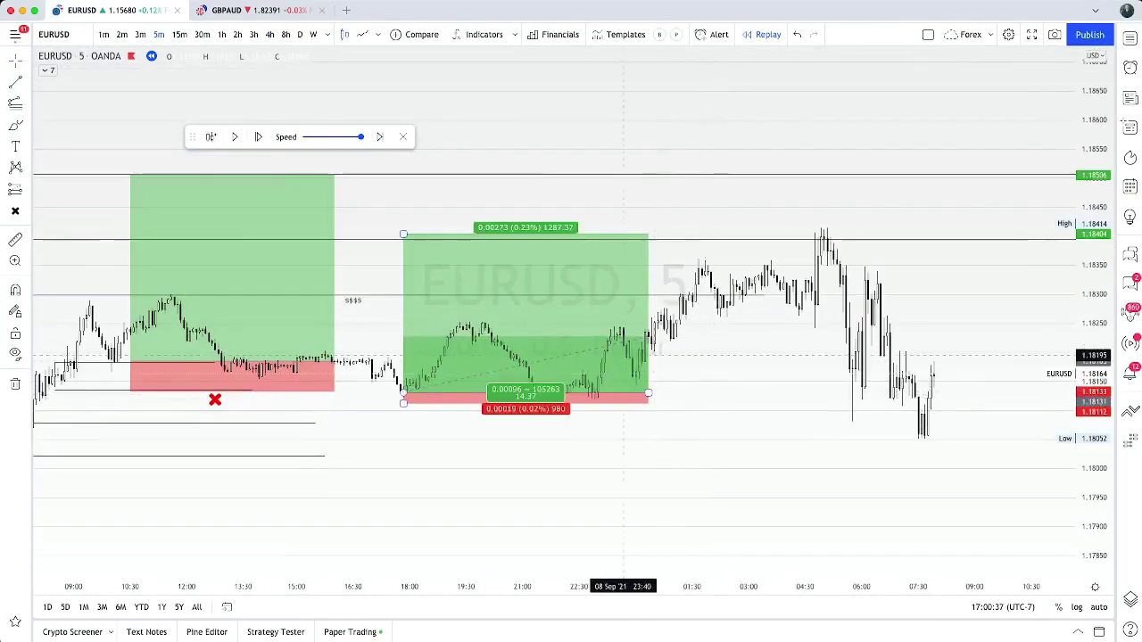
key("Delete")
left_click(335, 348)
key("Delete")
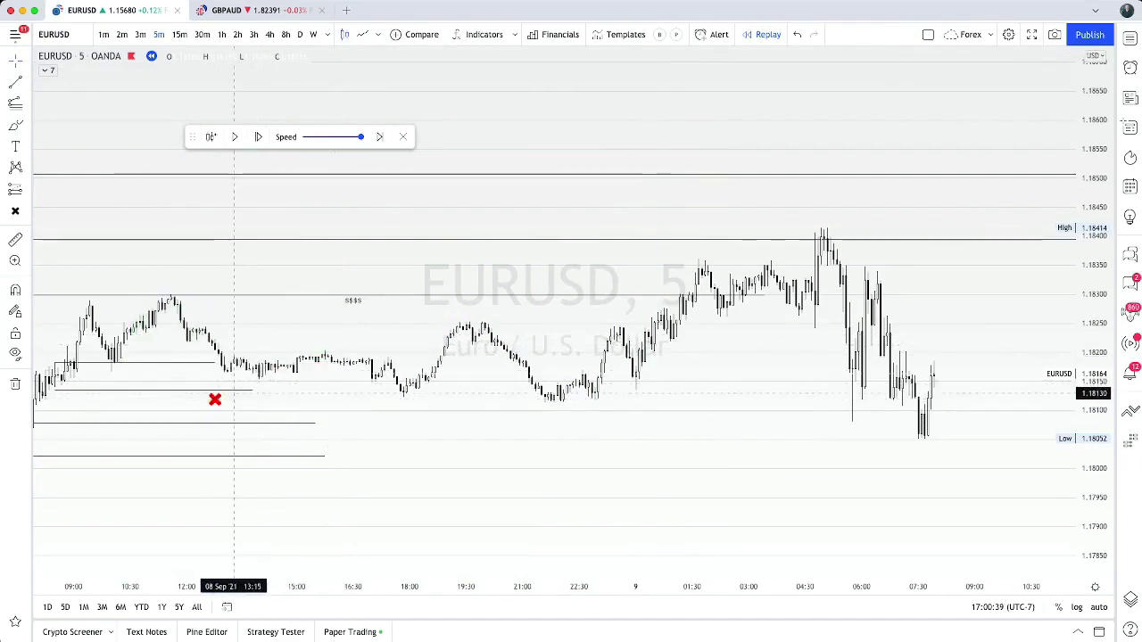
Delete the red cross icon and the short level lines at about 1.18133 and 1.18185
left_click(219, 390)
key("Delete")
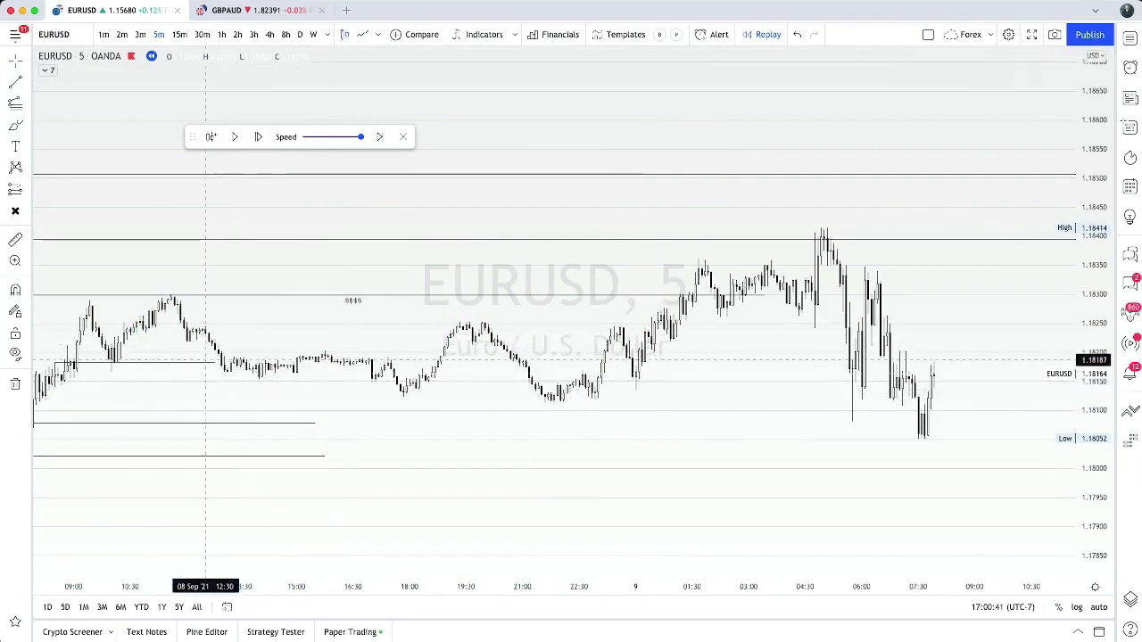
left_click_drag(541, 481, 807, 459)
scroll(907, 466, "down", 5)
left_click_drag(945, 408, 614, 486)
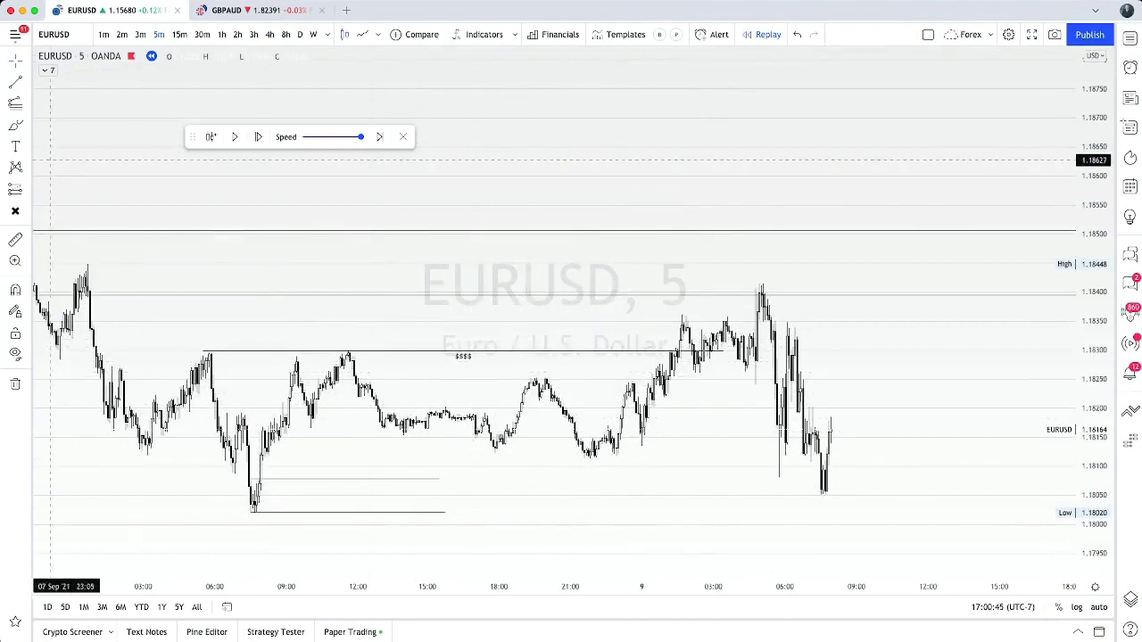
Sketch a brush stroke beside the 06:00 high, and remove it together with the short level line at about 1.1808
left_click(15, 125)
mouse_move(207, 349)
left_mouse_down()
mouse_move(321, 451)
mouse_move(406, 357)
mouse_move(278, 352)
left_mouse_up()
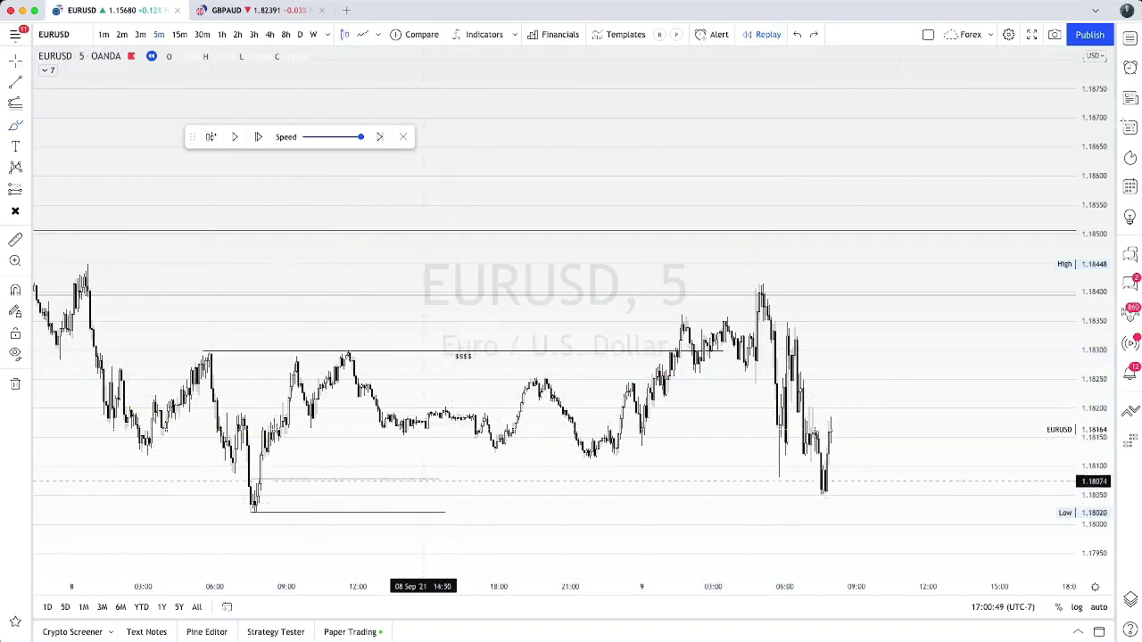
key("Delete")
left_click_drag(570, 492, 578, 461)
scroll(644, 467, "down", 3)
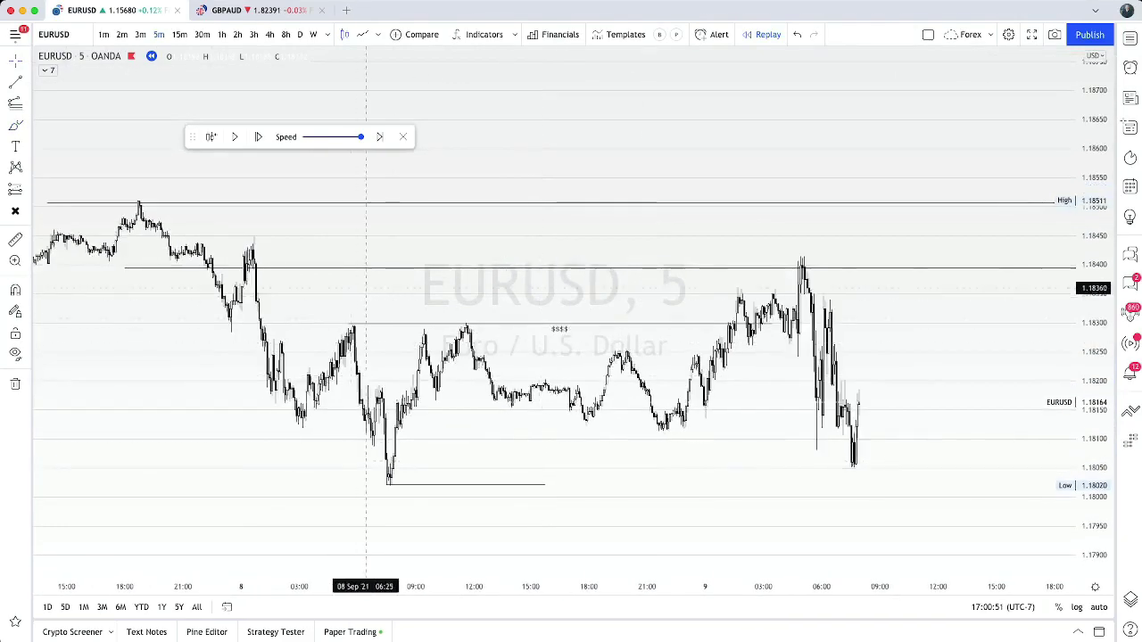
Sketch temporary brush strokes near the 8 September highs and from its low rightward, and remove them
mouse_move(433, 337)
left_mouse_down()
mouse_move(331, 339)
mouse_move(834, 357)
mouse_move(328, 341)
left_mouse_up()
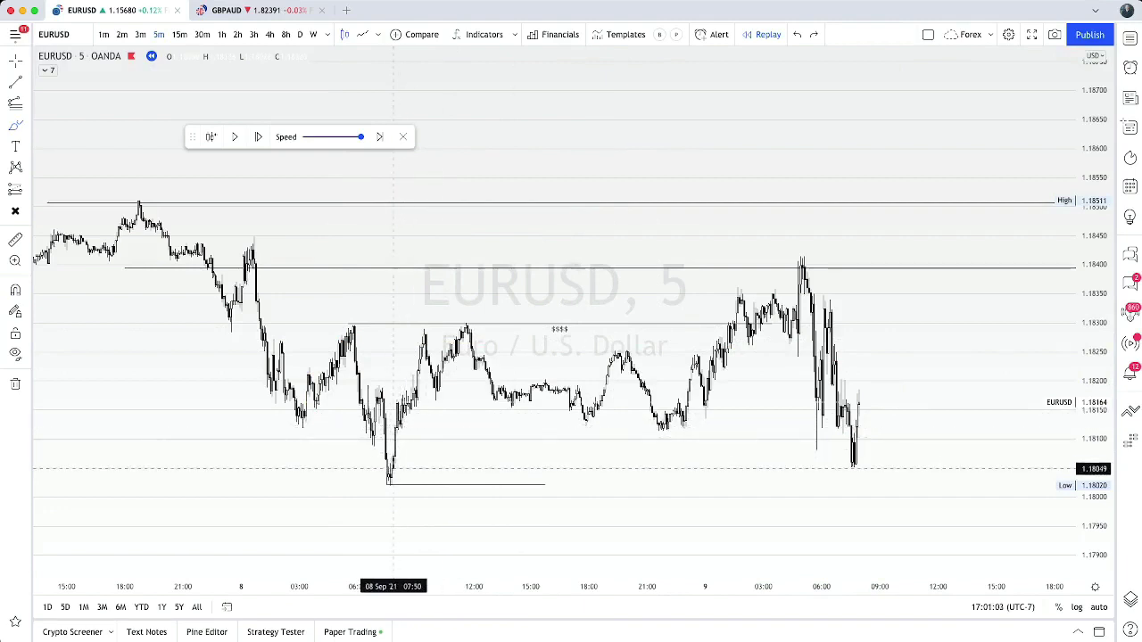
mouse_move(403, 477)
left_mouse_down()
mouse_move(502, 415)
mouse_move(629, 244)
mouse_move(800, 472)
mouse_move(817, 514)
left_mouse_up()
key("Delete")
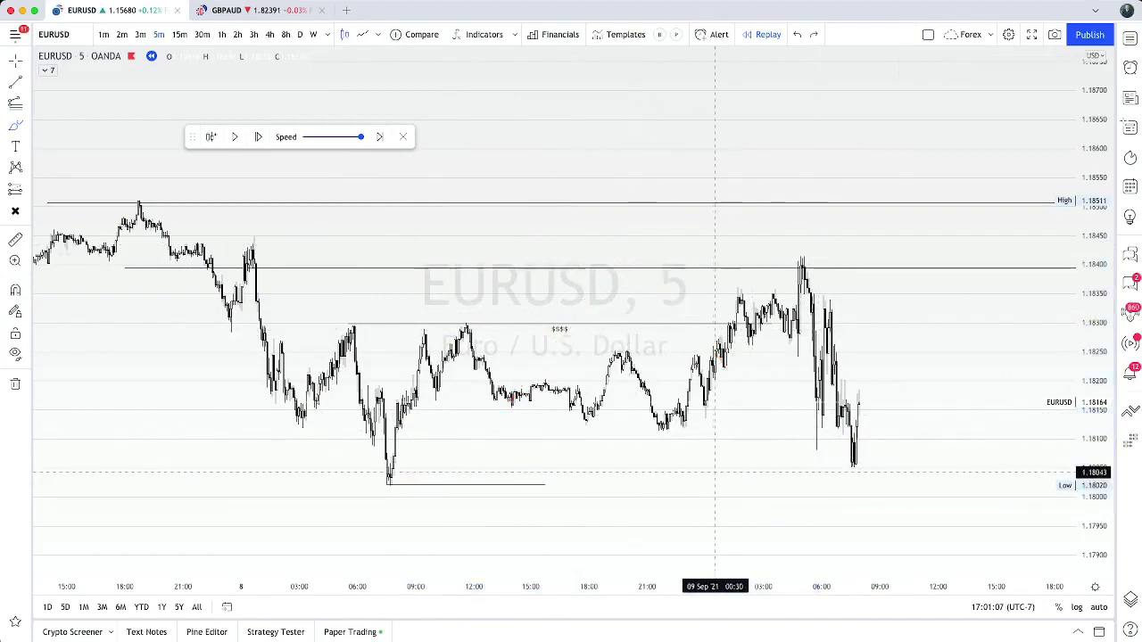
scroll(708, 470, "up", 1)
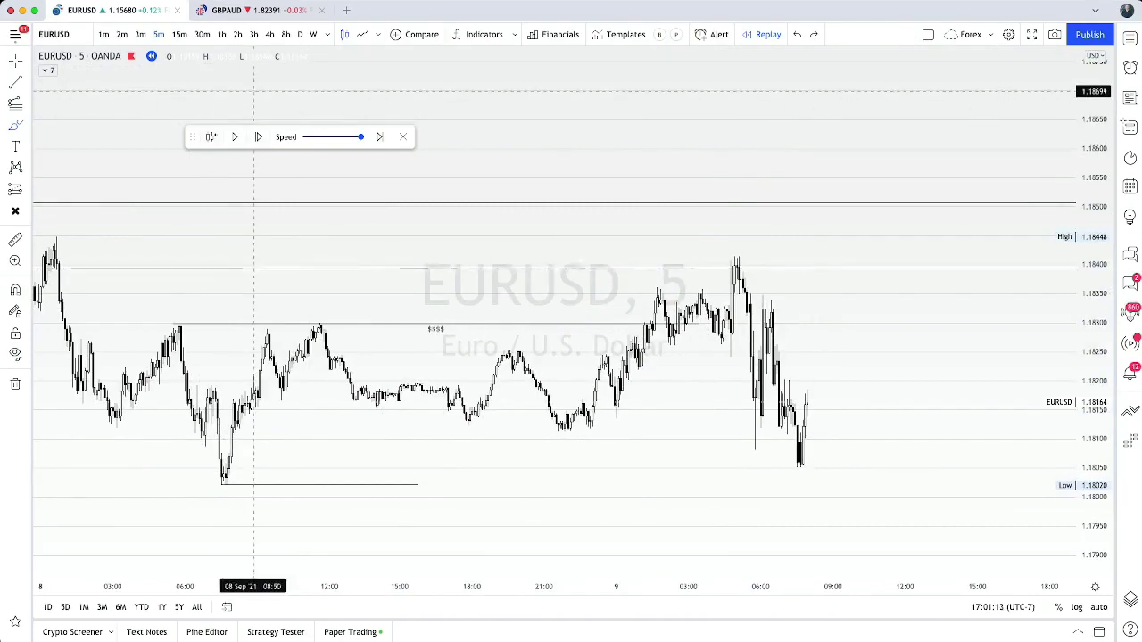
Switch to the 4-hour chart and clear the stray brush strokes drawn on it
left_click(270, 34)
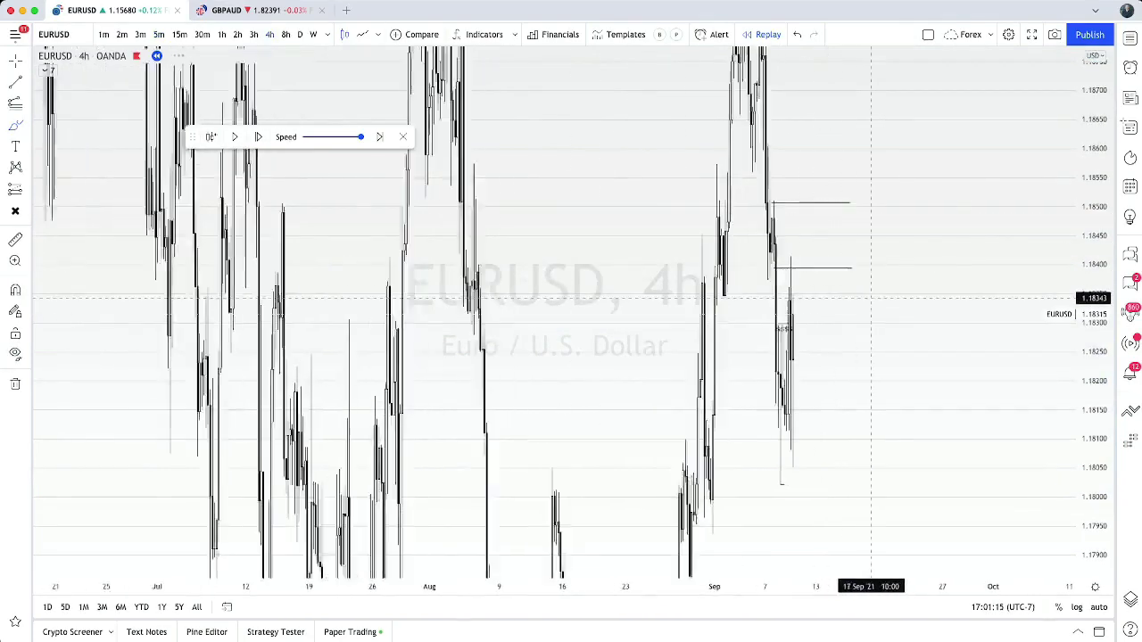
left_click_drag(500, 336, 890, 346)
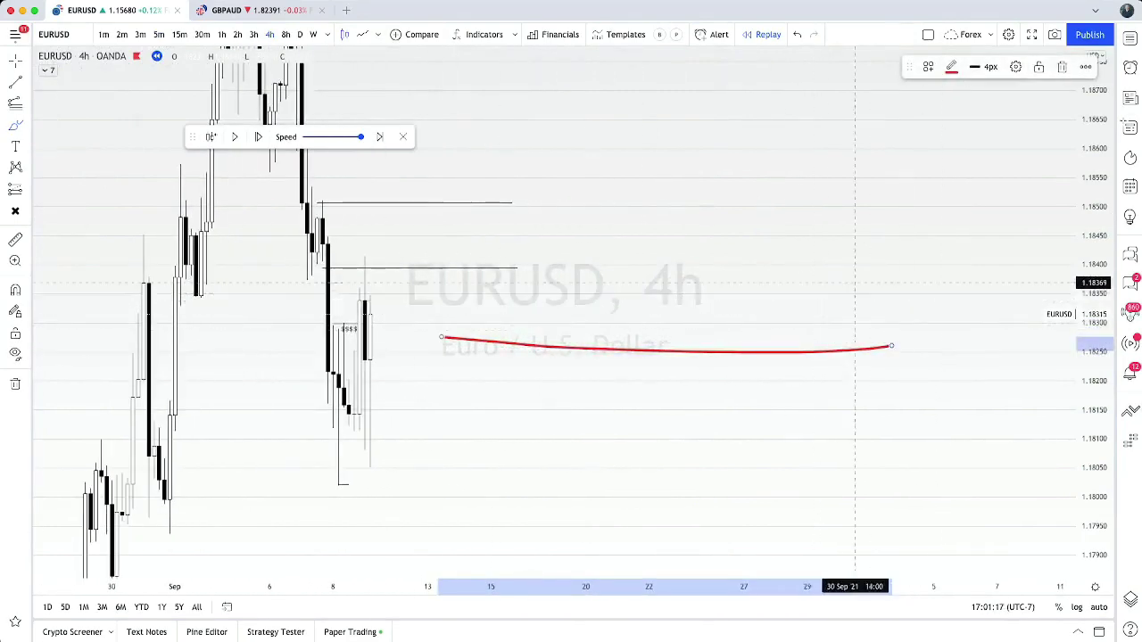
key("Delete")
left_click_drag(1094, 268, 1095, 413)
left_click_drag(449, 363, 764, 369)
key("Delete")
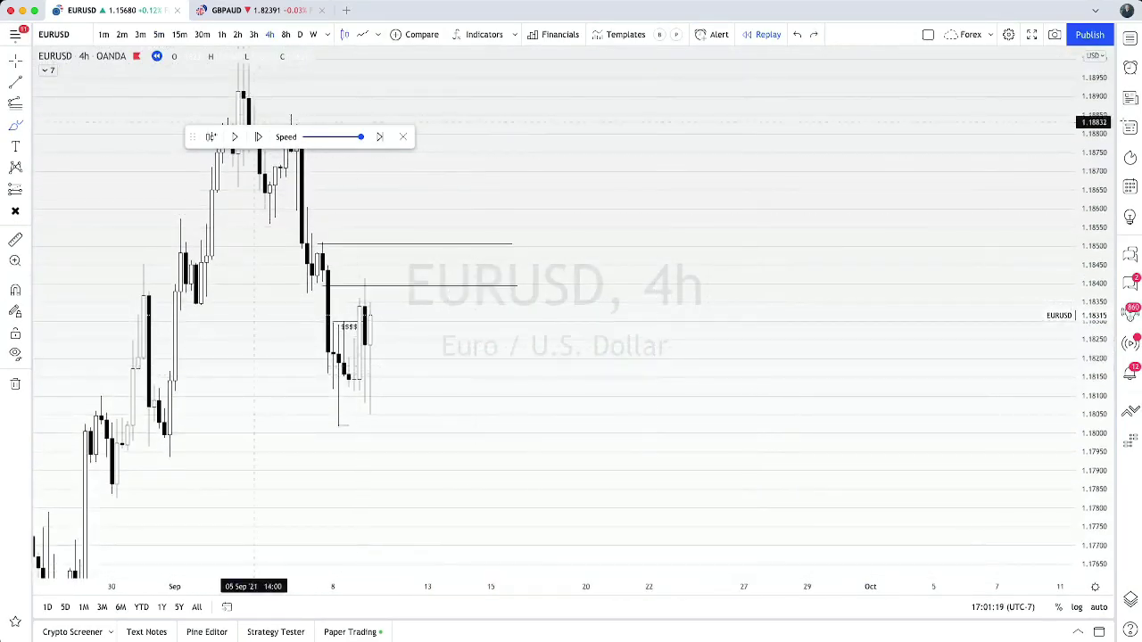
Advance the replay by five 4-hour candles
left_click(258, 136)
left_click(259, 137)
left_click(259, 137)
left_click(259, 136)
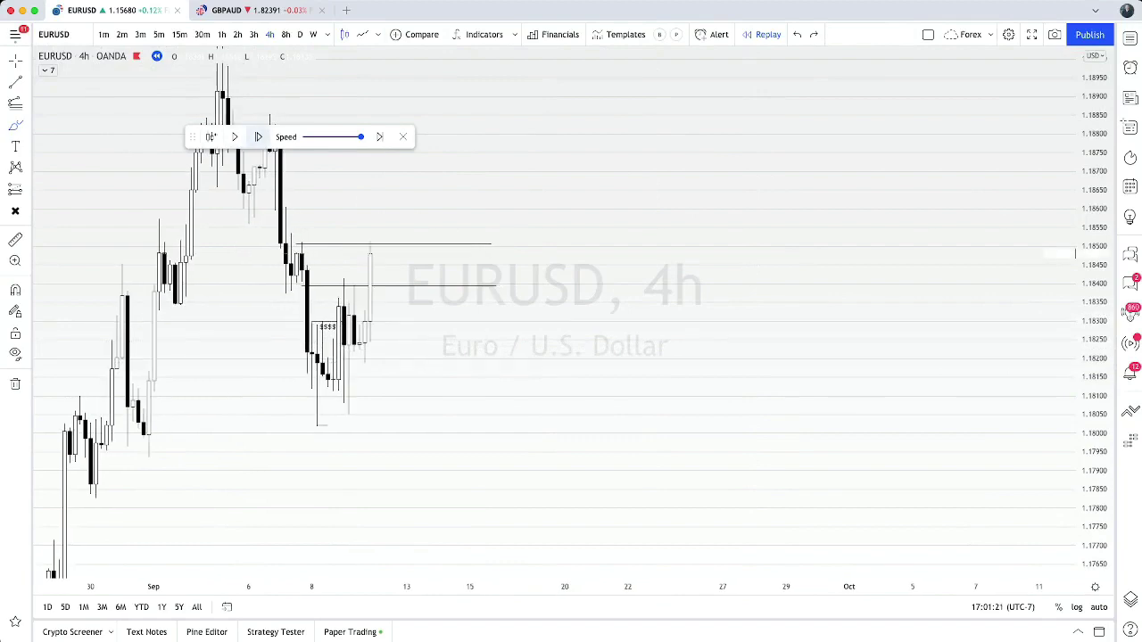
left_click(259, 137)
Return to the 5-minute chart with the cross cursor and examine the price action from 8 to 10 September
left_click(15, 61)
left_click_drag(585, 438, 879, 443)
scroll(800, 434, "up", 4)
left_click(159, 34)
scroll(644, 458, "down", 10)
left_click_drag(1094, 468, 1094, 426)
left_click_drag(751, 438, 988, 408)
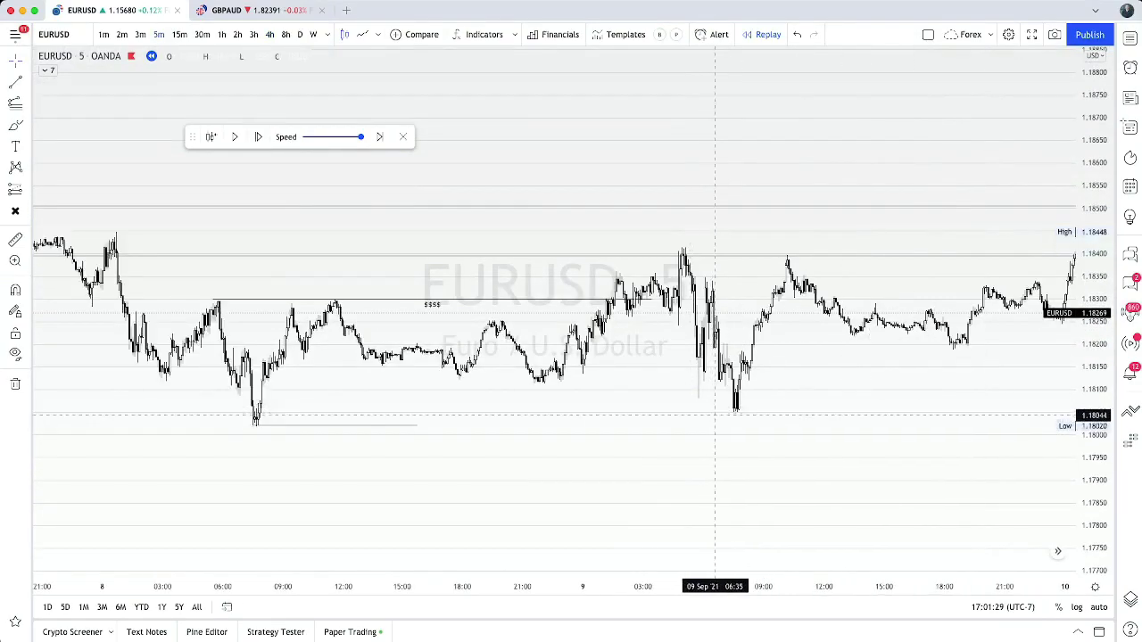
Examine the 7 to 10 September price action on the 15-minute chart and the 8 September low on the 5-minute chart
scroll(704, 412, "up", 2)
scroll(571, 312, "left", 5)
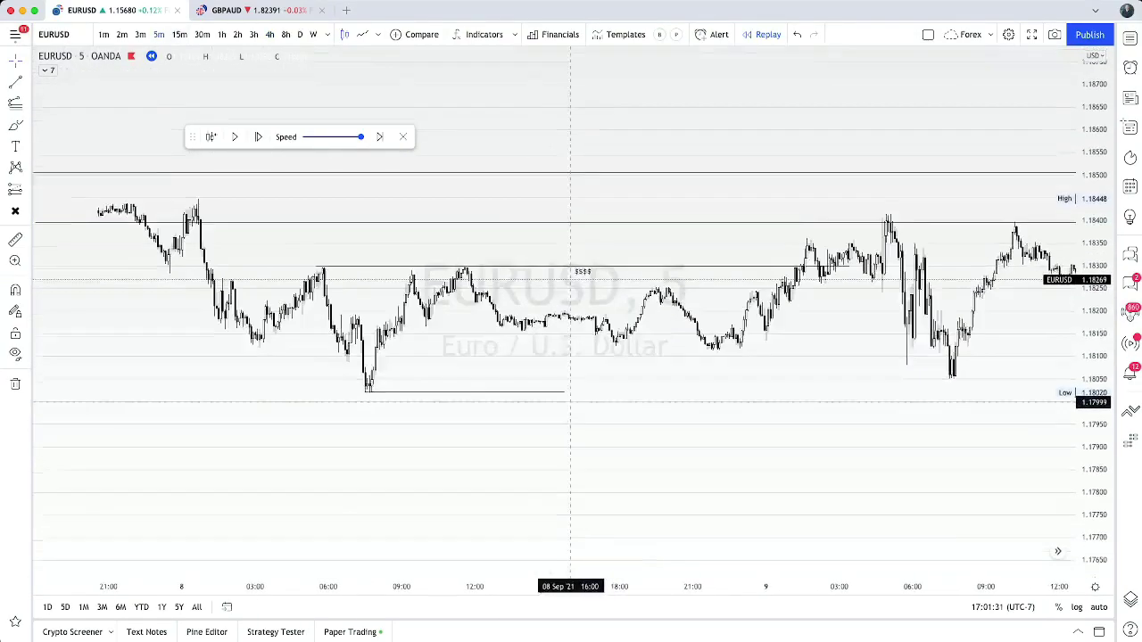
left_click(179, 35)
left_click_drag(600, 337, 417, 438)
left_click_drag(691, 378, 403, 416)
scroll(401, 417, "right", 5)
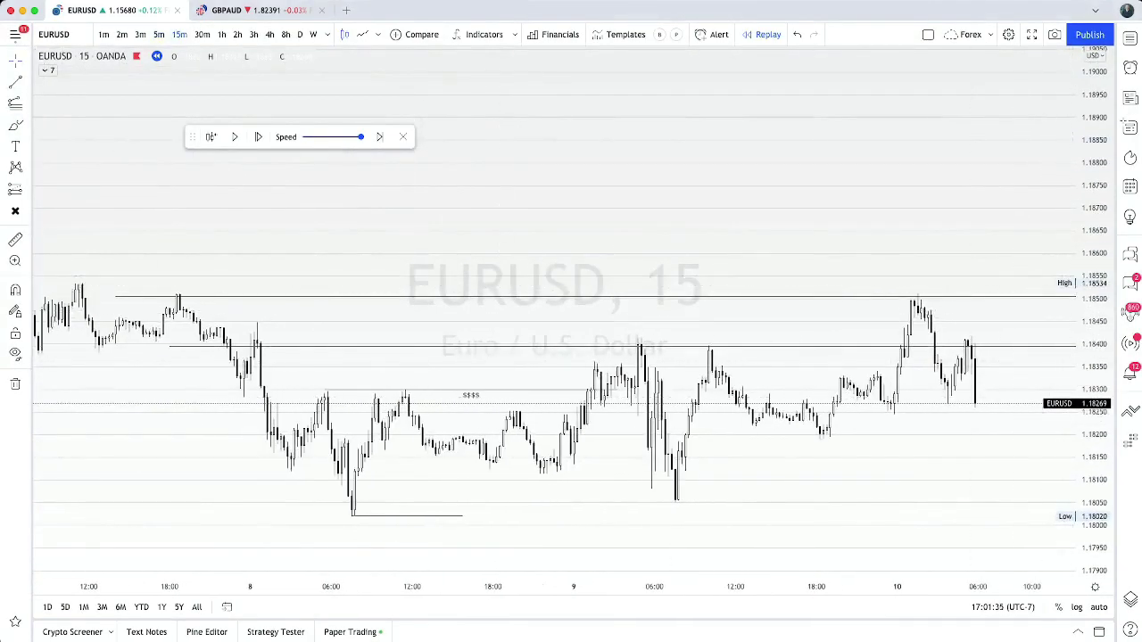
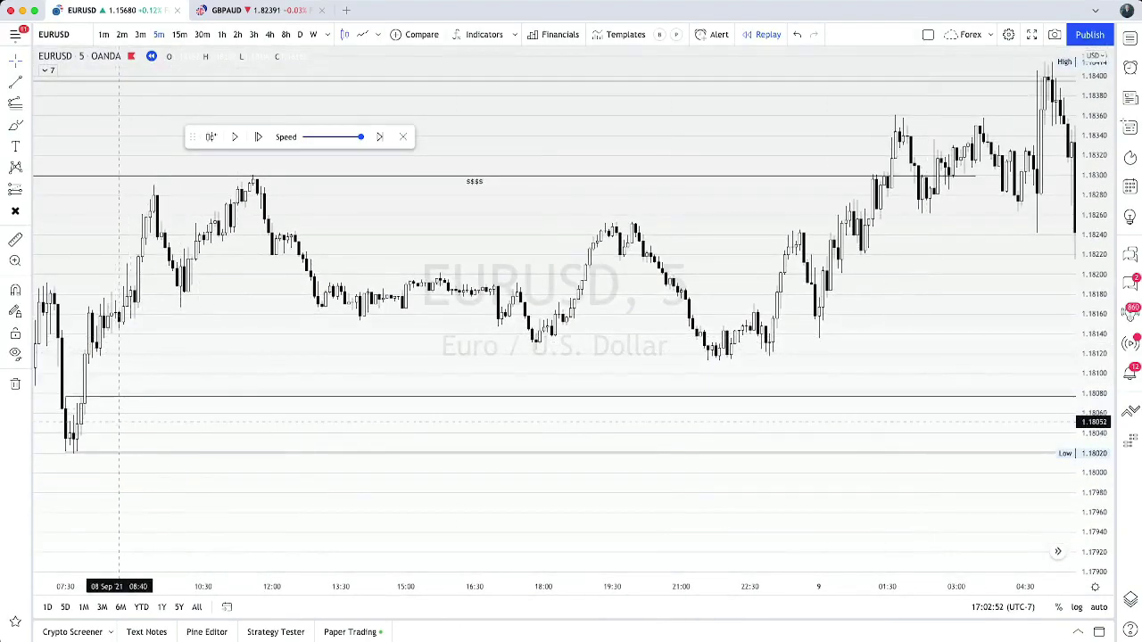
left_click_drag(214, 425, 484, 409)
scroll(484, 409, "up", 3)
left_click_drag(210, 328, 285, 327)
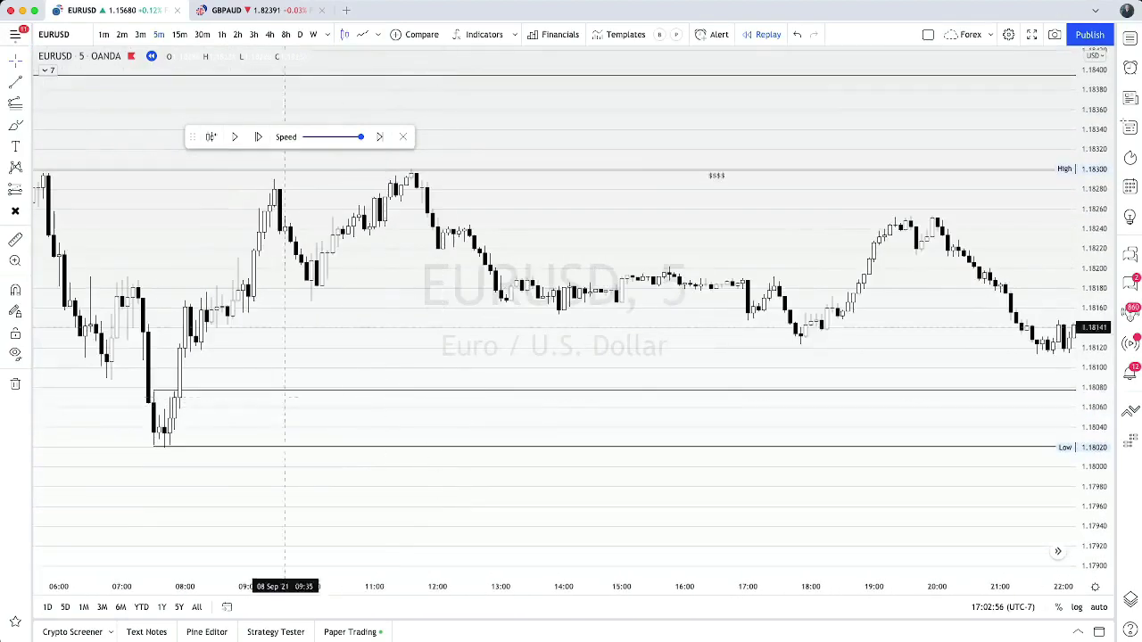
Switch to the 15-minute chart and restart the replay from about 10:00 on 9 September
left_click(179, 34)
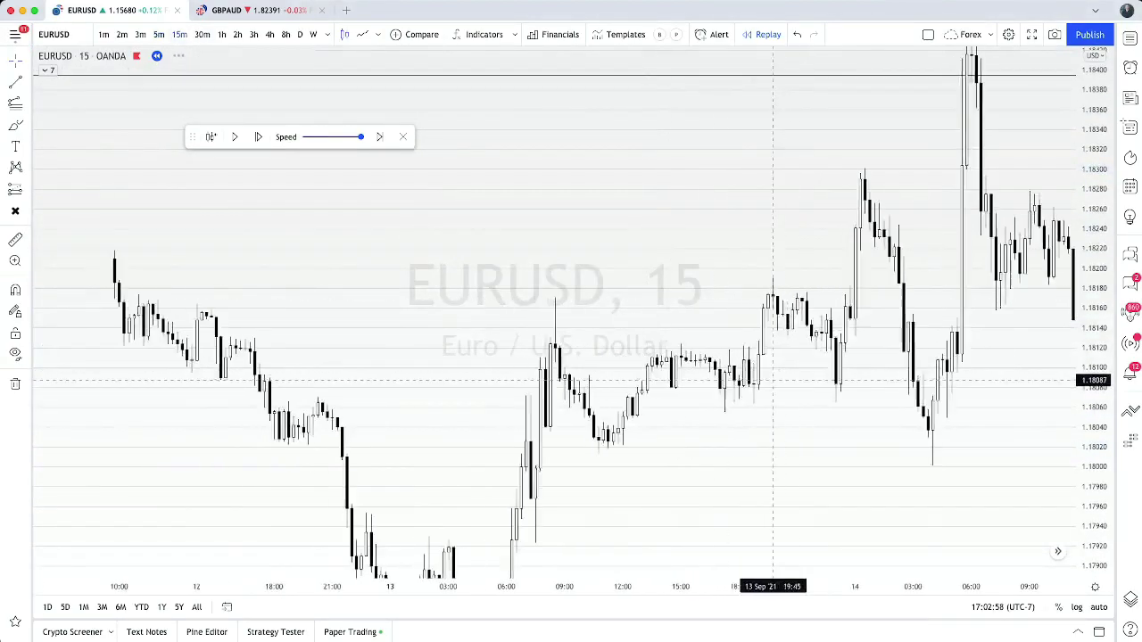
left_click_drag(936, 366, 406, 395)
scroll(621, 443, "up", 3)
left_click_drag(622, 443, 201, 362)
left_click_drag(90, 361, 802, 410)
left_click_drag(152, 325, 713, 393)
left_click_drag(219, 357, 735, 343)
scroll(736, 342, "left", 15)
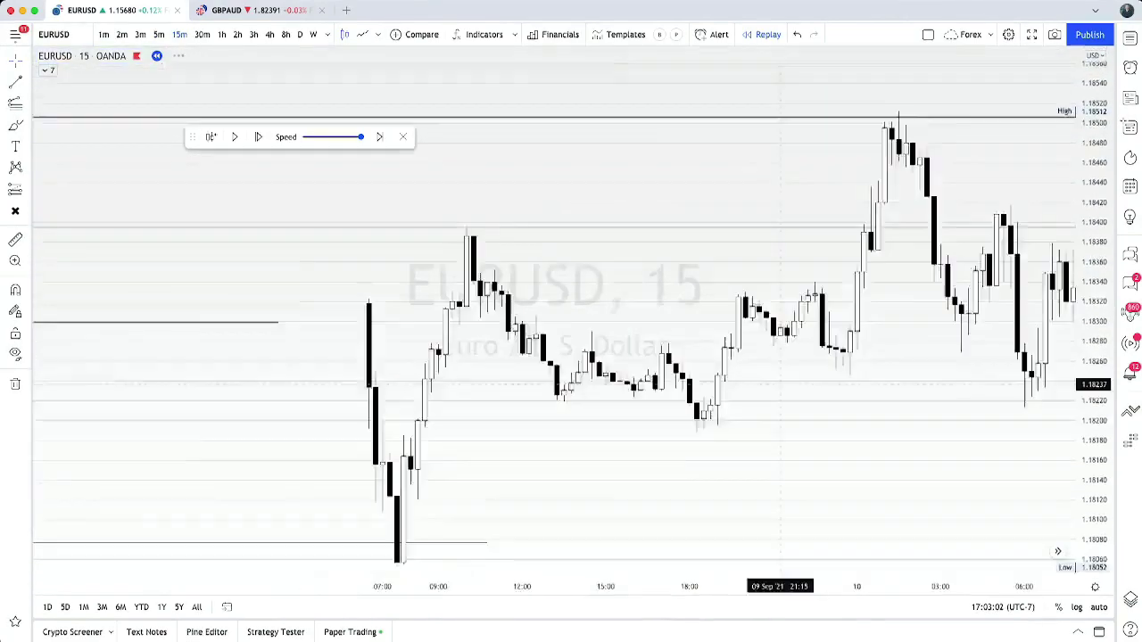
left_click_drag(466, 415, 405, 292)
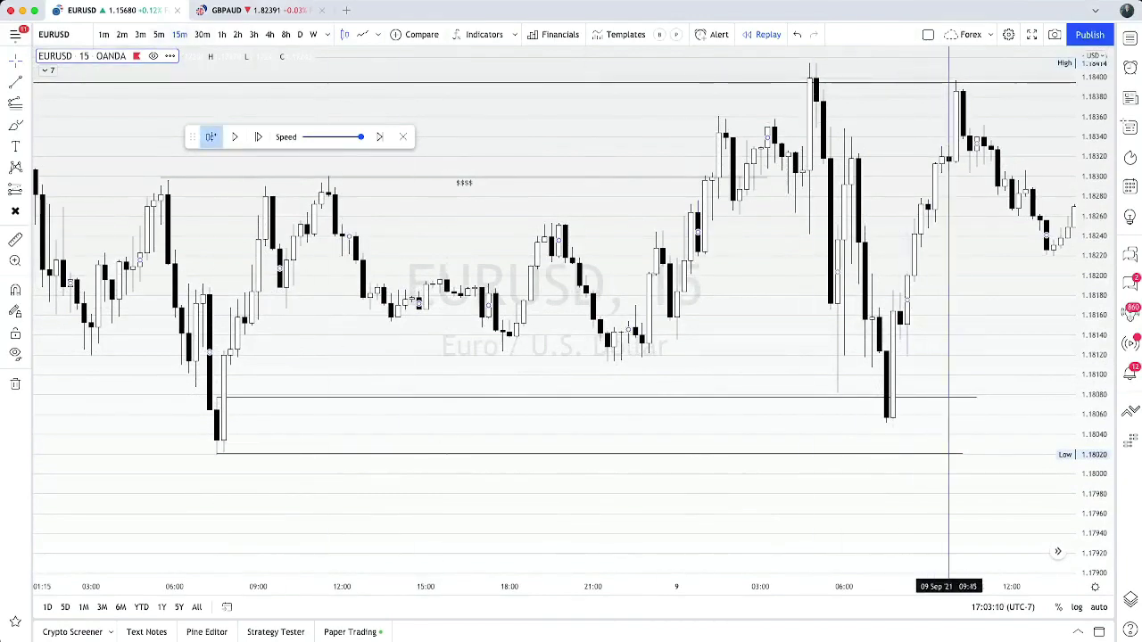
left_click(962, 283)
left_click_drag(941, 284, 985, 281)
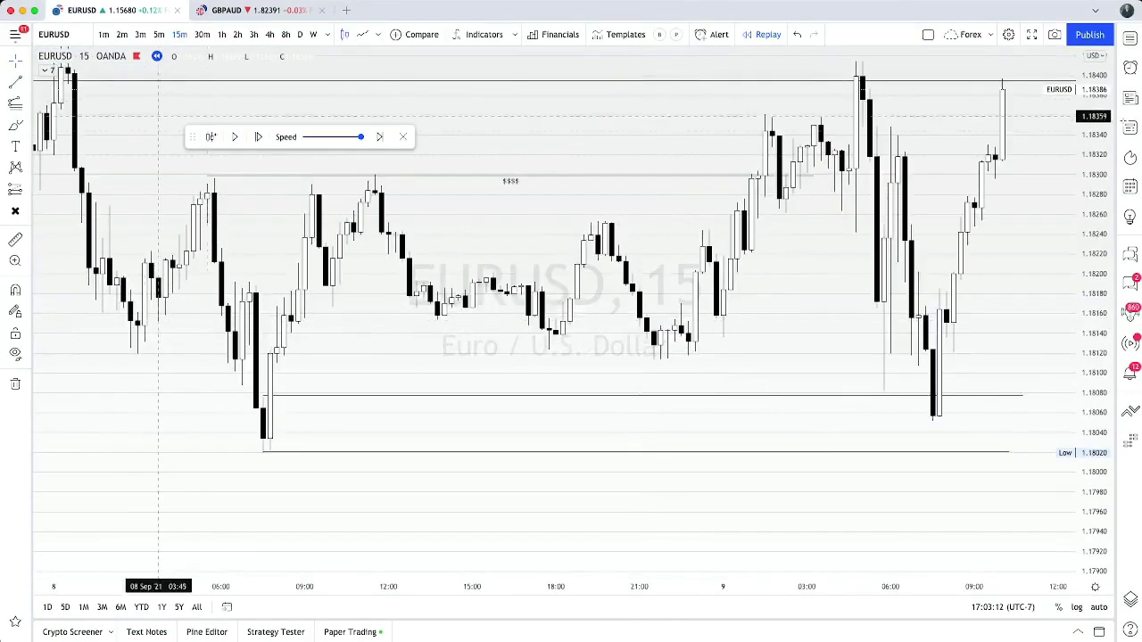
On the 5-minute chart, lower the upper line of the 8 September low zone to about 1.18058 and level it
left_click(159, 35)
left_click_drag(277, 334, 908, 287)
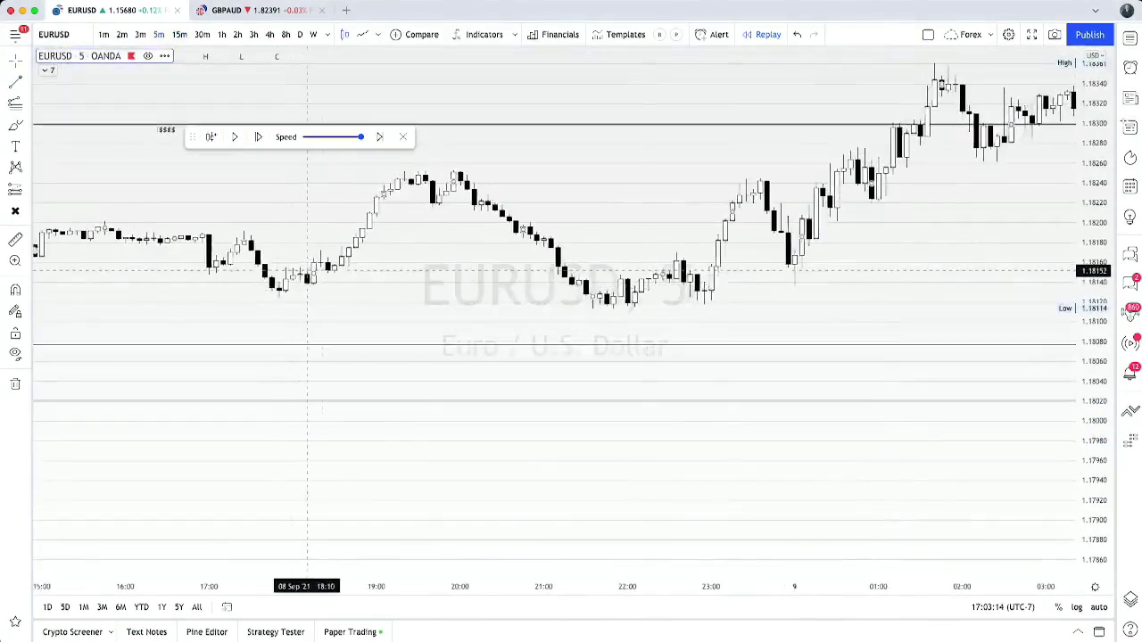
left_click_drag(306, 273, 856, 303)
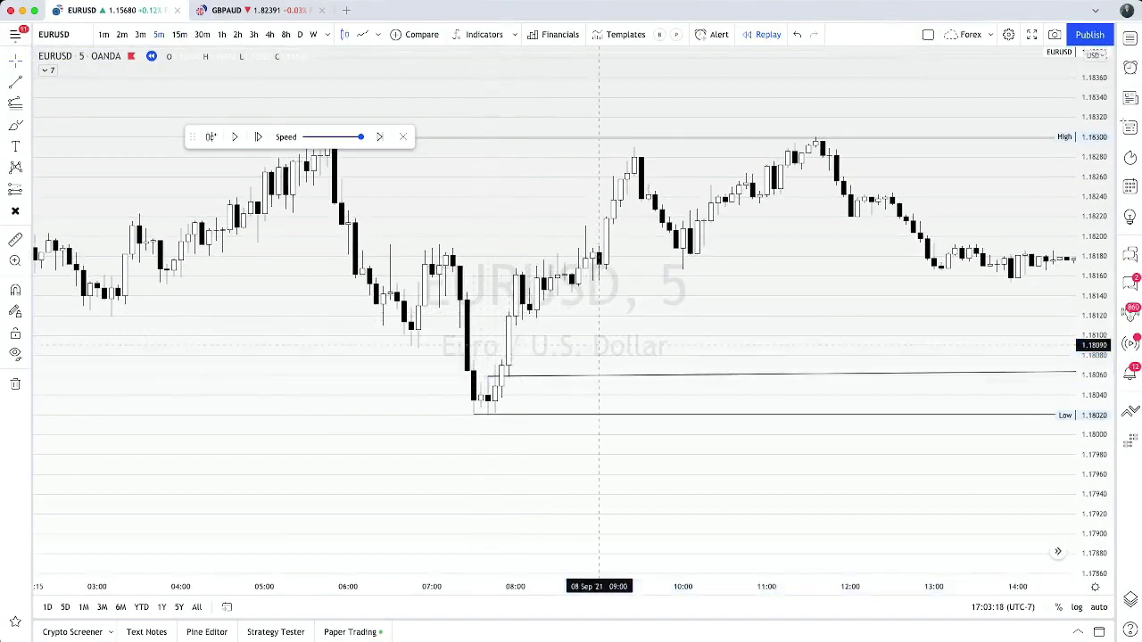
scroll(660, 321, "up", 3)
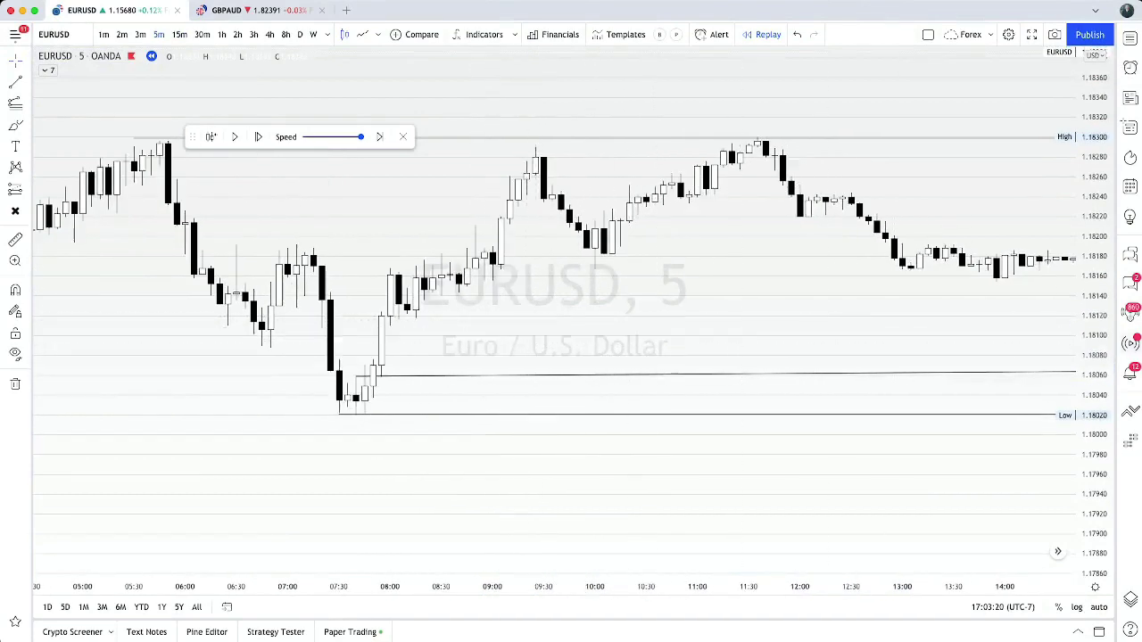
left_click_drag(1096, 379, 1096, 269)
left_click_drag(680, 327, 606, 357)
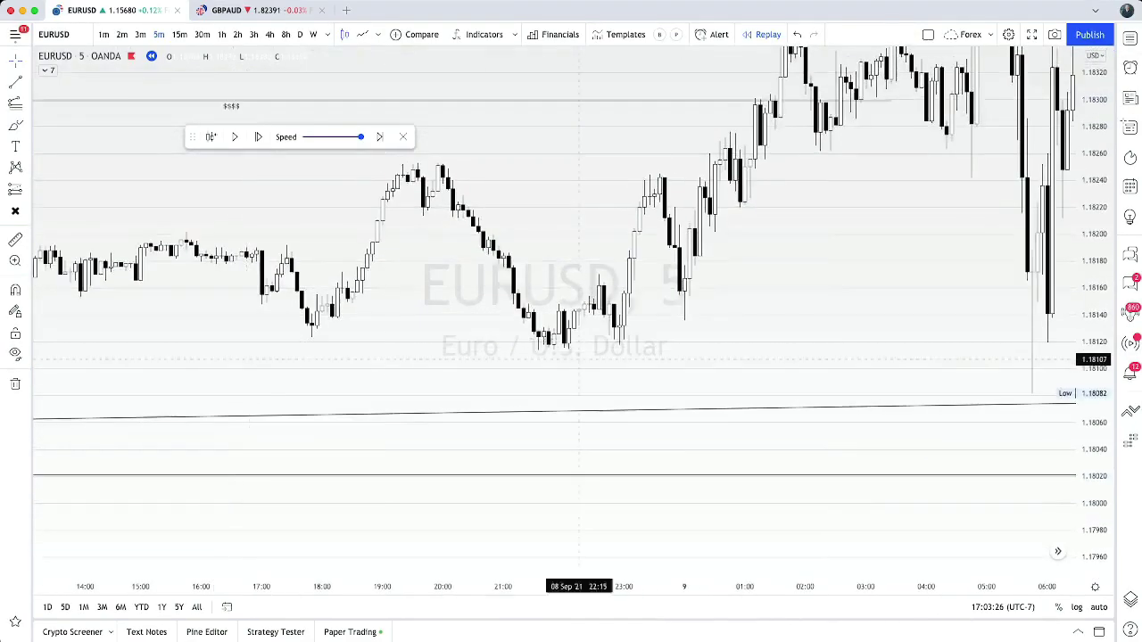
left_click(817, 363, "shift")
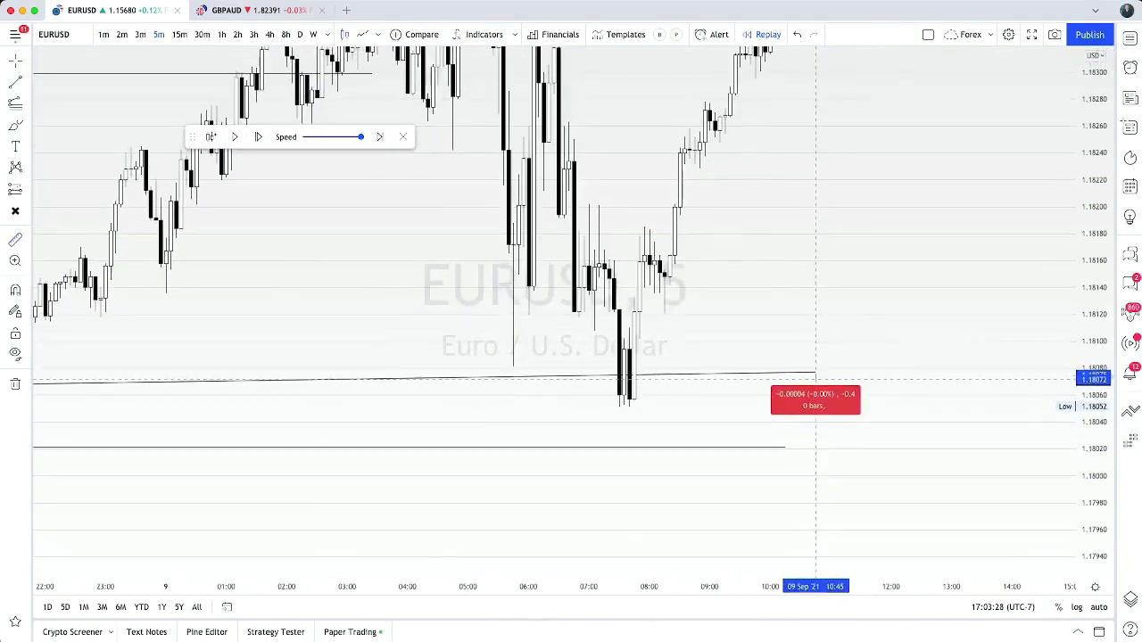
left_click(830, 381)
left_click_drag(815, 375, 653, 420)
left_click(819, 386)
Place a long position at the 9 September low with entry at 1.18058 and stop at 1.18021 on the zone's lower line
scroll(836, 384, "down", 5)
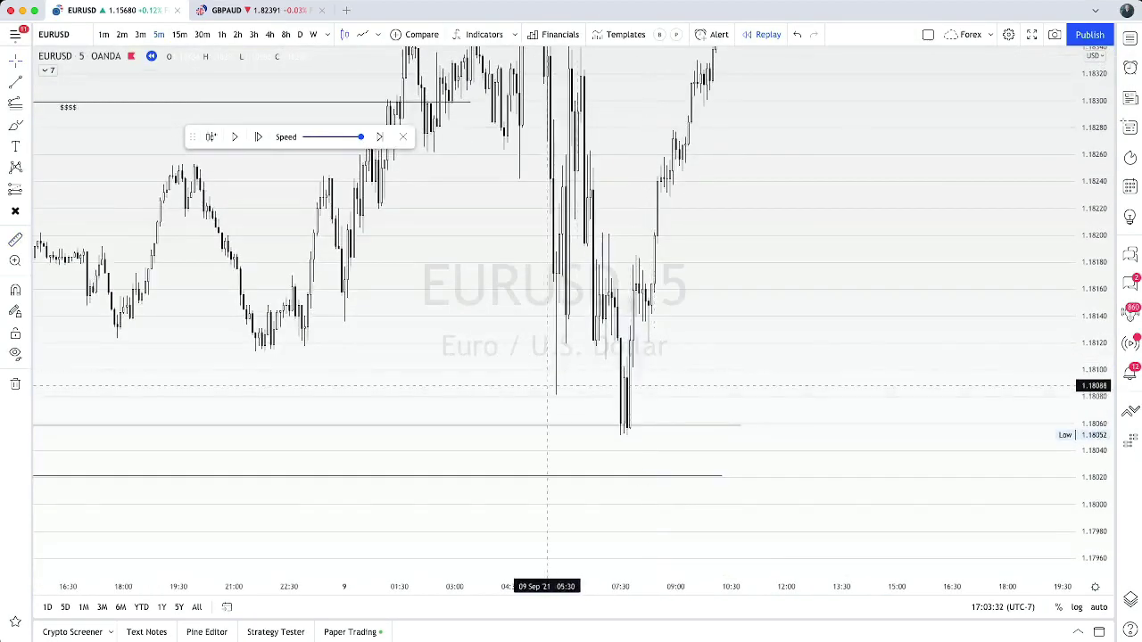
left_click_drag(204, 344, 611, 314)
scroll(611, 314, "right", 10)
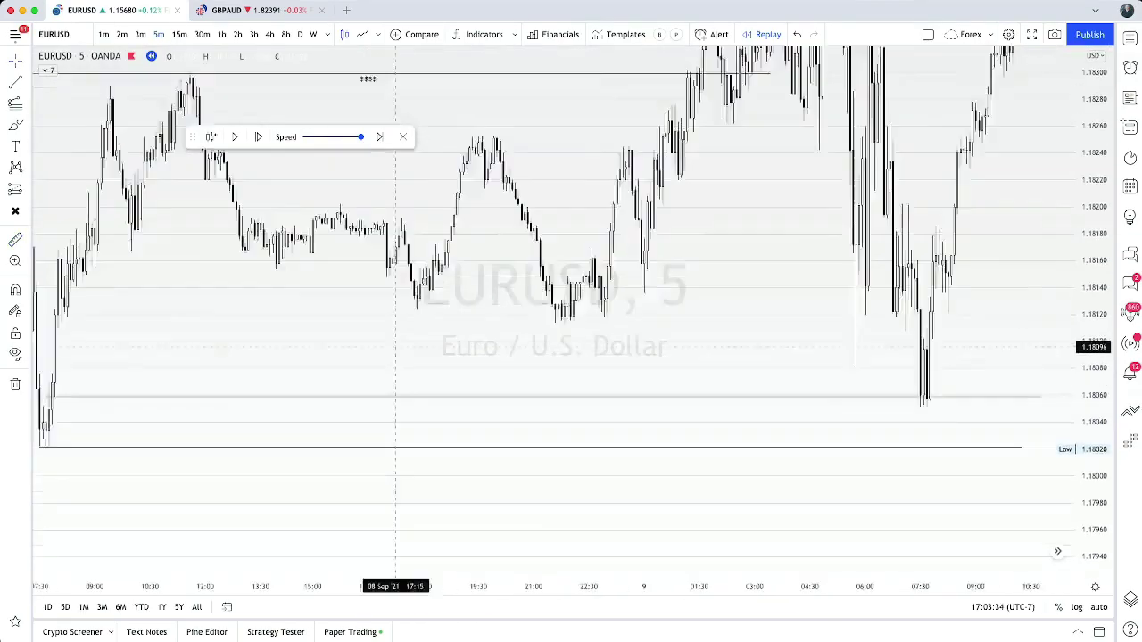
scroll(540, 353, "up", 2)
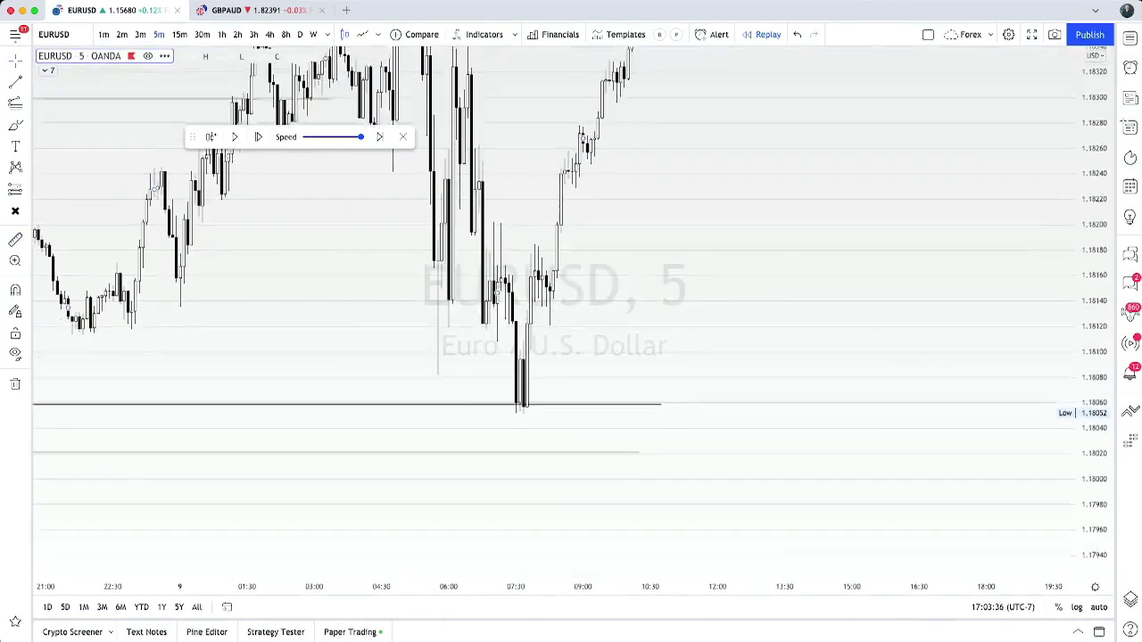
left_click_drag(533, 259, 610, 291)
left_click(28, 189)
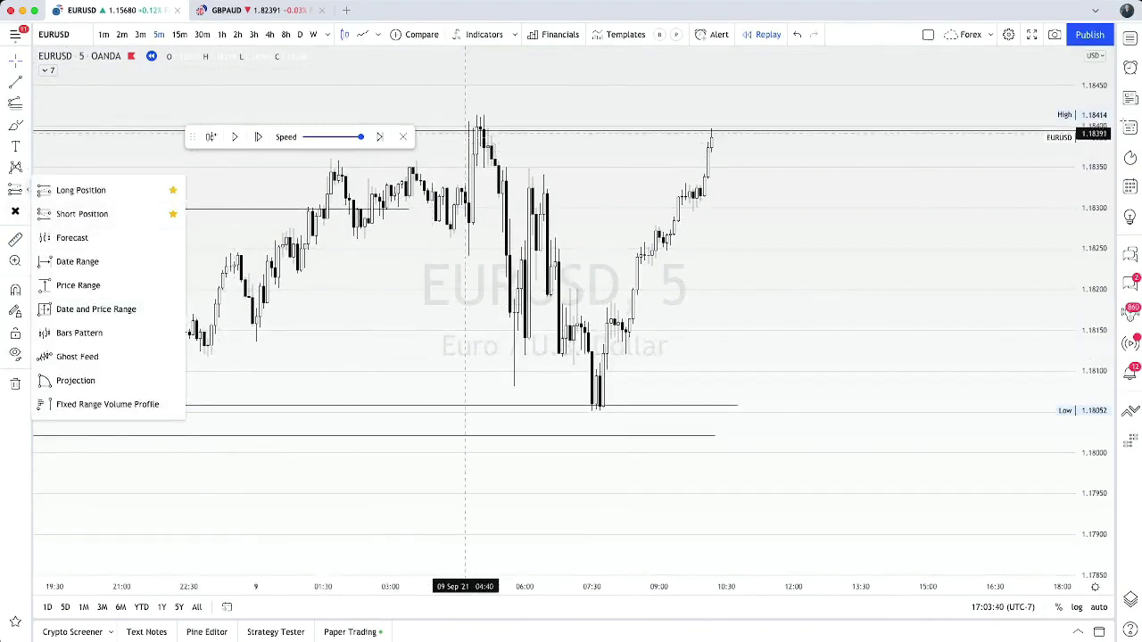
left_click(81, 190)
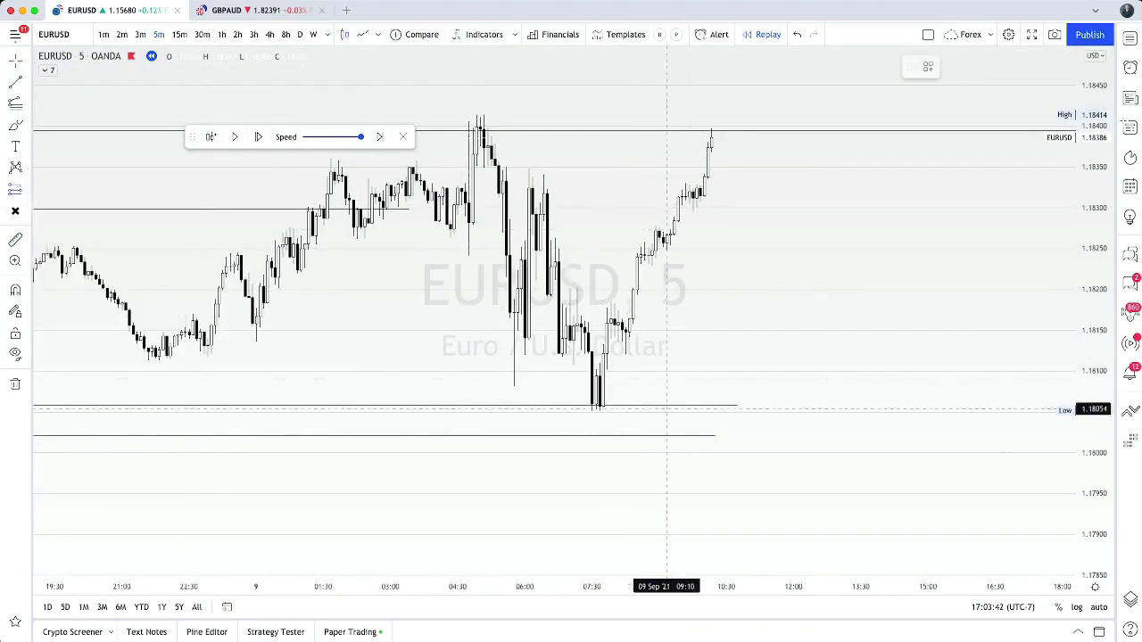
left_click(600, 406)
left_click_drag(596, 464, 595, 435)
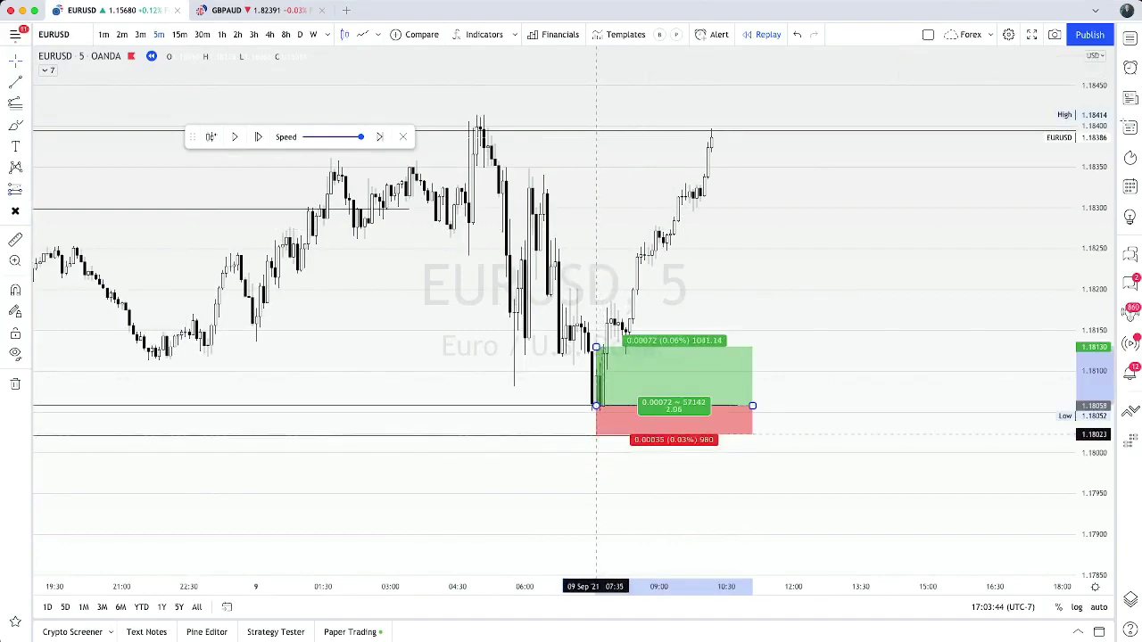
Raise the long position's target to 1.18489, just below the upper horizontal line
scroll(596, 435, "down", 3)
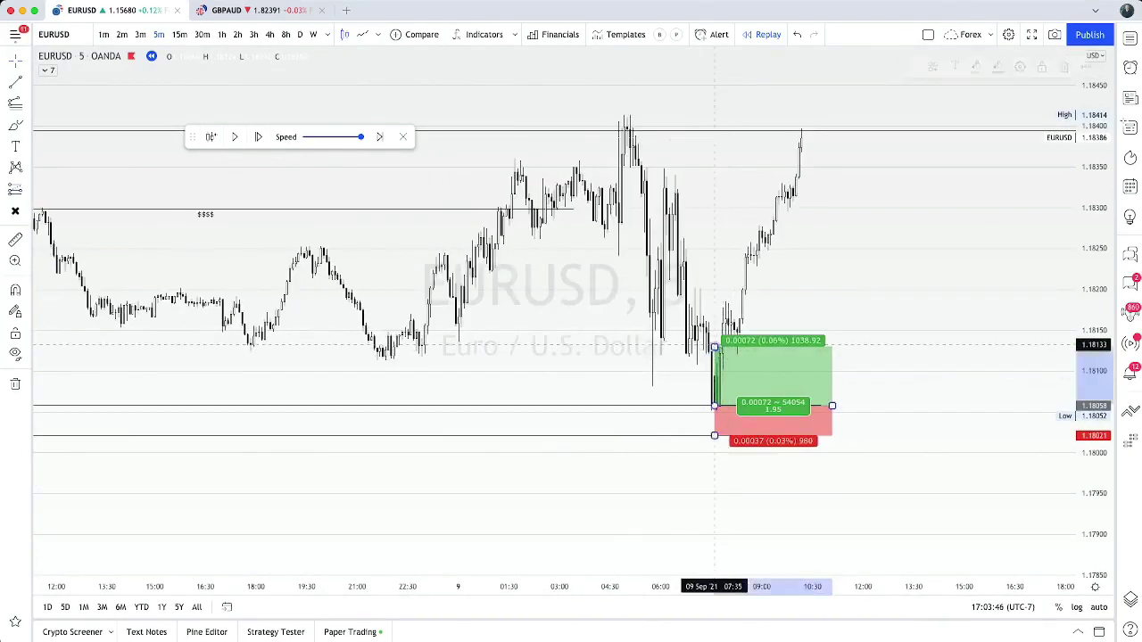
left_click_drag(713, 346, 713, 117)
left_click_drag(970, 312, 996, 363)
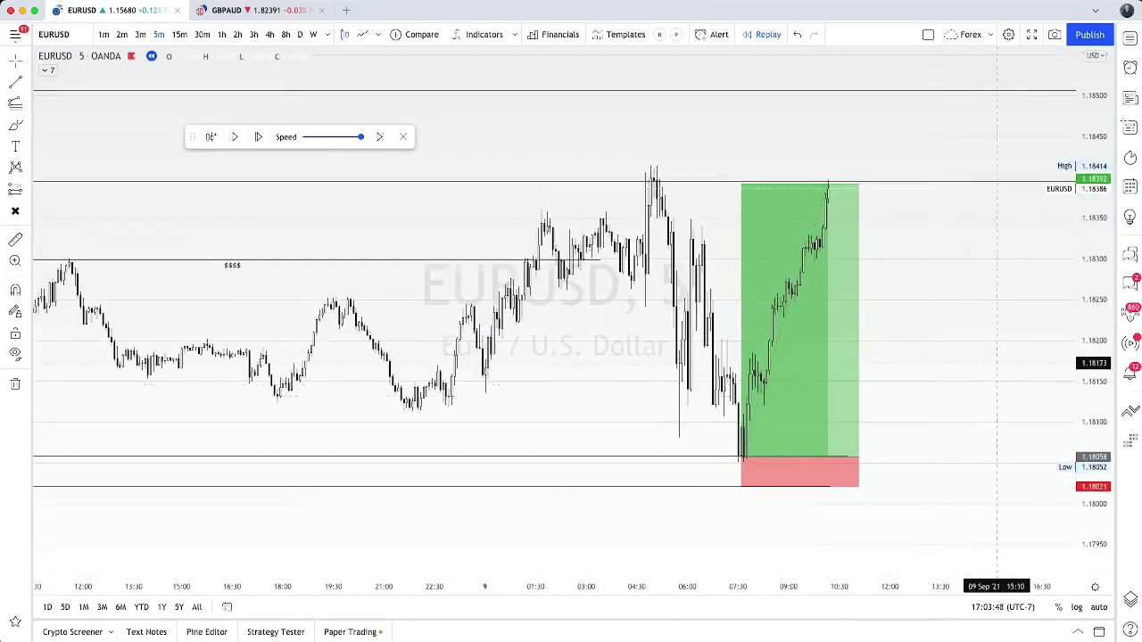
left_click_drag(1094, 330, 1093, 450)
left_click_drag(958, 369, 871, 403)
left_click_drag(655, 261, 654, 208)
scroll(660, 208, "up", 3)
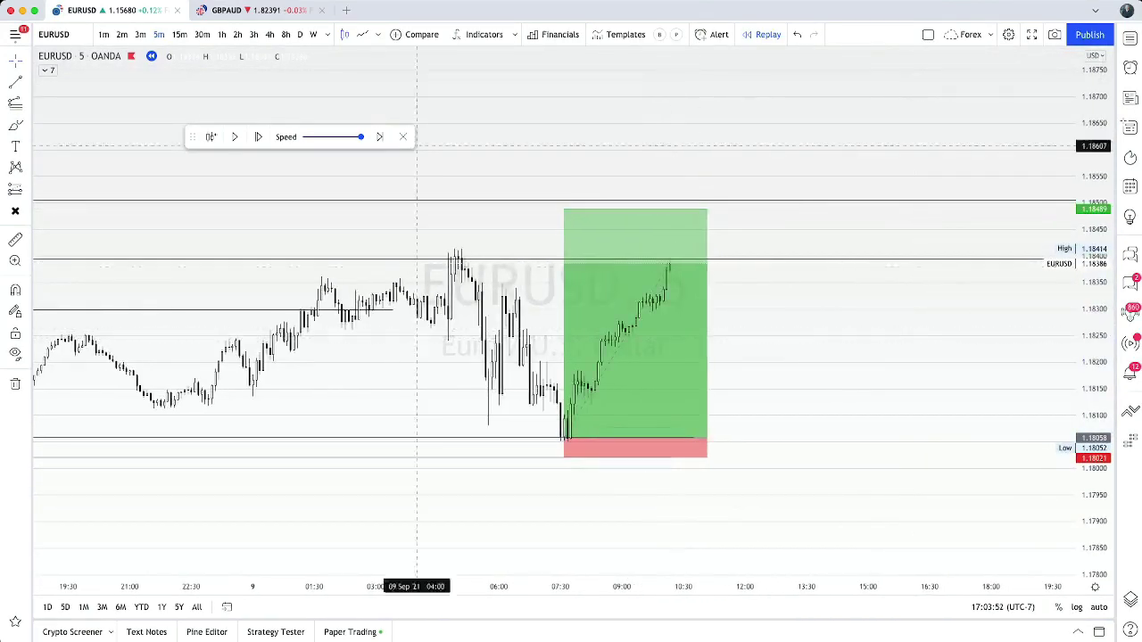
Play the replay on the 5-minute chart until price reaches the upper line on 10 September, and pause it
left_click(235, 136)
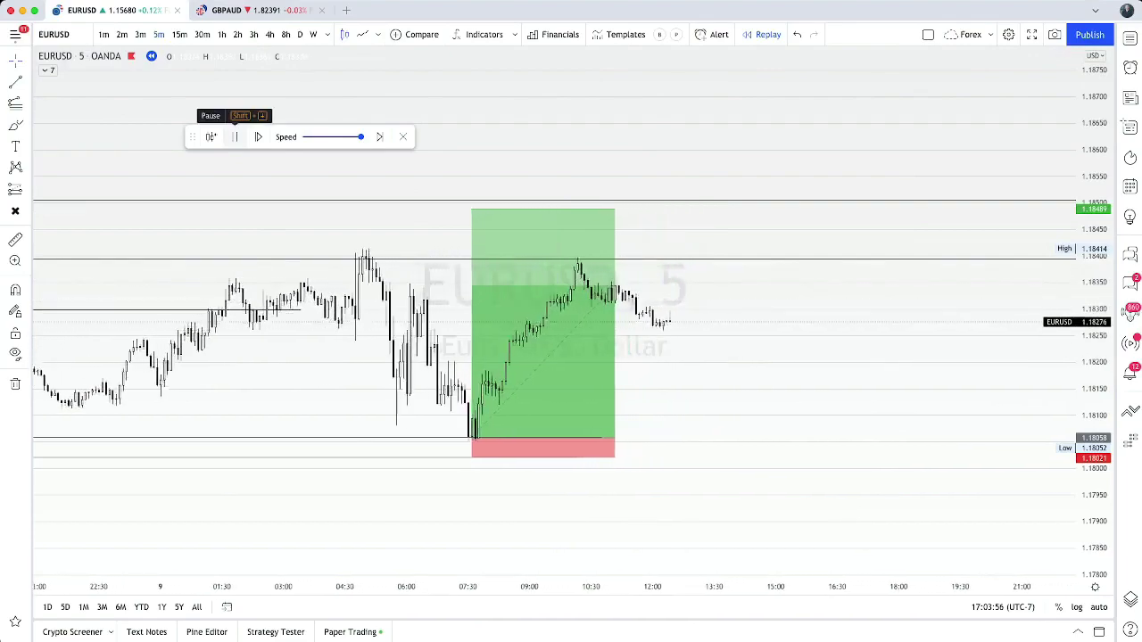
scroll(530, 347, "down", 5)
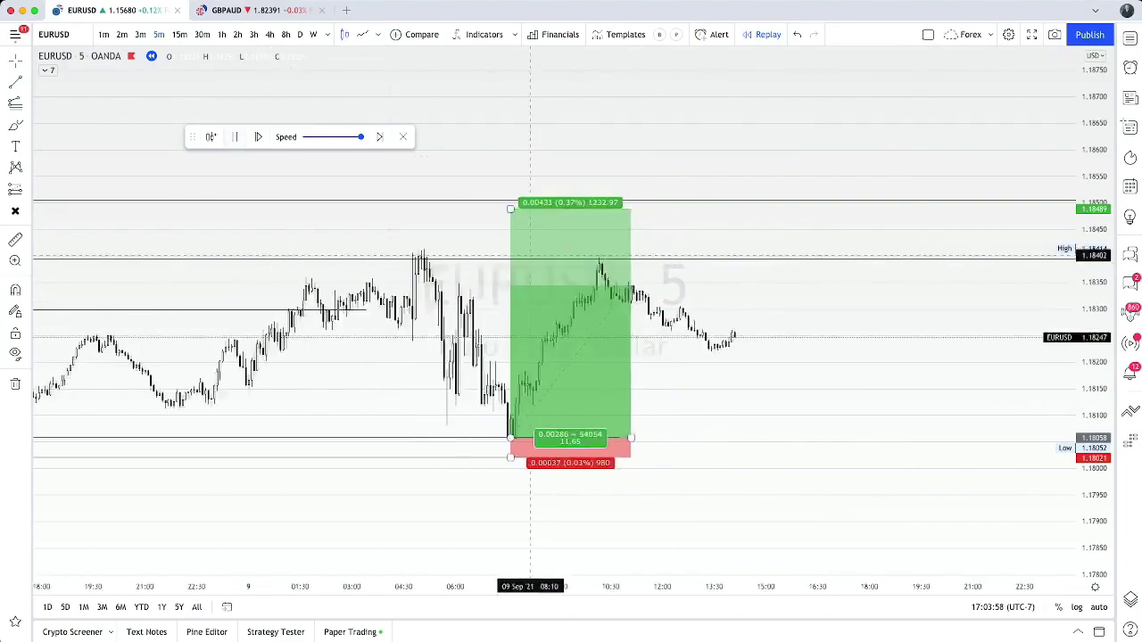
left_click_drag(1005, 379, 847, 397)
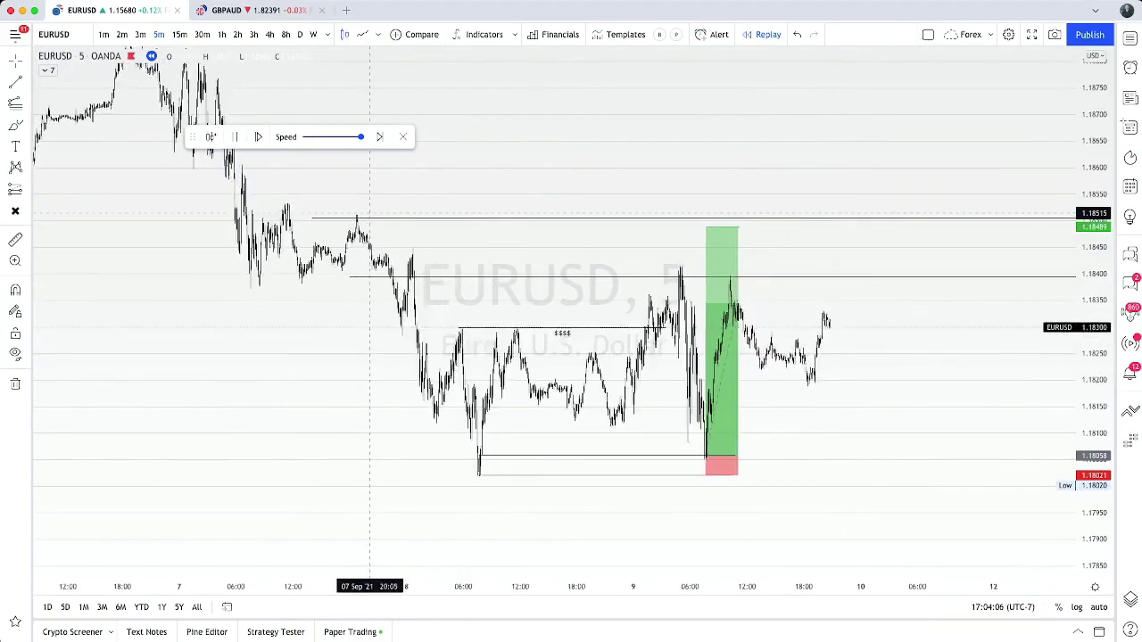
scroll(379, 271, "up", 2)
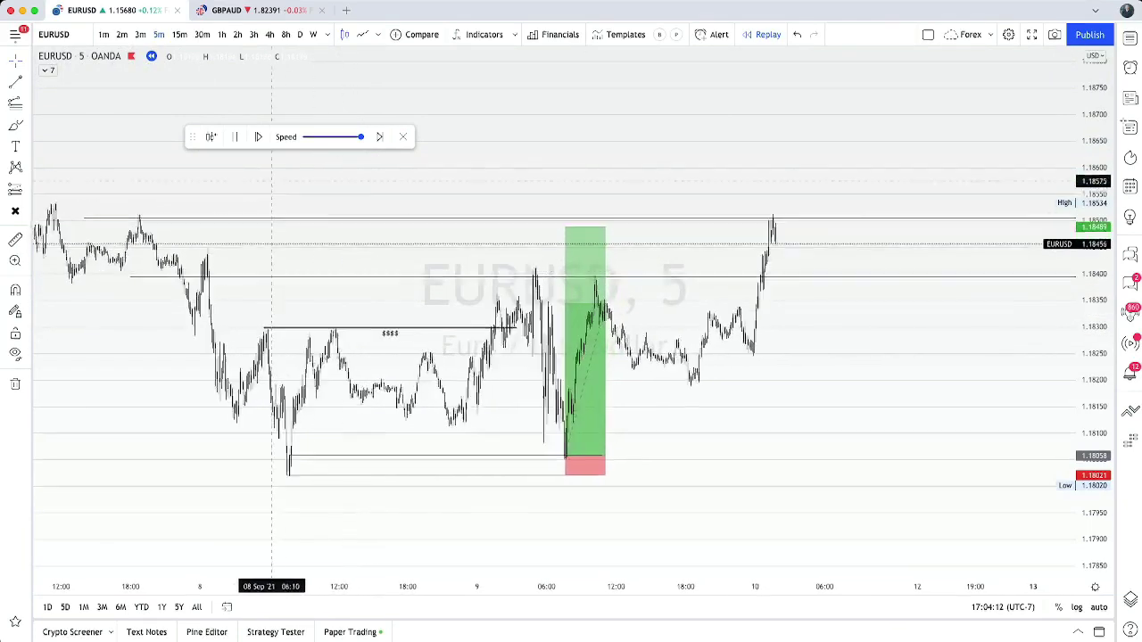
left_click(235, 137)
Set the long position's target to 1.18500 and extend its right edge past the early 10 September high
left_click_drag(763, 391, 800, 413)
left_click(636, 319)
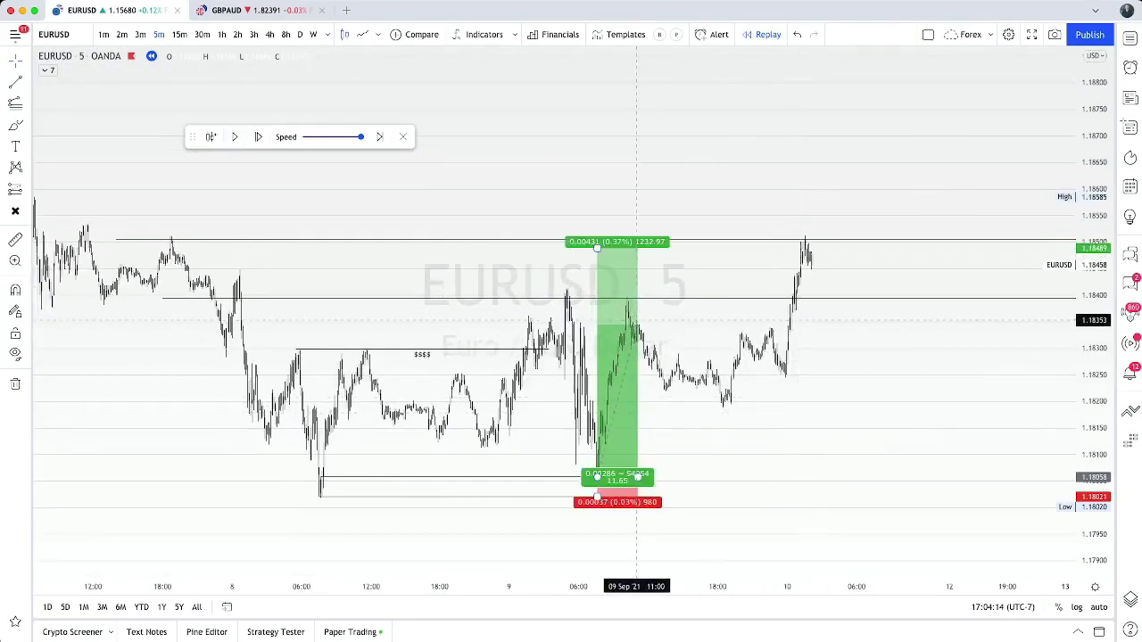
mouse_move(640, 478)
left_mouse_down()
mouse_move(816, 478)
mouse_move(627, 477)
left_mouse_up()
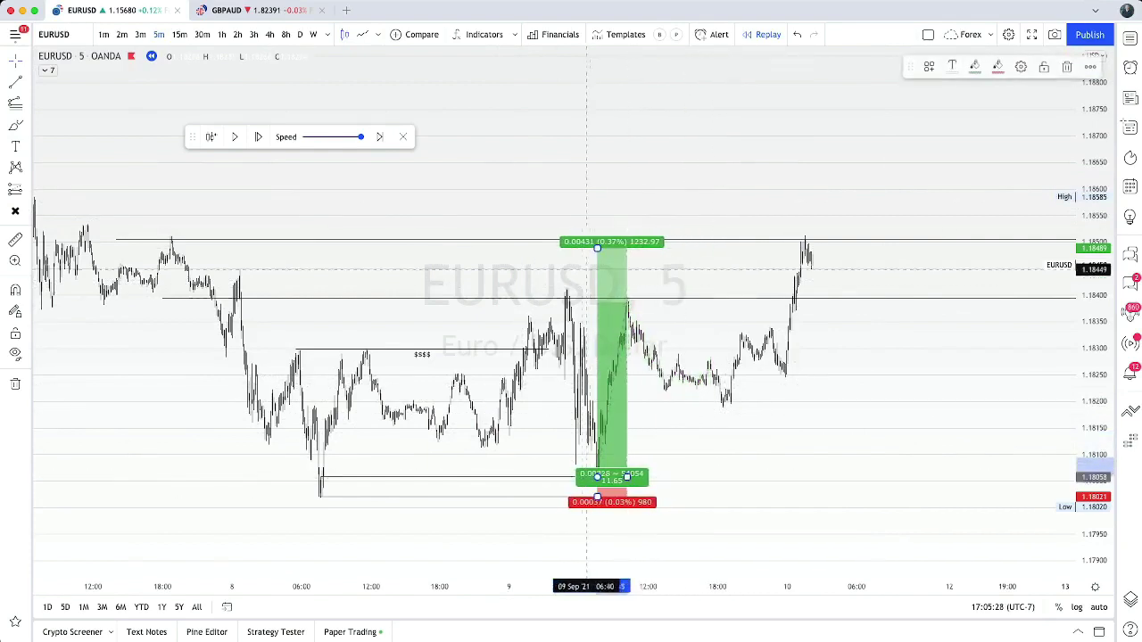
mouse_move(597, 246)
left_mouse_down()
mouse_move(597, 307)
mouse_move(597, 241)
left_mouse_up()
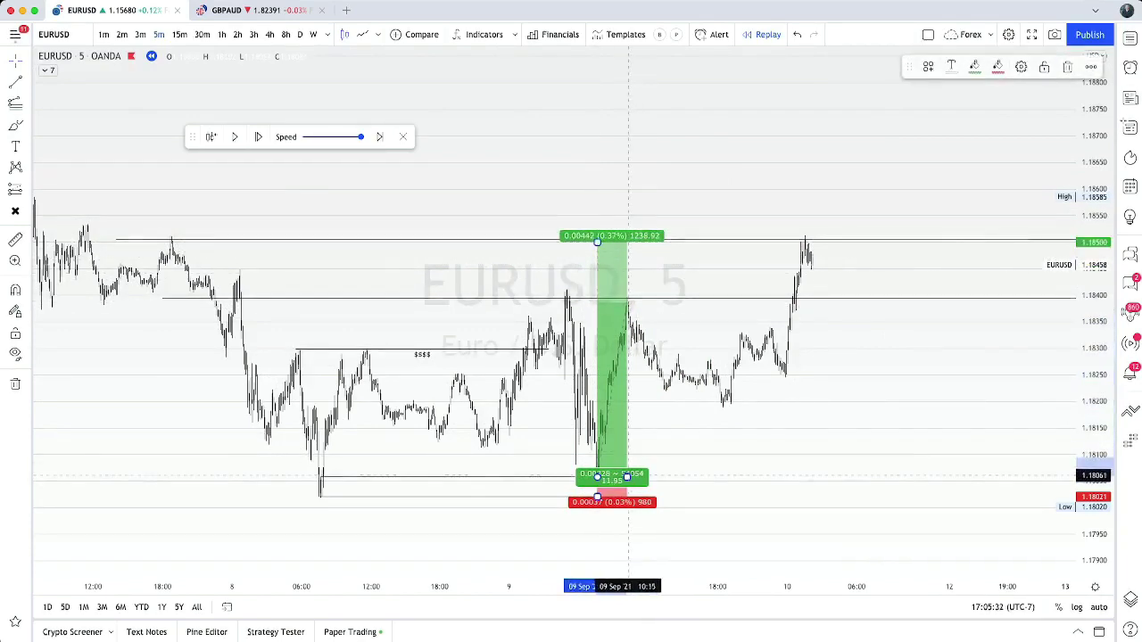
left_click_drag(628, 478, 846, 477)
left_click(905, 463)
scroll(904, 463, "down", 2)
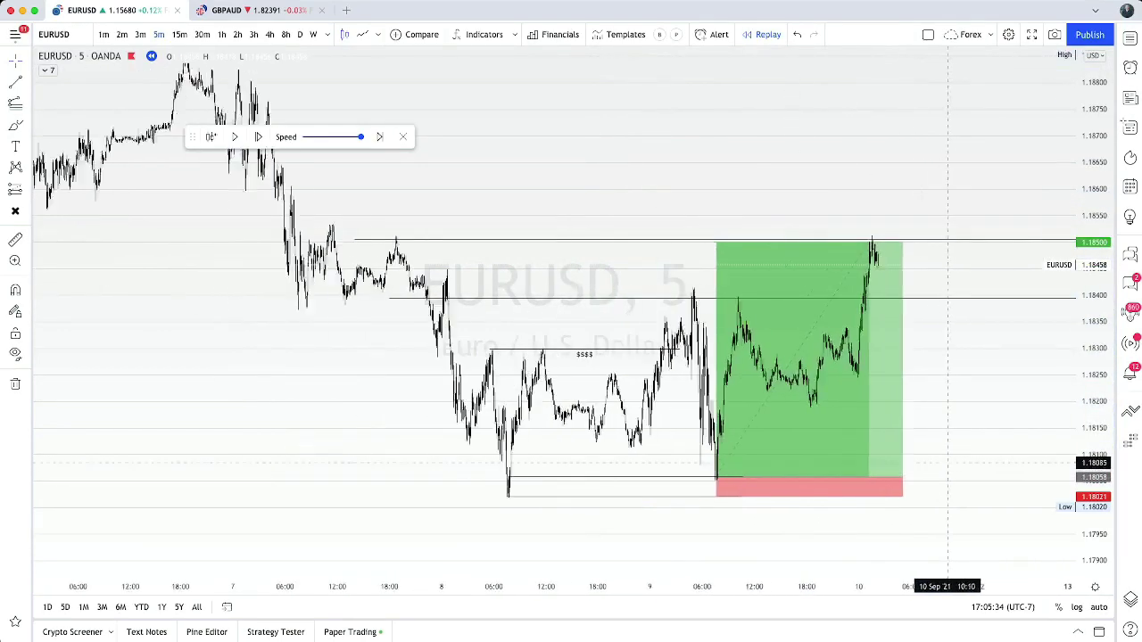
Examine the long trade from the 9 September entry to its target, together with the preceding liquidity levels
left_click_drag(944, 463, 854, 459)
left_click_drag(1093, 245, 1093, 325)
left_click_drag(956, 417, 957, 424)
scroll(958, 425, "up", 1)
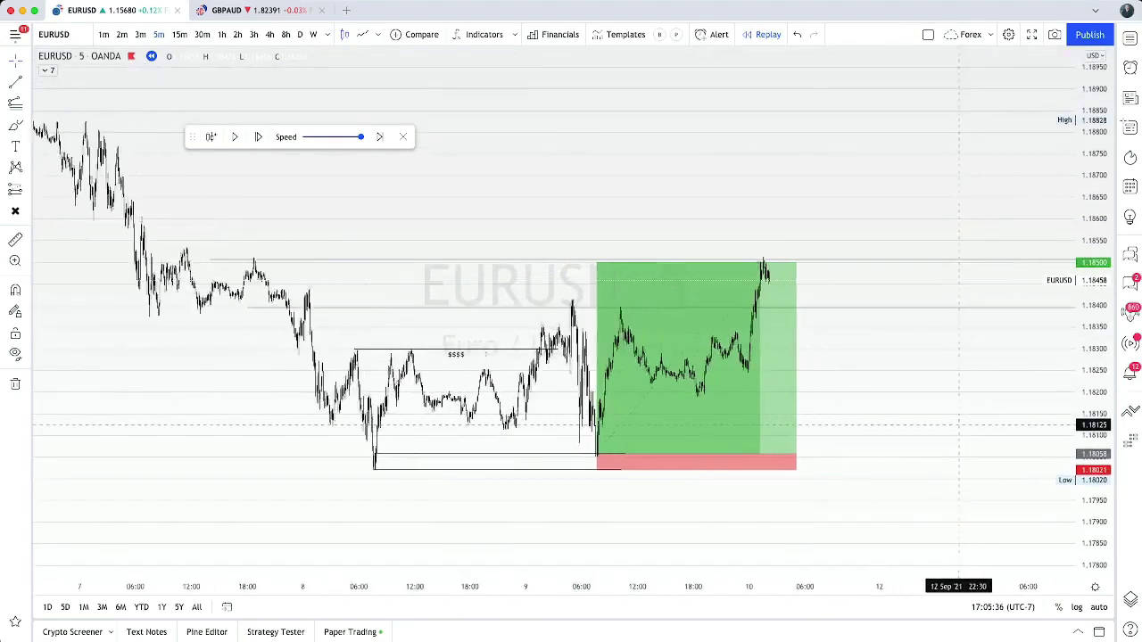
scroll(958, 424, "up", 1)
left_click_drag(1093, 420, 1093, 324)
left_click_drag(912, 398, 955, 370)
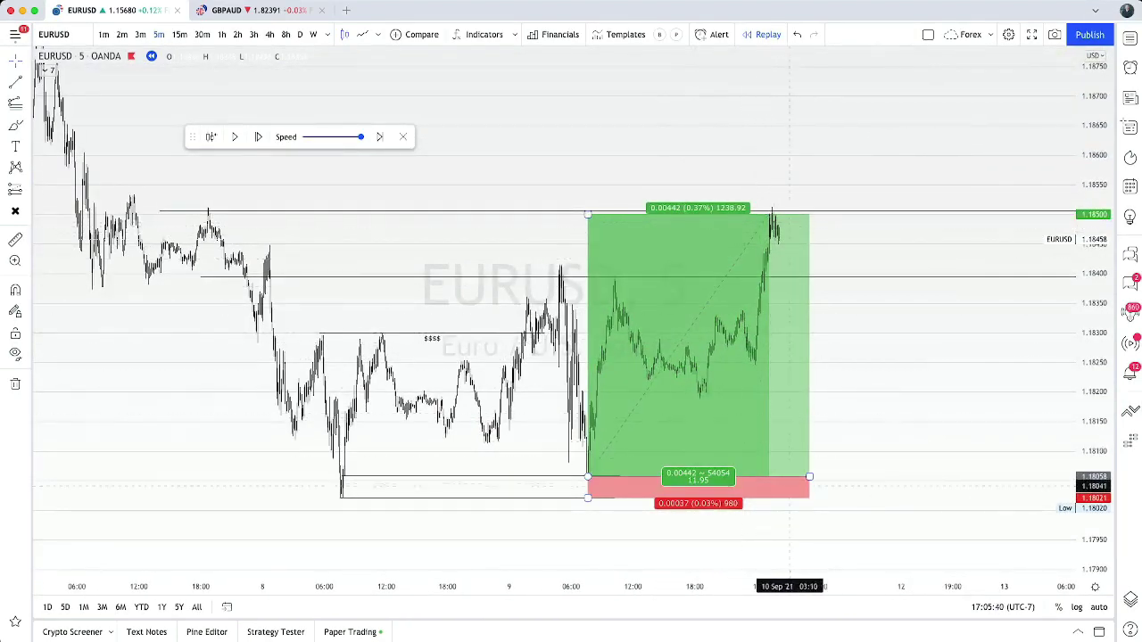
left_click(883, 491)
scroll(920, 387, "up", 3)
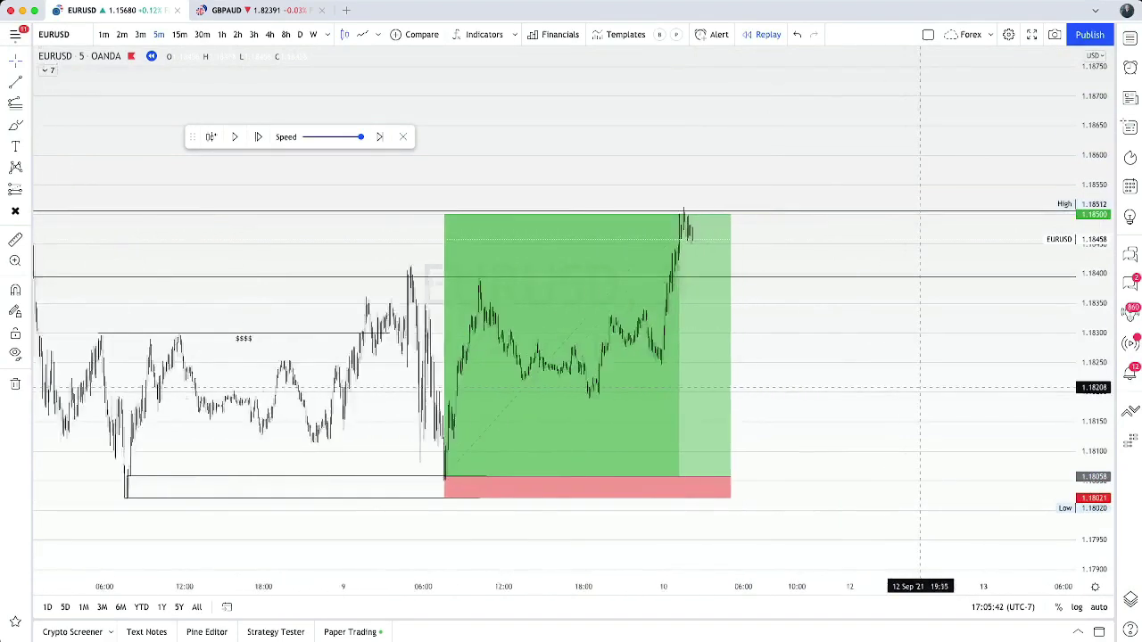
left_click_drag(803, 412, 878, 442)
scroll(878, 442, "down", 2)
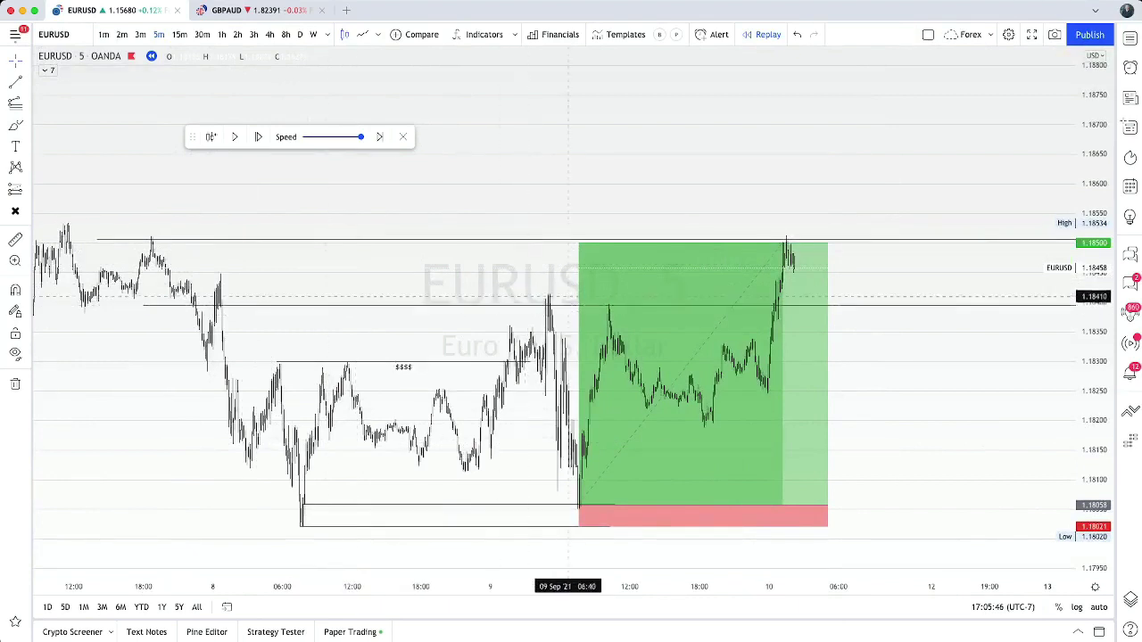
left_click(721, 413)
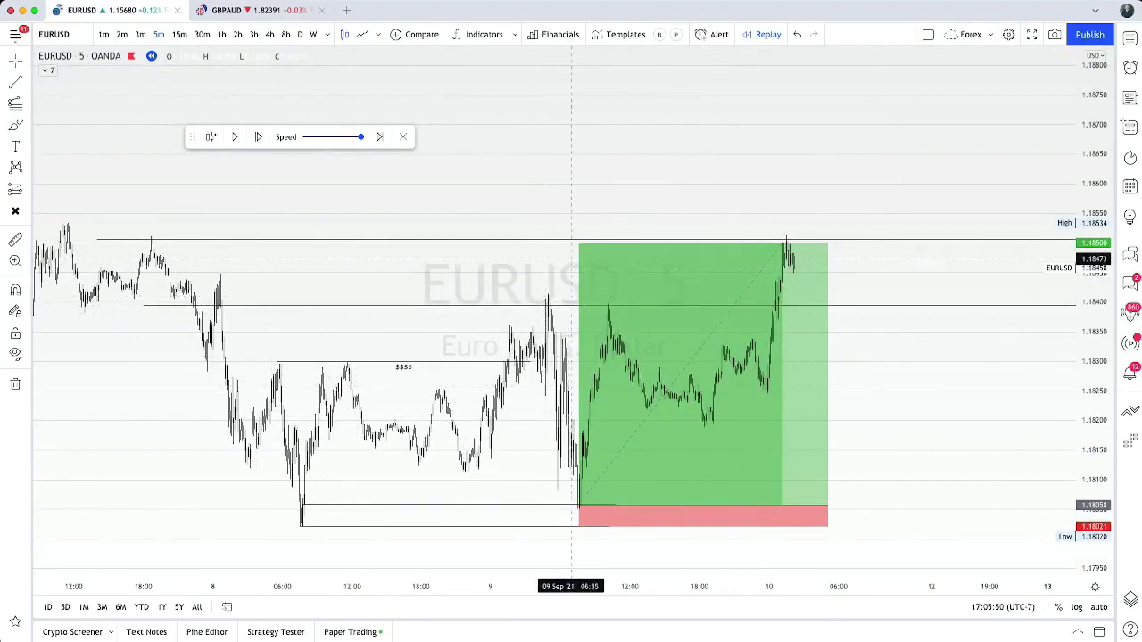
Raise the long position's target to 1.18505, level with the upper horizontal line
left_click_drag(580, 242, 582, 303)
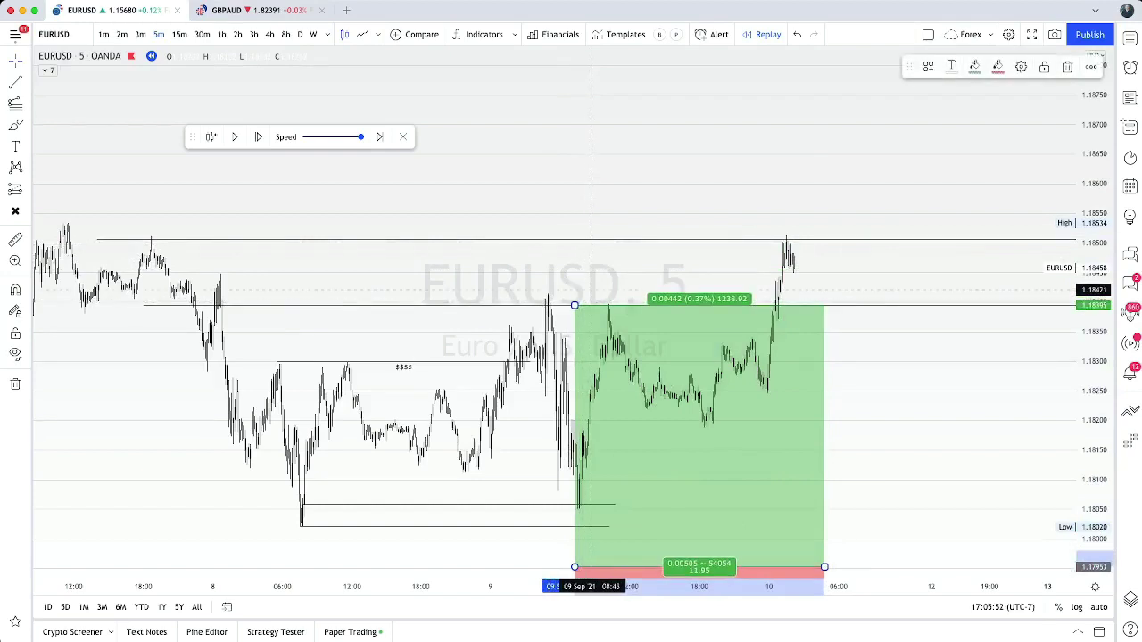
key("super+z")
mouse_move(578, 241)
left_mouse_down()
mouse_move(577, 309)
mouse_move(578, 240)
left_mouse_up()
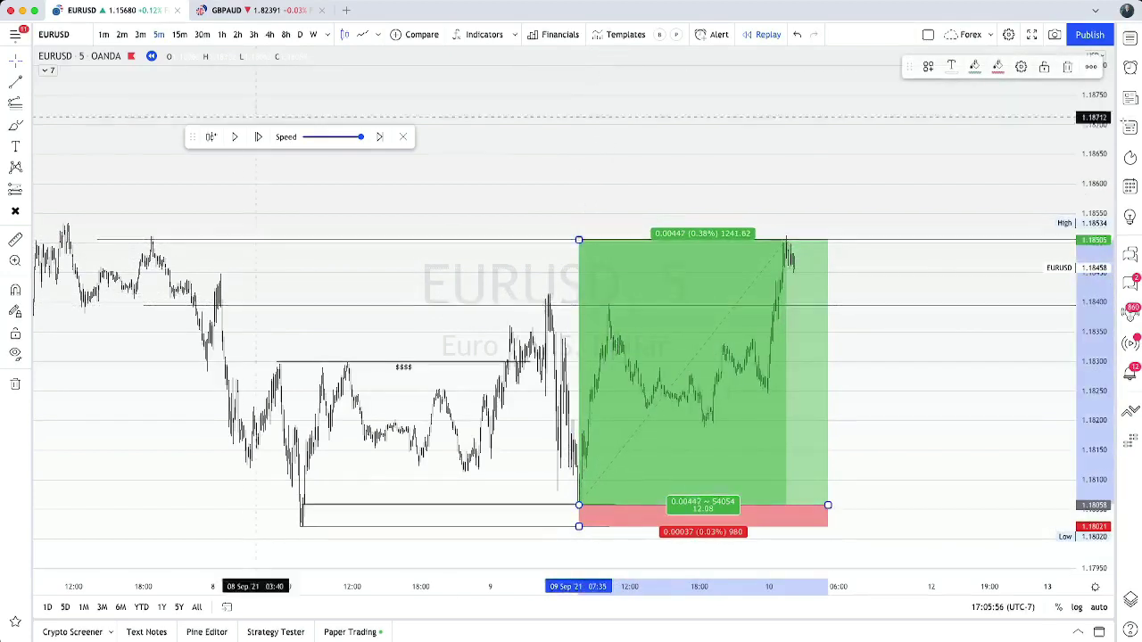
Delete the long position, the entry-level line just above the 8 September low, and the "$$$$" liquidity line
key("Delete")
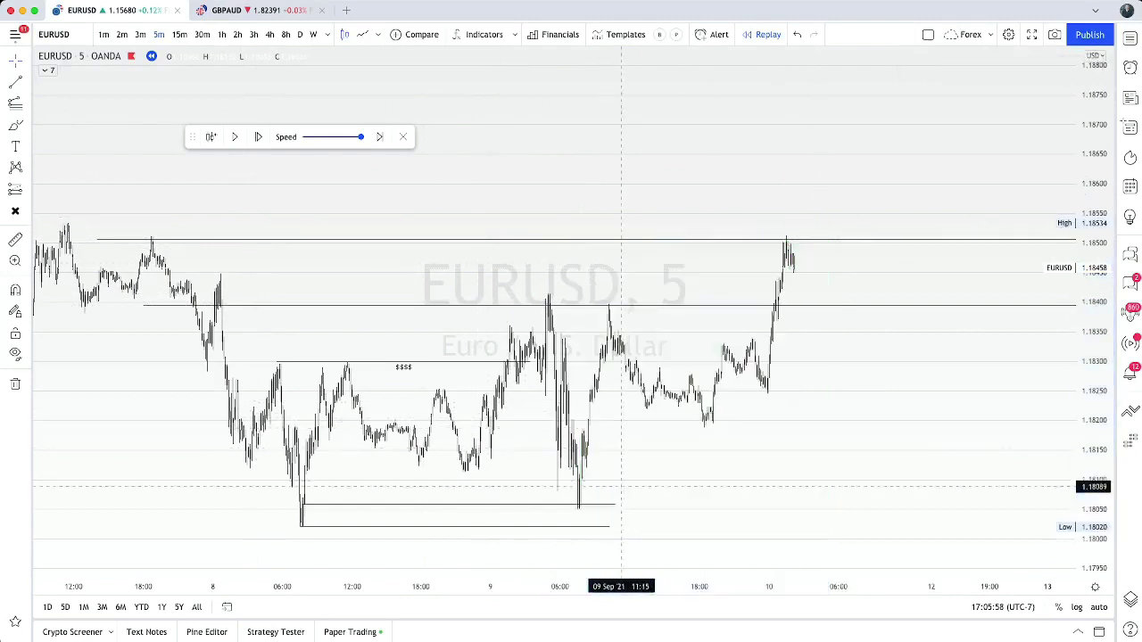
left_click(599, 506)
key("Delete")
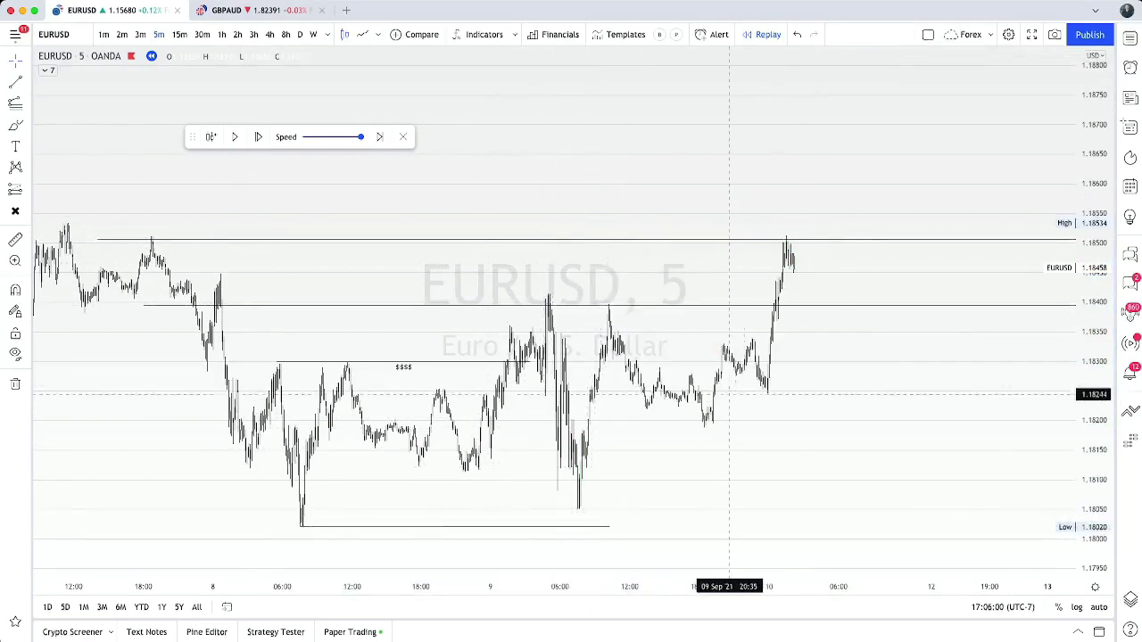
scroll(490, 347, "down", 1)
left_click(482, 361)
key("Delete")
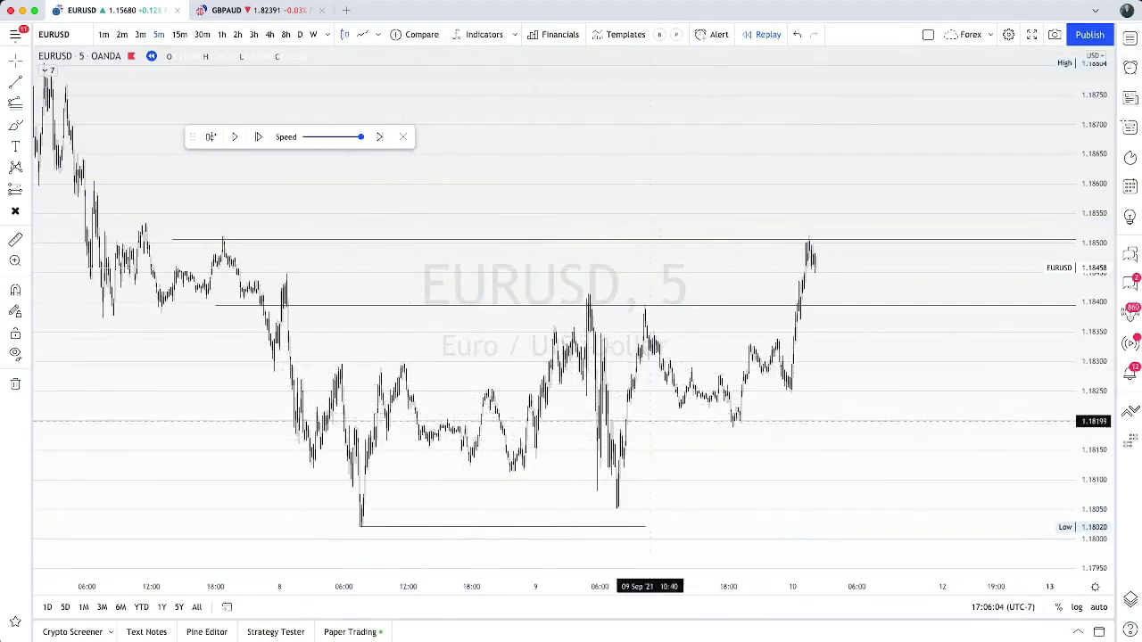
Switch the chart to the 4-hour timeframe and restart the replay from the 10 September 02:00 candle
scroll(625, 432, "down", 2)
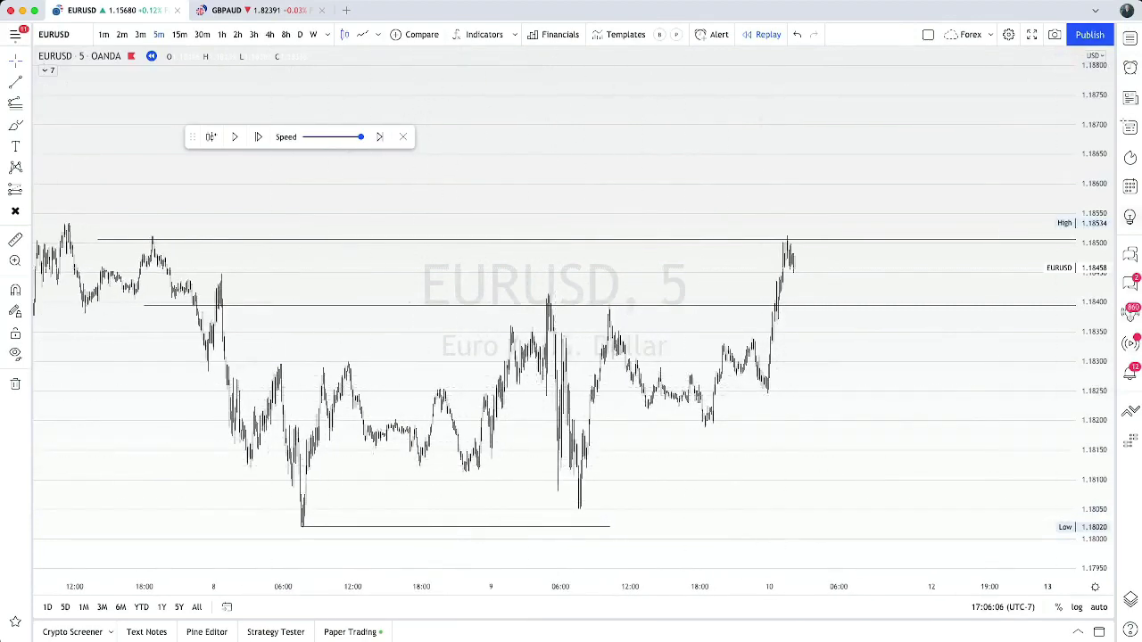
left_click_drag(1094, 384, 1094, 495)
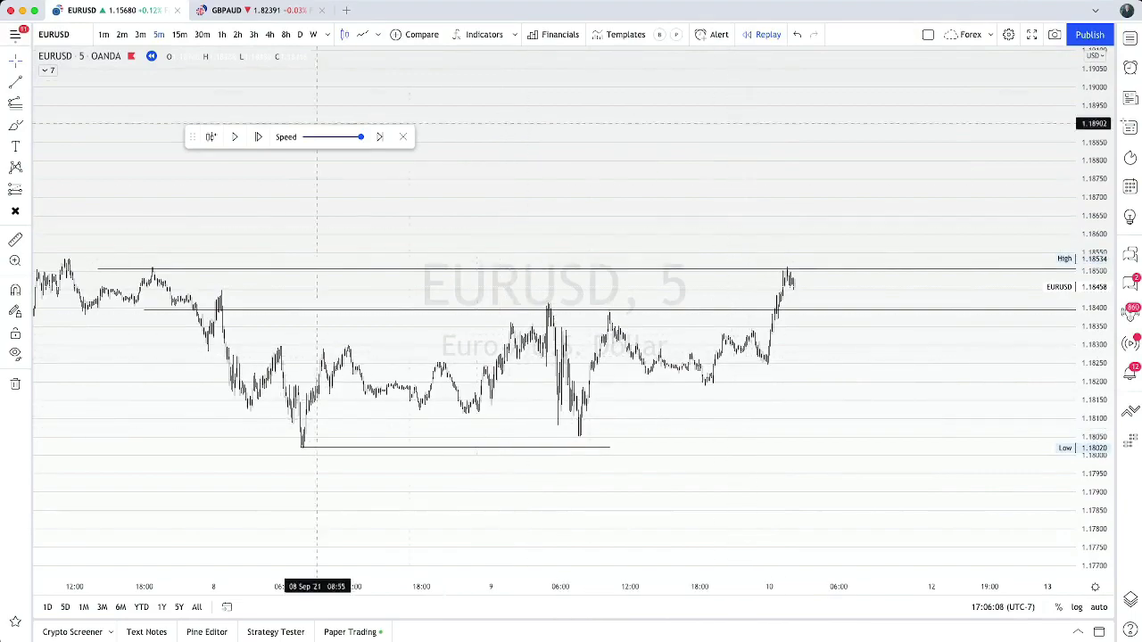
left_click(270, 33)
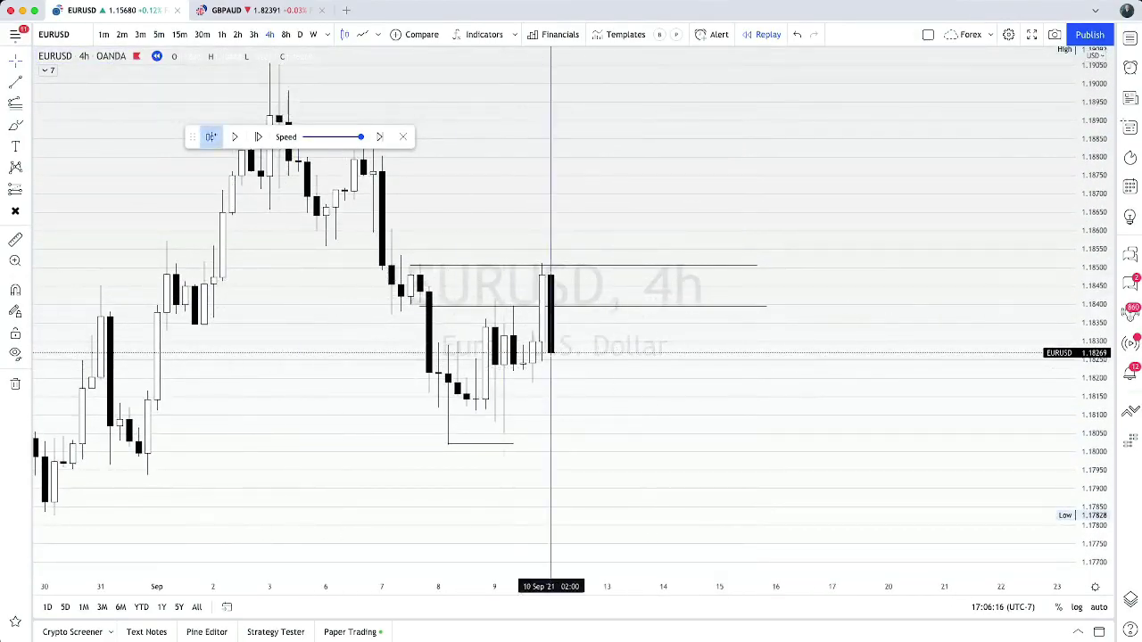
left_click(550, 267)
Examine the 4-hour rally from late August and the pullback leading into the 10 September high
scroll(553, 265, "left", 5)
scroll(536, 386, "right", 3)
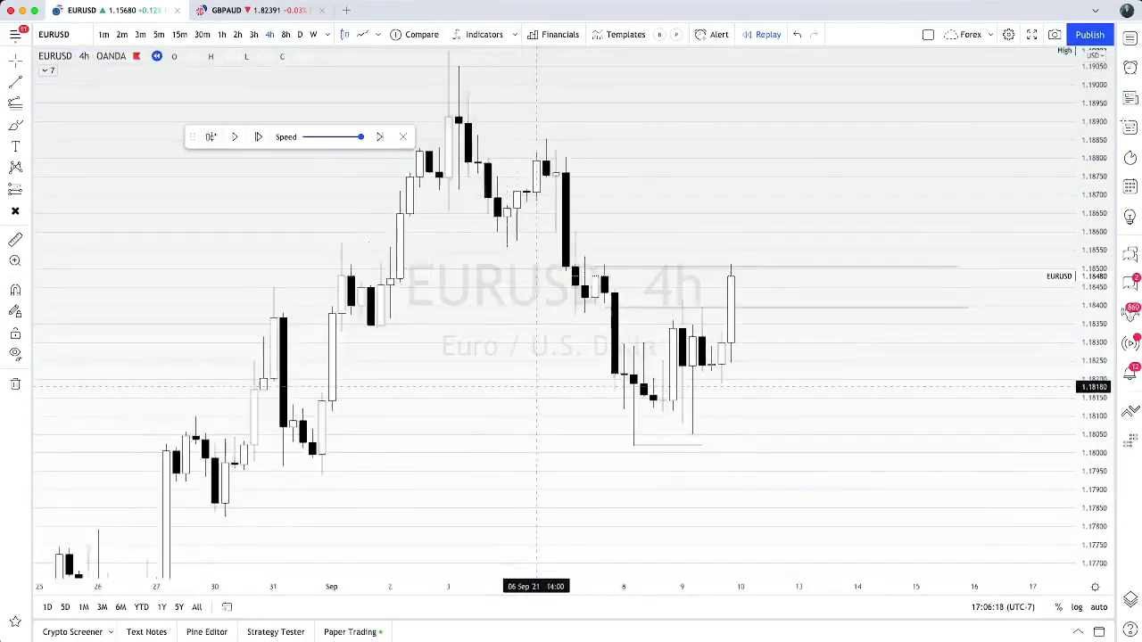
scroll(536, 387, "up", 2)
left_click_drag(1092, 205, 1092, 356)
scroll(945, 433, "down", 5)
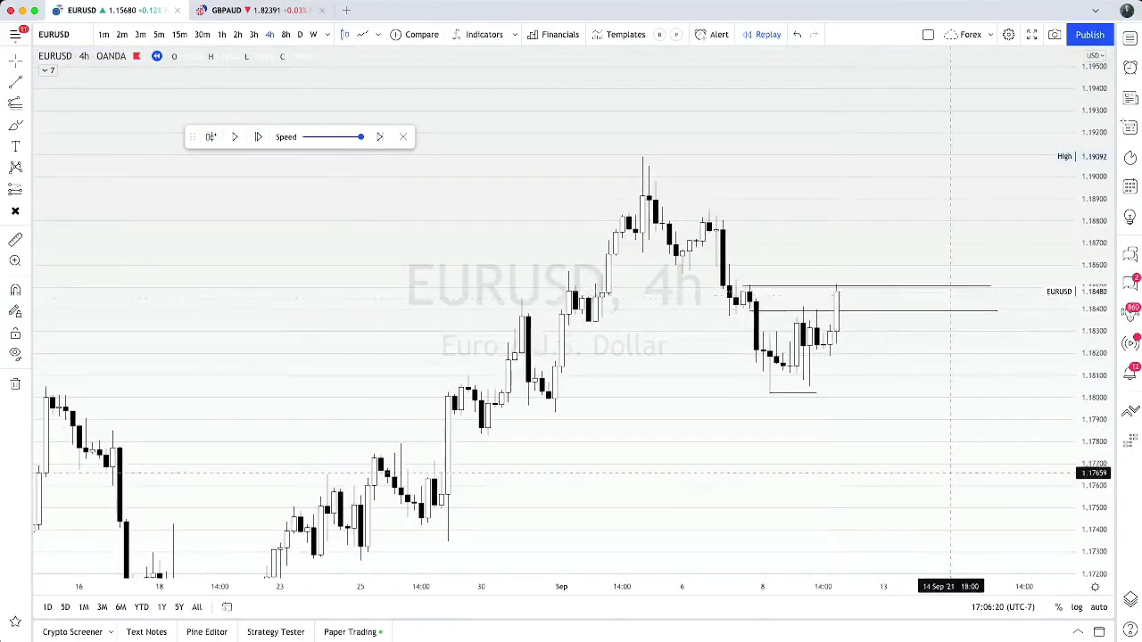
left_click_drag(906, 455, 701, 469)
scroll(562, 430, "up", 2)
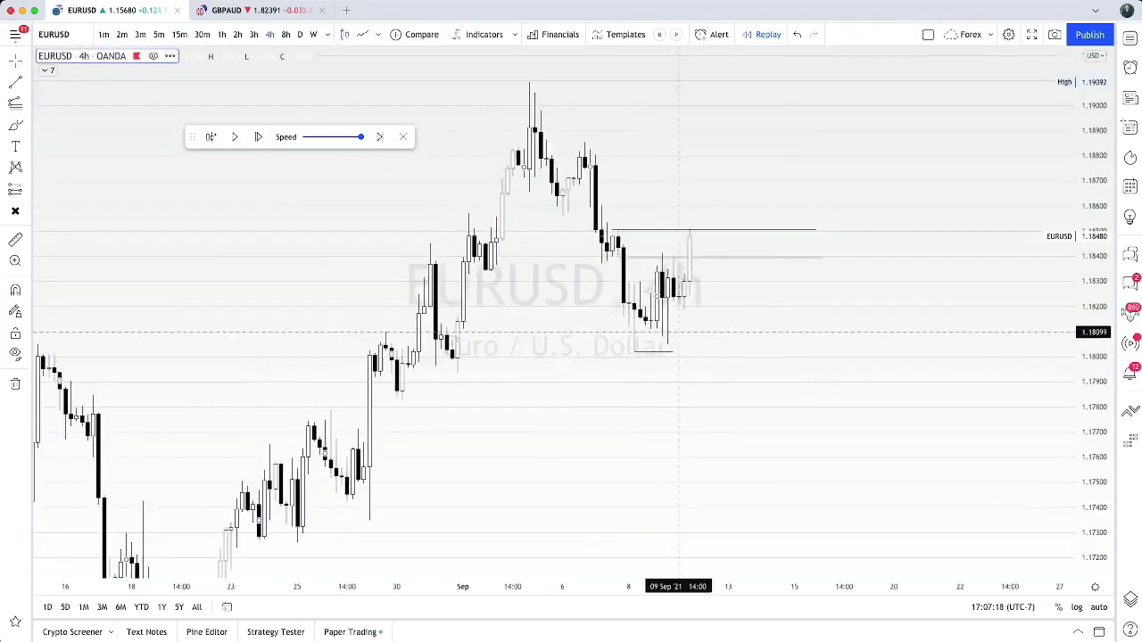
scroll(681, 331, "up", 2)
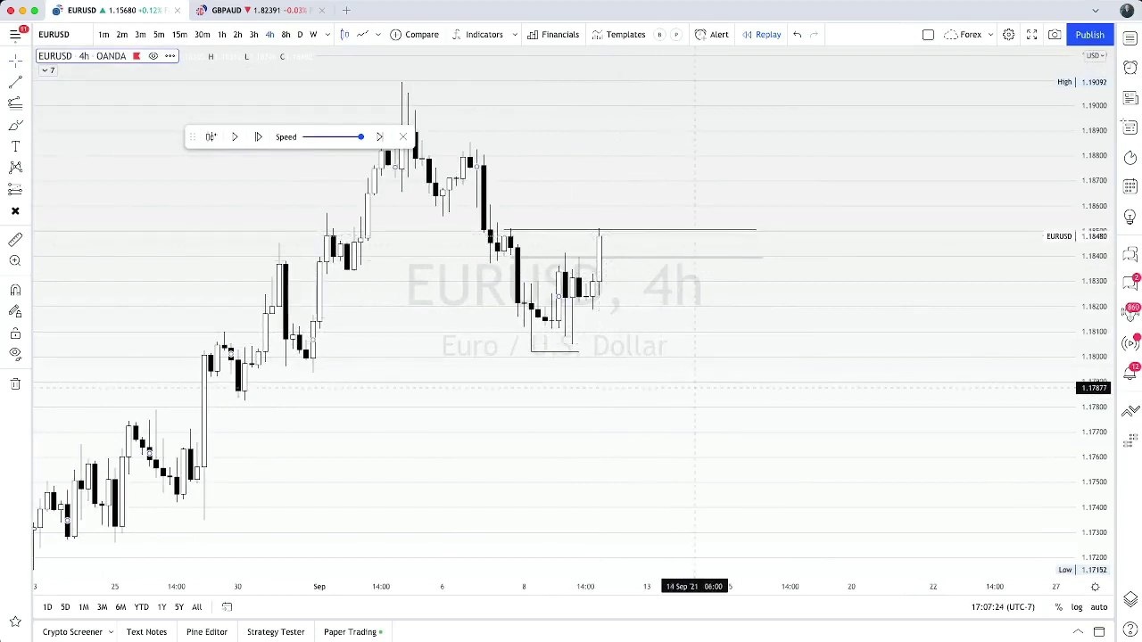
Circle in red with the Brush the zone at about 1.1780 to 1.1793, beneath the late August and early September lows
left_click(26, 125)
mouse_move(633, 359)
left_mouse_down()
mouse_move(502, 415)
mouse_move(614, 336)
left_mouse_up()
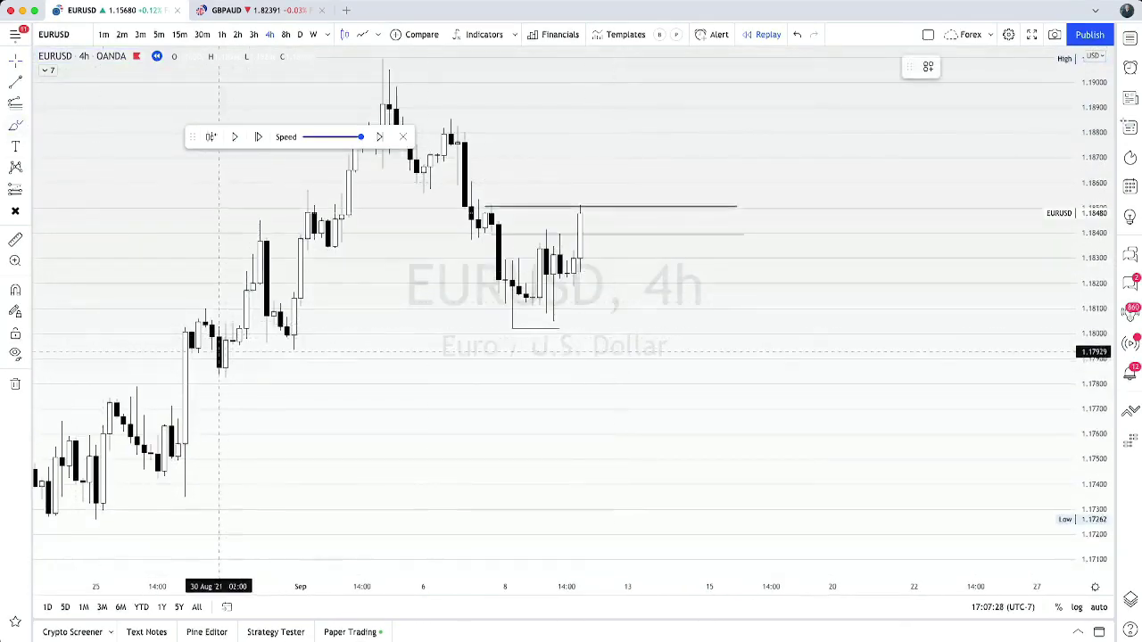
mouse_move(244, 348)
left_mouse_down()
mouse_move(225, 358)
mouse_move(556, 382)
mouse_move(451, 334)
mouse_move(231, 350)
left_mouse_up()
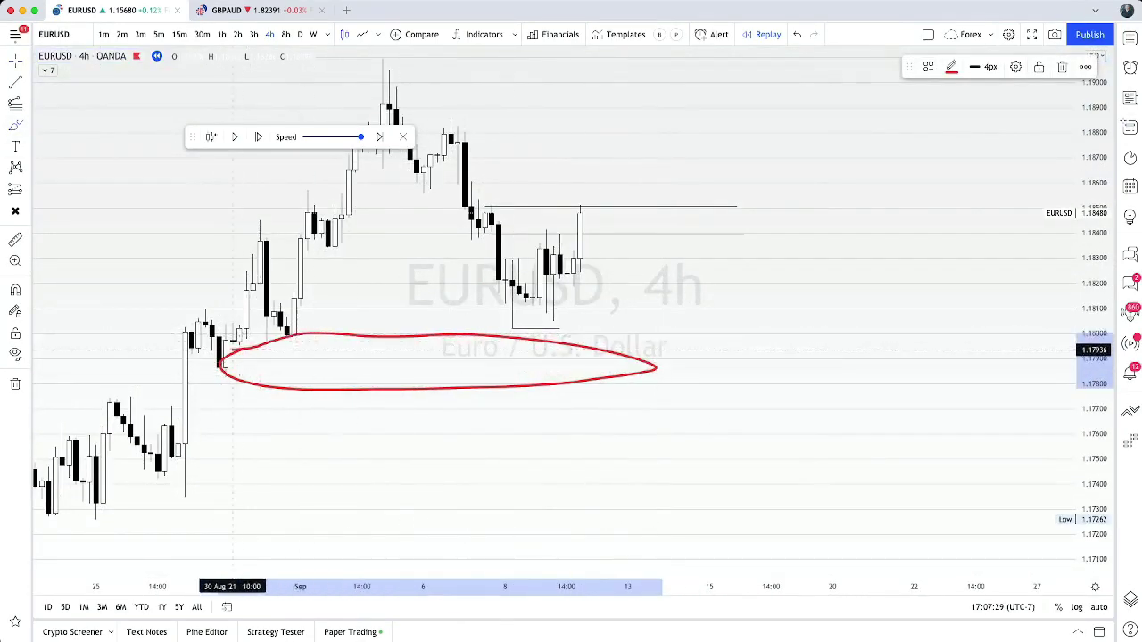
key("super+z")
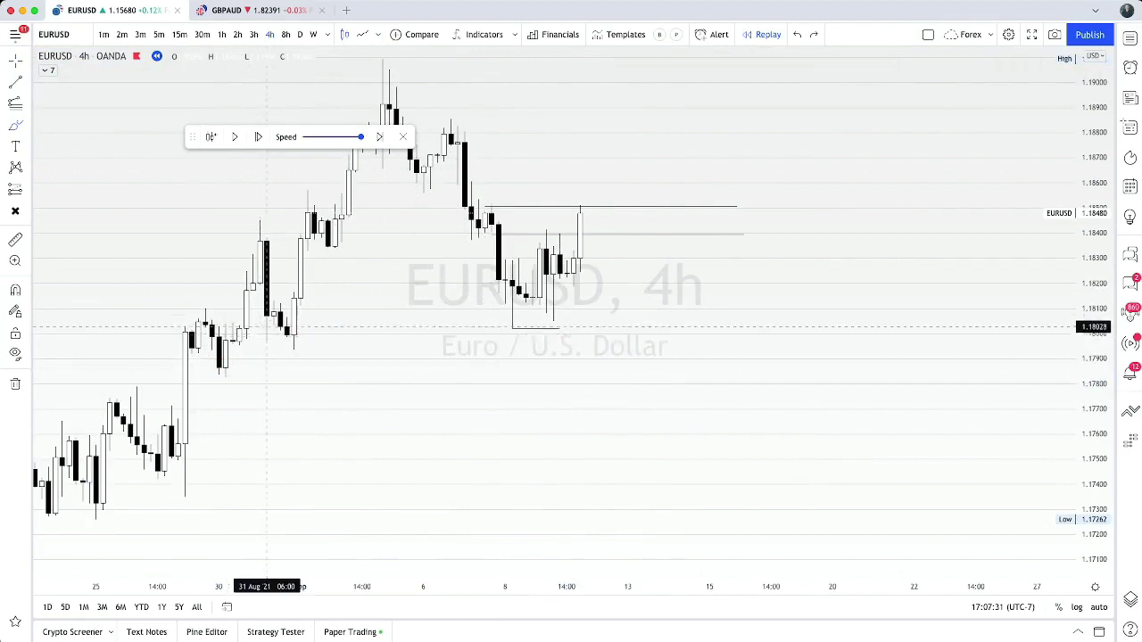
mouse_move(289, 322)
left_mouse_down()
mouse_move(553, 331)
mouse_move(260, 313)
left_mouse_up()
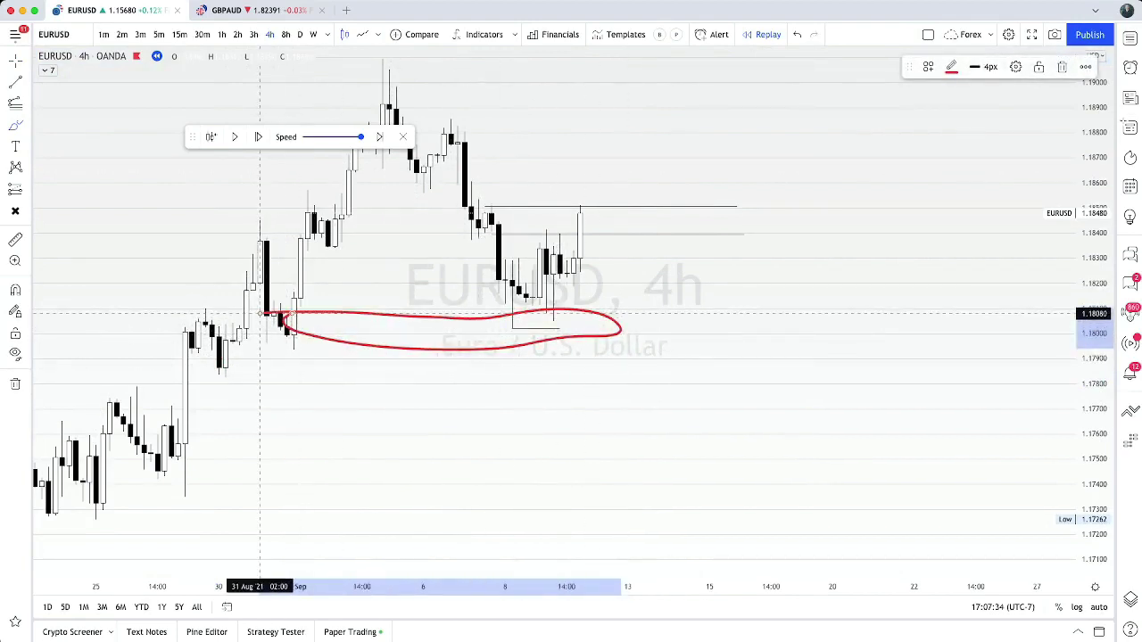
key("super+z")
mouse_move(287, 354)
left_mouse_down()
mouse_move(186, 350)
mouse_move(836, 359)
mouse_move(223, 354)
left_mouse_up()
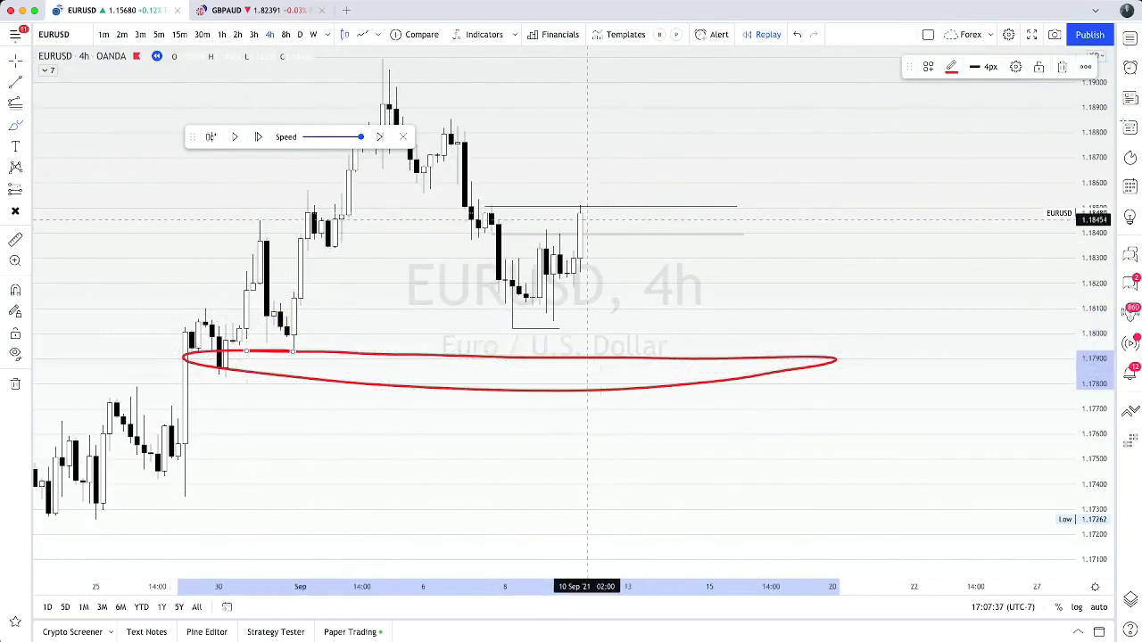
Sketch a falling red path from the 10 September high into the circled zone, and undo the brush drawings
left_click_drag(587, 216, 669, 389)
key("super+z")
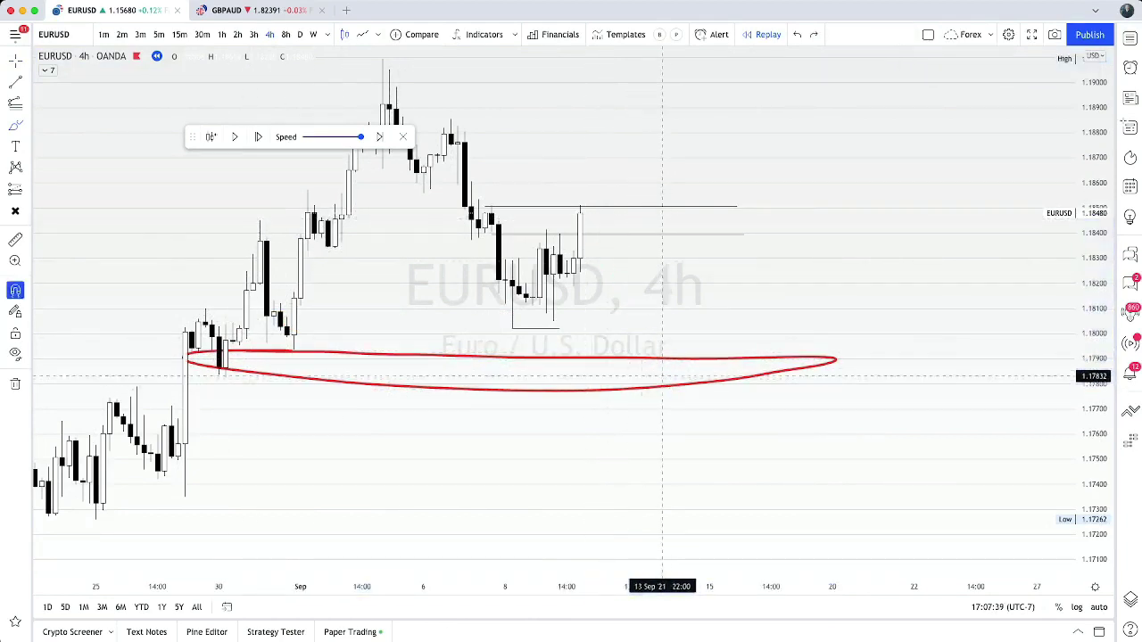
left_click_drag(593, 217, 662, 380)
key("super+z")
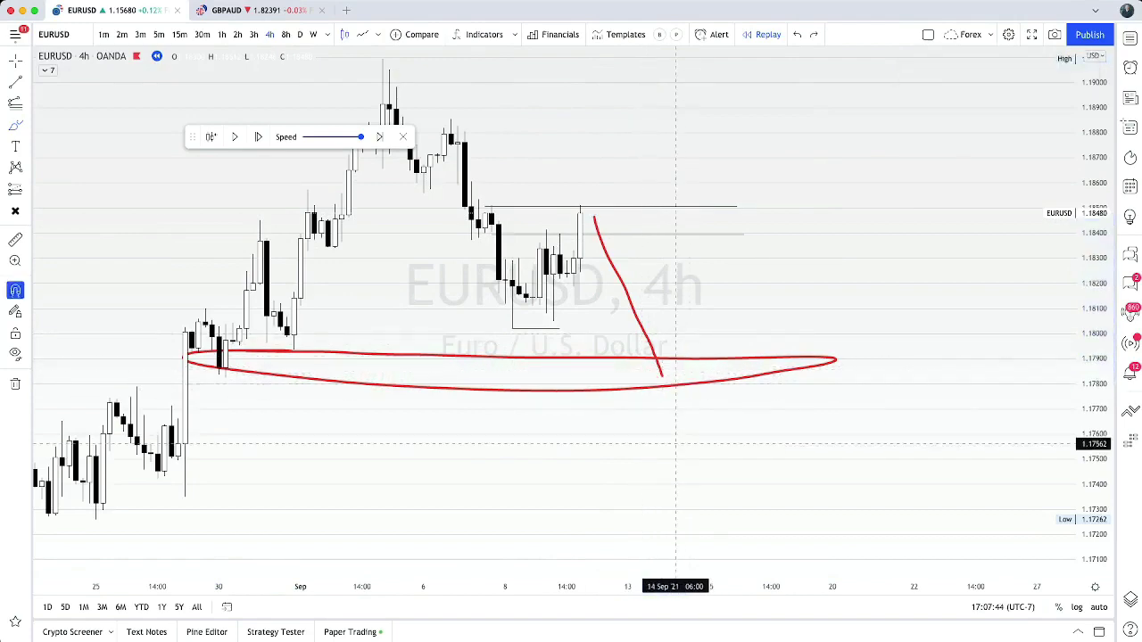
key("super+z")
key("super+z")
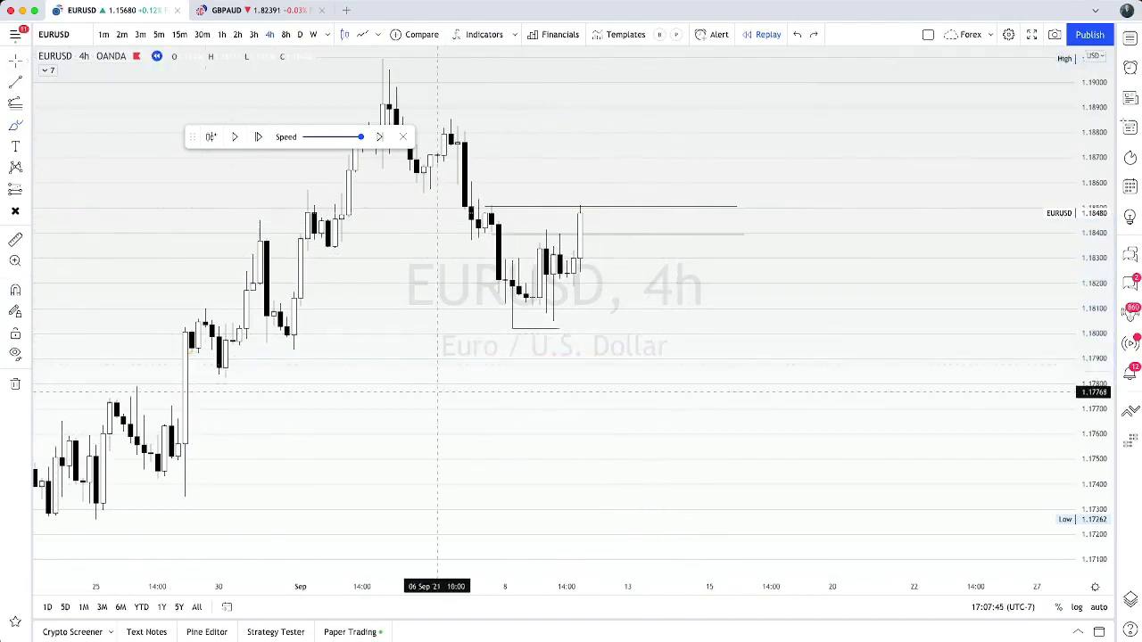
Switch the chart to the 5-minute timeframe and examine the move from the 8 September low to the 10 September high
scroll(437, 389, "up", 5)
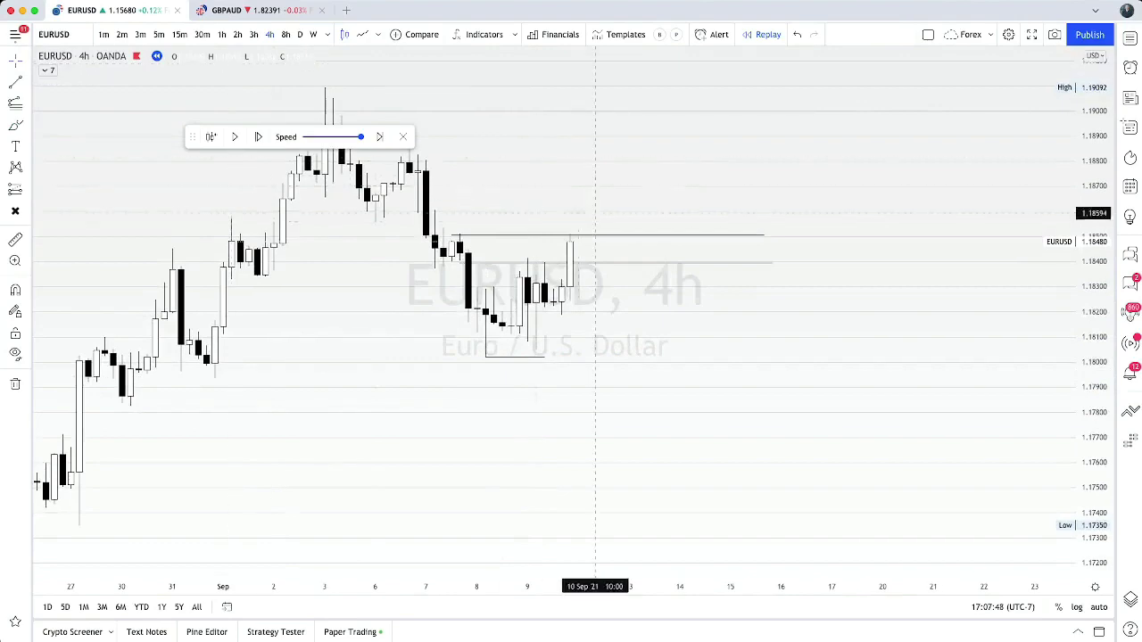
left_click(159, 34)
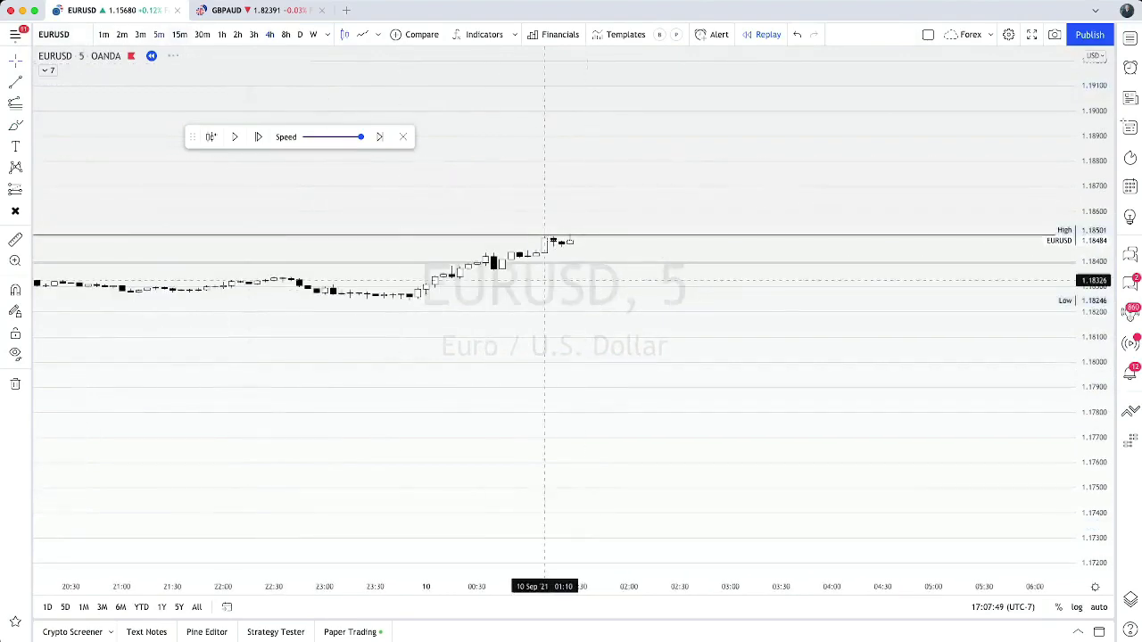
scroll(676, 355, "down", 5)
left_click_drag(1094, 314, 1094, 116)
scroll(944, 377, "down", 5)
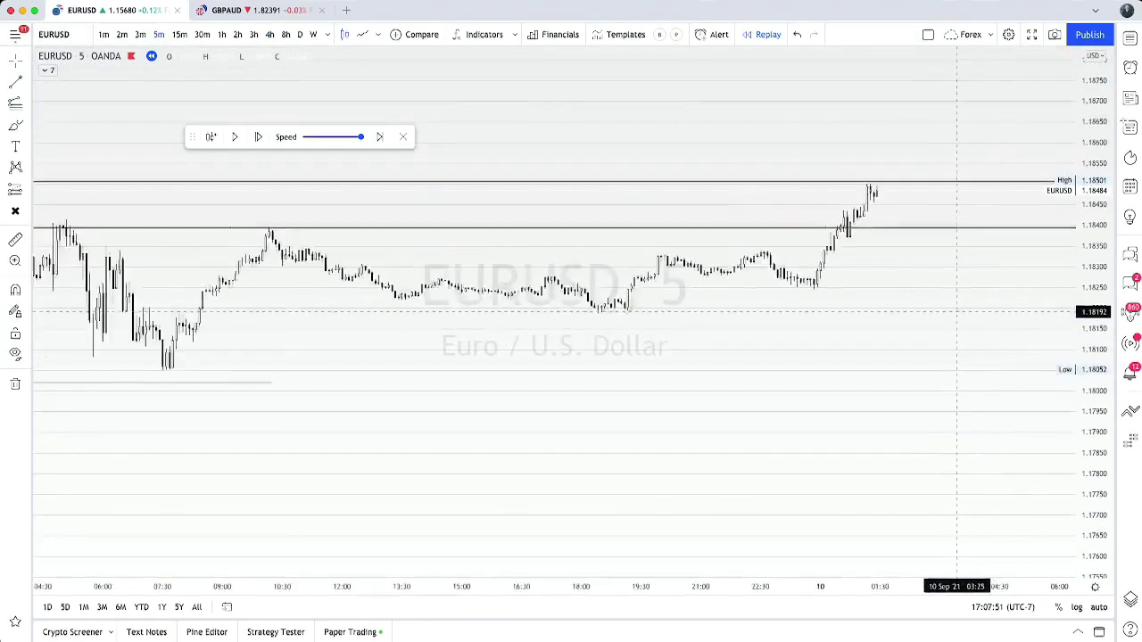
scroll(943, 376, "up", 5)
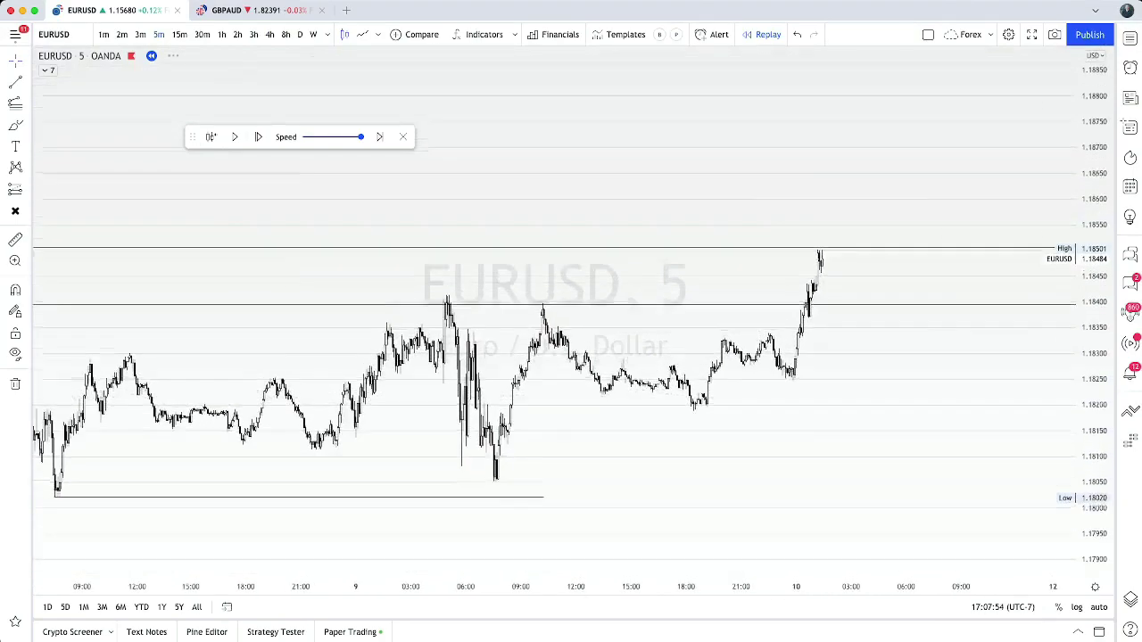
scroll(724, 425, "up", 4)
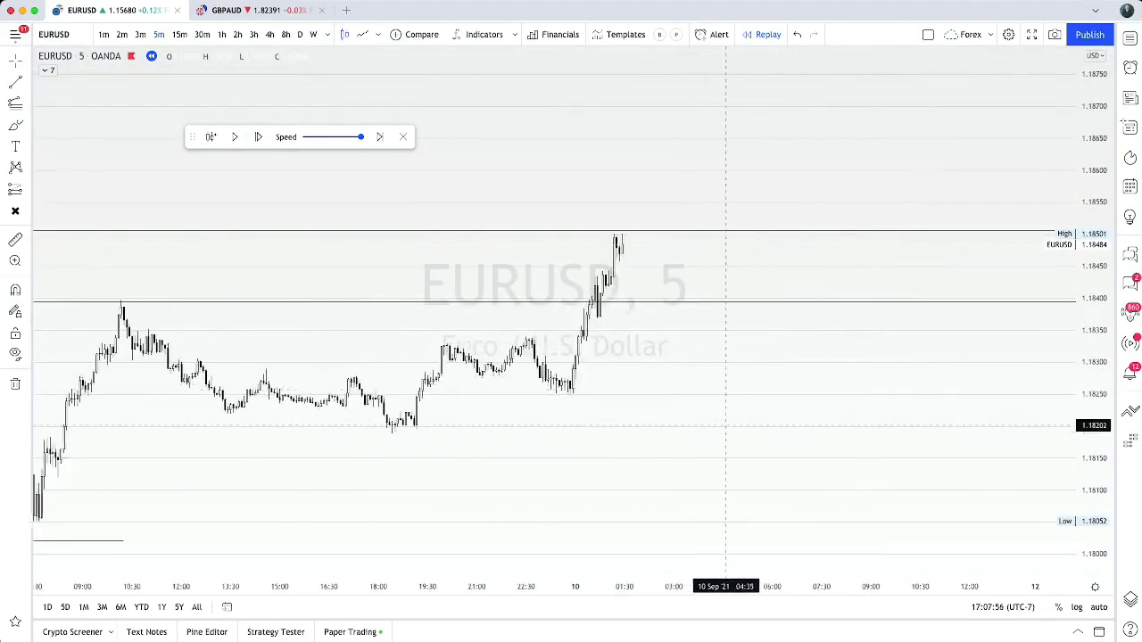
left_click_drag(608, 403, 689, 420)
scroll(620, 405, "down", 2)
scroll(620, 405, "left", 10)
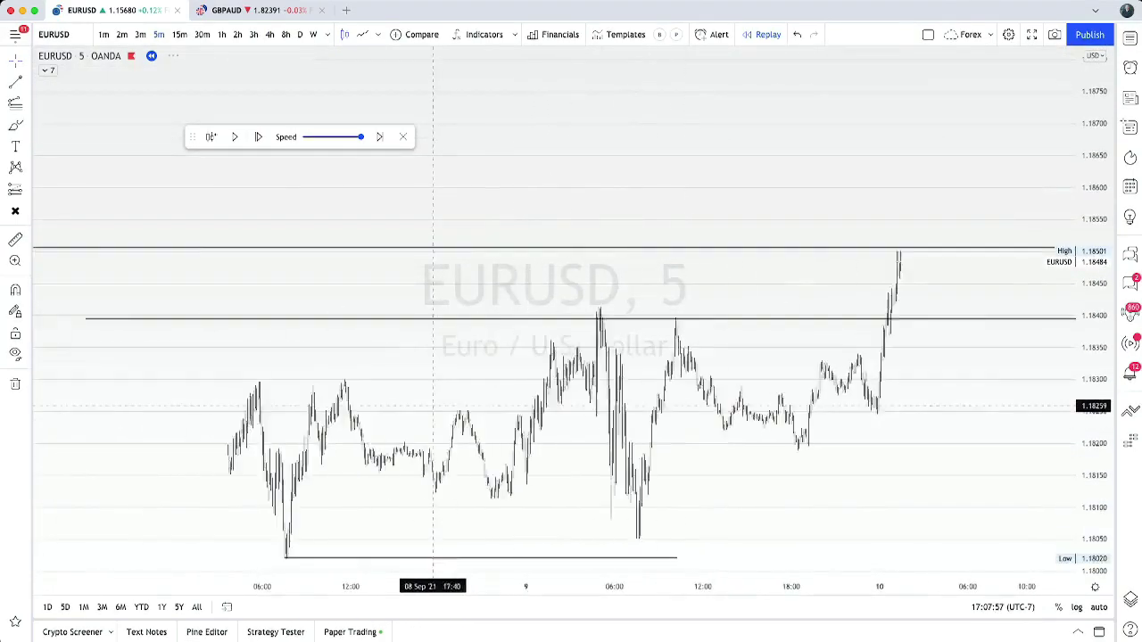
Place a horizontal ray at 1.18499 starting from the 18:45 candle at the 7 September evening high
scroll(630, 356, "up", 5)
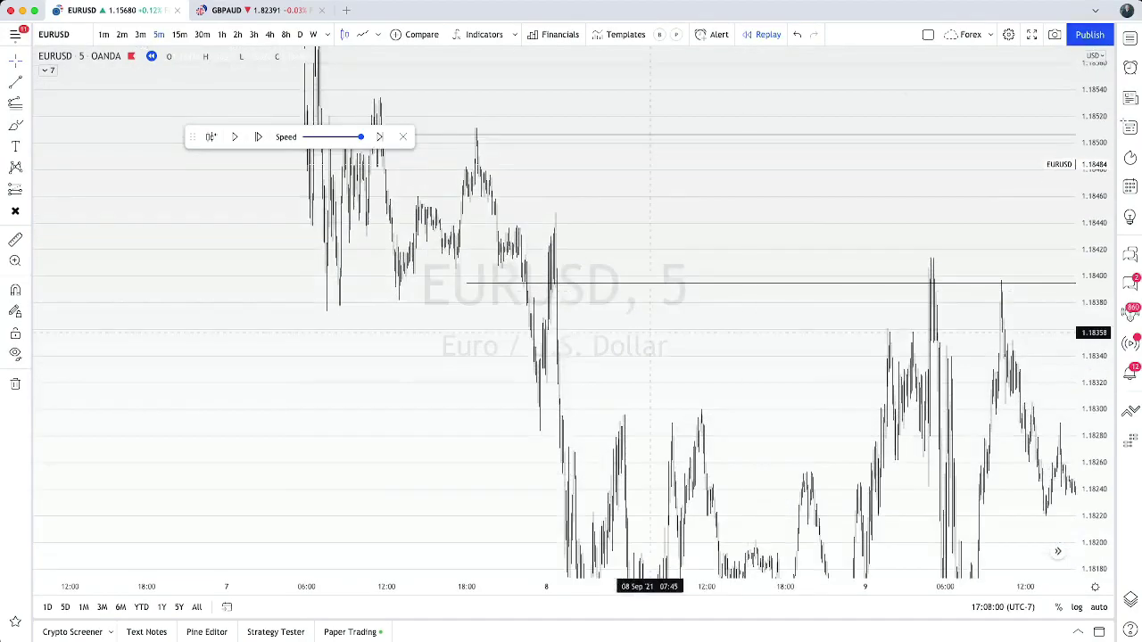
left_click_drag(746, 261, 639, 294)
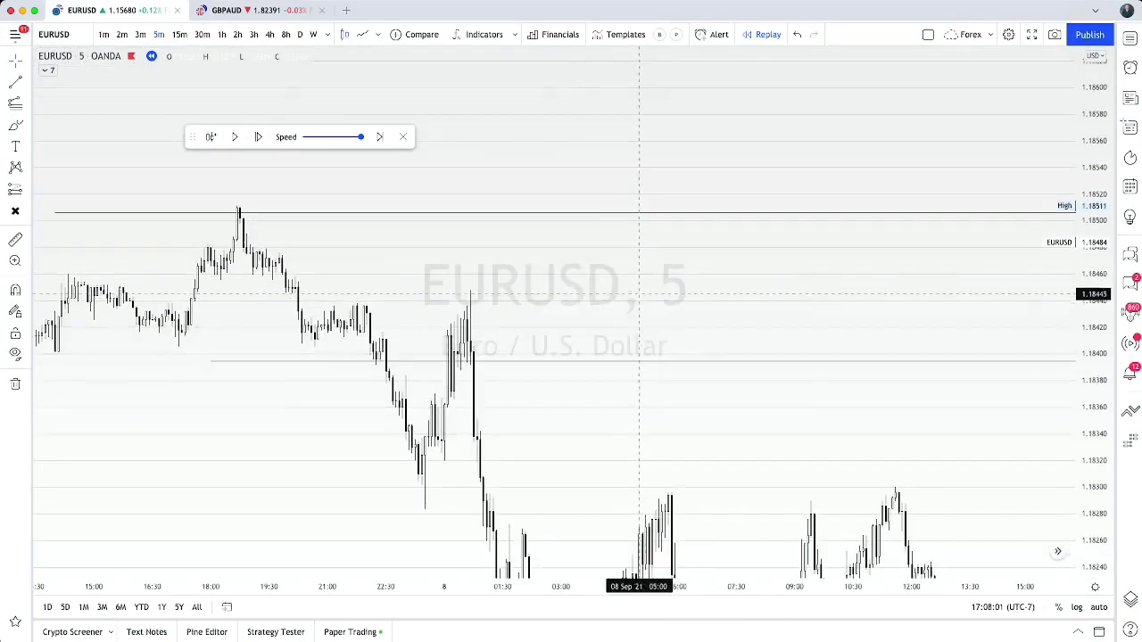
scroll(777, 334, "up", 5)
left_click_drag(529, 288, 797, 339)
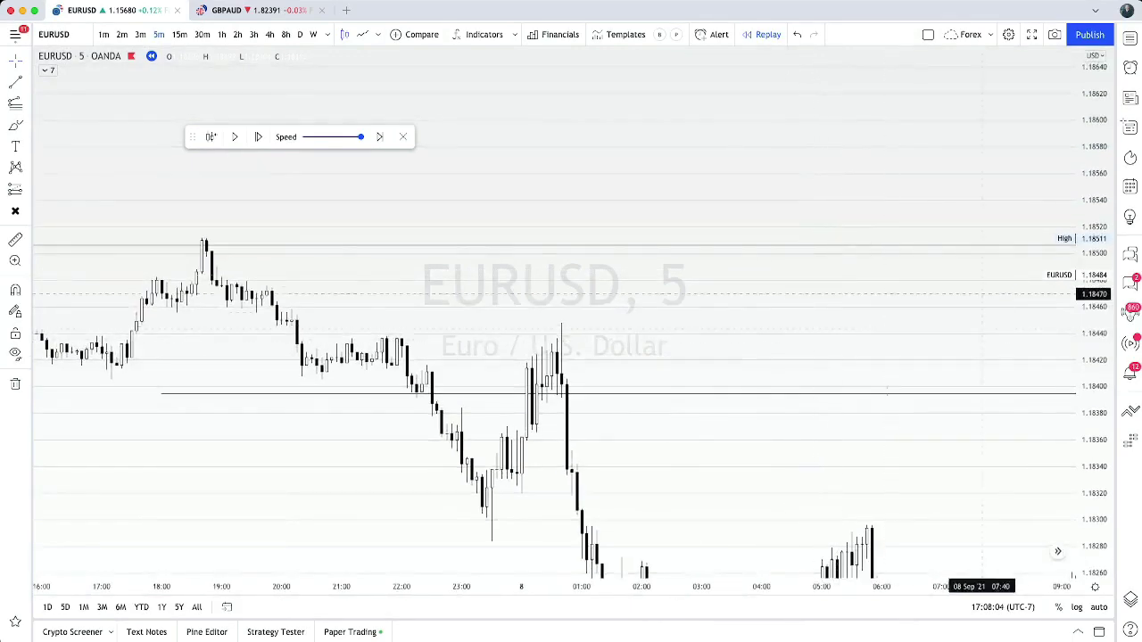
left_click_drag(1093, 293, 1093, 196)
left_click_drag(541, 299, 850, 337)
scroll(851, 342, "up", 4)
left_click_drag(754, 322, 663, 308)
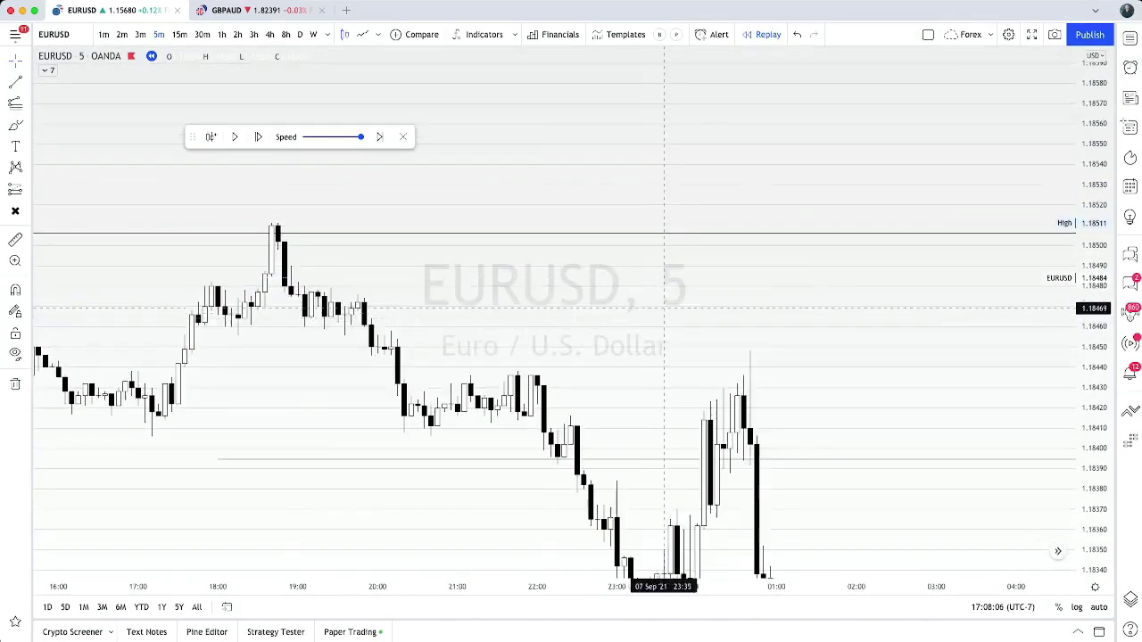
left_click(28, 82)
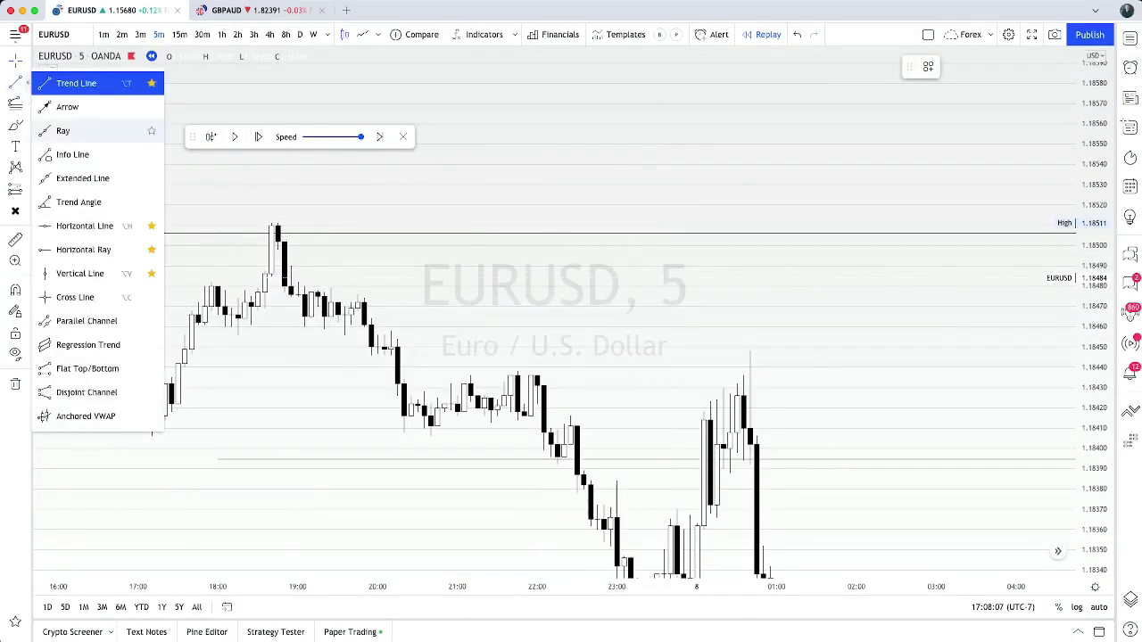
left_click(85, 226)
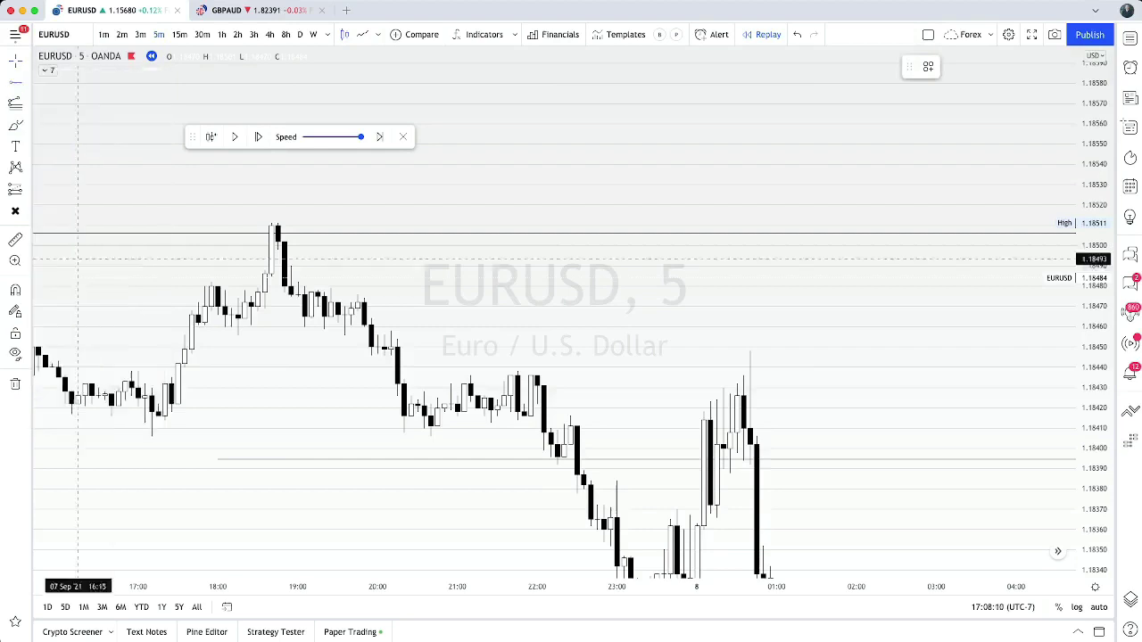
left_click(278, 248)
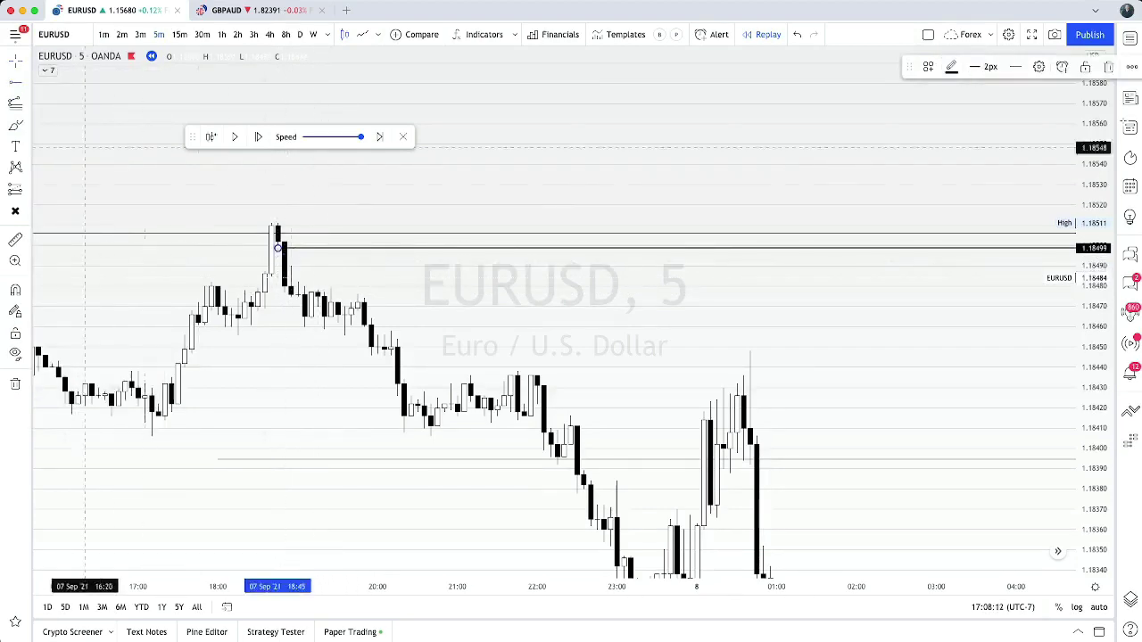
Add a second horizontal ray at 1.18490, starting just after the 7 September evening high
left_click(16, 82)
left_click(291, 267)
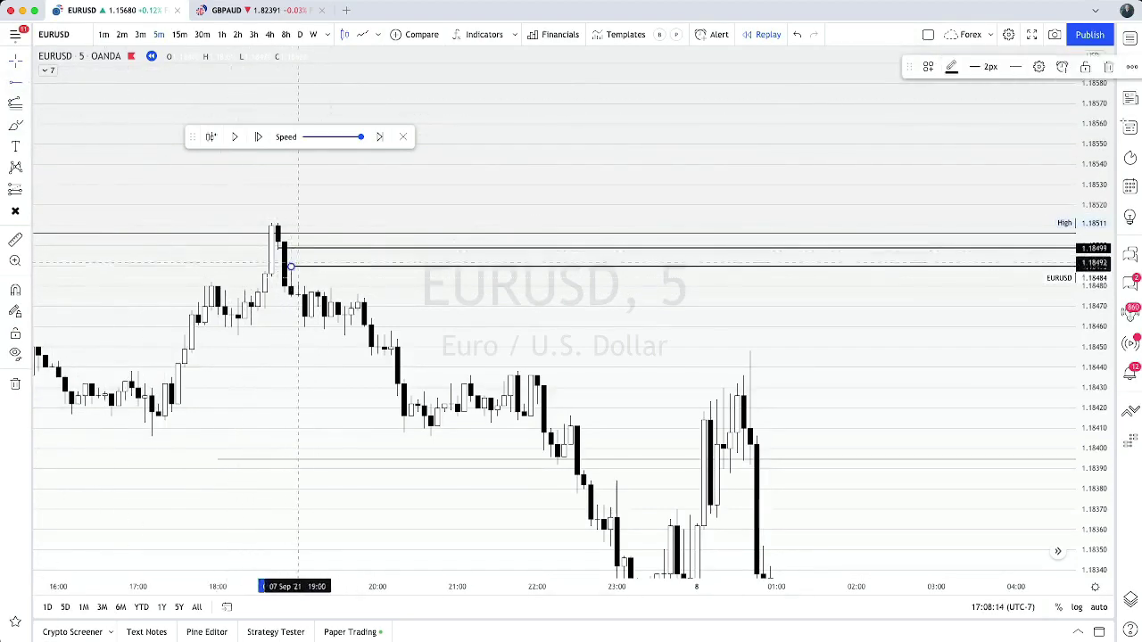
left_click(15, 59)
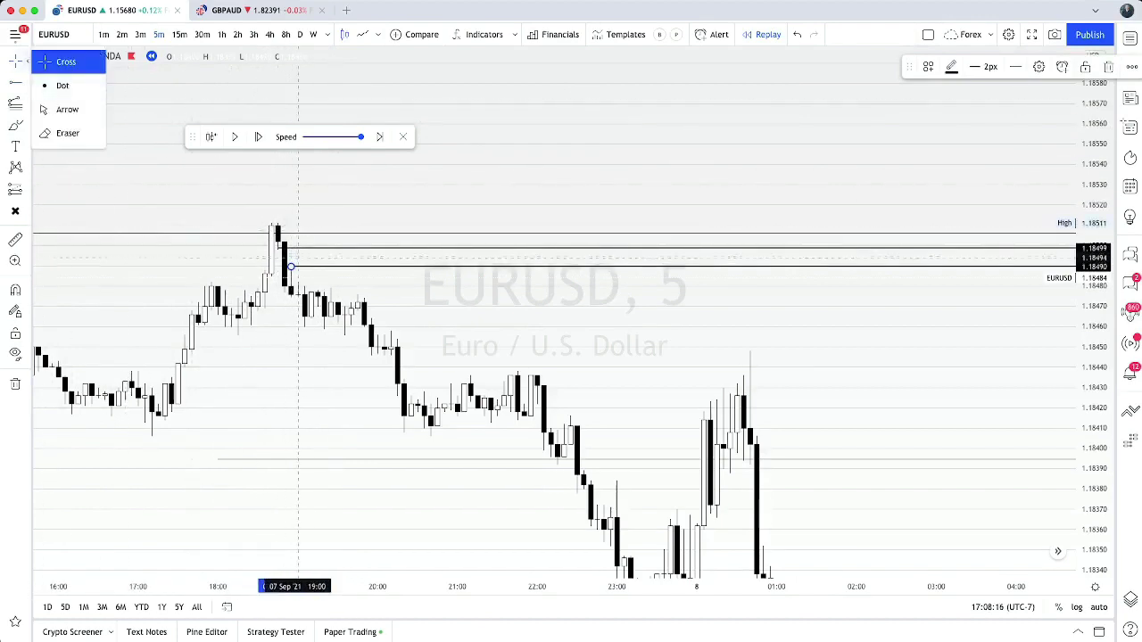
Move the upper ray at the 7 September evening high to 1.18498 and compare both rays with the 10 September high
mouse_move(298, 248)
left_mouse_down()
mouse_move(298, 225)
mouse_move(277, 229)
mouse_move(277, 247)
left_mouse_up()
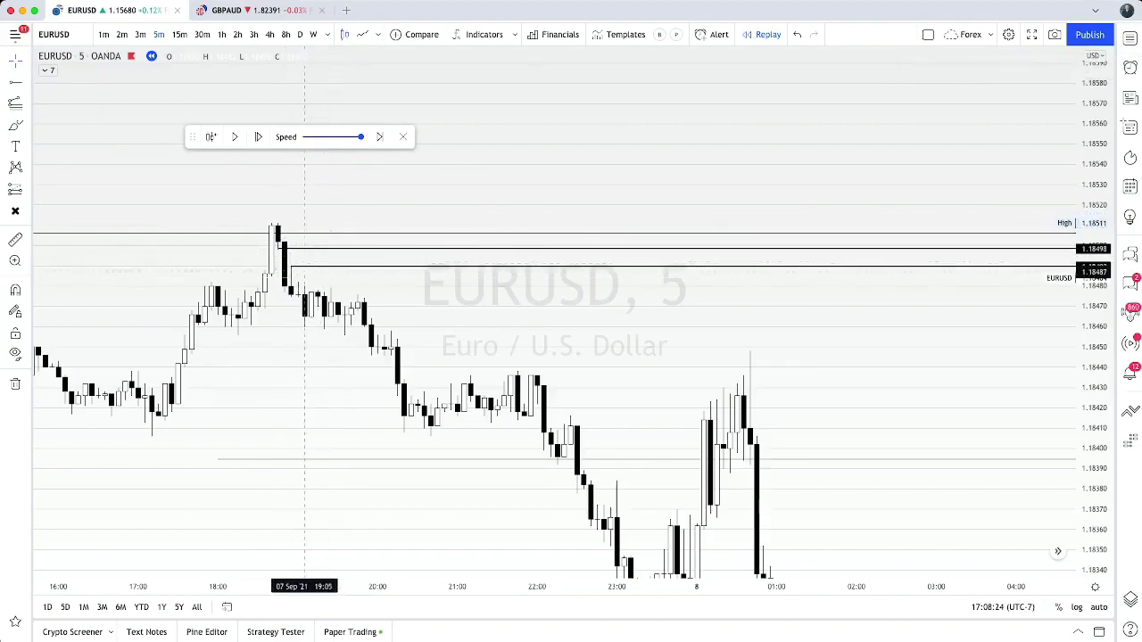
scroll(583, 324, "down", 4)
left_click_drag(810, 330, 120, 309)
scroll(690, 297, "down", 6)
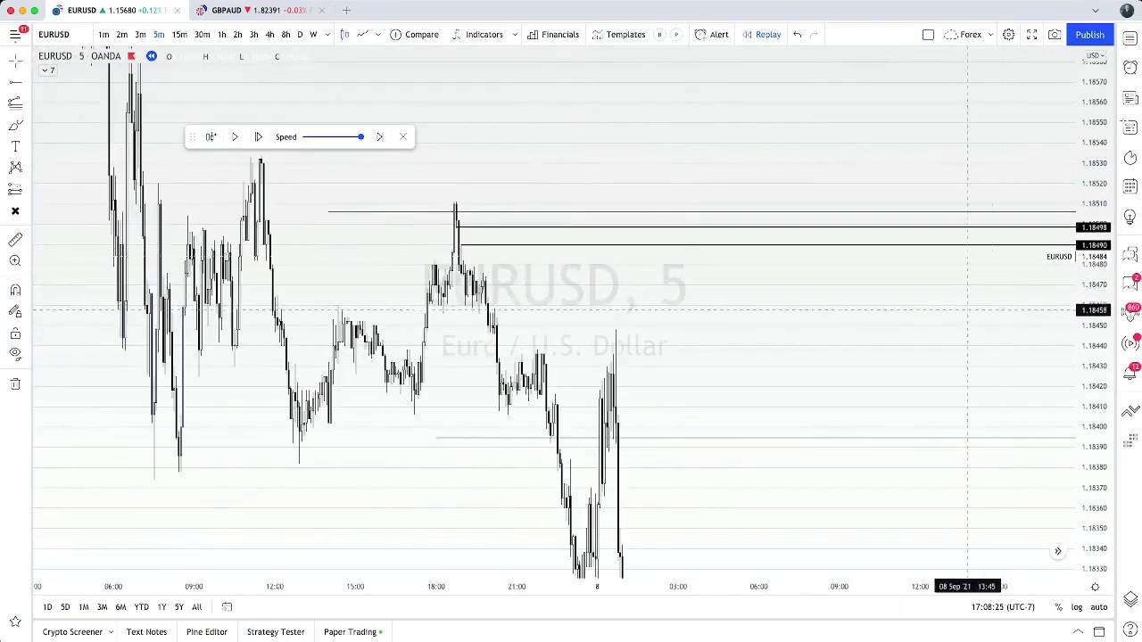
left_click_drag(967, 310, 264, 300)
scroll(571, 294, "up", 4)
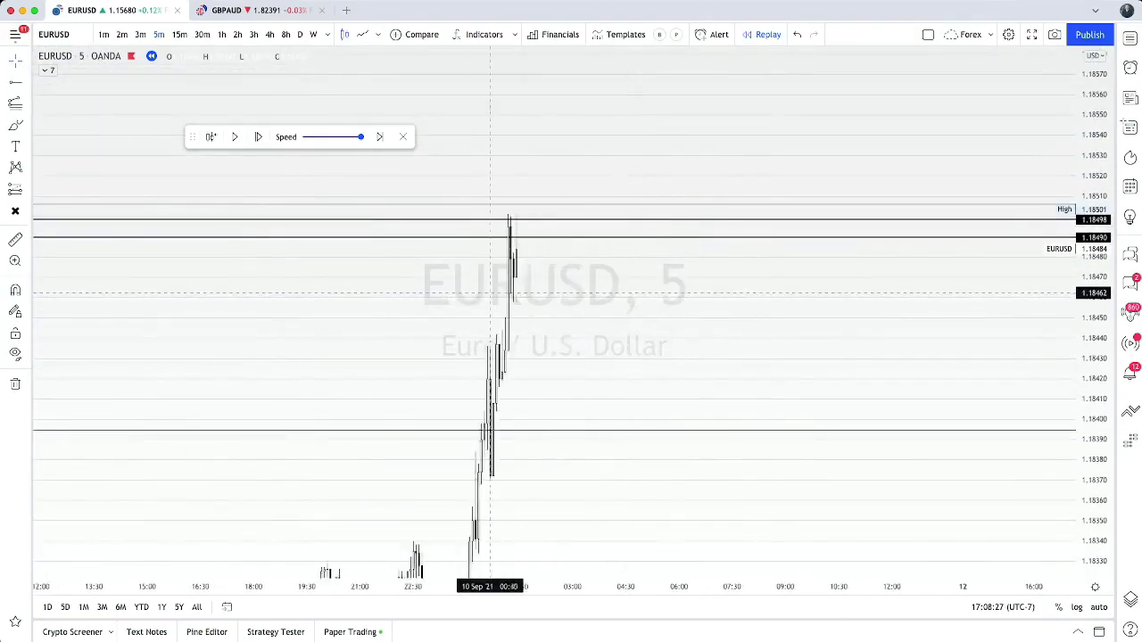
left_click_drag(454, 289, 755, 301)
scroll(749, 299, "up", 4)
left_click_drag(1094, 341, 1094, 266)
left_click_drag(769, 368, 695, 367)
scroll(798, 385, "up", 3)
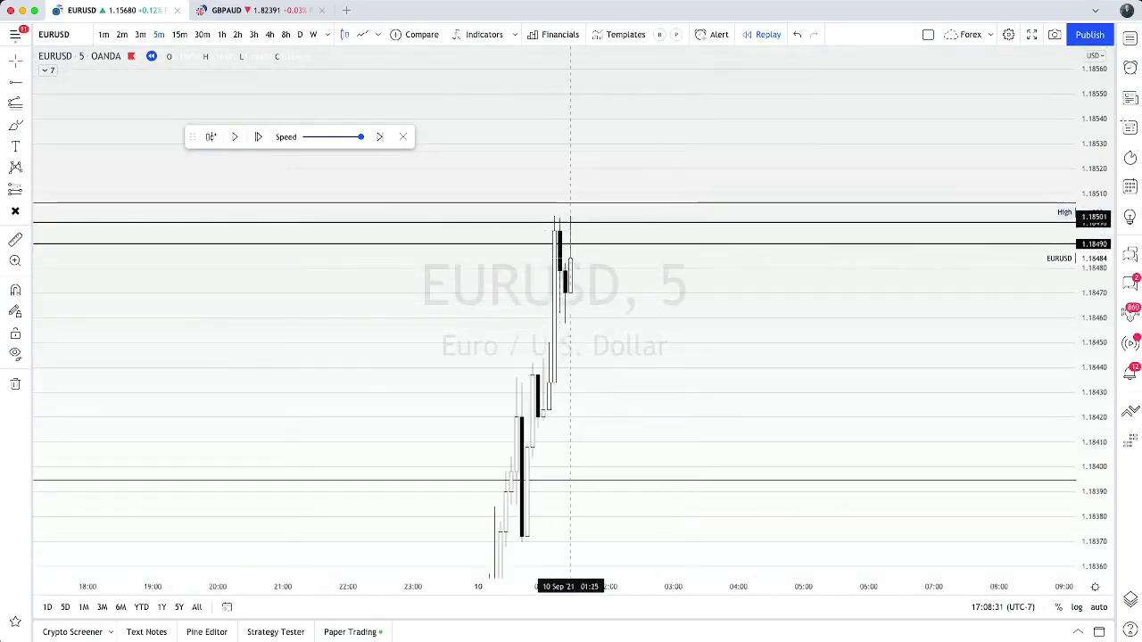
left_click(28, 188)
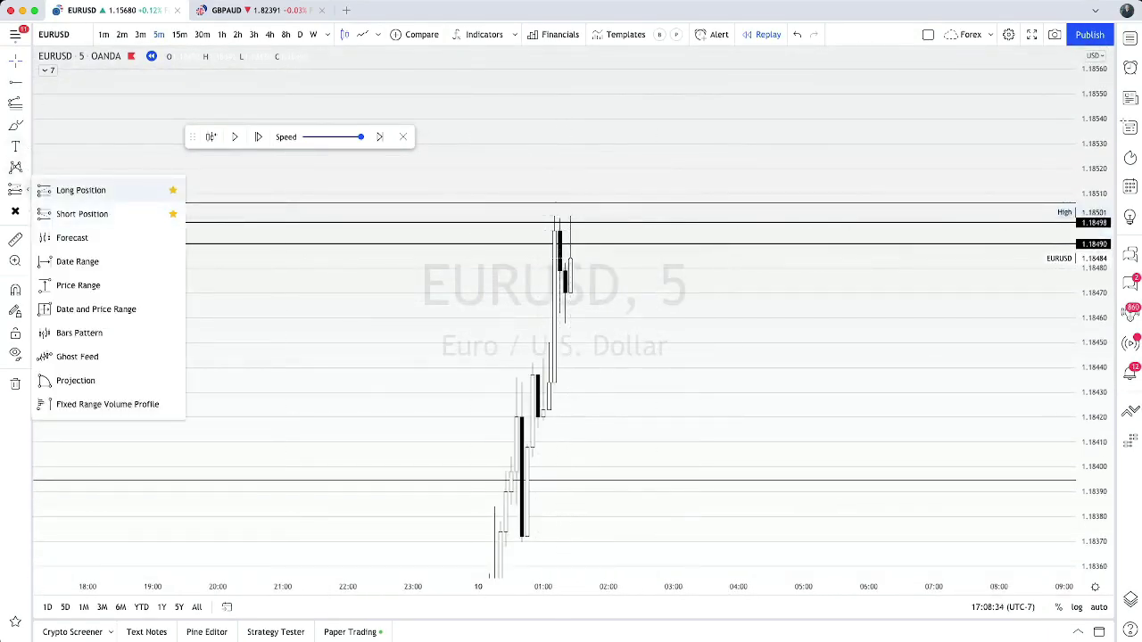
left_click(84, 188)
left_click(554, 242)
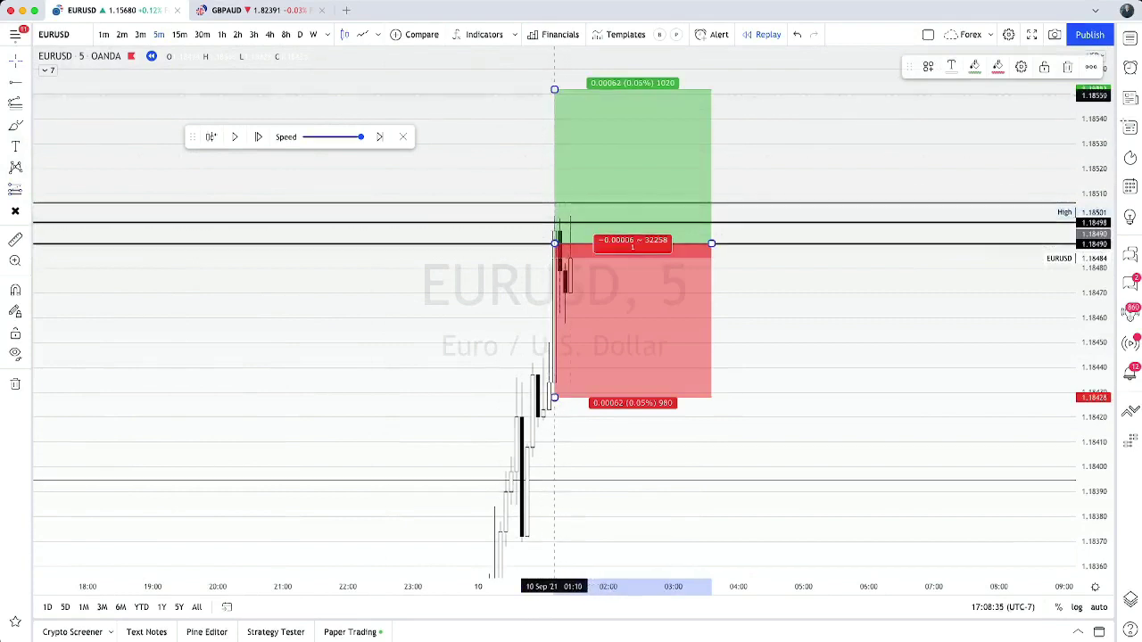
key("Delete")
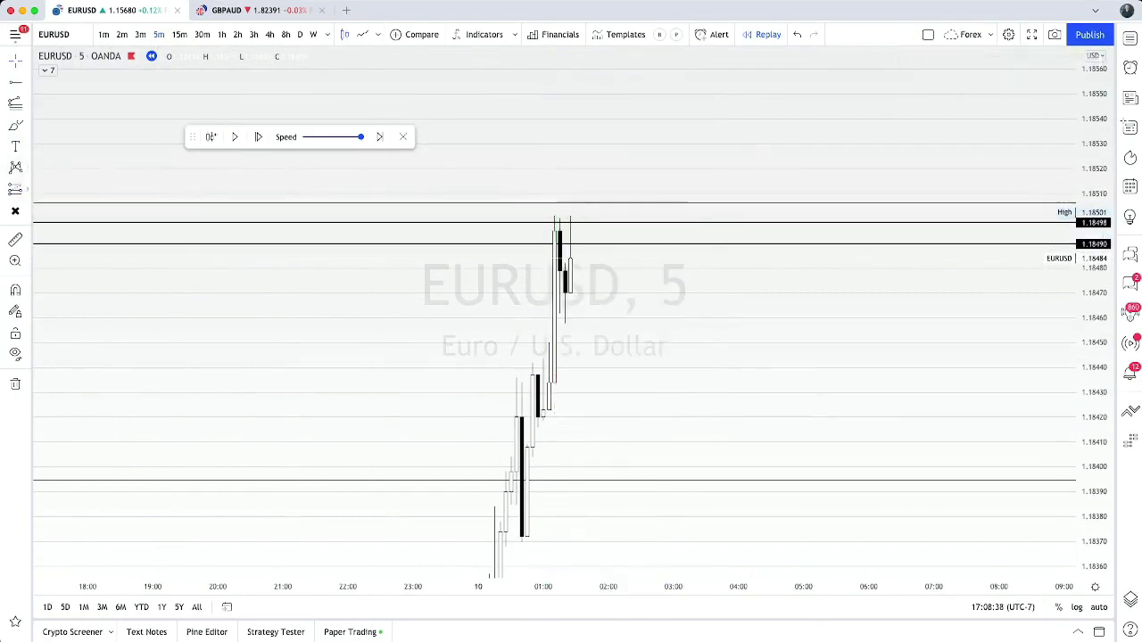
Place a short position from the 01:10 candle on 10 September with entry at 1.18491 and stop at 1.18507
left_click(27, 188)
left_click(84, 214)
left_click(556, 236)
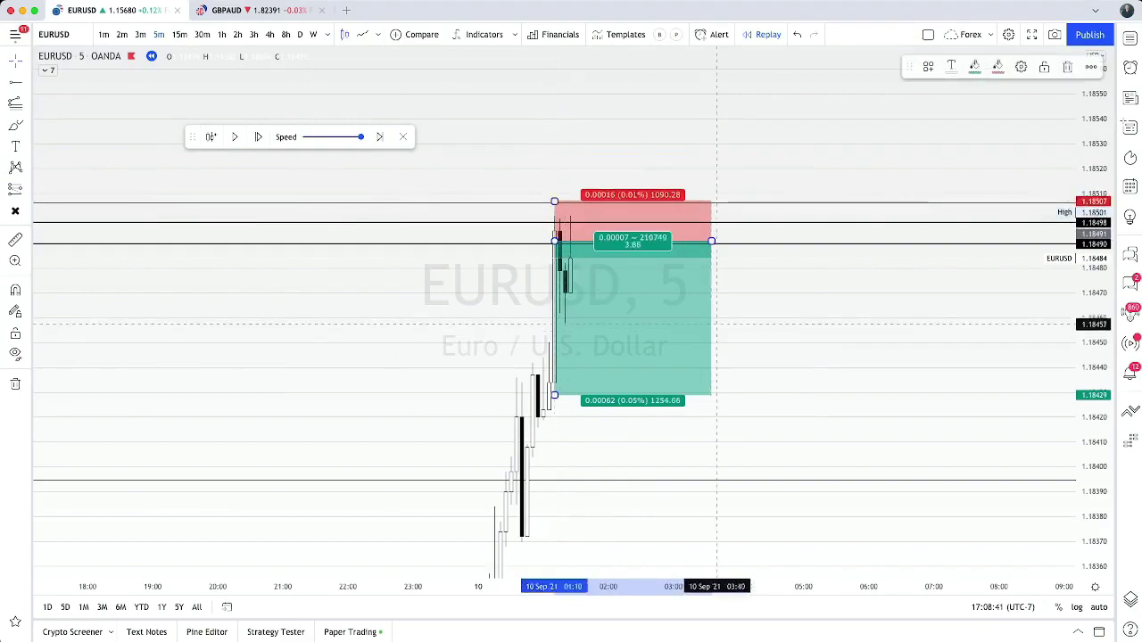
Extend the short position's profit target to 1.17958, below the 8 September low
left_click_drag(727, 285, 825, 194)
scroll(985, 417, "down", 6)
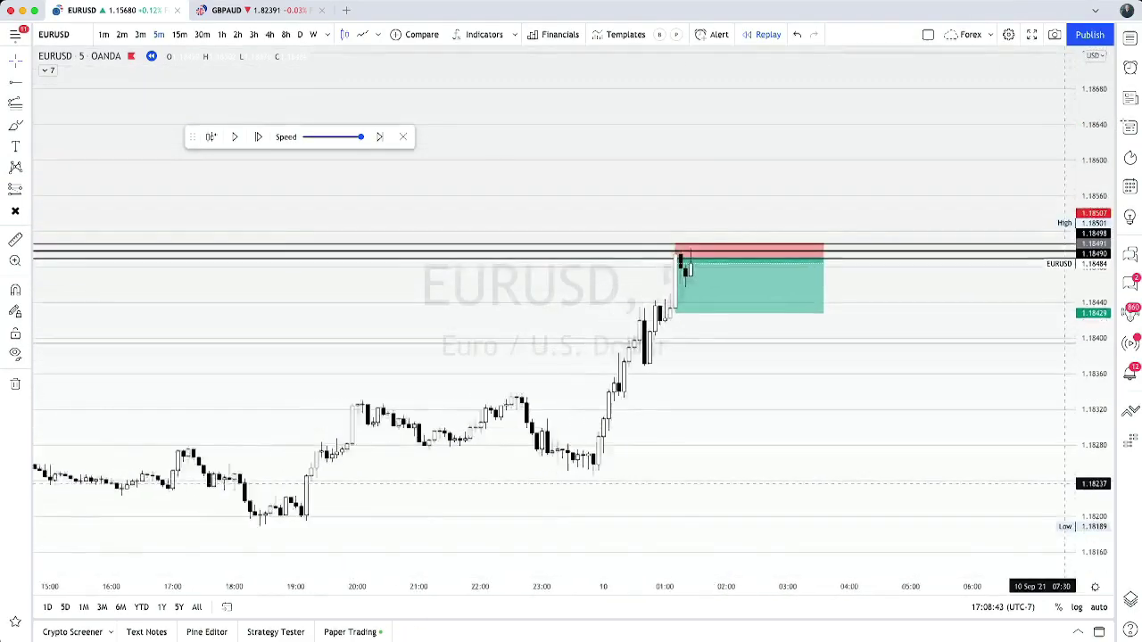
scroll(986, 417, "down", 5)
left_click_drag(945, 421, 754, 302)
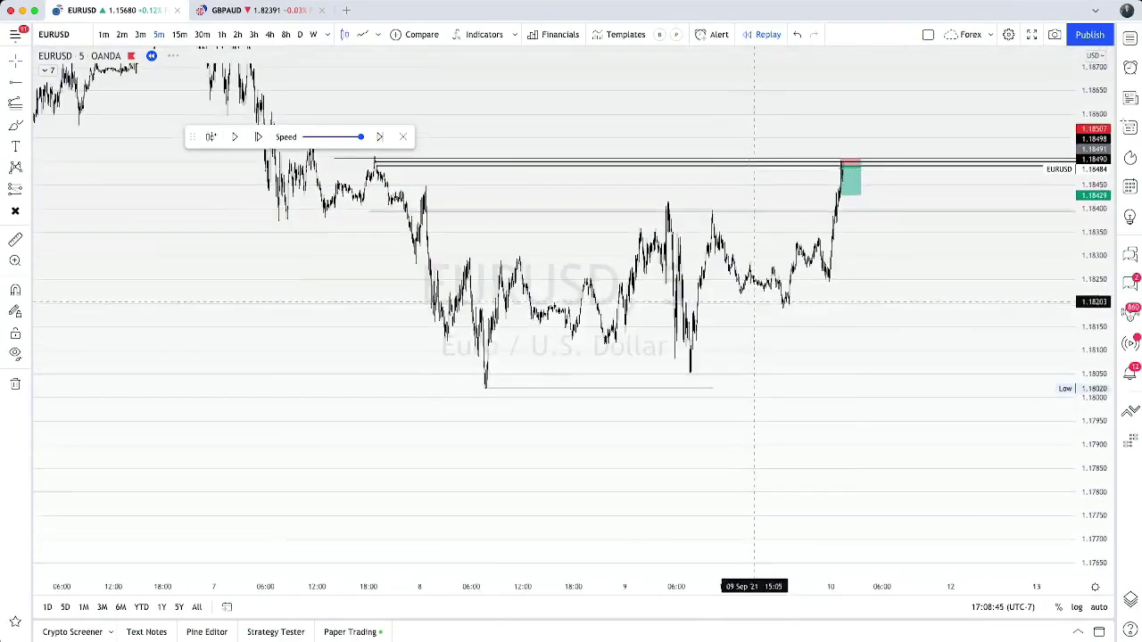
left_click_drag(877, 342, 709, 318)
left_click_drag(671, 170, 671, 382)
scroll(772, 423, "up", 1)
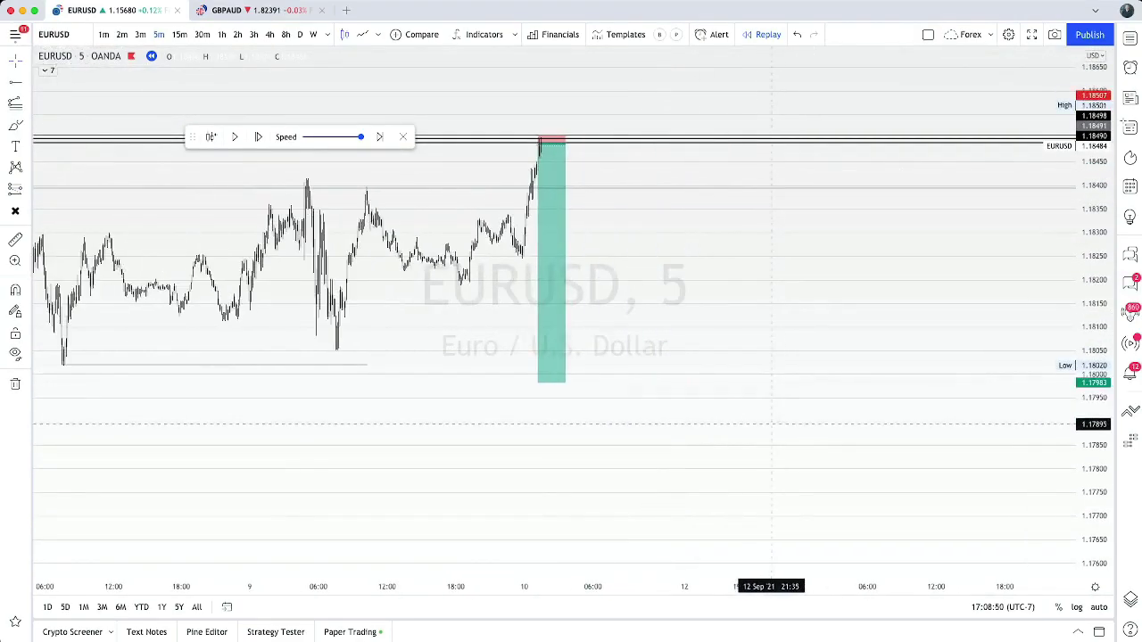
scroll(771, 423, "down", 5)
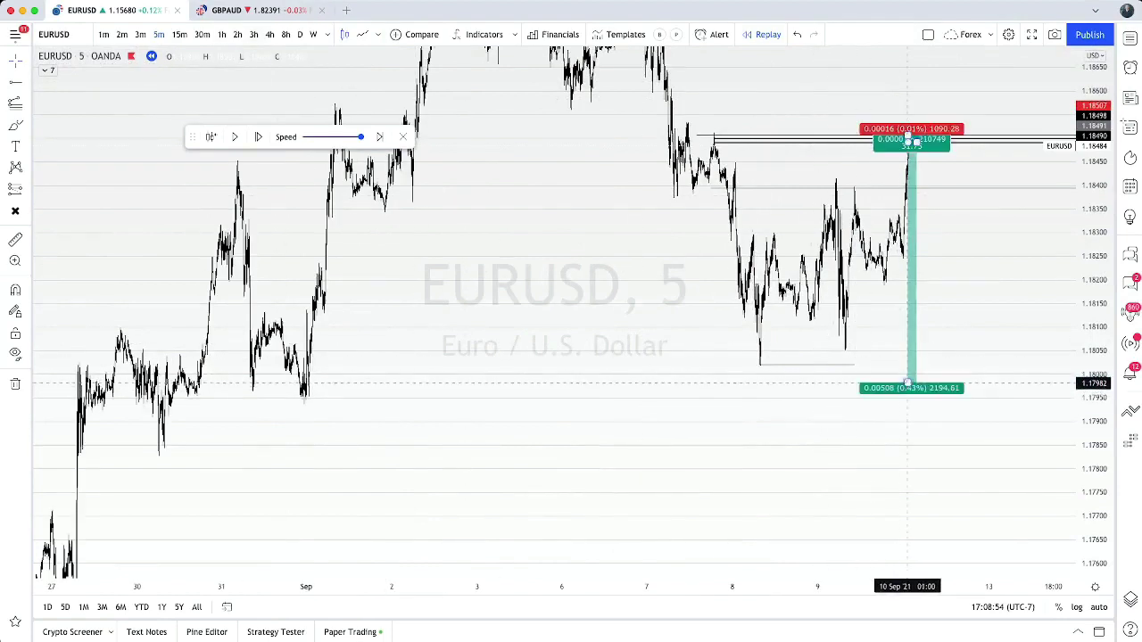
left_click_drag(911, 382, 908, 395)
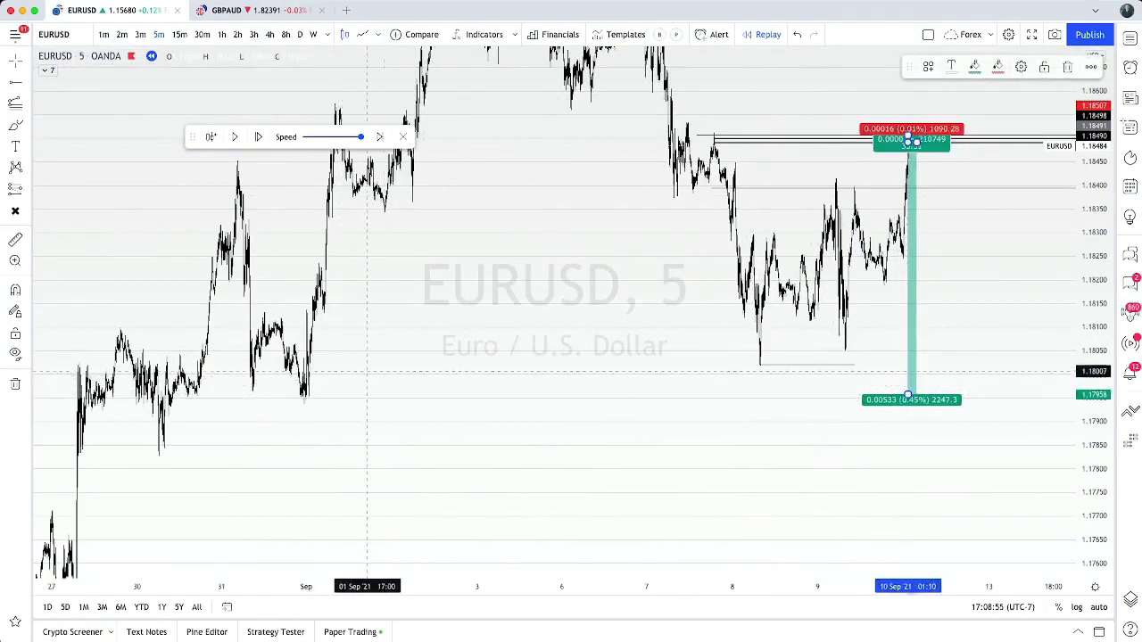
Widen the short position so it extends in time to about 12 September
scroll(354, 422, "up", 8)
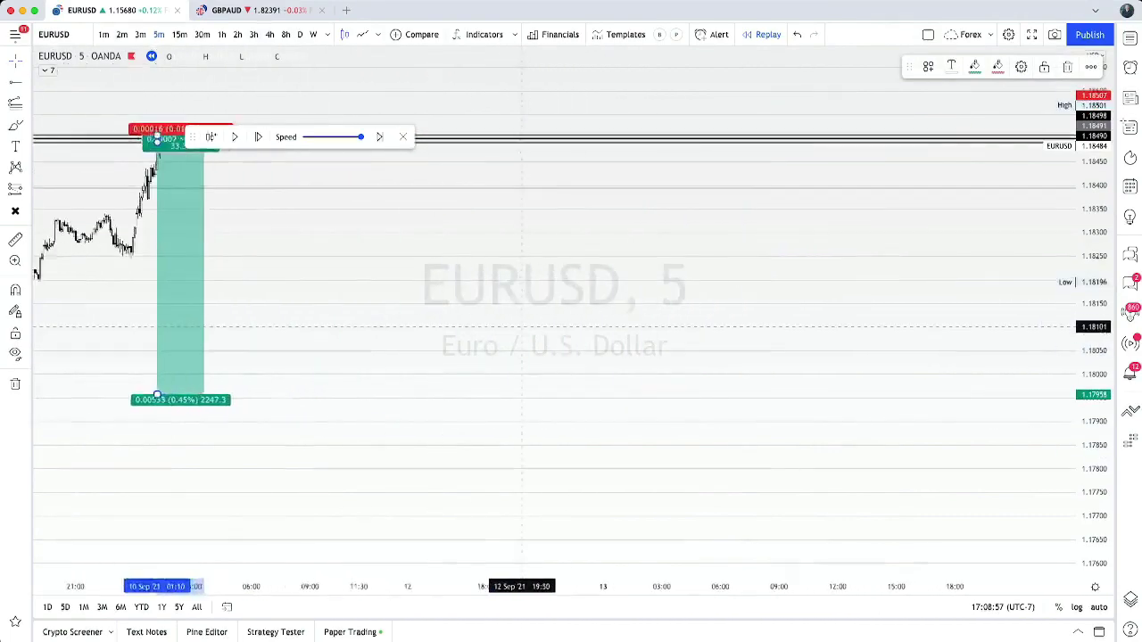
left_click_drag(337, 220, 651, 320)
left_click_drag(522, 241, 749, 240)
left_click_drag(1094, 482, 1094, 312)
scroll(335, 217, "down", 4)
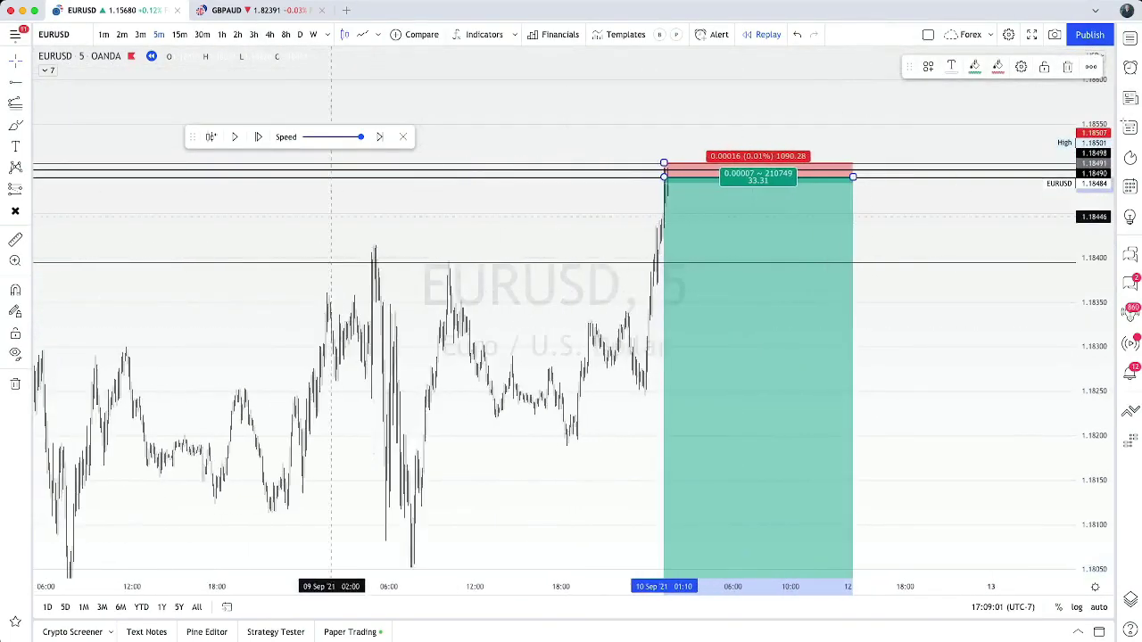
Try horizontal rays at 1.18468 and 1.18464 from the 19:45 and 19:55 candles after the 7 September evening high
left_click_drag(534, 358, 630, 444)
scroll(564, 428, "up", 3)
left_click_drag(280, 383, 854, 364)
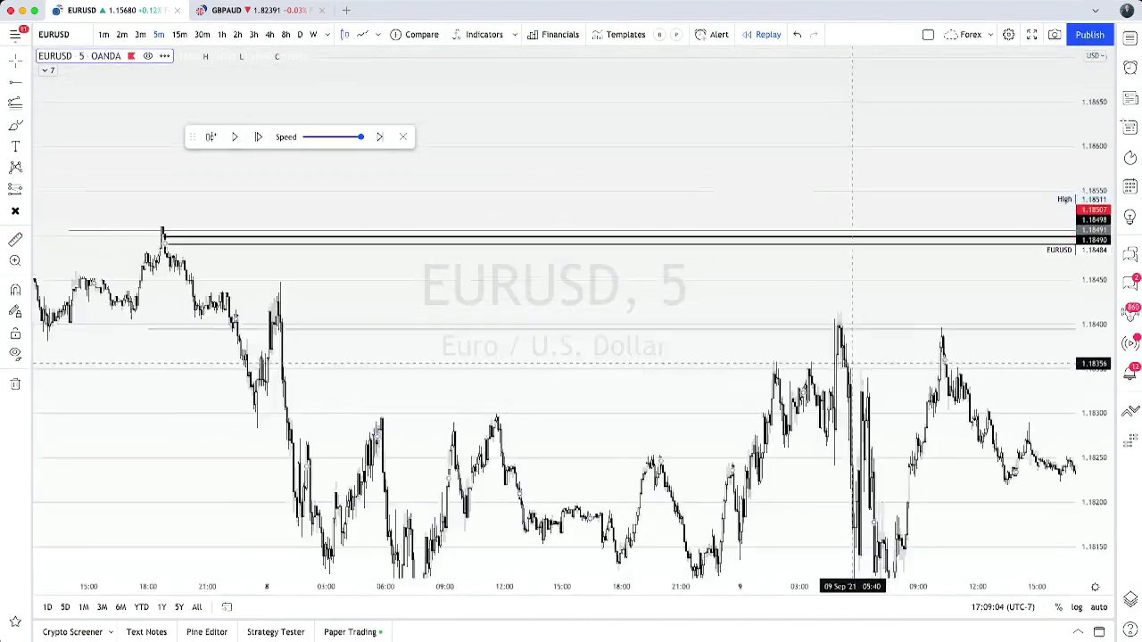
scroll(480, 348, "up", 4)
left_click_drag(303, 341, 1034, 365)
scroll(1034, 365, "up", 3)
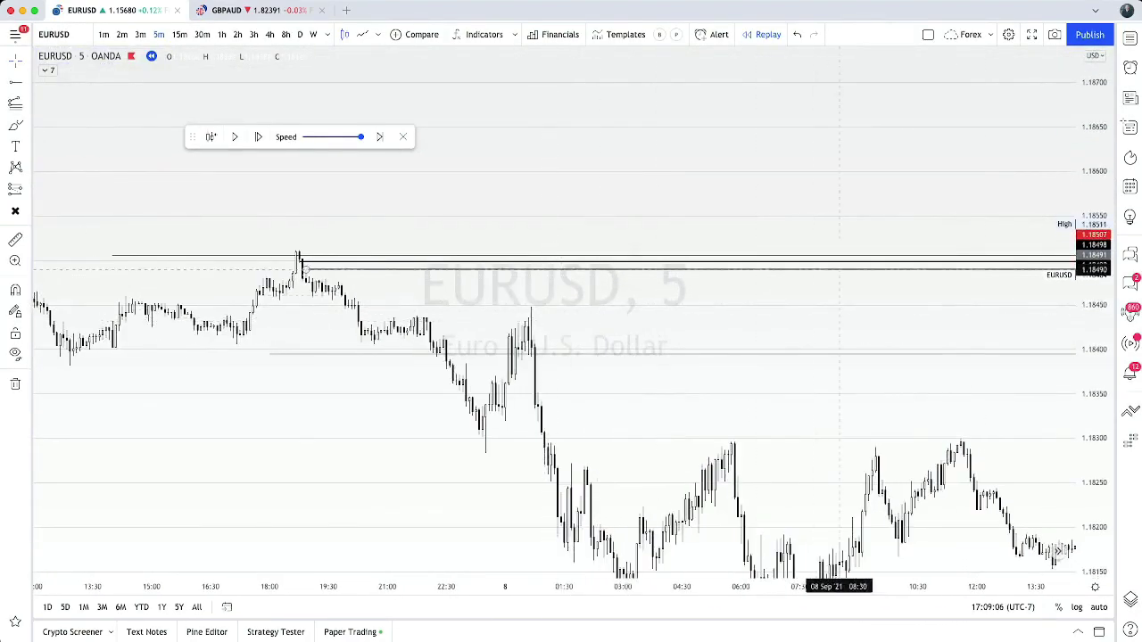
left_click_drag(1093, 437, 1093, 189)
scroll(643, 275, "up", 2)
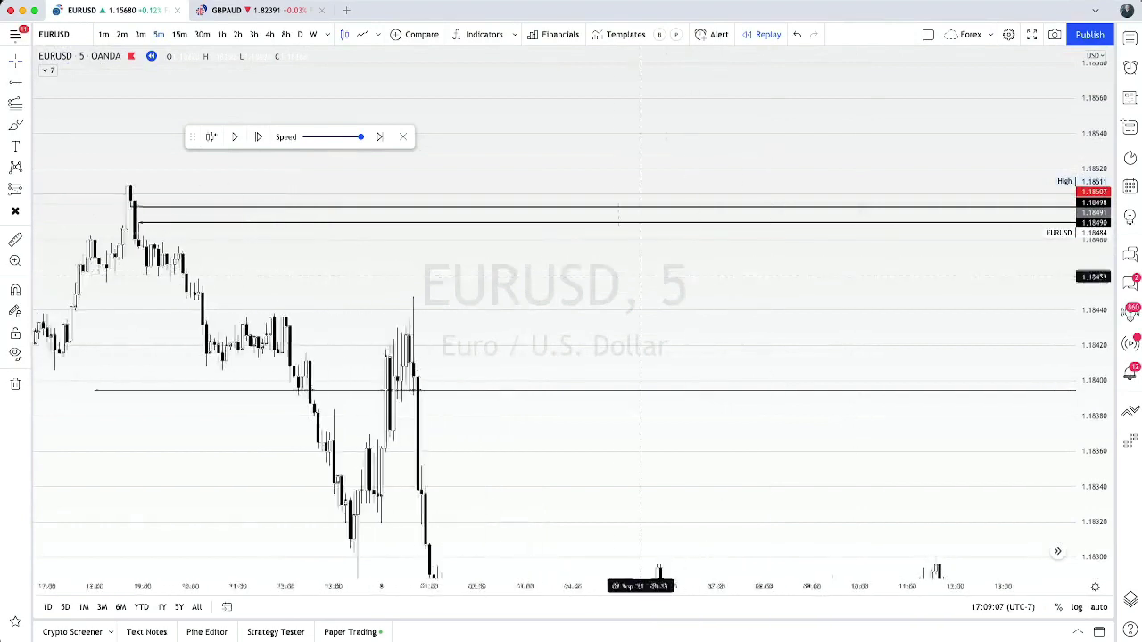
left_click_drag(297, 289, 404, 282)
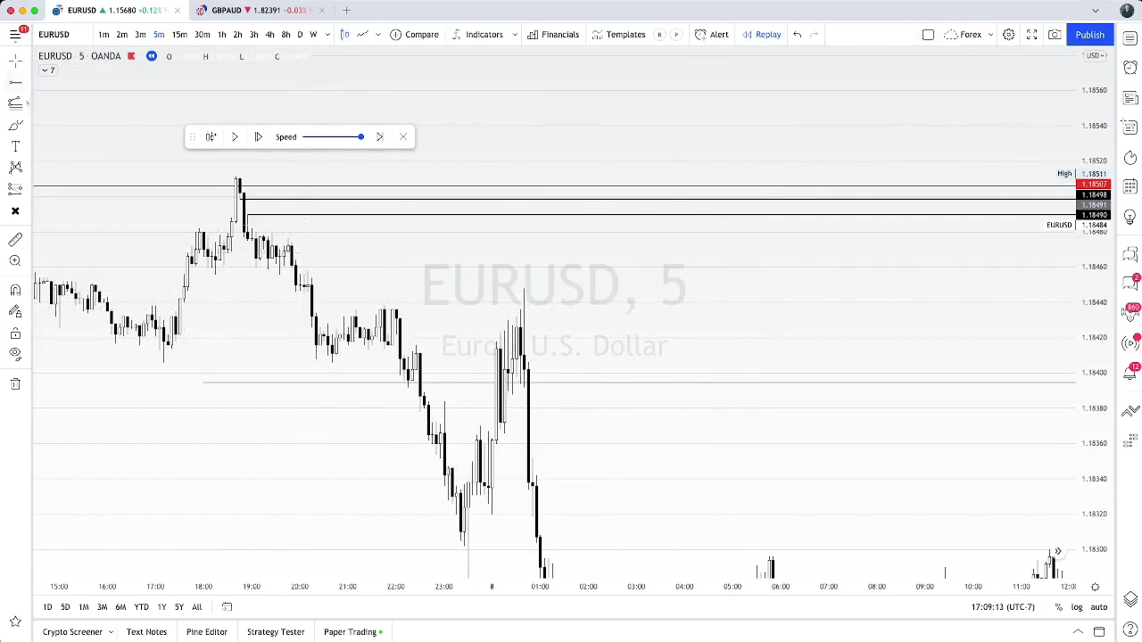
left_click(15, 82)
left_click(288, 252)
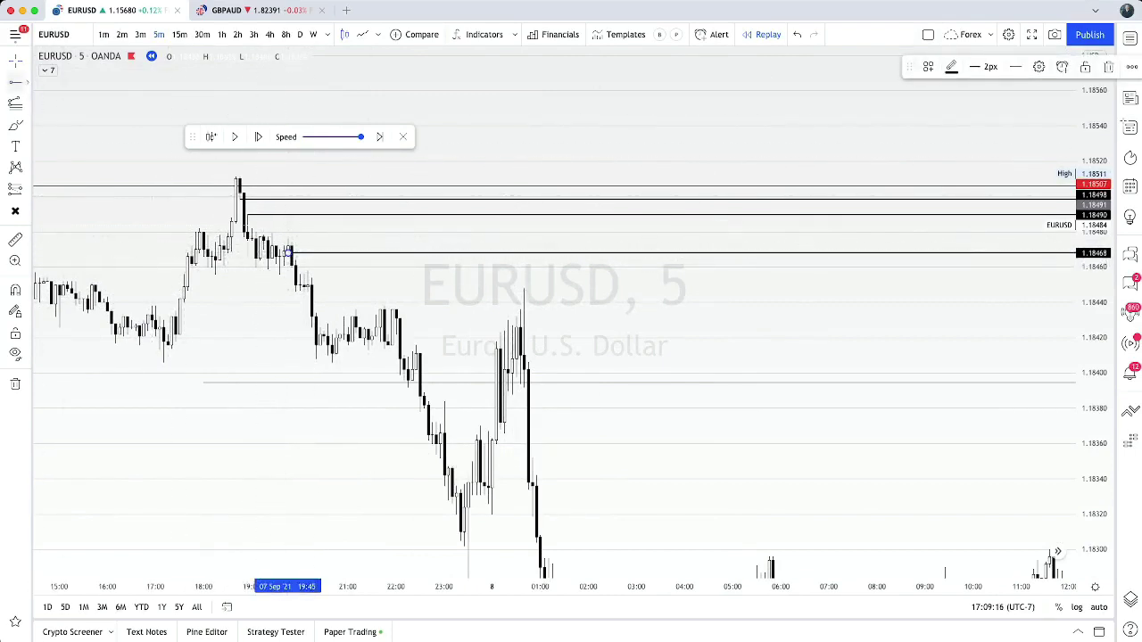
left_click(298, 259)
left_click(297, 259)
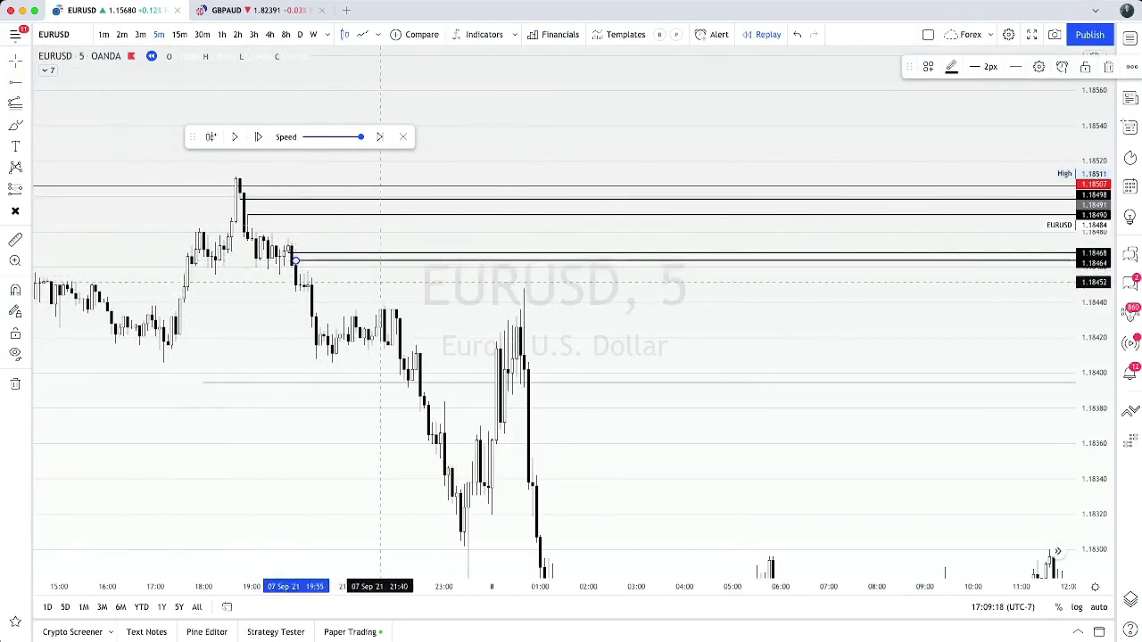
left_click(301, 264)
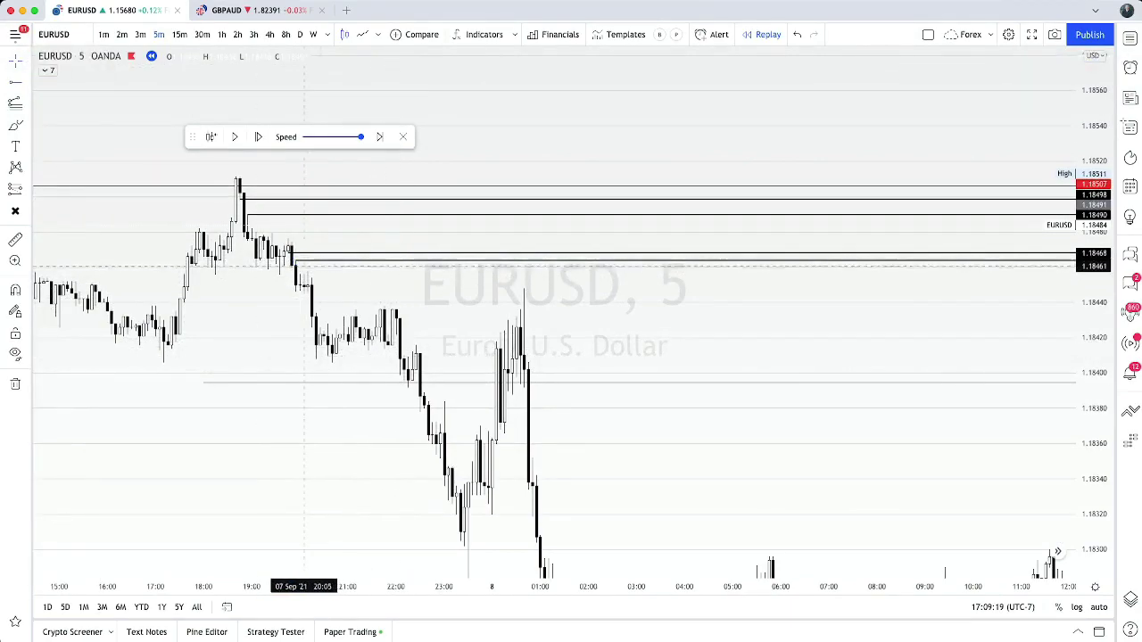
Examine how price on 9 and 10 September approaches the marked levels and the short position's entry
left_click_drag(610, 330, 317, 294)
scroll(395, 324, "down", 7)
left_click_drag(688, 293, 180, 268)
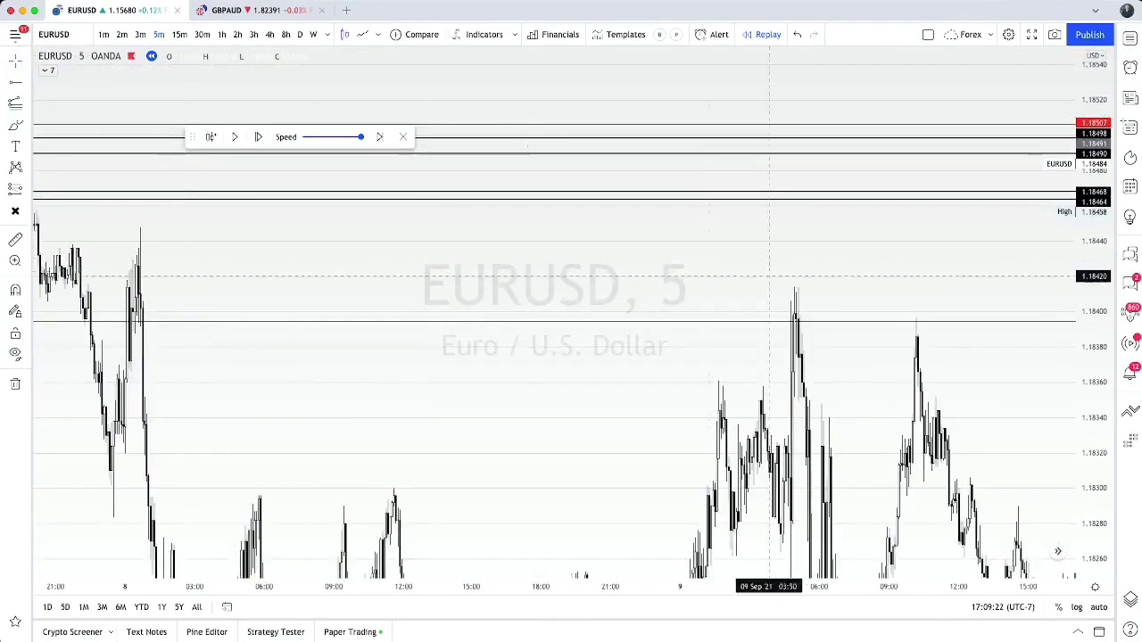
left_click_drag(873, 276, 326, 287)
scroll(683, 259, "up", 5)
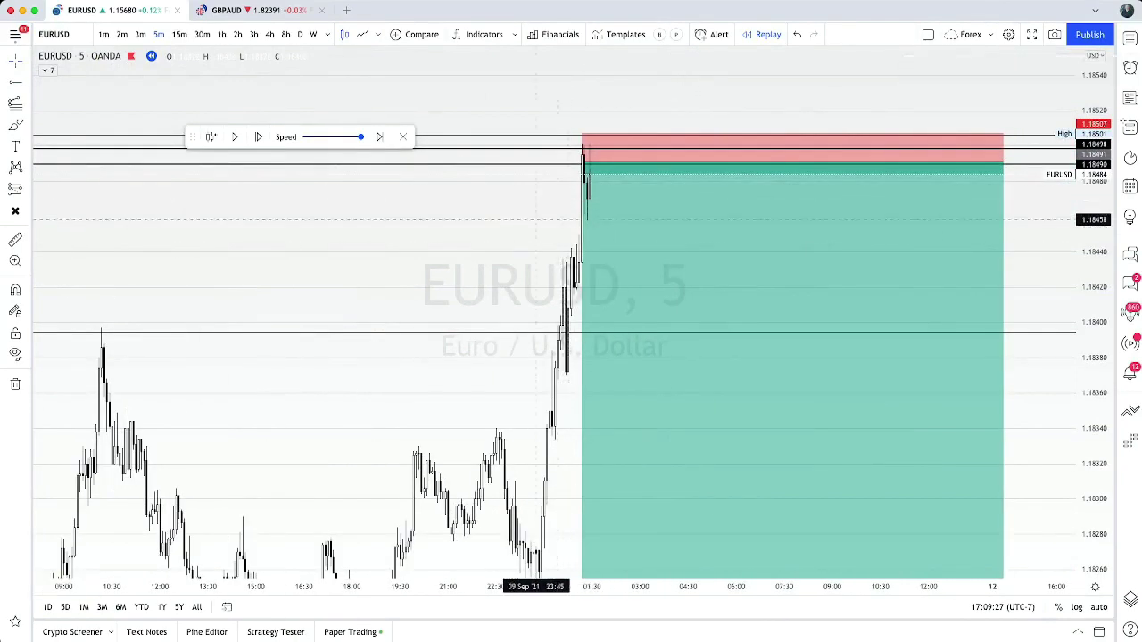
left_click_drag(524, 245, 691, 300)
scroll(469, 291, "up", 4)
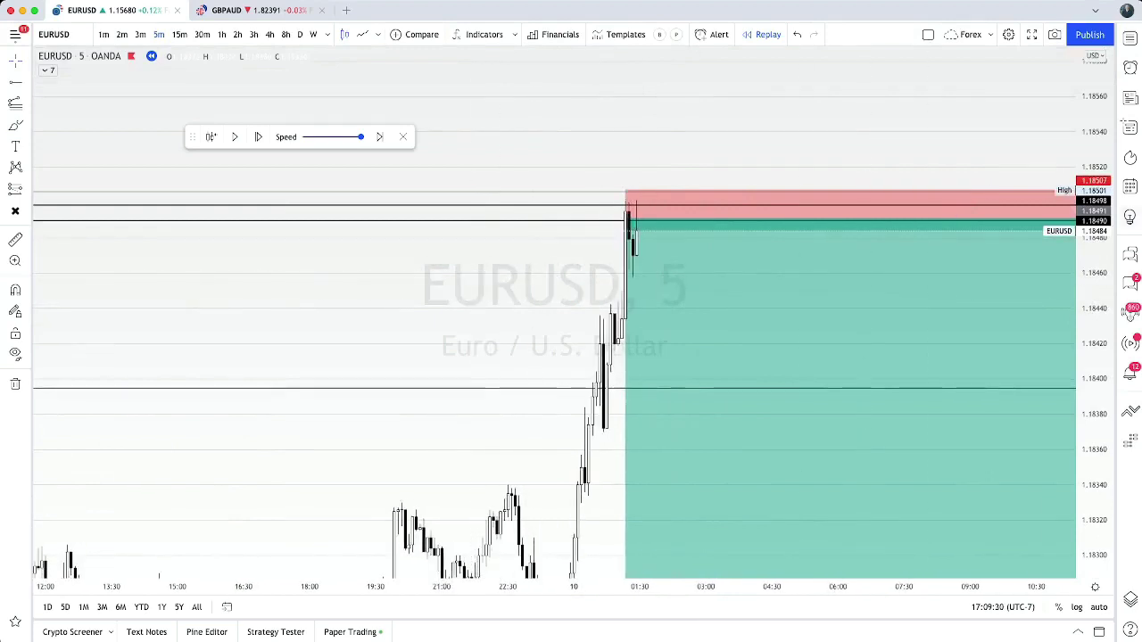
scroll(540, 343, "up", 2)
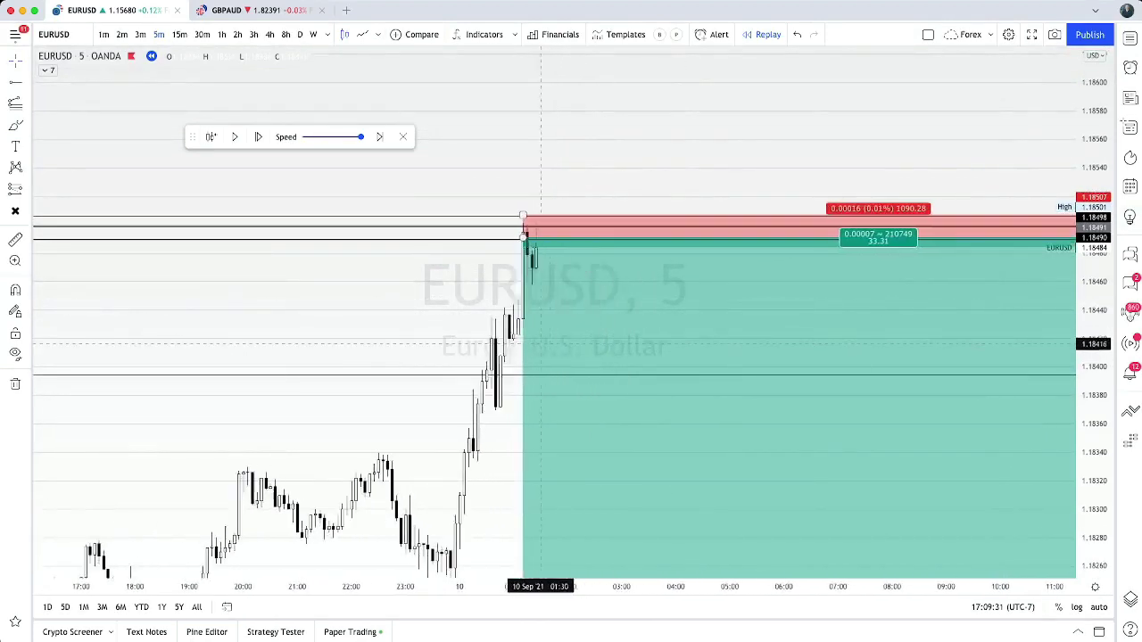
scroll(540, 344, "right", 1)
scroll(386, 310, "up", 1)
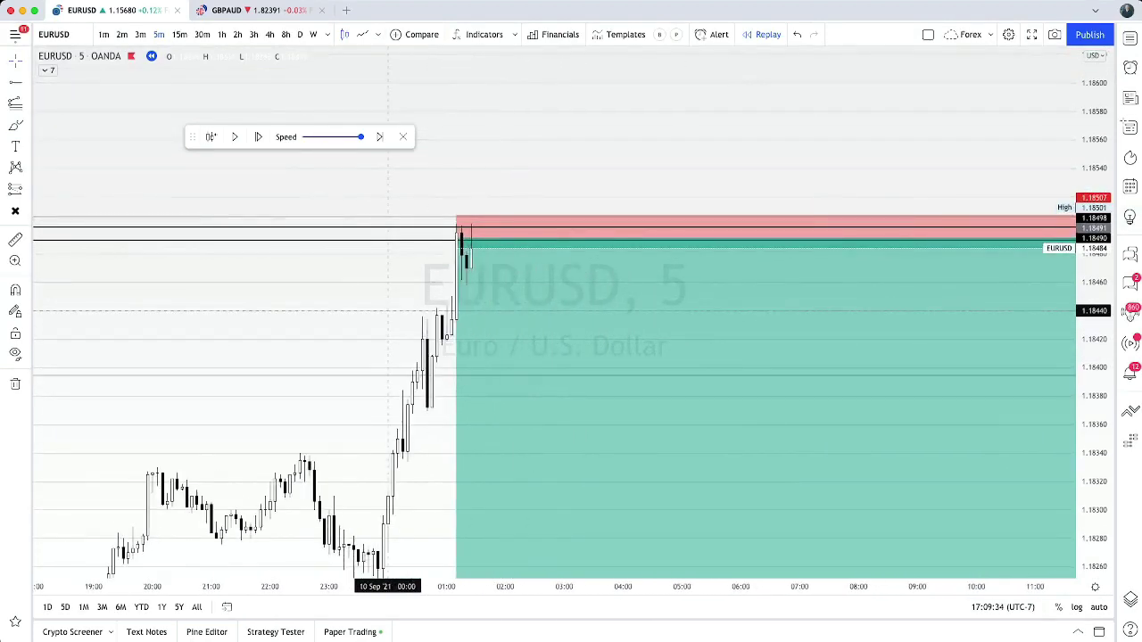
scroll(624, 176, "down", 3)
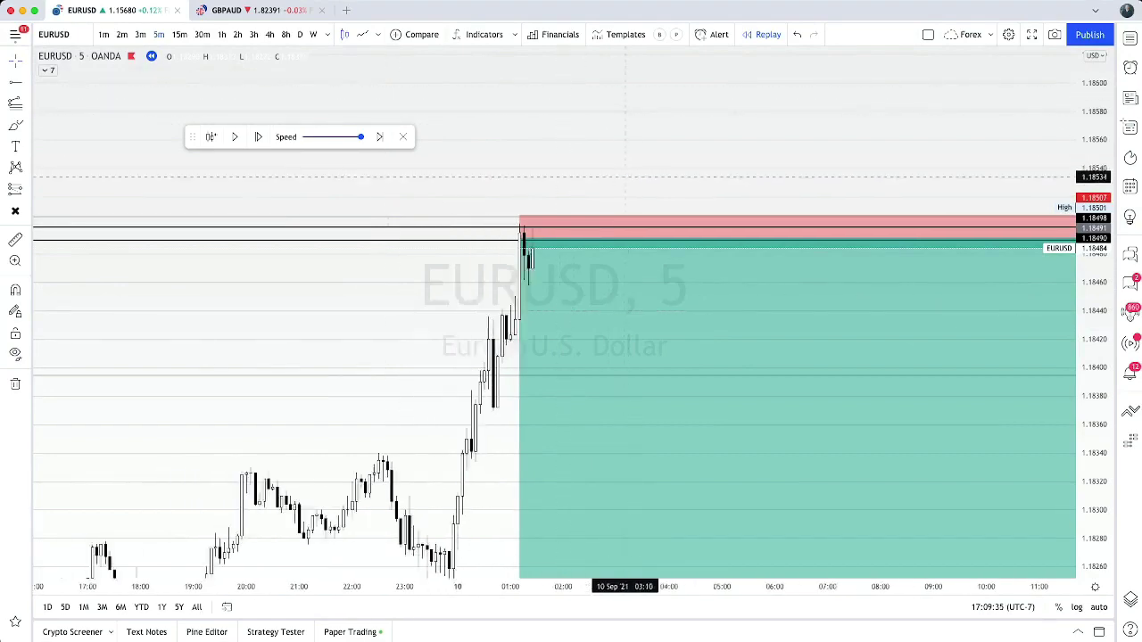
Narrow the short position so it ends at about 02:50 on 10 September
left_click_drag(562, 261, 461, 232)
scroll(642, 330, "down", 4)
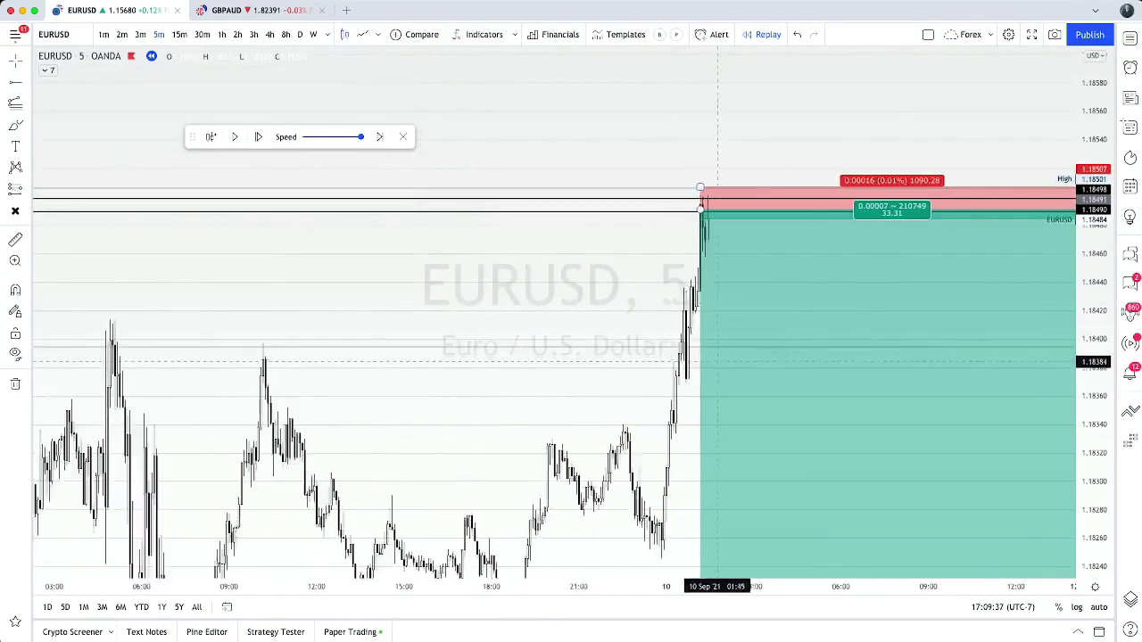
left_click_drag(630, 295, 282, 285)
left_click_drag(735, 201, 413, 201)
Advance the replay candle by candle to 01:40 on 10 September to test the short position
left_click_drag(522, 280, 831, 288)
scroll(712, 288, "up", 3)
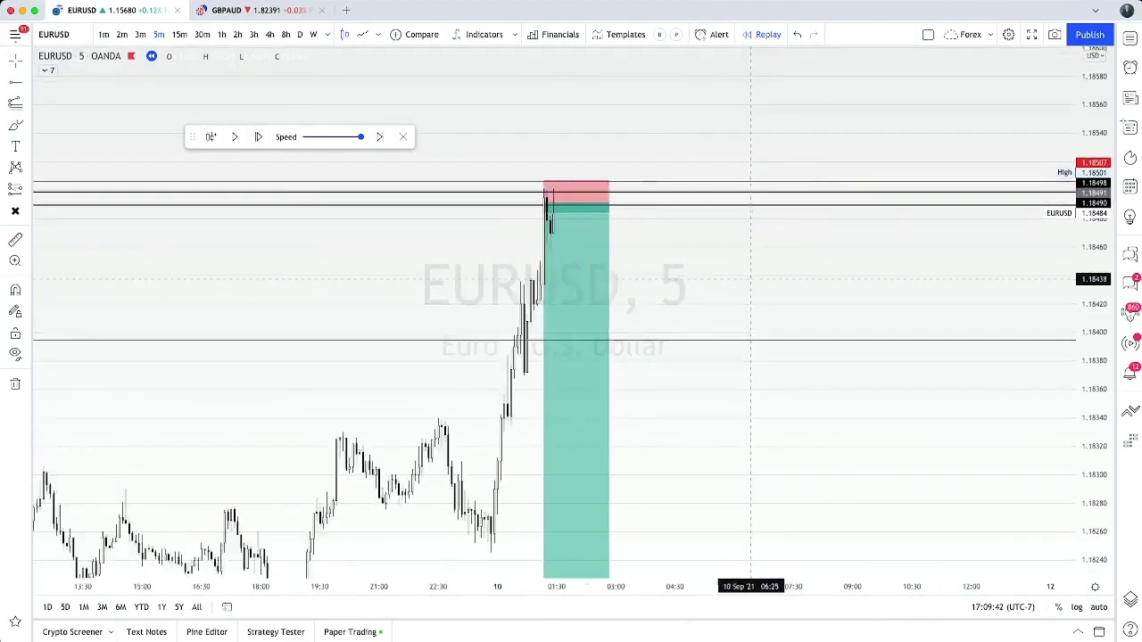
scroll(480, 254, "up", 2)
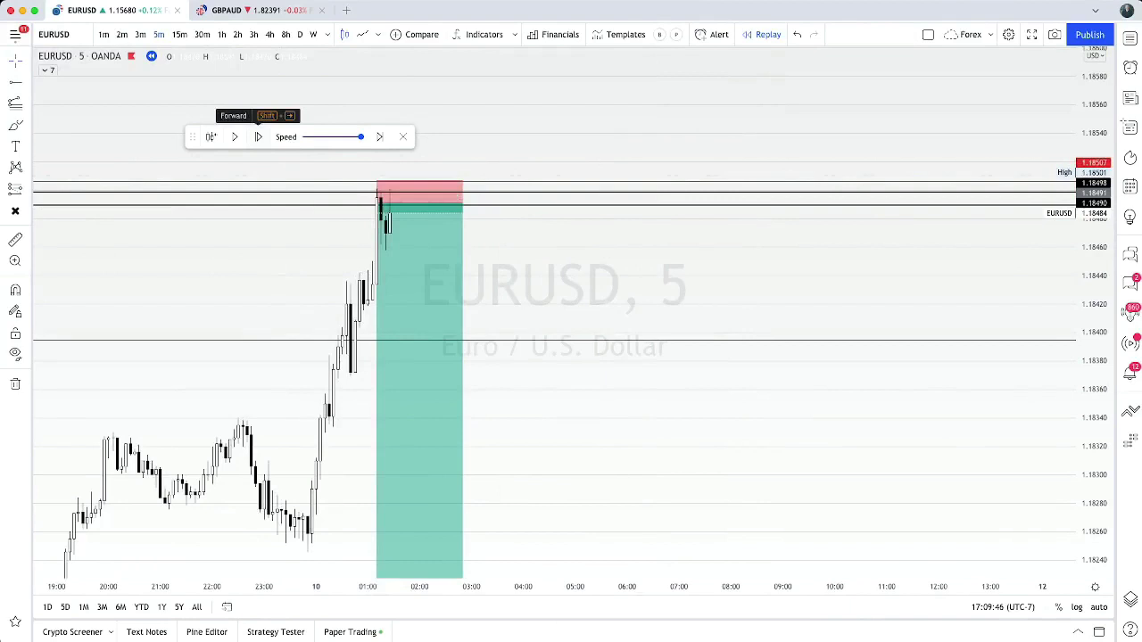
left_click(258, 137)
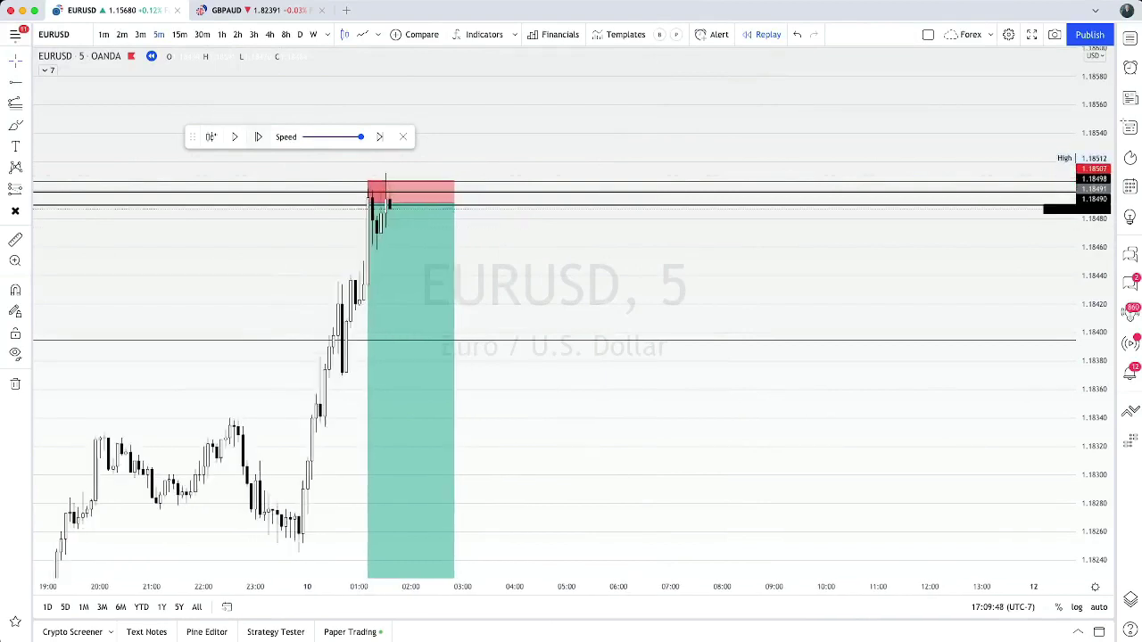
left_click(258, 136)
Compare the replayed 10 September high with the 7 September evening high and its marked levels
left_click_drag(527, 287, 770, 328)
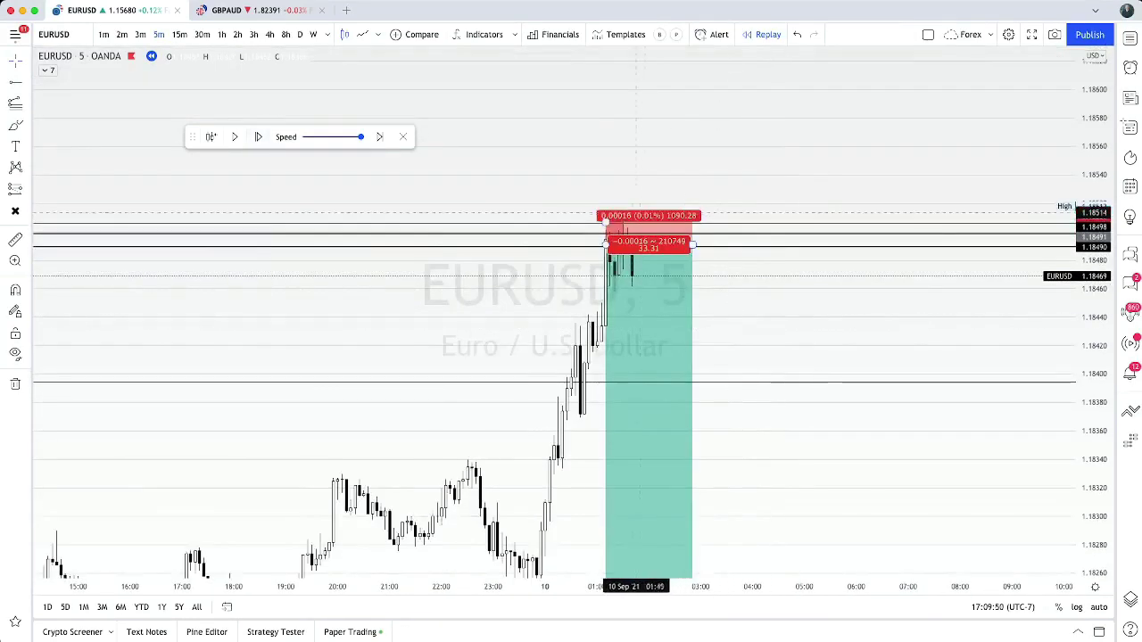
left_click_drag(479, 303, 719, 325)
scroll(696, 332, "down", 5)
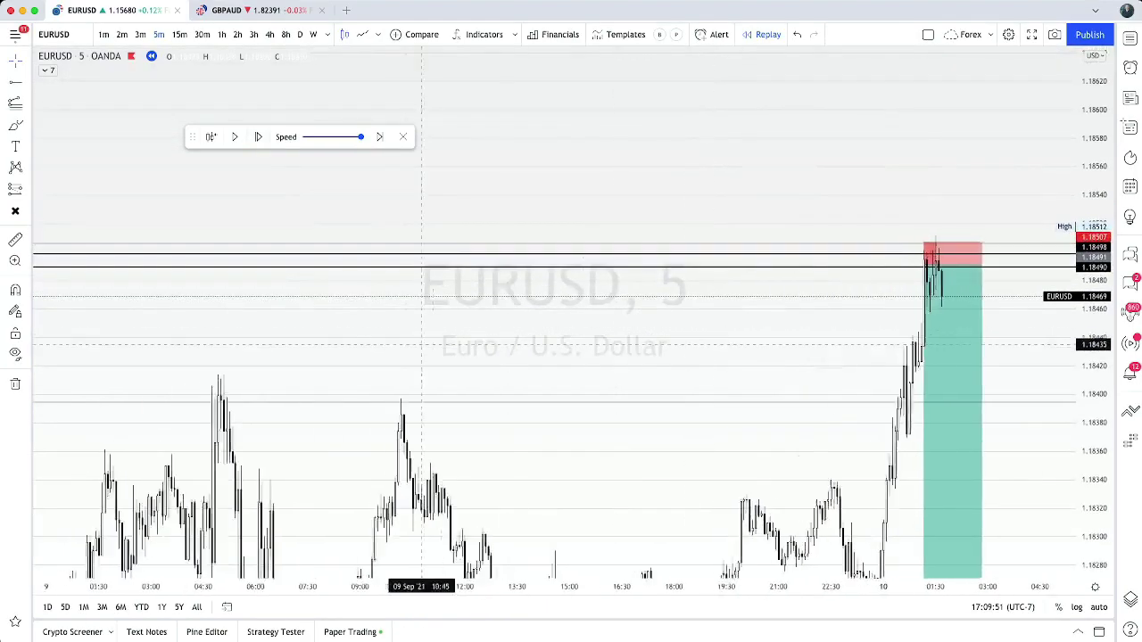
left_click_drag(330, 330, 864, 342)
left_click_drag(218, 308, 654, 311)
scroll(654, 311, "left", 5)
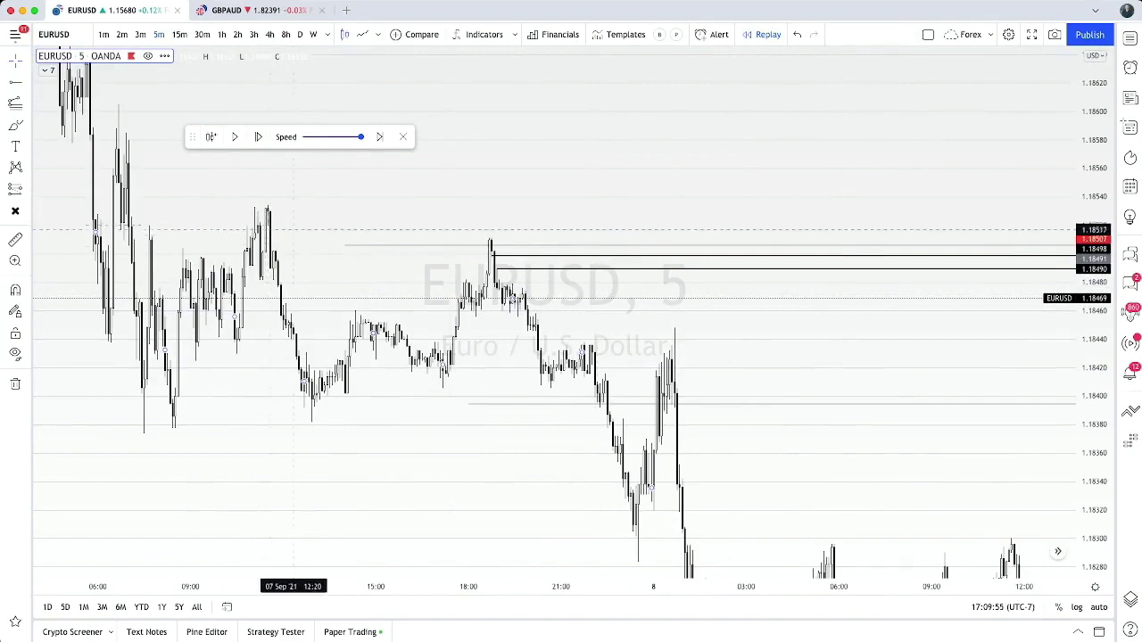
Move the horizontal ray above the 7 September evening high to 1.18519
left_click_drag(422, 244, 414, 226)
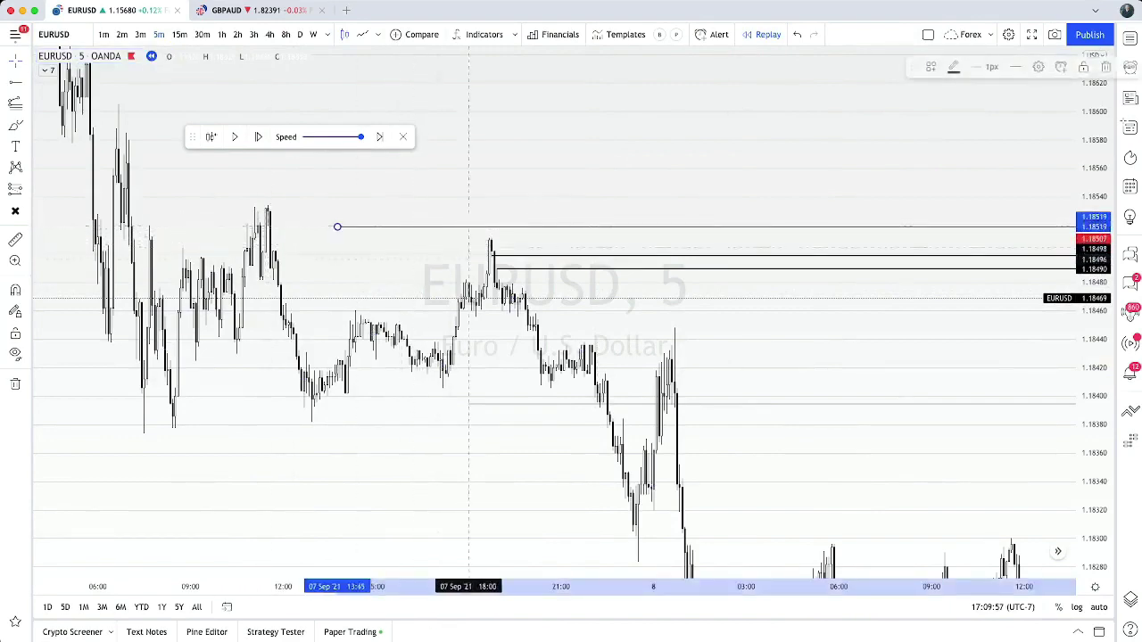
left_click(779, 304)
scroll(780, 303, "right", 10)
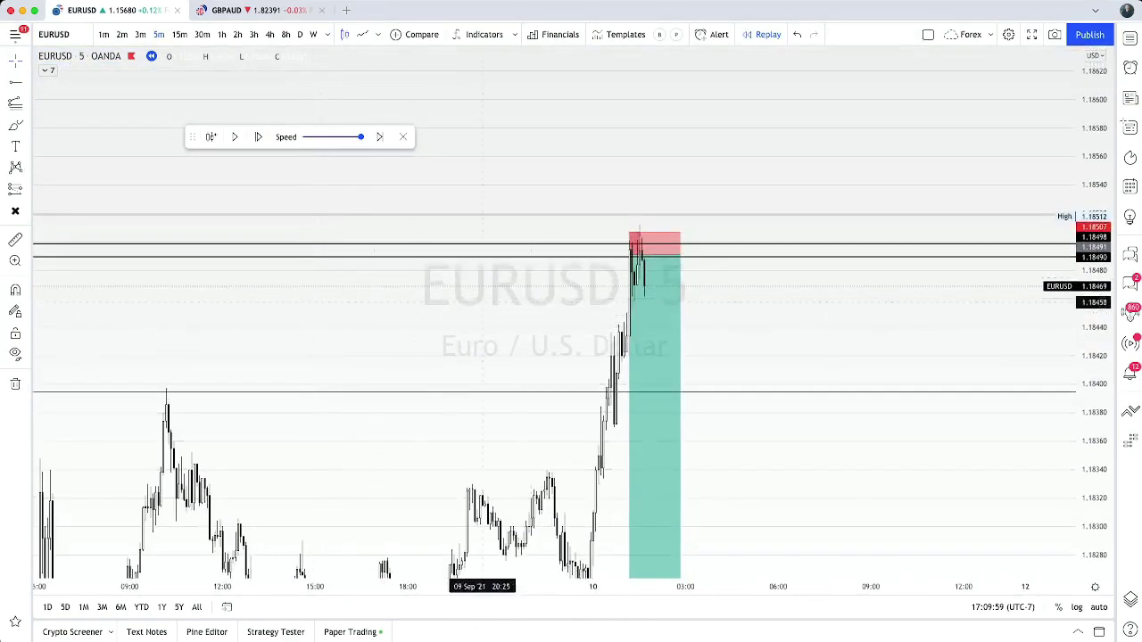
Raise the short position's stop to 1.18514, above the 10 September high
left_click(632, 238)
left_click_drag(629, 231, 629, 222)
scroll(582, 325, "up", 5)
left_click_drag(583, 326, 767, 322)
scroll(730, 293, "up", 3)
scroll(734, 305, "up", 3)
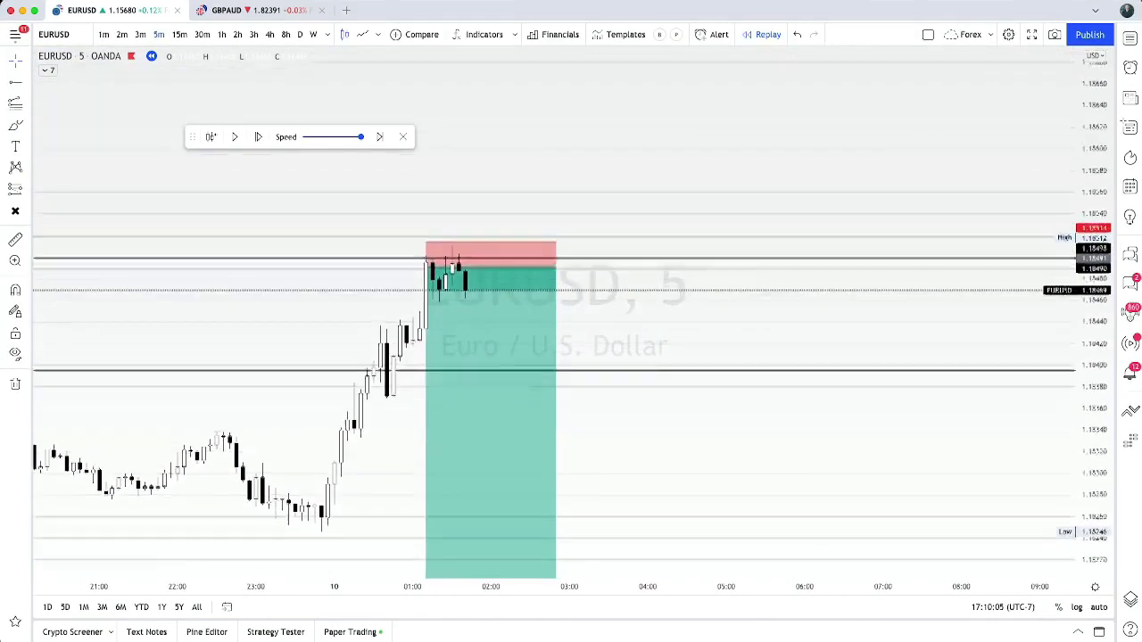
scroll(624, 303, "left", 2)
Delete the short position and advance the replay by one candle to 01:45 on 10 September
left_click(594, 311)
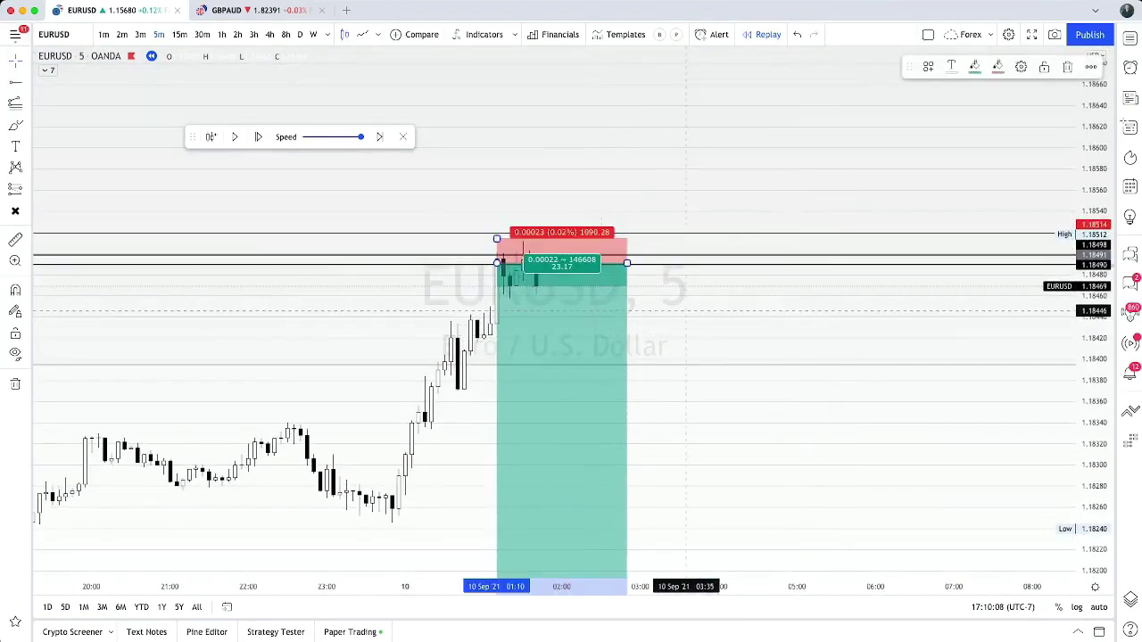
key("Delete")
left_click_drag(687, 311, 740, 304)
scroll(749, 298, "up", 2)
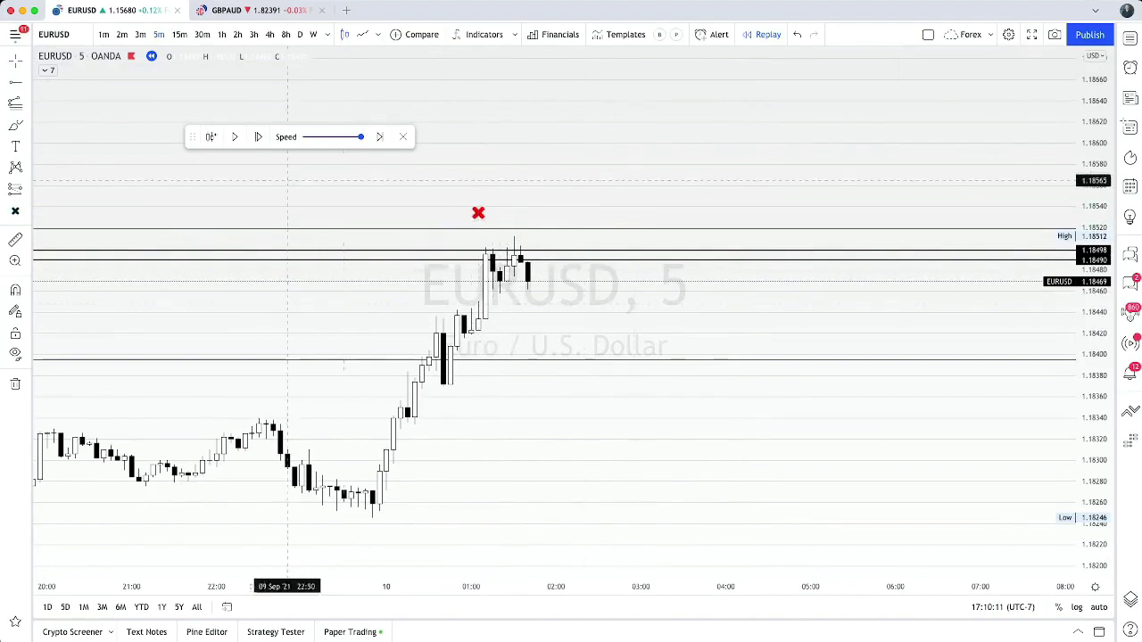
left_click(258, 136)
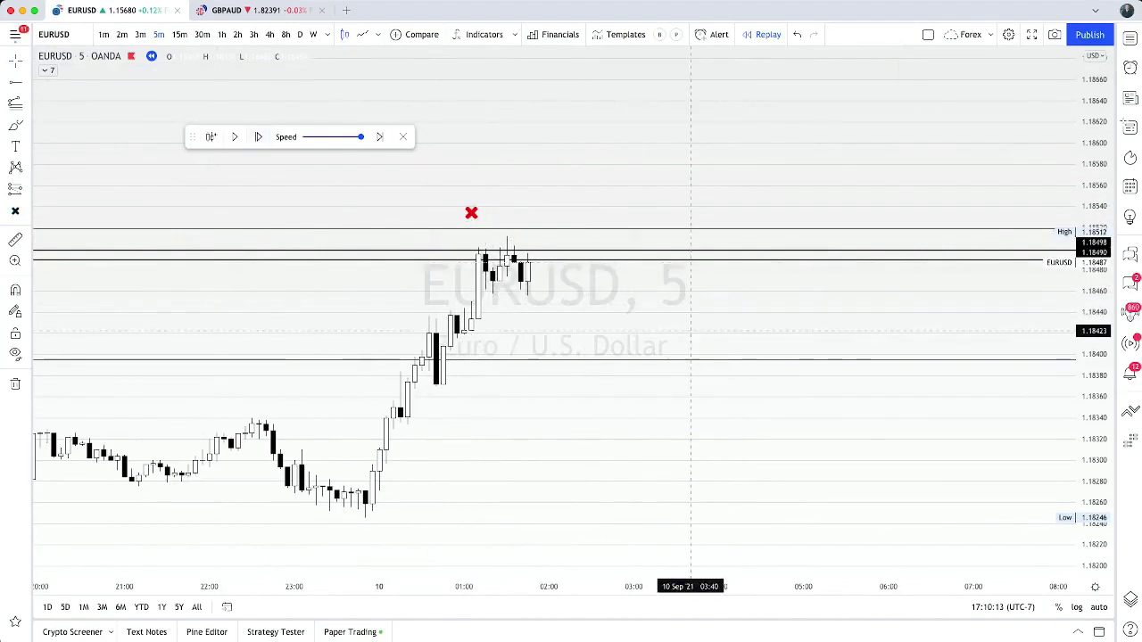
Mark the successive 10 September lows near 1.18457 with short trend lines, and draw one from the 1.18481 high to about 03:00
left_click_drag(1093, 393, 1094, 191)
left_click_drag(712, 317, 821, 301)
scroll(820, 300, "up", 3)
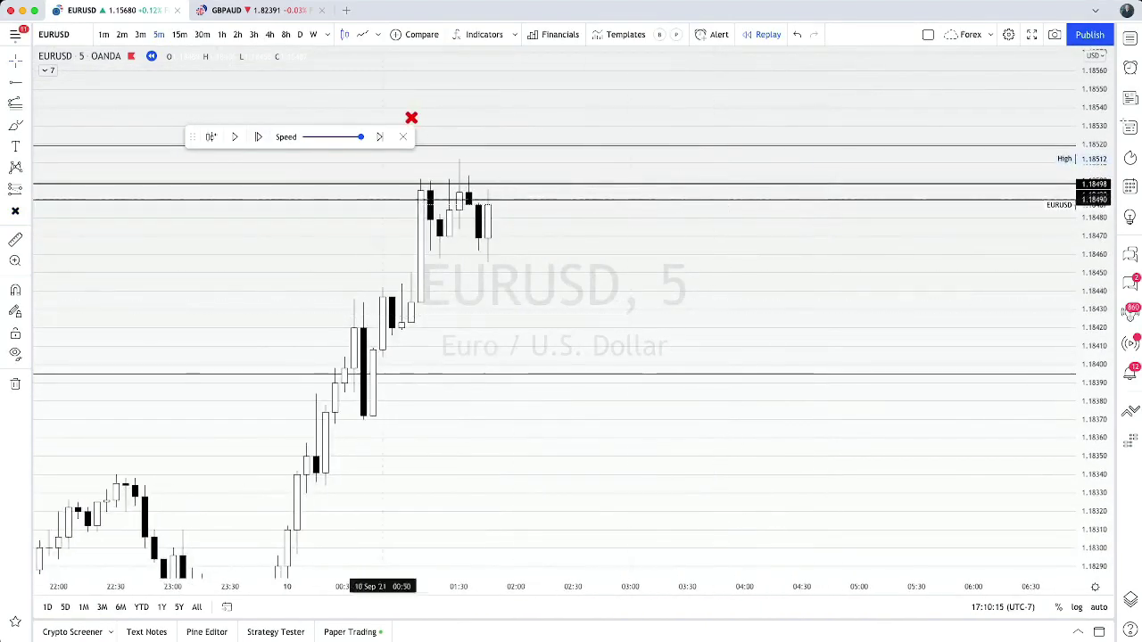
left_click(27, 81)
left_click(77, 81)
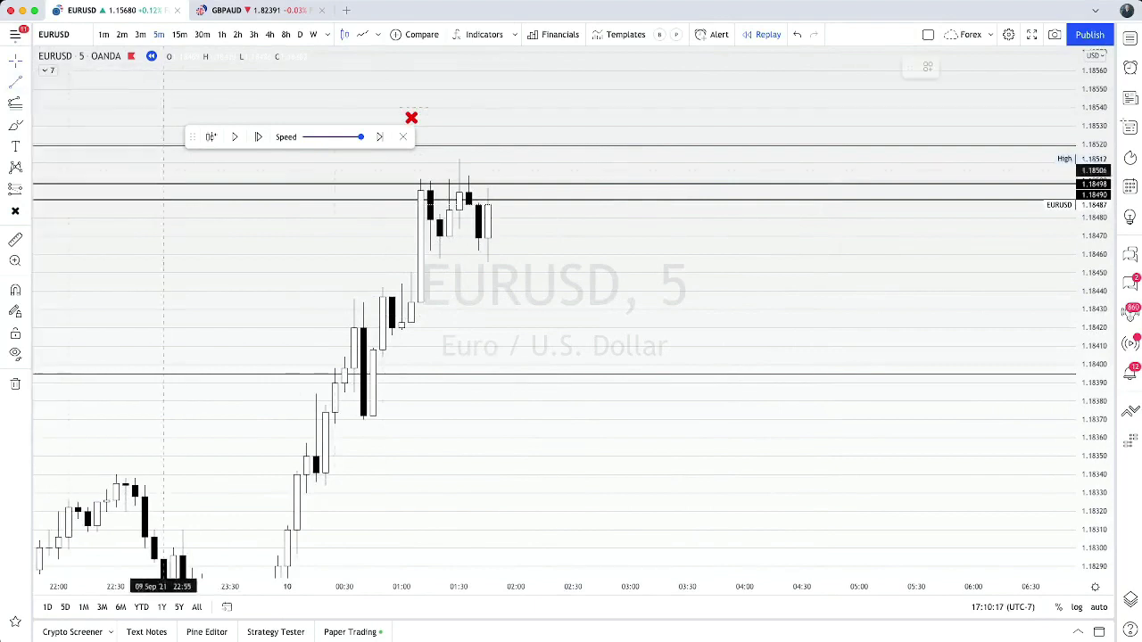
left_click(481, 259)
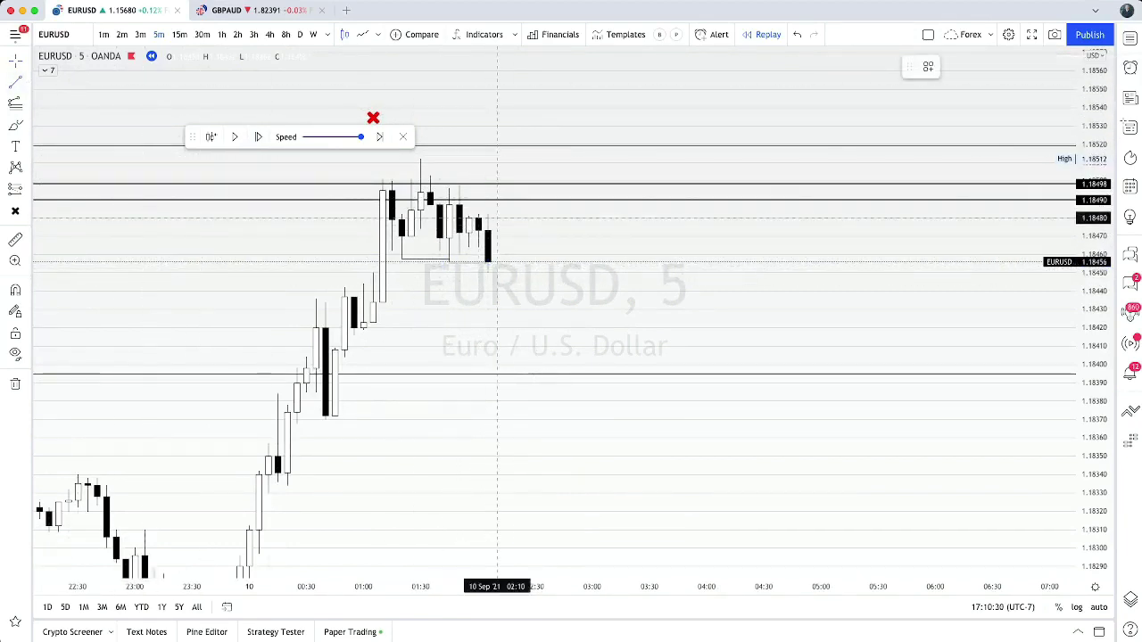
left_click(591, 215)
left_click(575, 260)
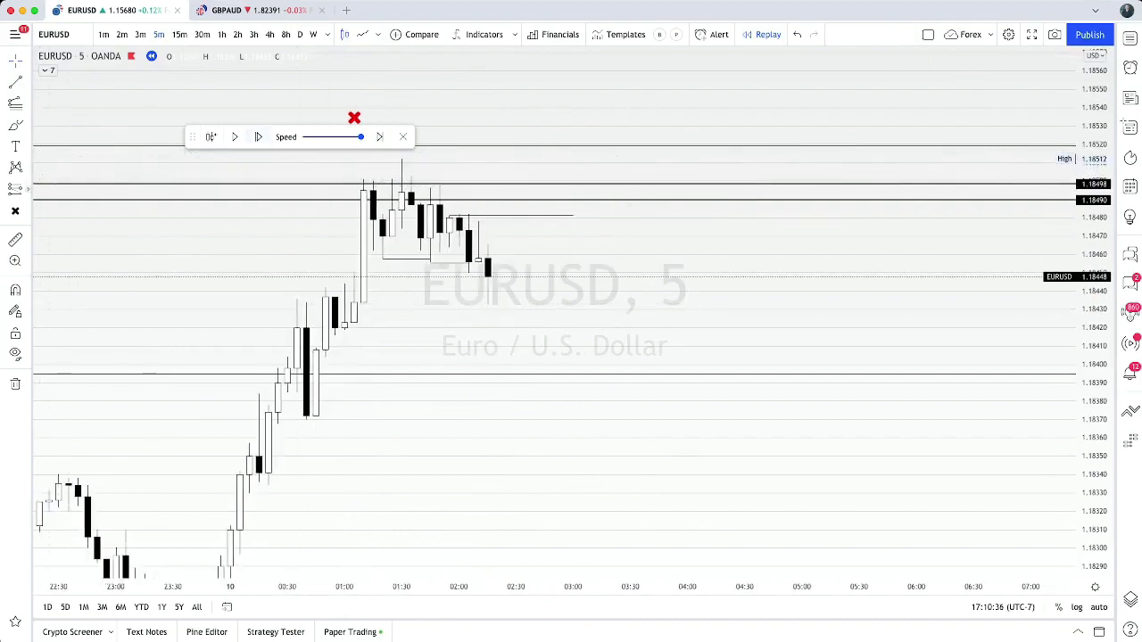
Restart the replay from the 02:10 candle on 10 September
left_click(211, 136)
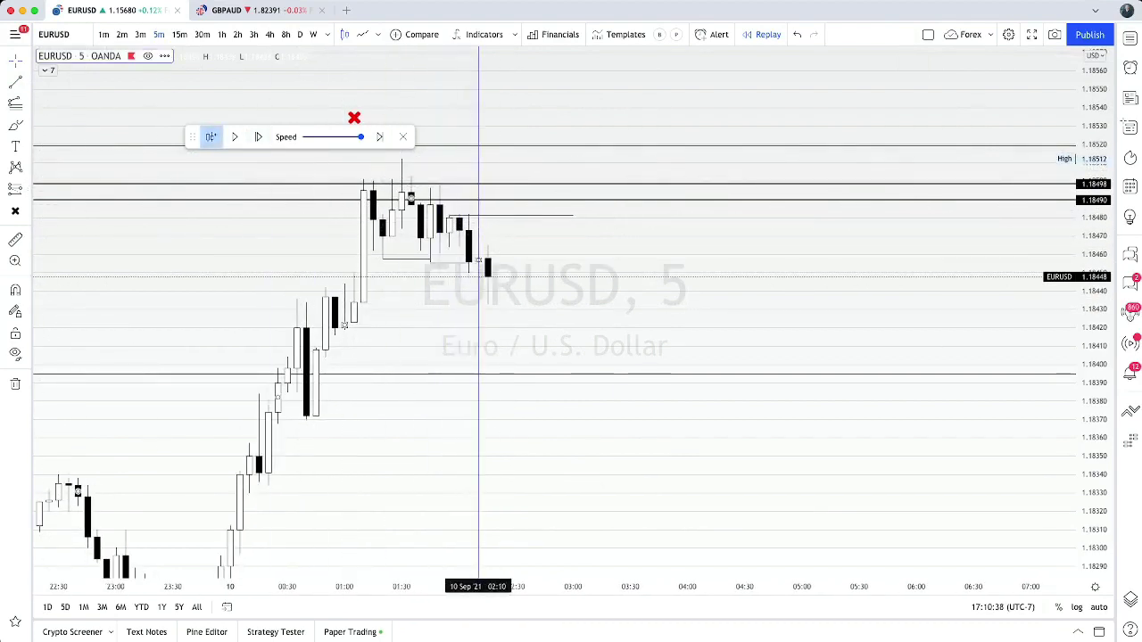
left_click(478, 312)
left_click_drag(378, 313, 514, 345)
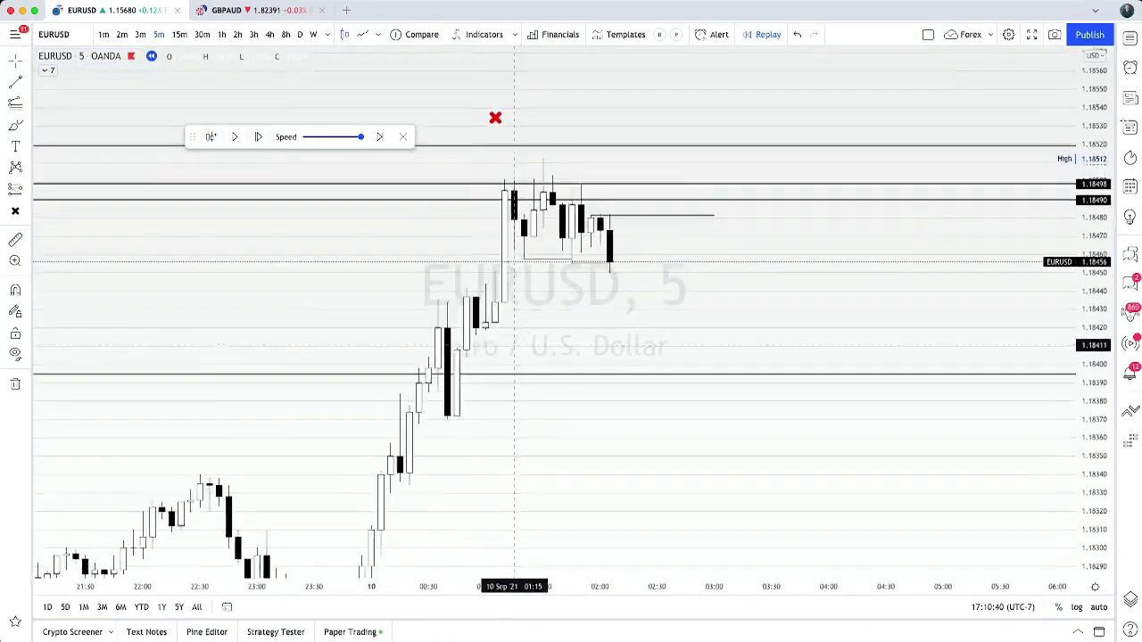
Draw a level trend line at 1.18472 from 01:55 to 03:10 on 10 September
left_click_drag(495, 118, 491, 116)
left_click(586, 231)
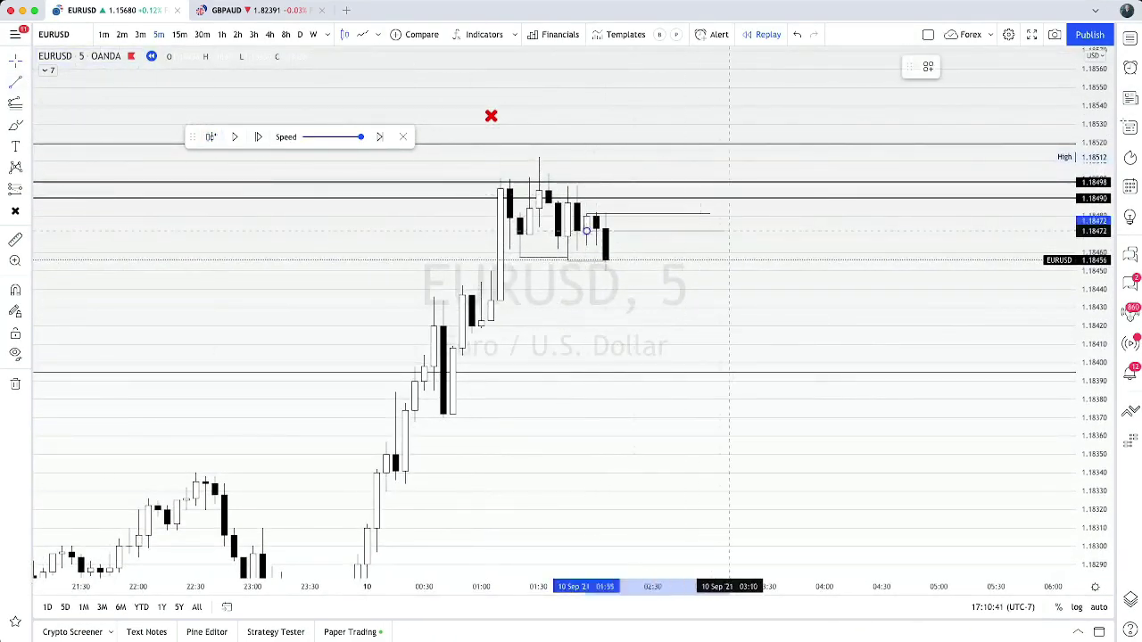
left_click(729, 231)
left_click(738, 261)
Place a short position at 02:15 on 10 September with its entry at 1.18471 and stop at 1.18485
scroll(780, 297, "up", 2)
left_click_drag(1095, 297, 1094, 183)
left_click(521, 298)
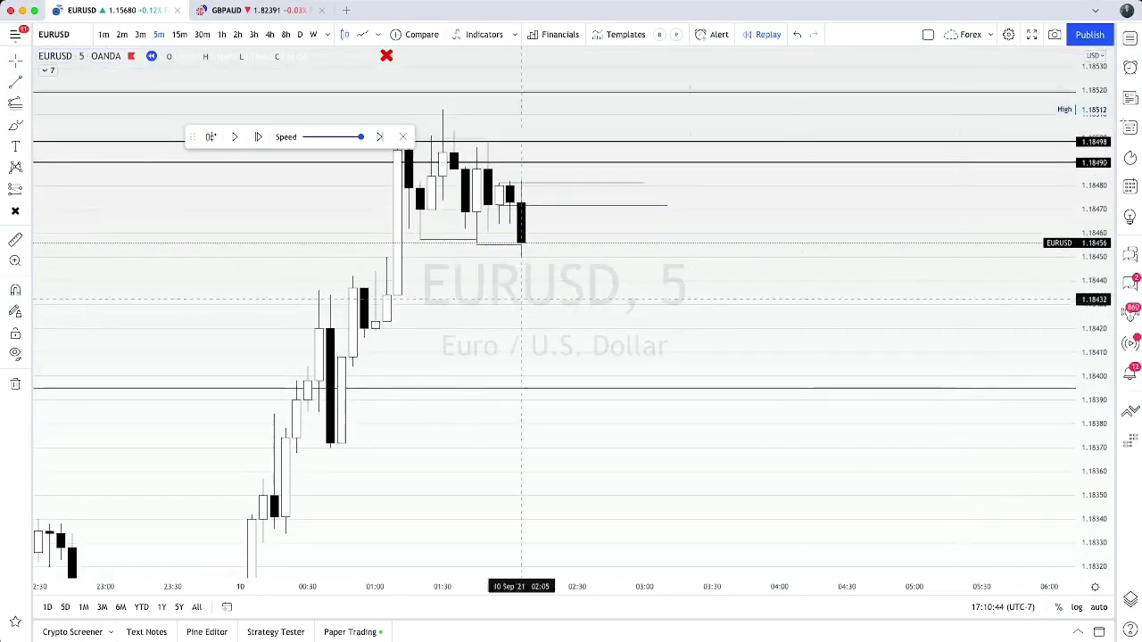
left_click(28, 189)
left_click(82, 214)
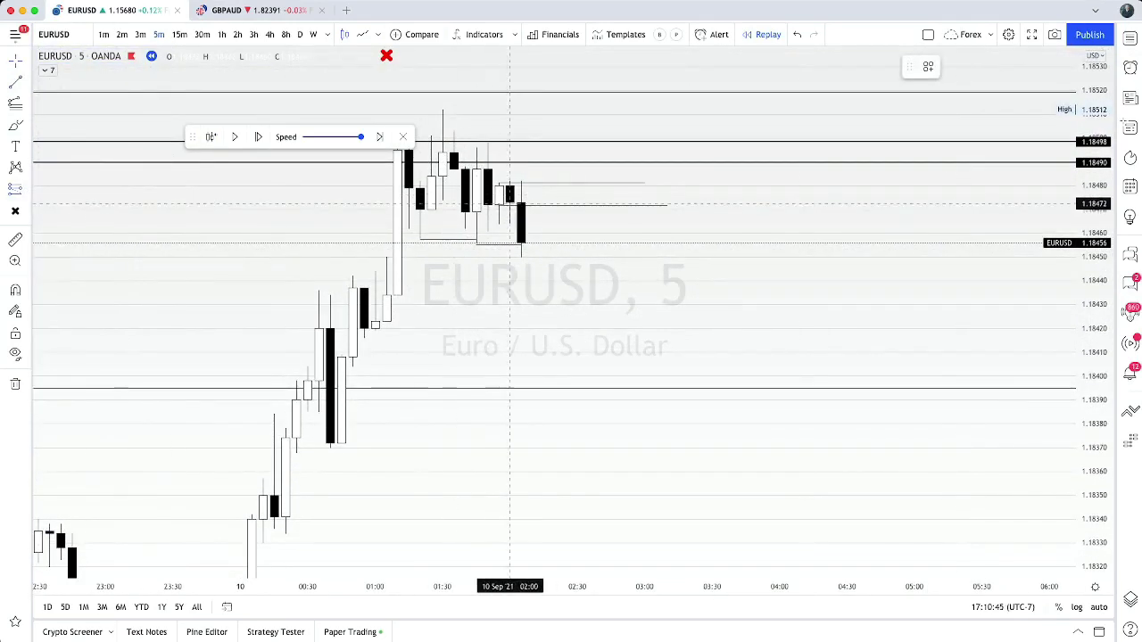
left_click(543, 207)
mouse_move(543, 129)
left_mouse_down()
mouse_move(543, 178)
mouse_move(543, 133)
mouse_move(543, 143)
left_mouse_up()
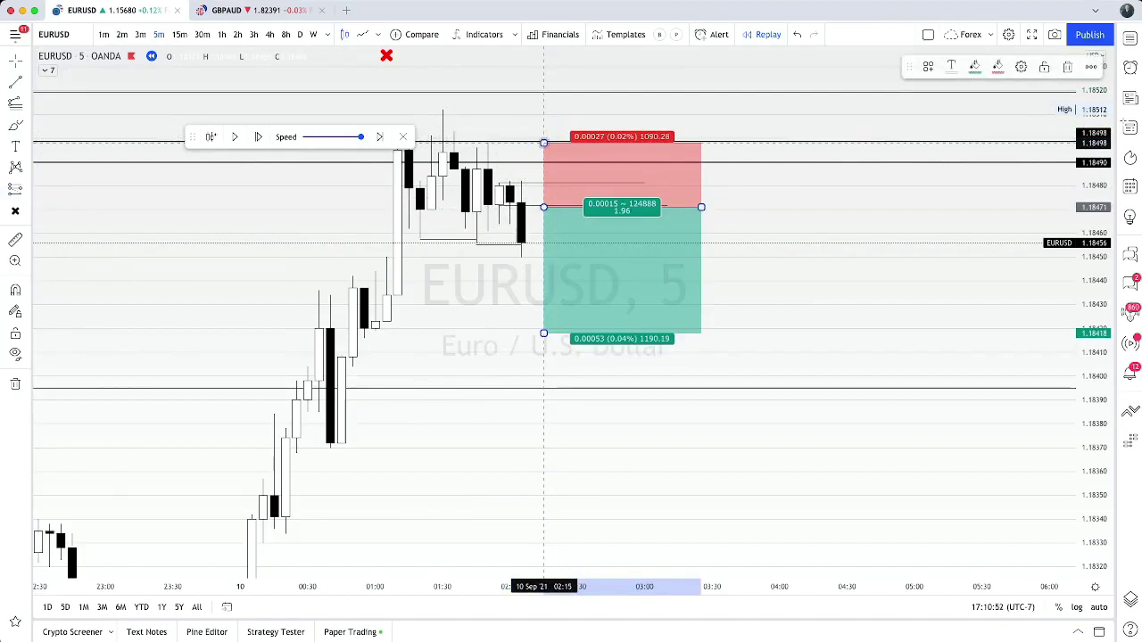
left_click_drag(543, 142, 543, 174)
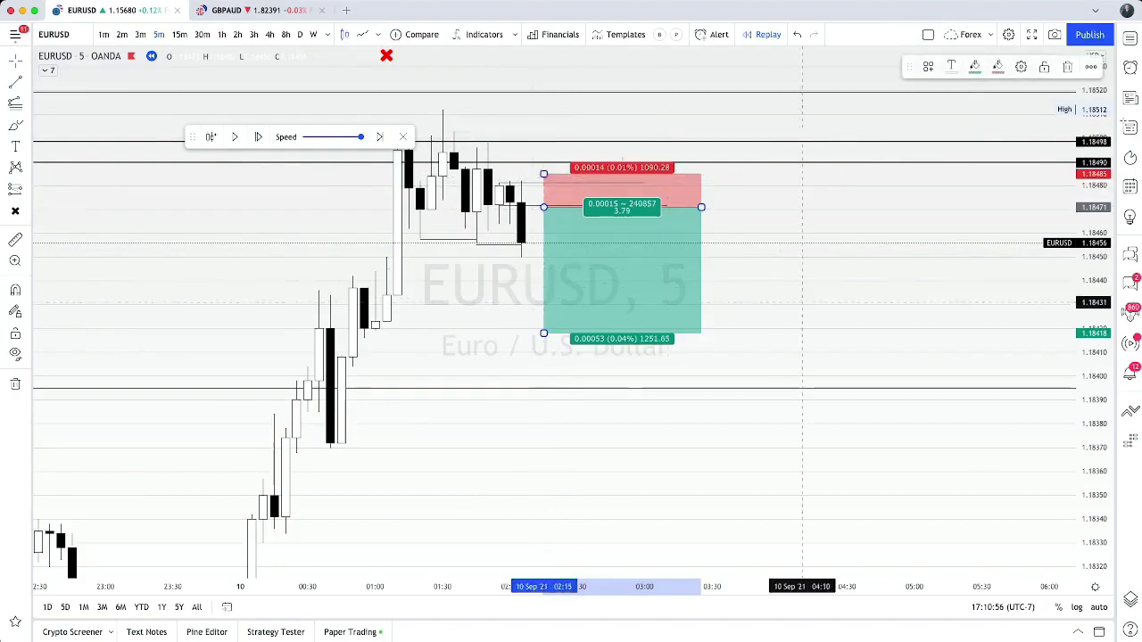
Lower the short position's target to 1.17933 and widen it to end at about 10:05 on 10 September
scroll(657, 51, "down", 5)
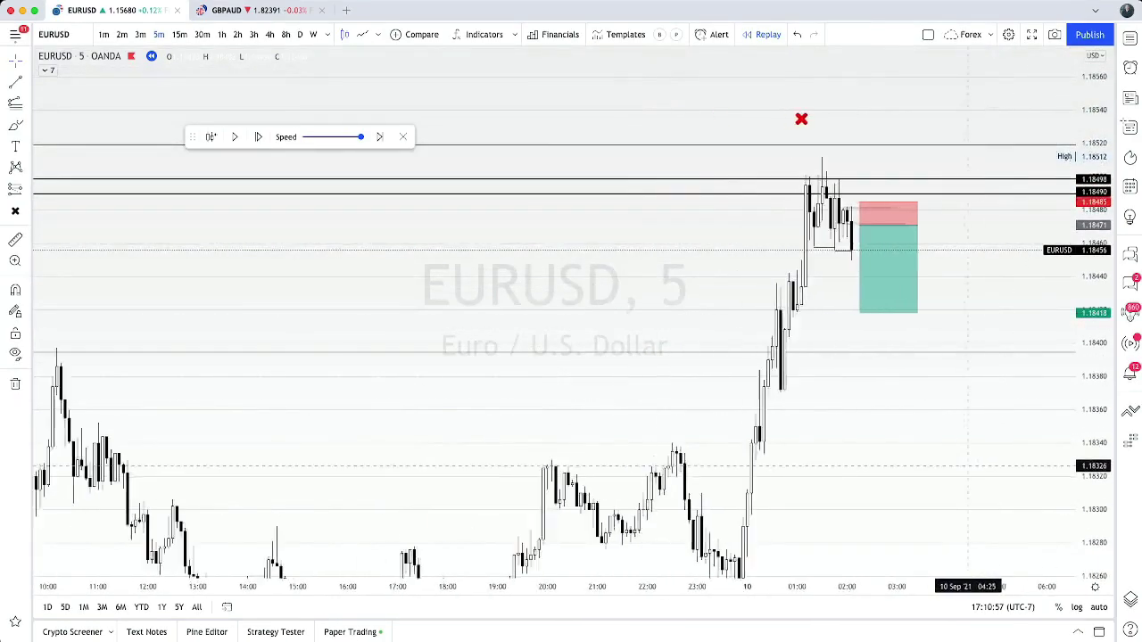
scroll(571, 339, "down", 8)
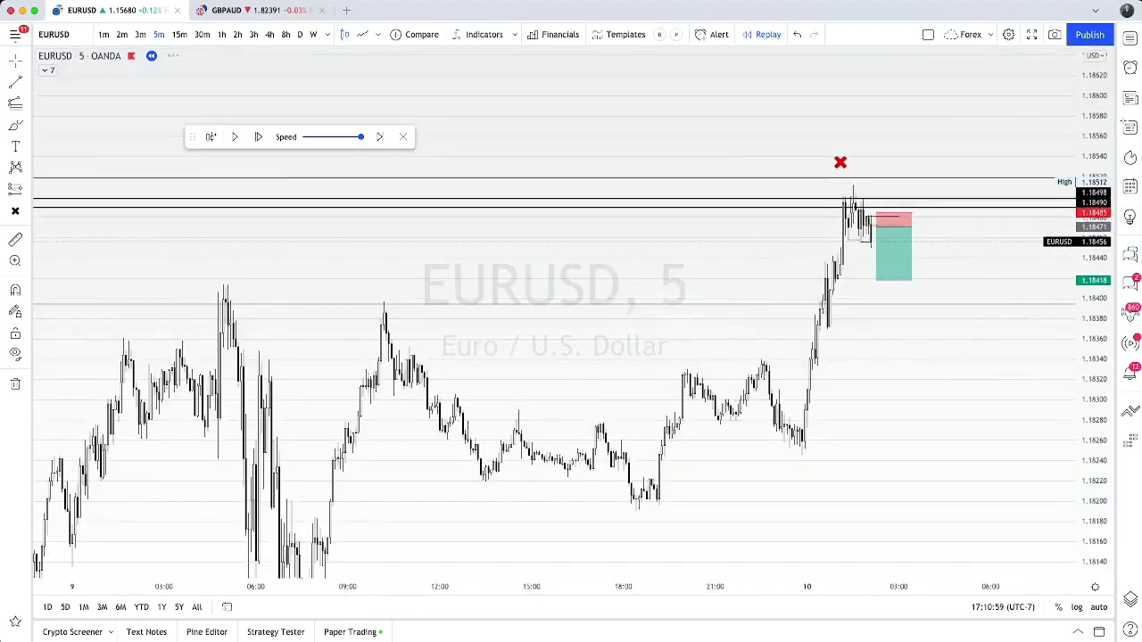
scroll(777, 356, "down", 6)
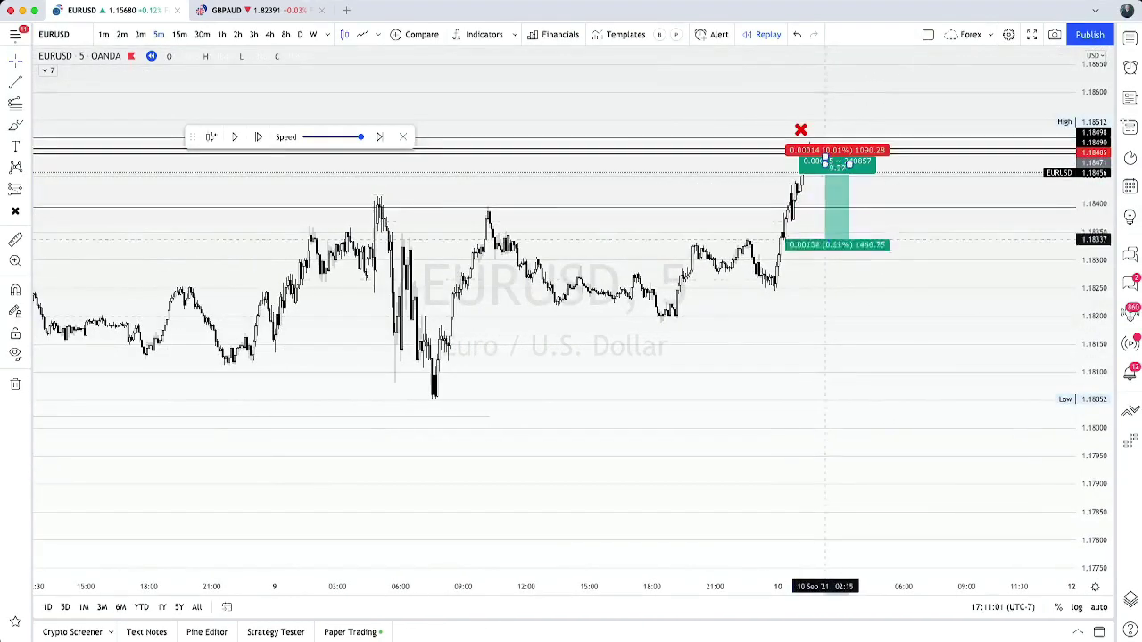
left_click_drag(825, 241, 825, 466)
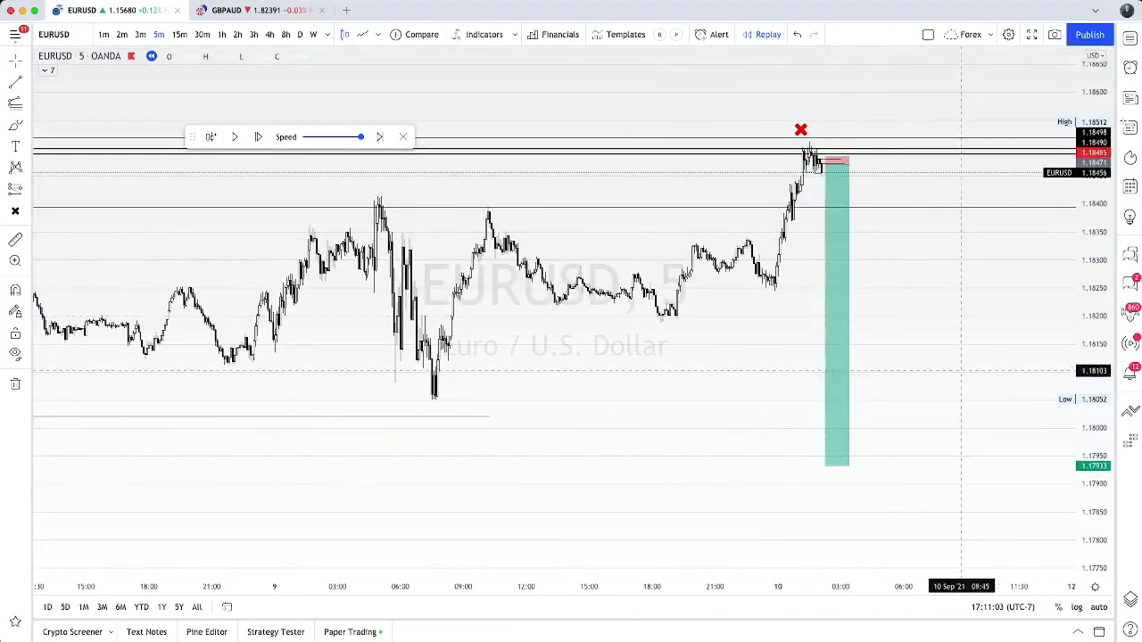
left_click_drag(850, 164, 707, 230)
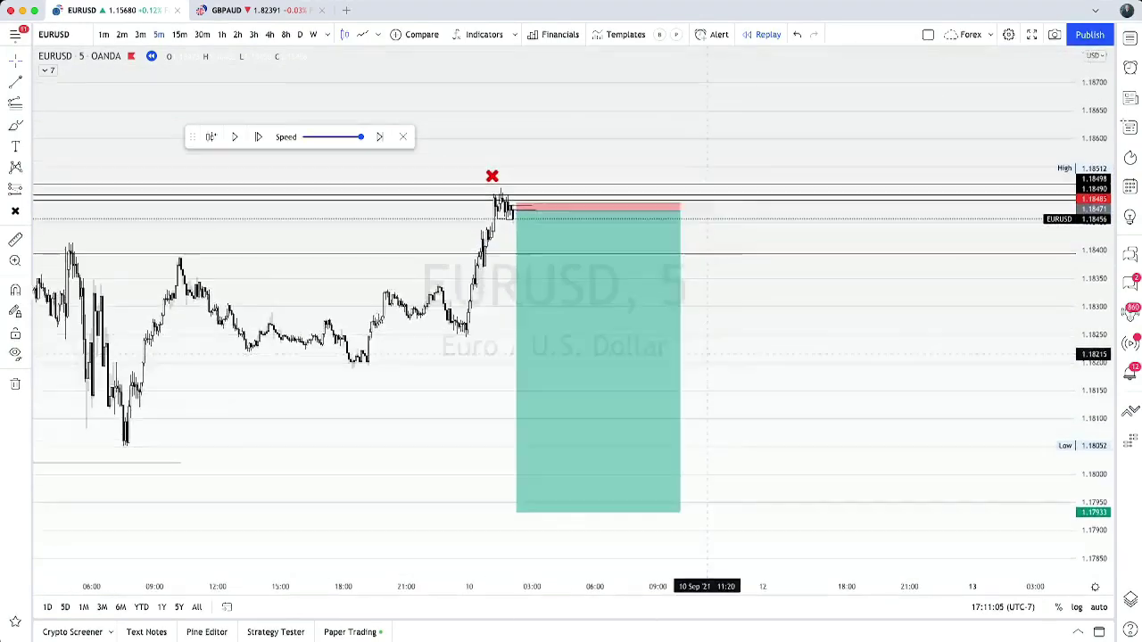
Play the replay to about 11:00 on 10 September to test the short position, and pause it there
scroll(759, 357, "up", 2)
left_click_drag(800, 388, 903, 355)
left_click_drag(1094, 392, 1093, 98)
left_click_drag(772, 223, 856, 394)
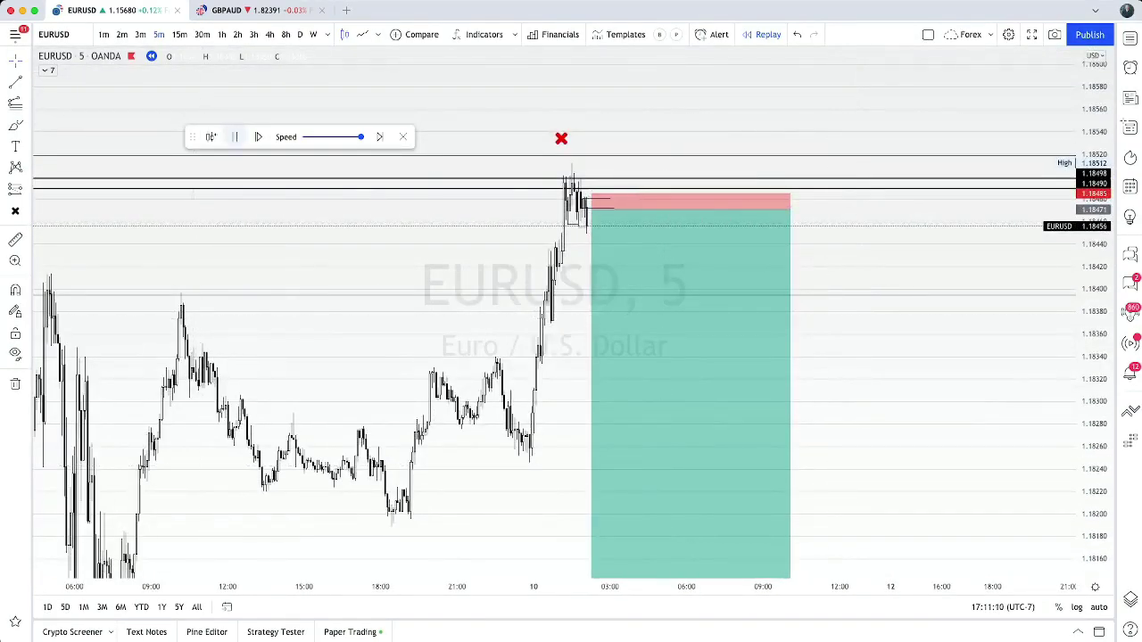
left_click(235, 136)
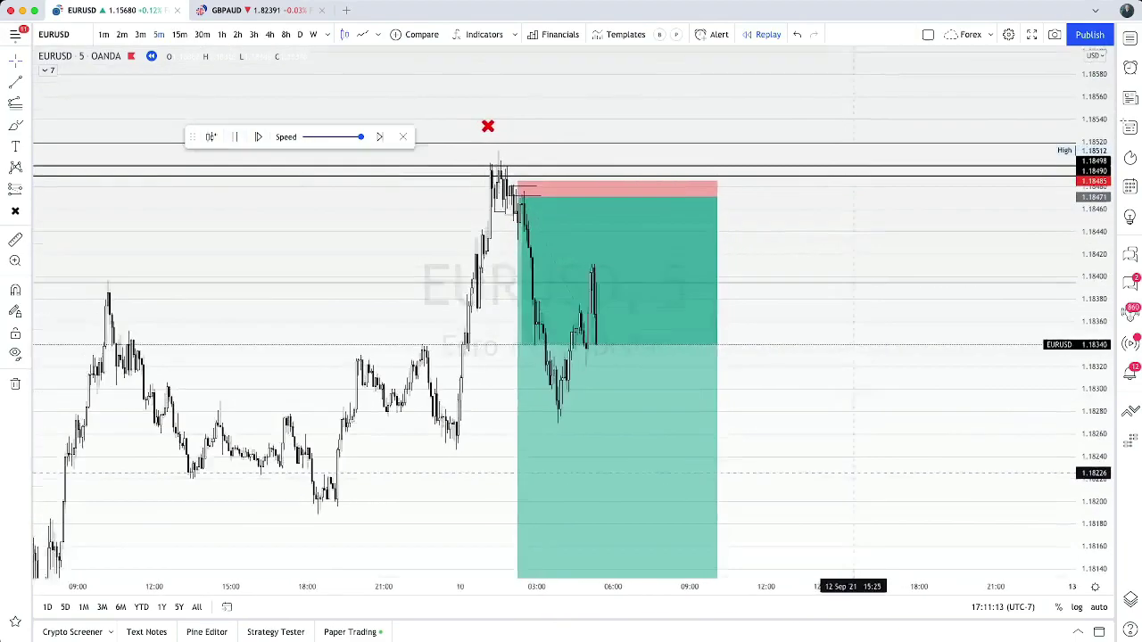
scroll(966, 464, "down", 5)
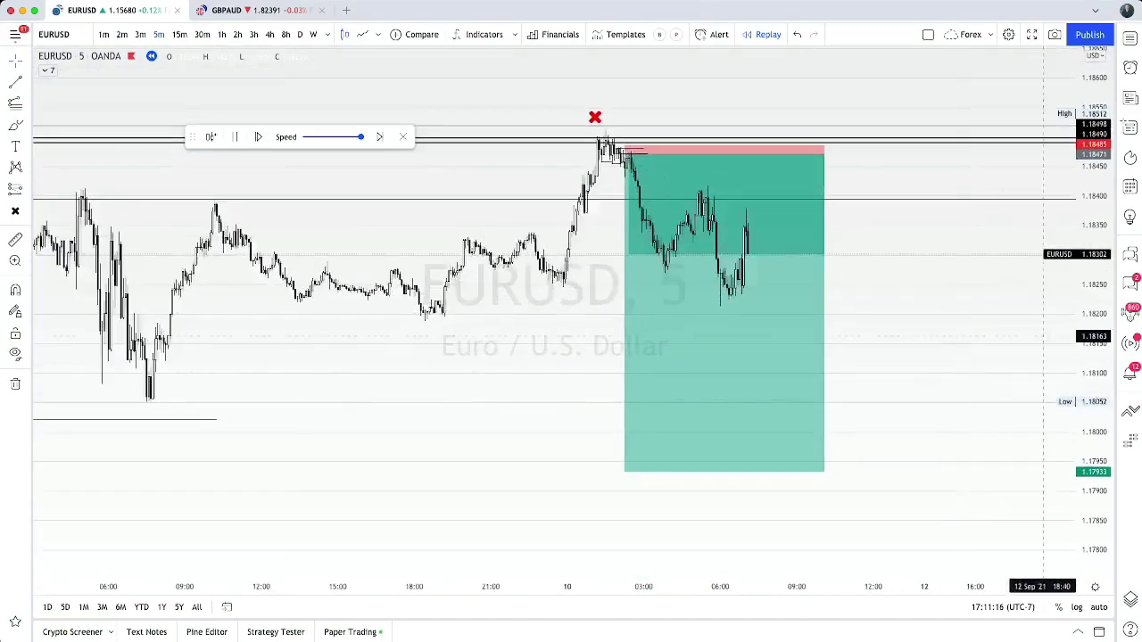
left_click_drag(947, 393, 890, 352)
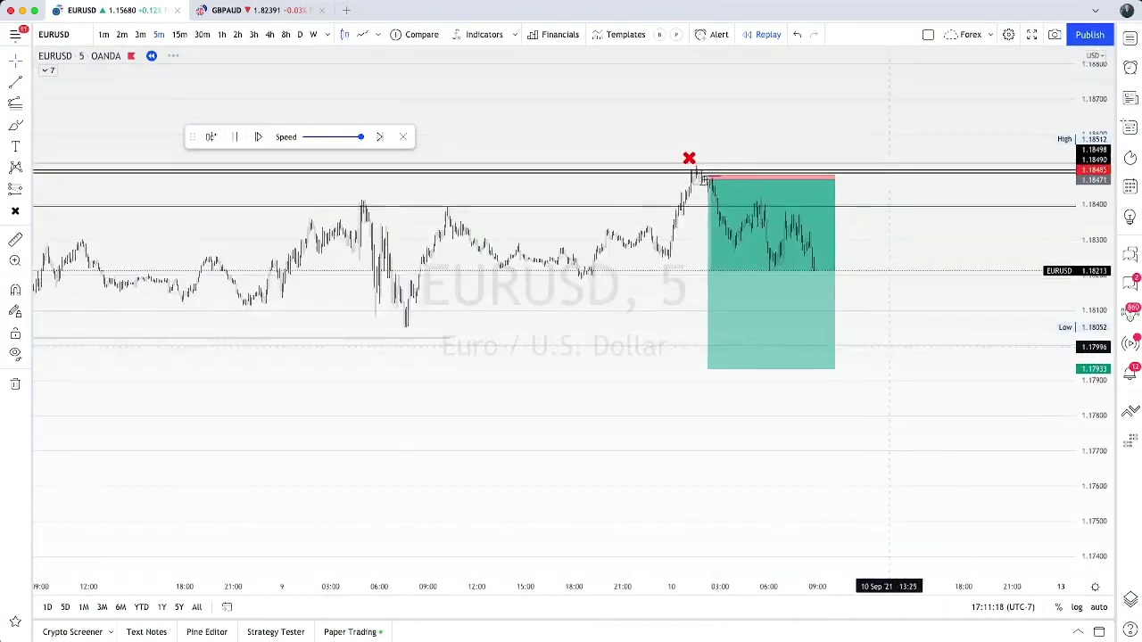
scroll(898, 350, "up", 3)
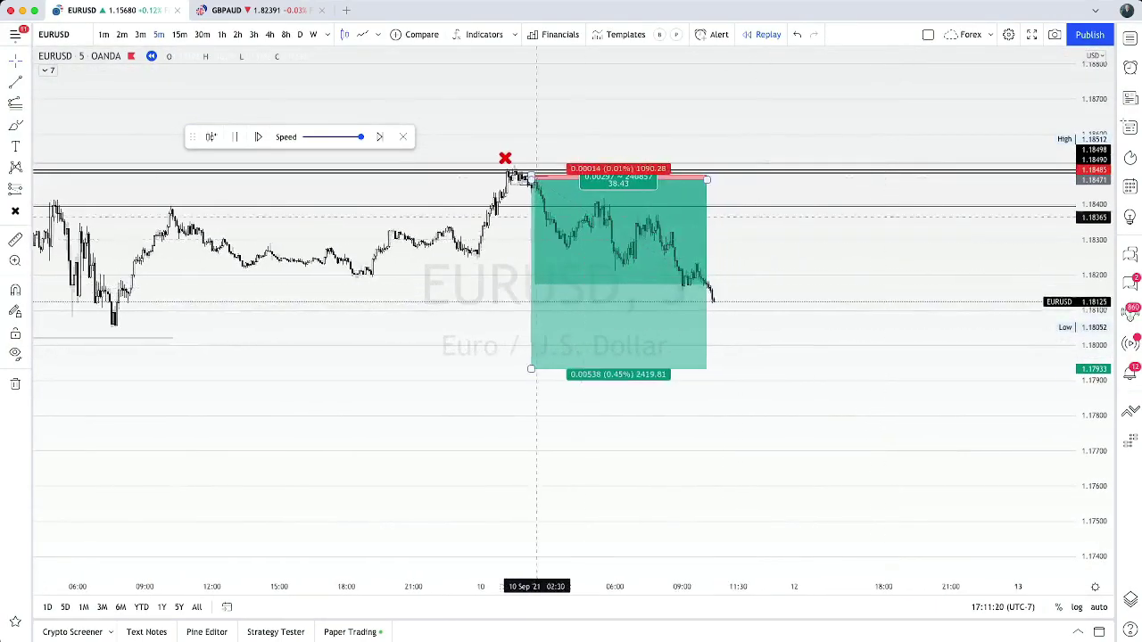
left_click(235, 137)
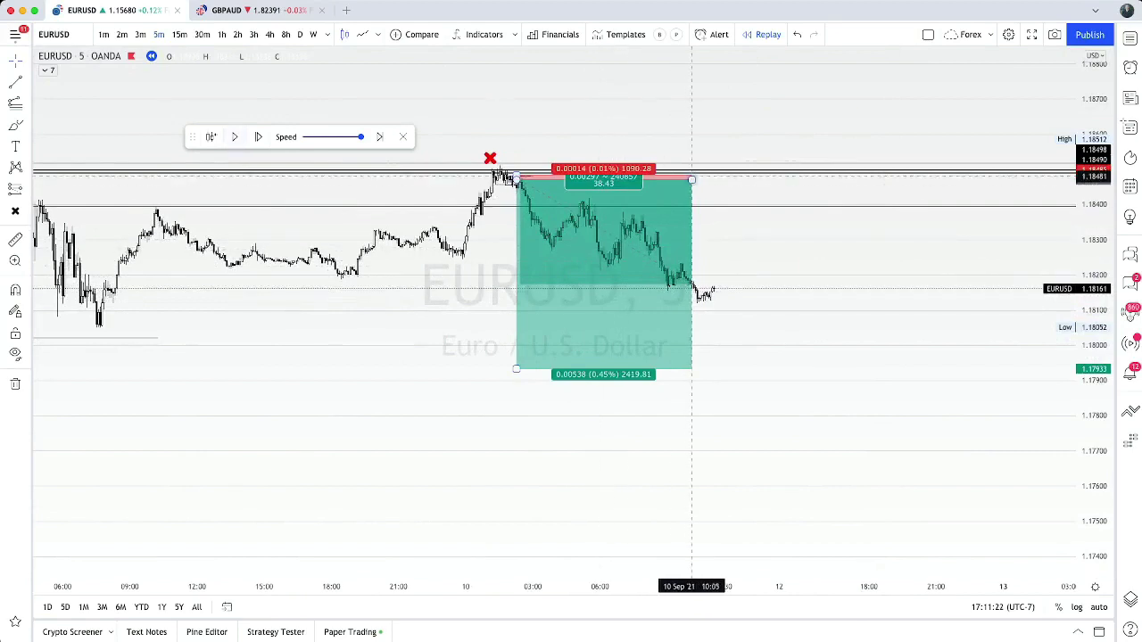
Try nearer targets for the short position, including 1.18118, and set the target to 1.17949
left_click_drag(515, 368, 515, 258)
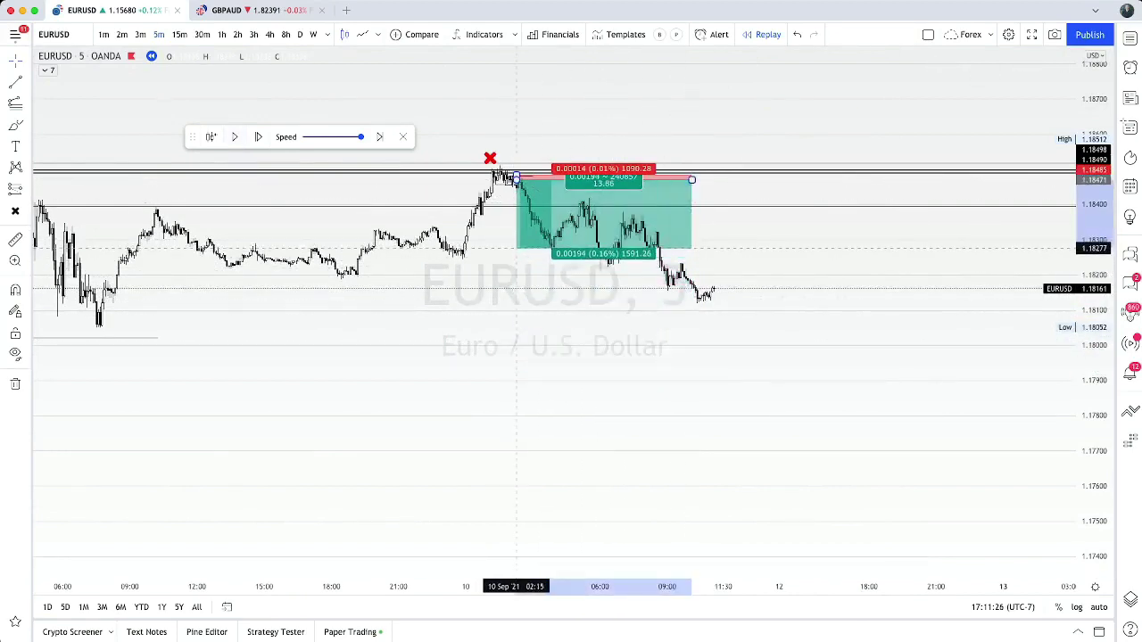
left_click_drag(515, 248, 516, 262)
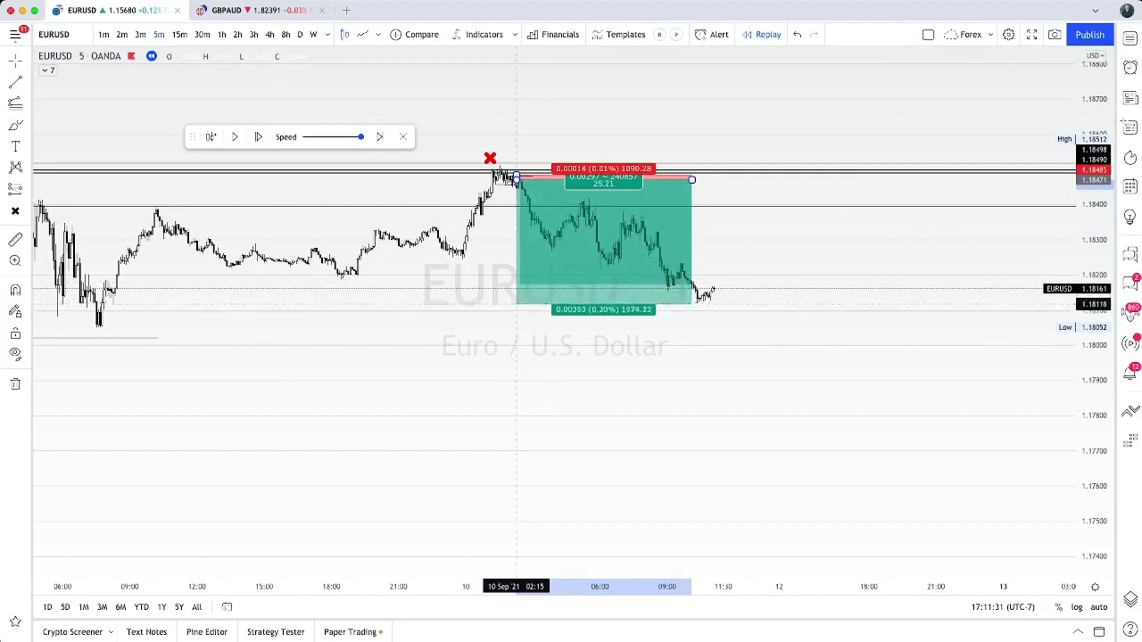
left_click_drag(516, 304, 516, 363)
Continue the replay to about 21:00 on 12 September and extend the short position to end at about 19:00 that day
left_click(234, 136)
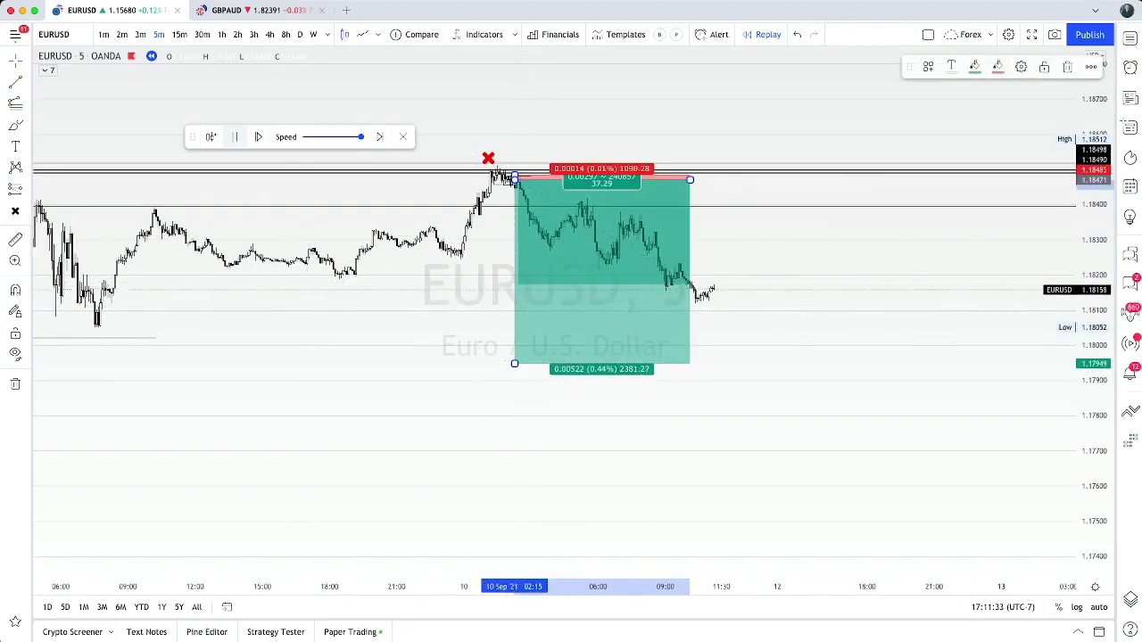
scroll(838, 426, "down", 5)
left_click_drag(844, 429, 664, 412)
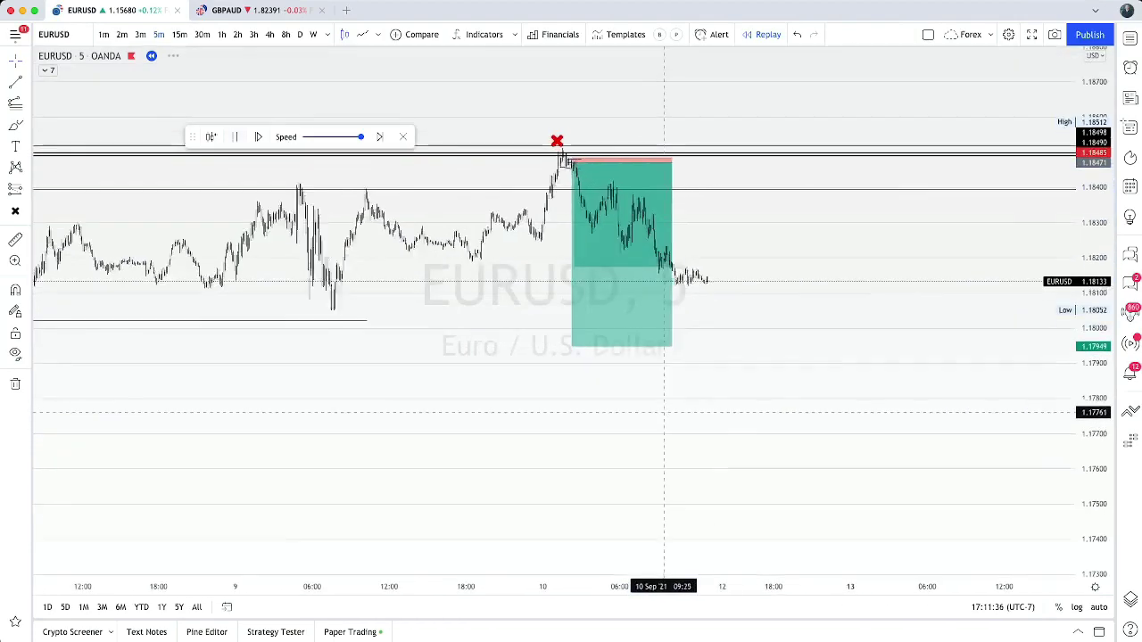
scroll(664, 412, "up", 2)
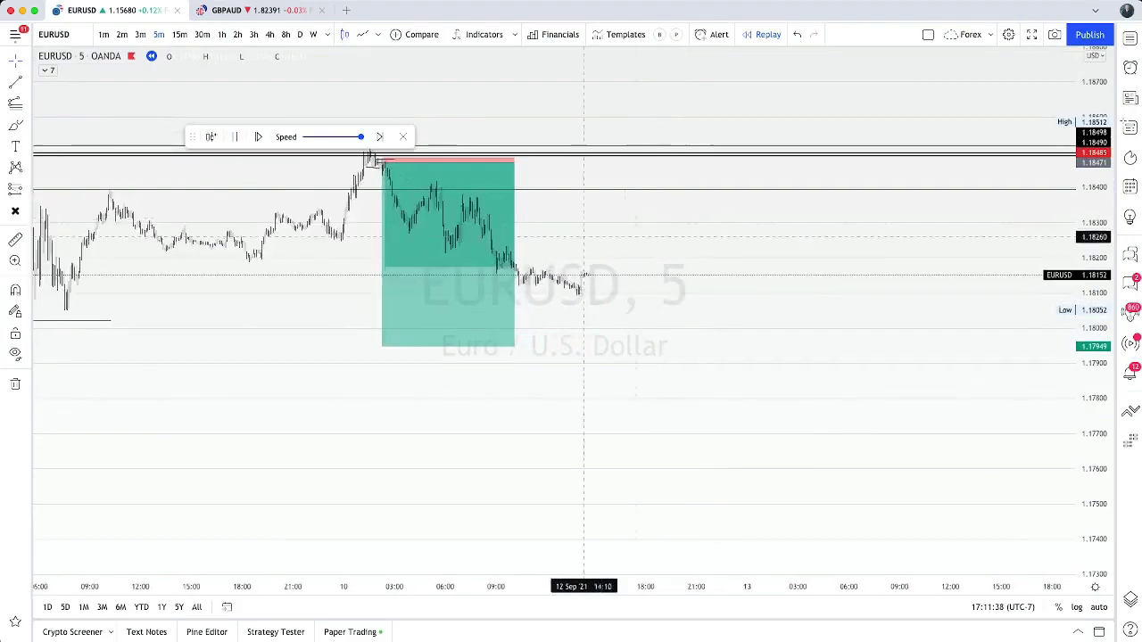
left_click_drag(491, 162, 630, 162)
scroll(829, 405, "down", 5)
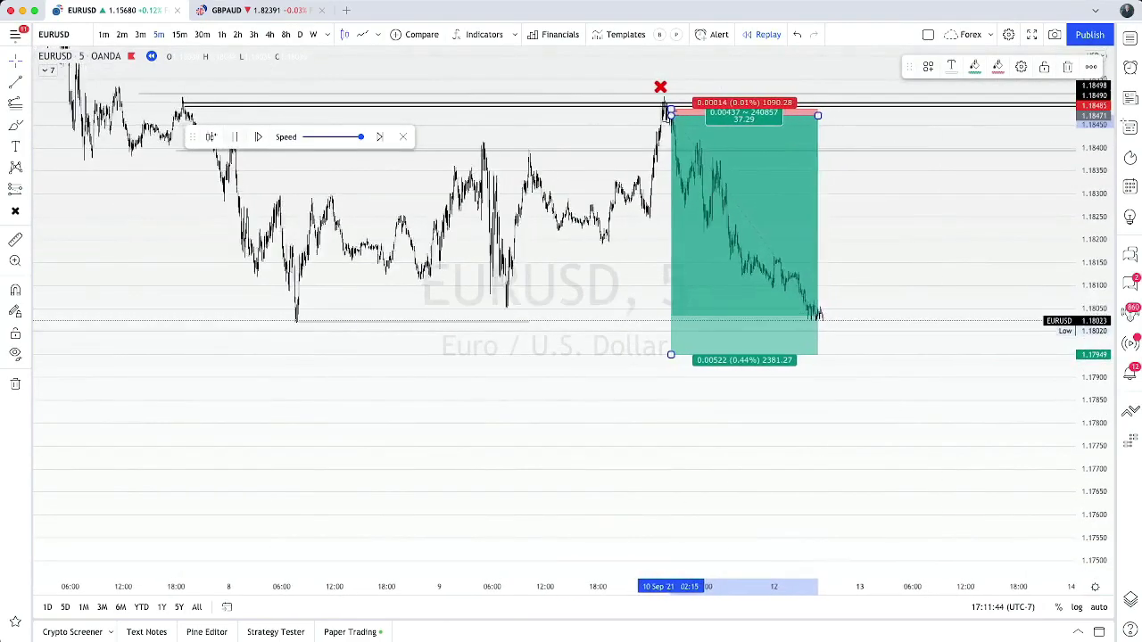
left_click(234, 136)
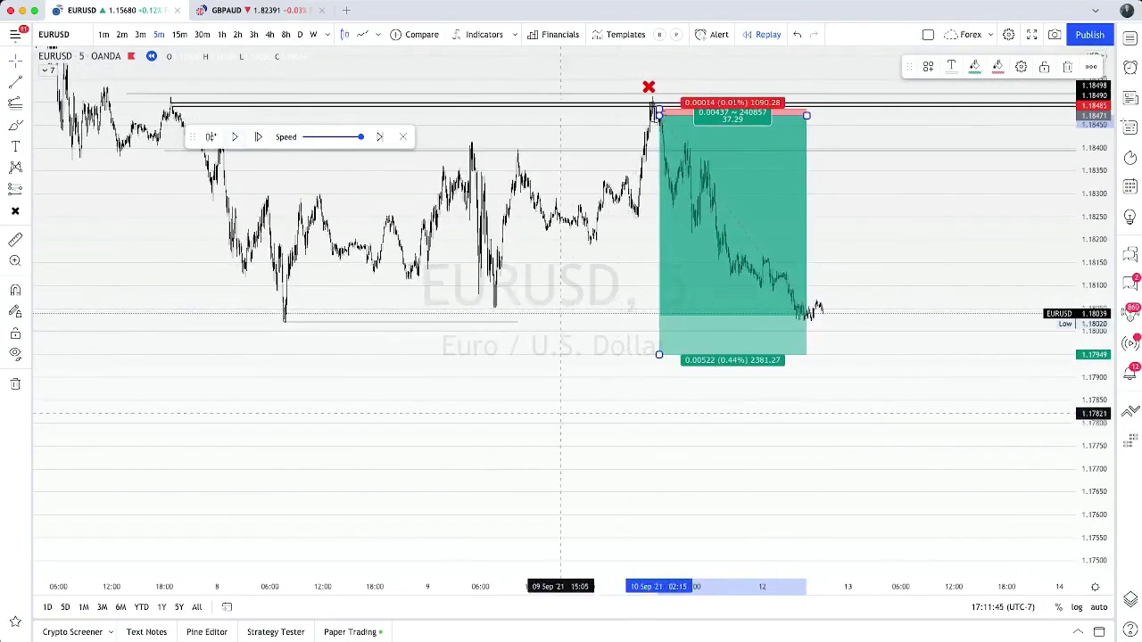
Try a nearer target of 1.18030 for the short position, set it to 1.17943, and continue the replay to late on 12 September
left_click_drag(660, 354, 660, 319)
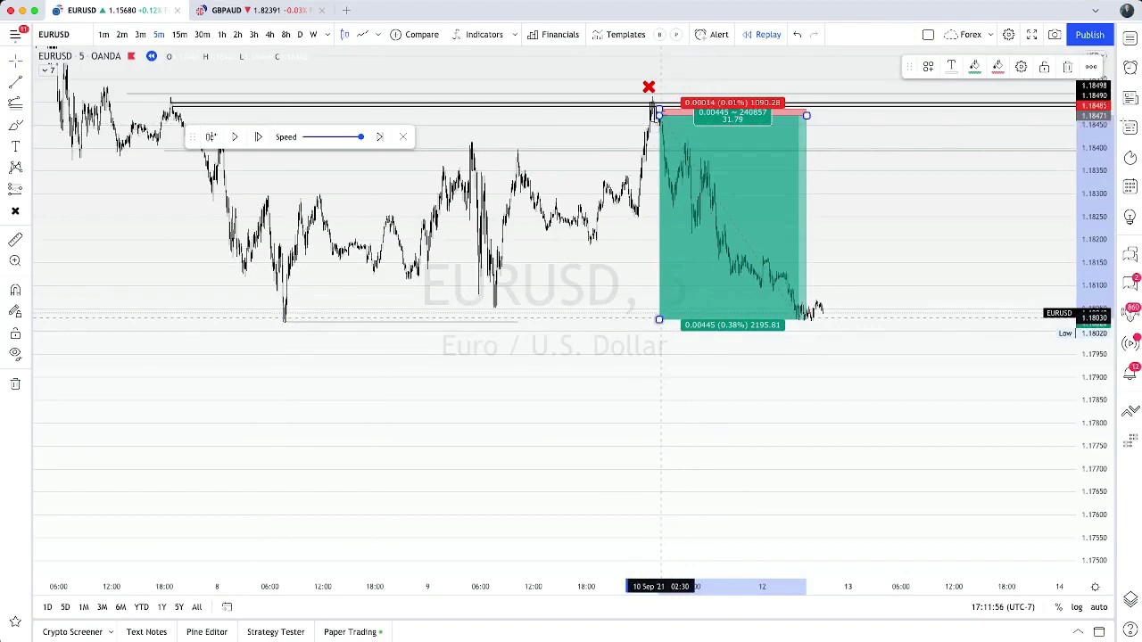
left_click_drag(660, 318, 660, 356)
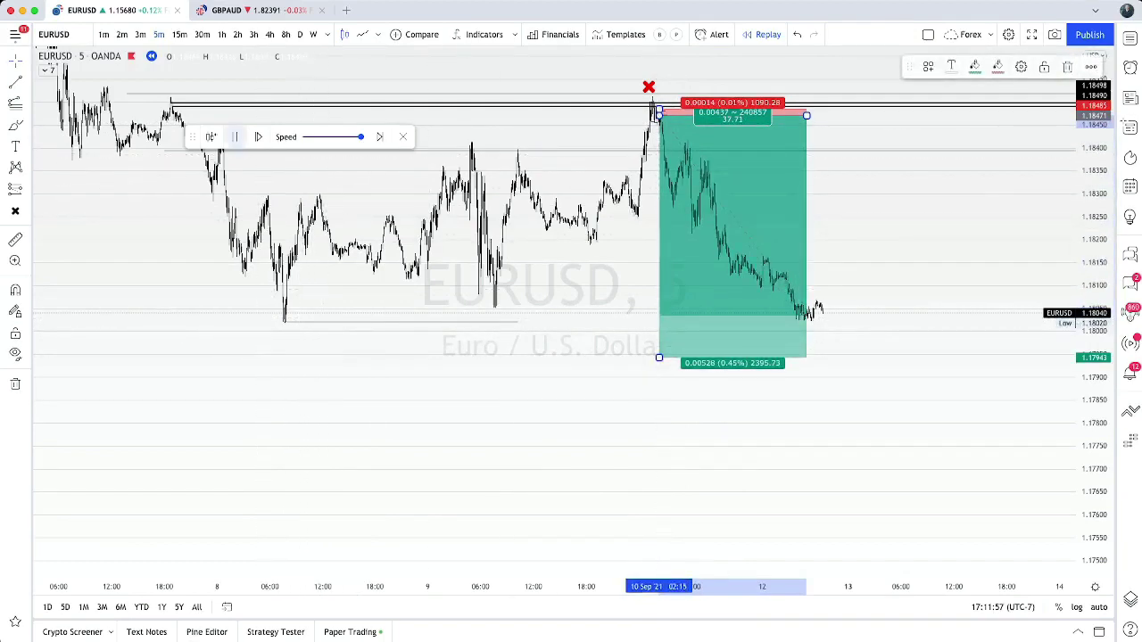
scroll(820, 341, "down", 5)
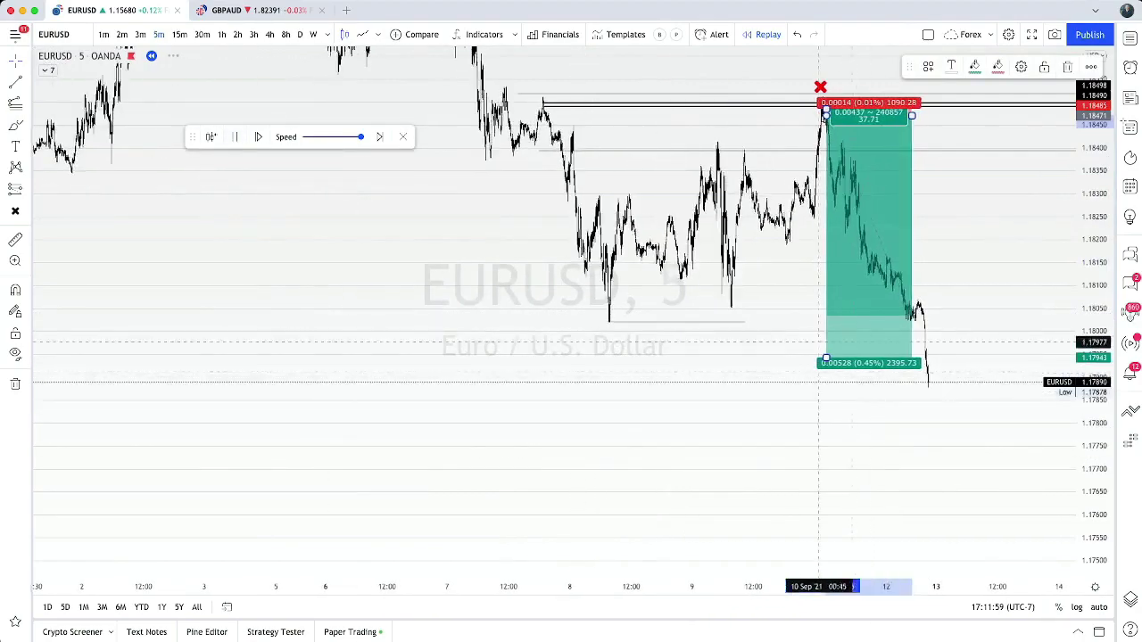
scroll(936, 272, "up", 5)
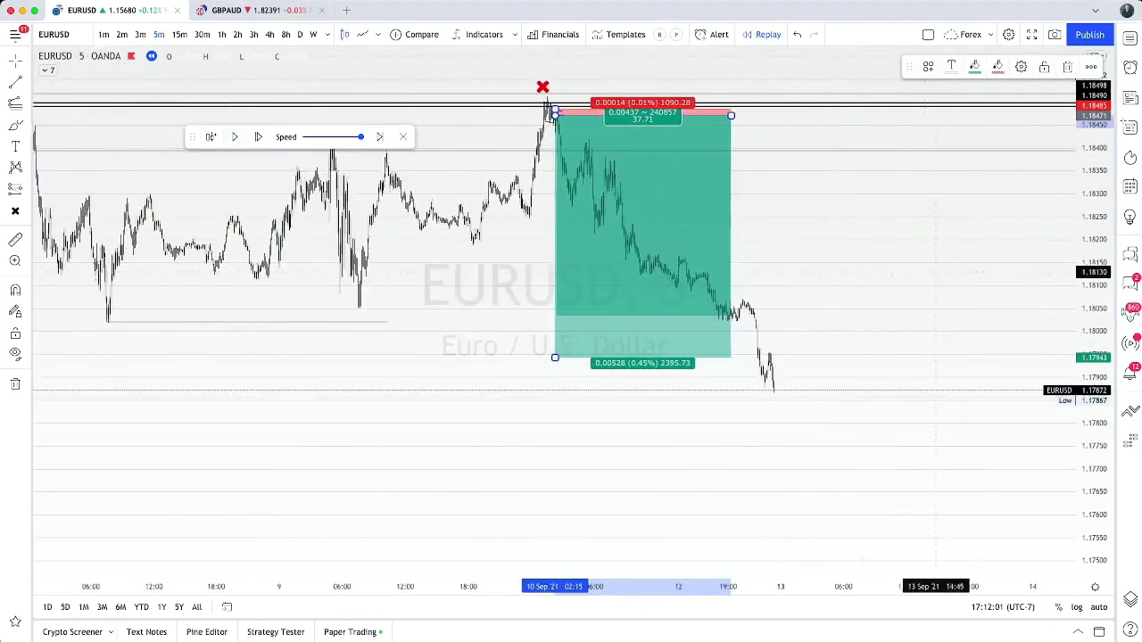
Lower the short position's target to 1.17869, near the latest replayed price
left_click_drag(1095, 272, 1096, 406)
left_click_drag(554, 343, 554, 367)
scroll(1025, 317, "up", 4)
left_click_drag(1095, 357, 1095, 161)
left_click_drag(731, 269, 1005, 398)
scroll(446, 370, "up", 4)
left_click_drag(373, 377, 740, 350)
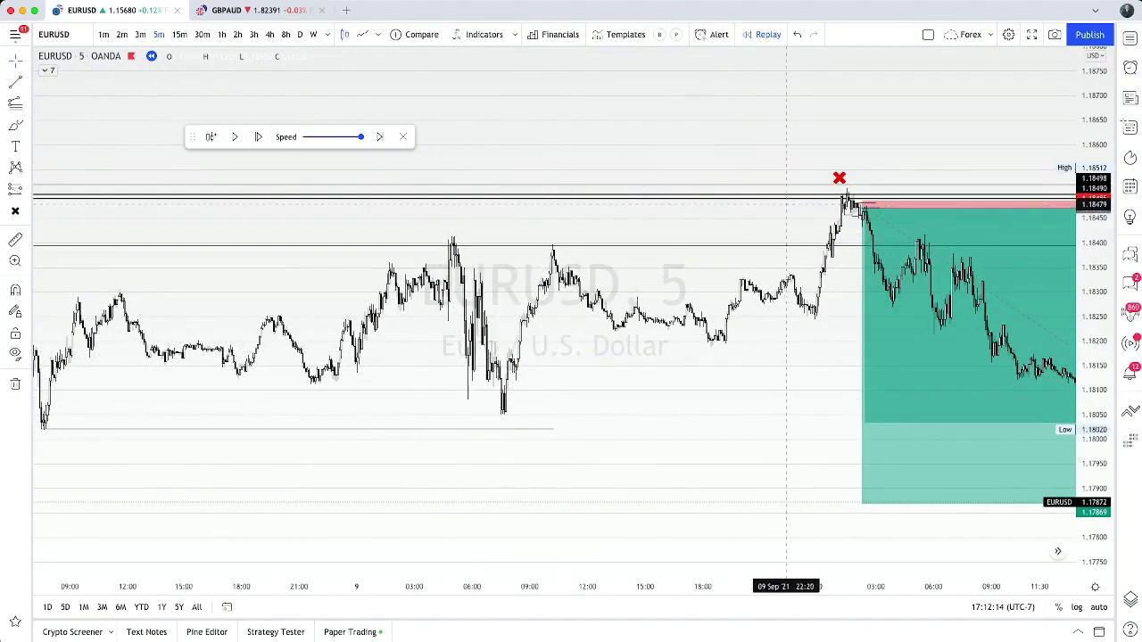
Delete the short position starting at about 02:15 on 10 September from the chart
left_click_drag(786, 205, 413, 268)
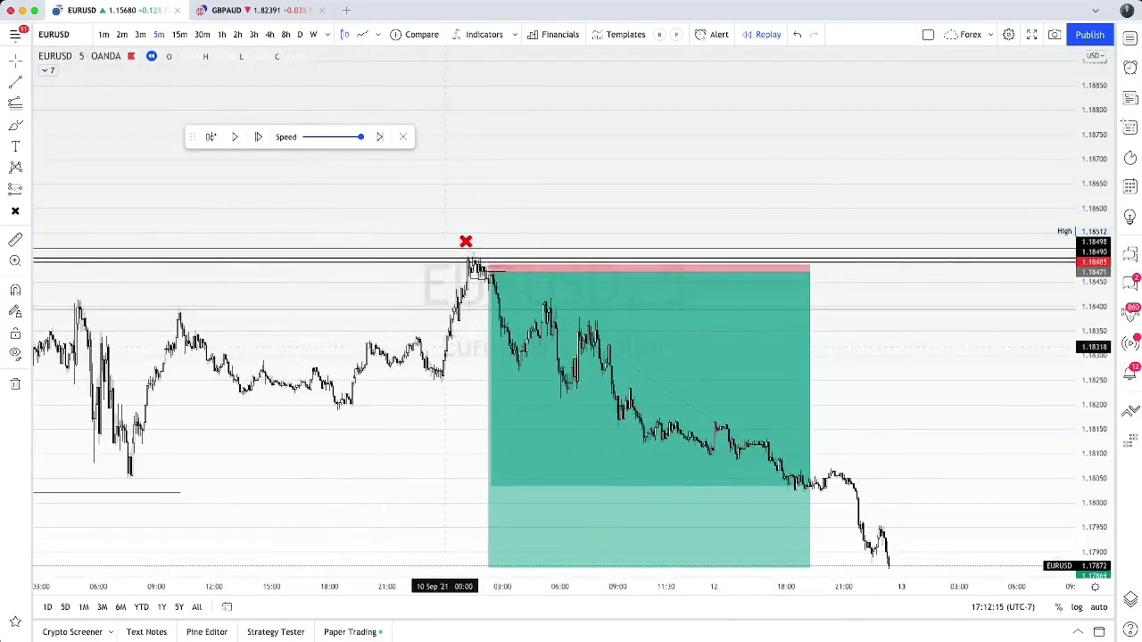
left_click_drag(445, 347, 465, 290)
scroll(479, 292, "up", 4)
left_click_drag(151, 305, 528, 308)
scroll(524, 308, "up", 4)
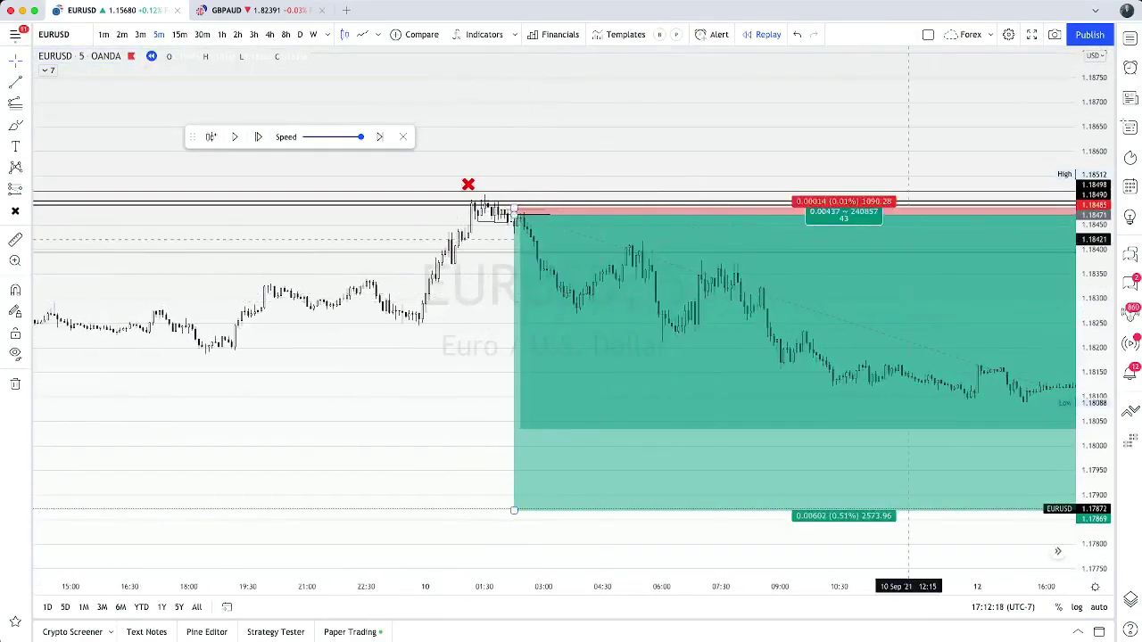
left_click_drag(1095, 446, 1095, 201)
left_click_drag(453, 232, 537, 353)
scroll(526, 348, "up", 4)
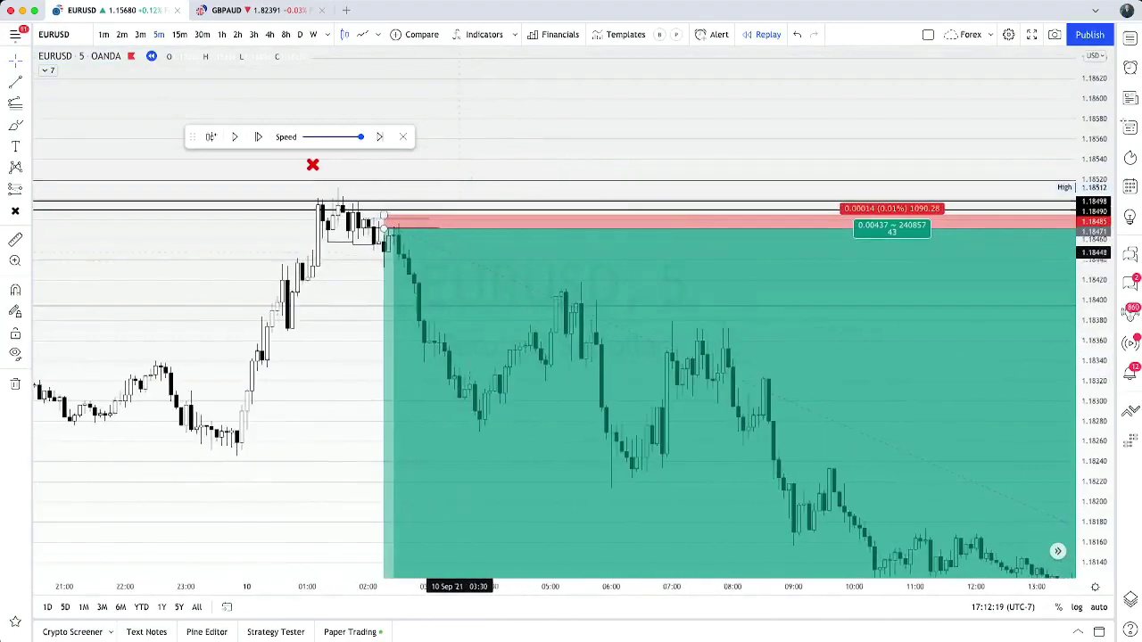
left_click(412, 243)
key("Delete")
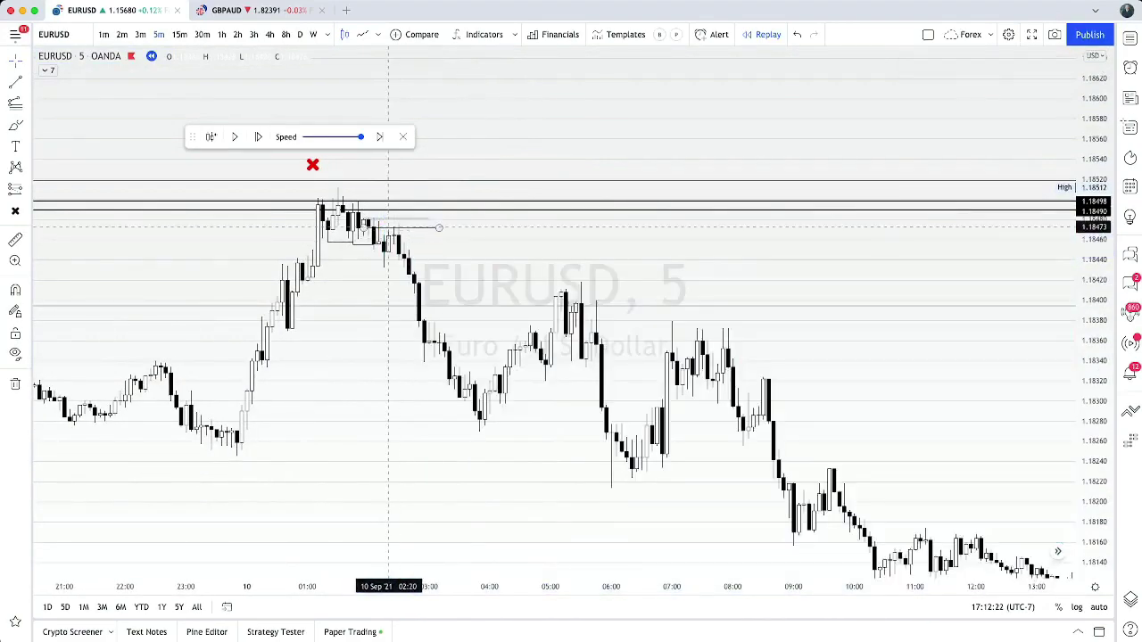
scroll(650, 392, "down", 5)
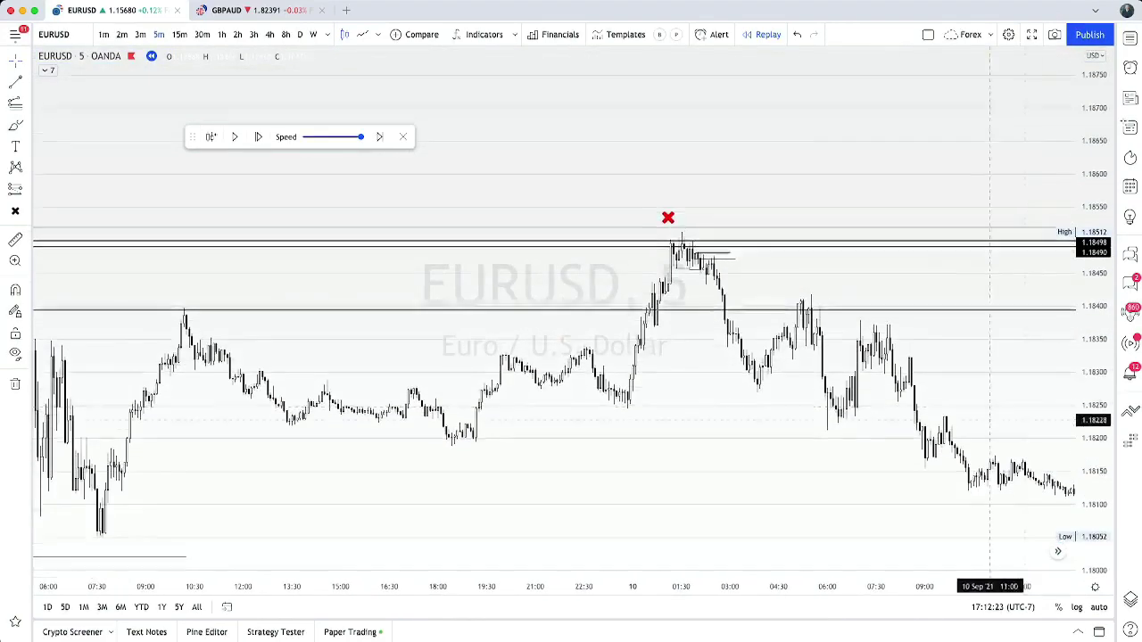
scroll(989, 420, "down", 4)
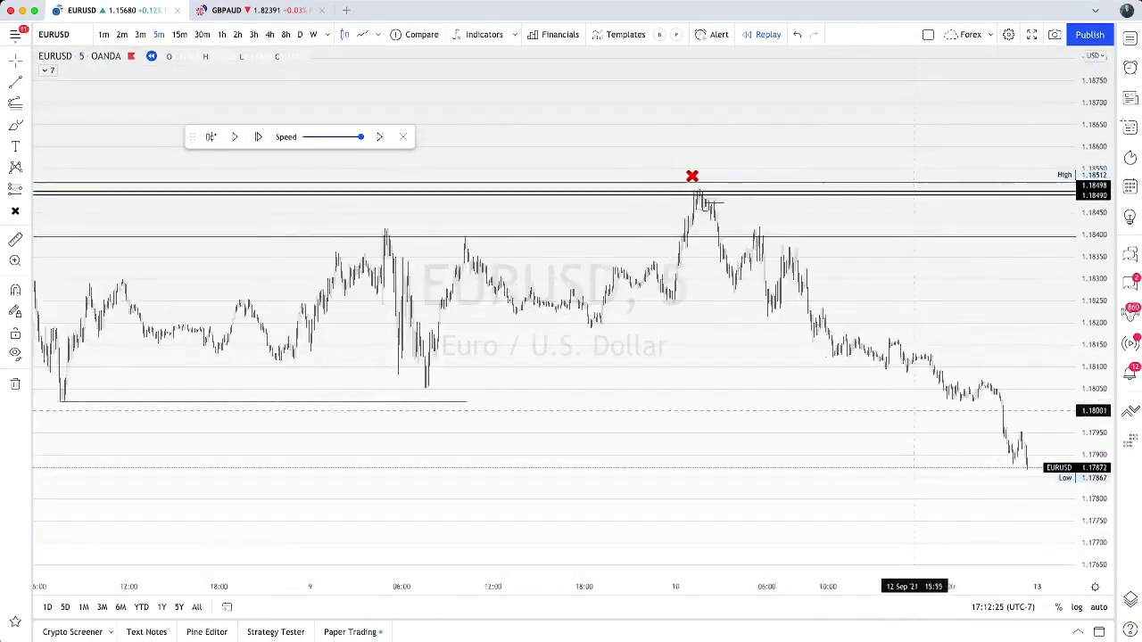
scroll(915, 410, "down", 2)
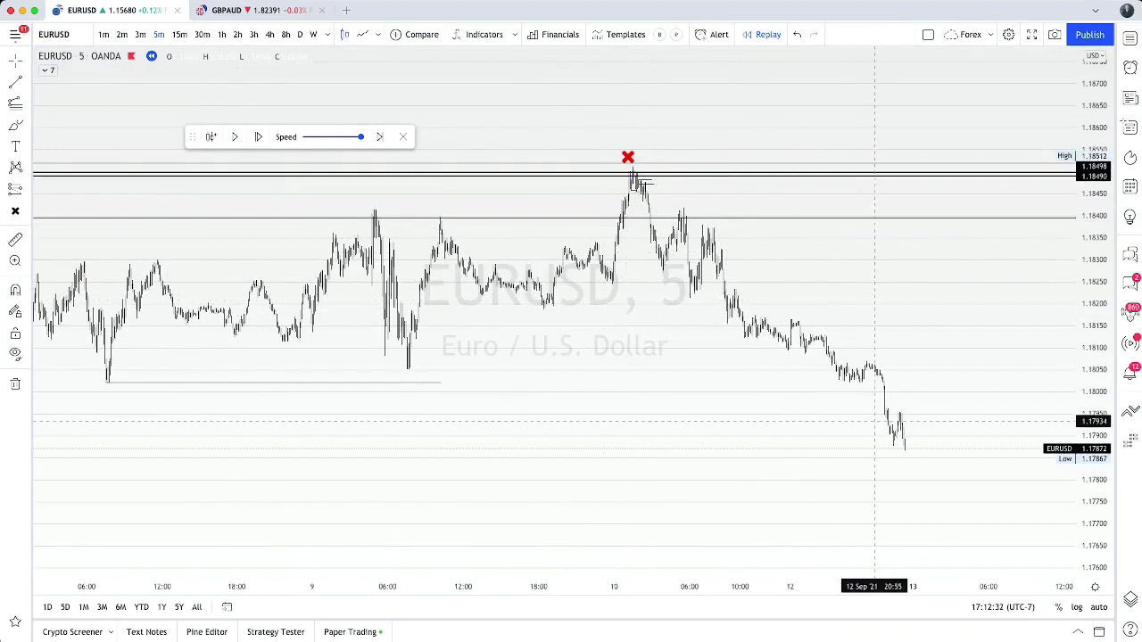
type("100")
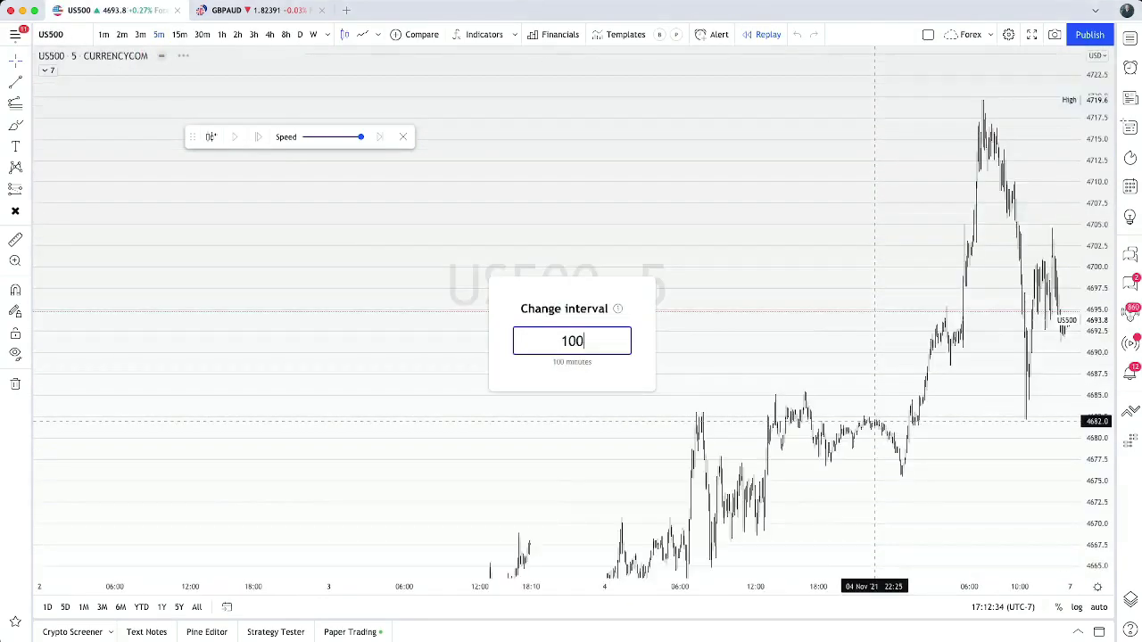
key("Return")
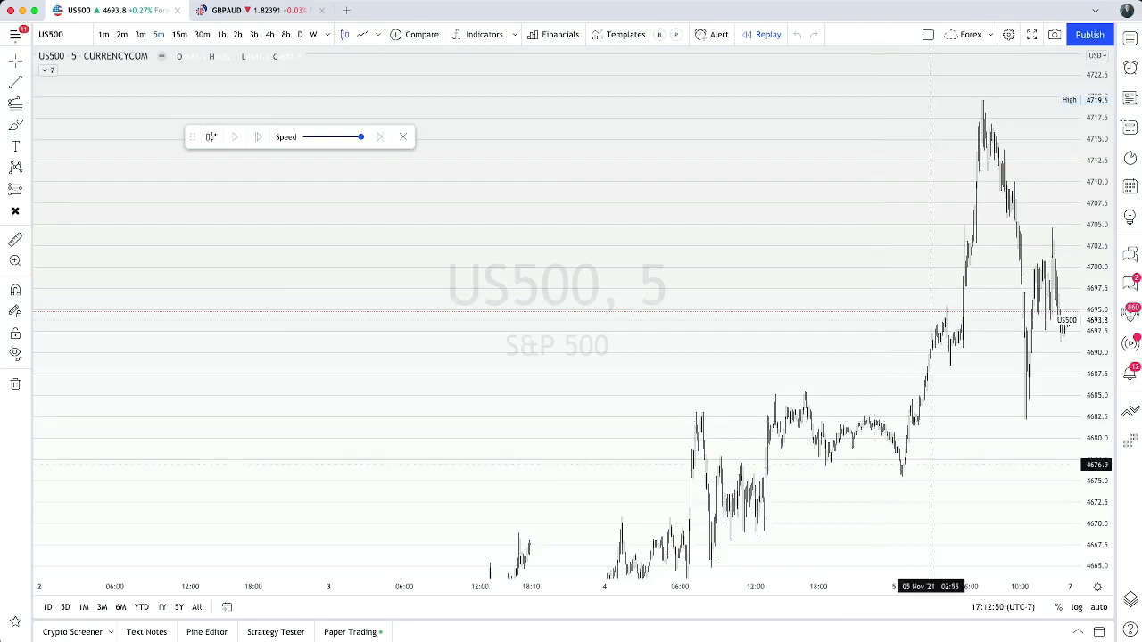
left_click_drag(930, 463, 598, 525)
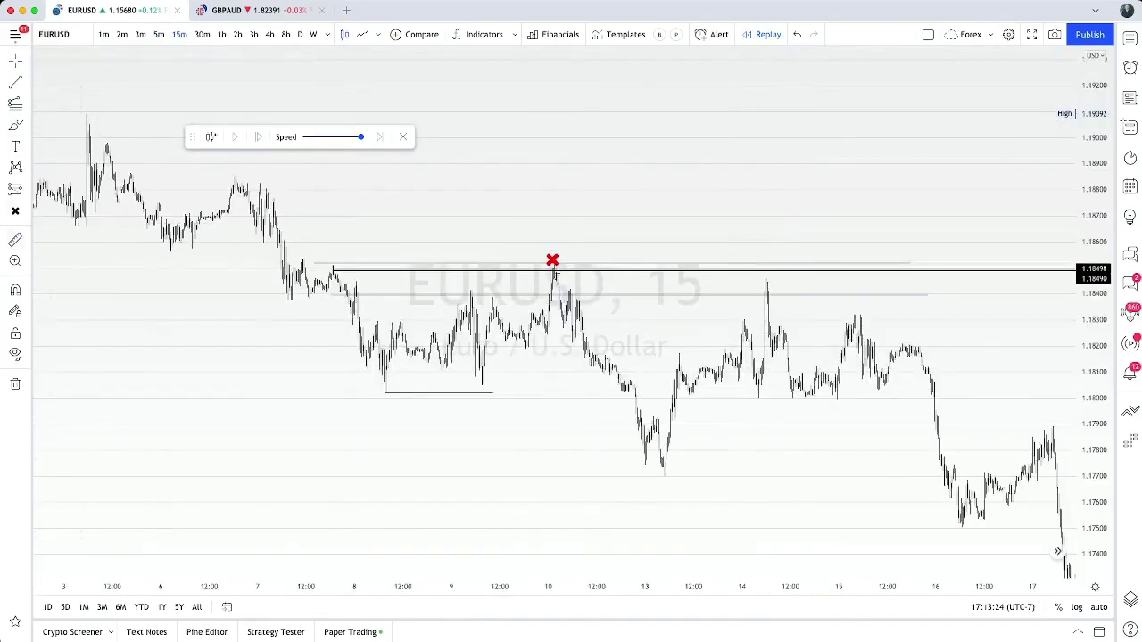
Measure the price drop on the EURUSD 15-minute chart from the 10 September high to about 23:00 on 12 September
left_click(555, 276, "shift")
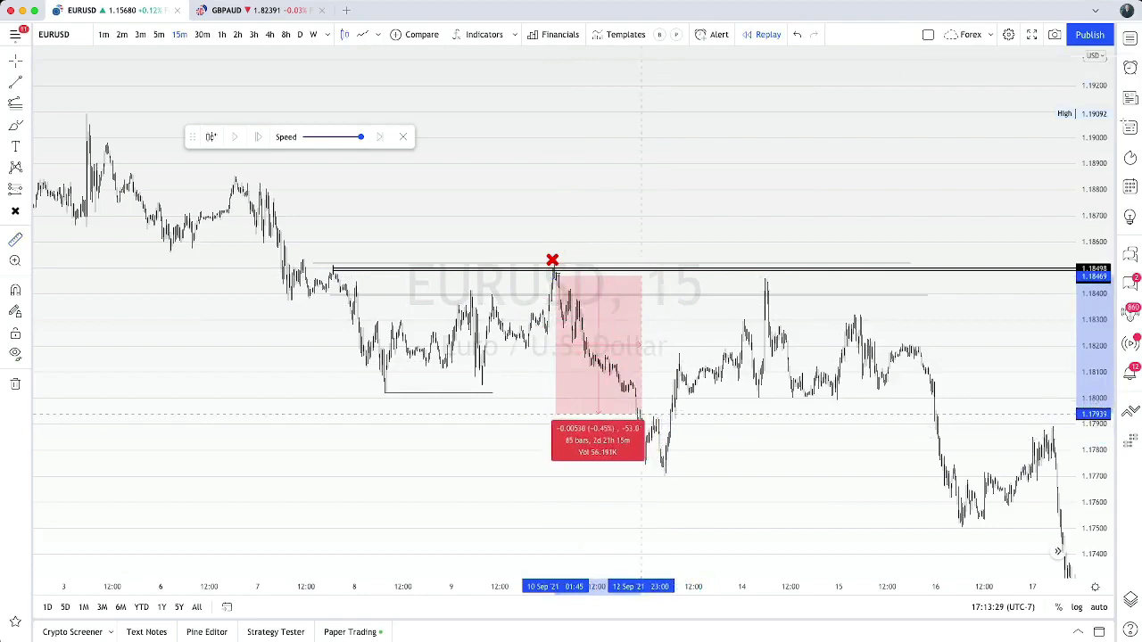
left_click(724, 437)
scroll(714, 449, "up", 5)
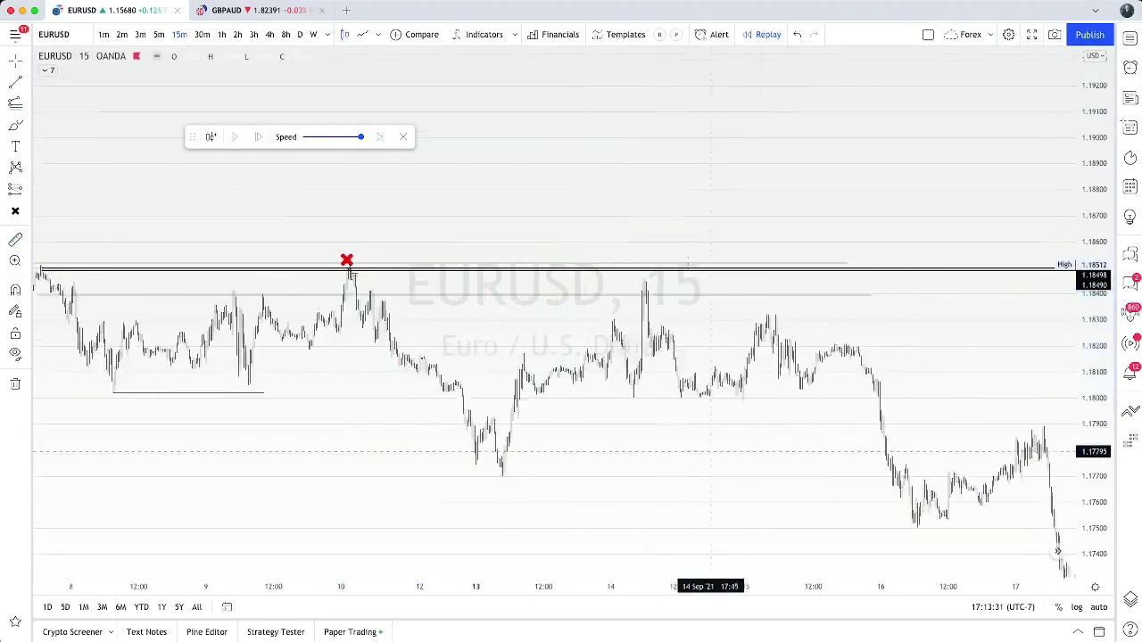
left_click_drag(711, 451, 820, 418)
left_click_drag(714, 426, 859, 439)
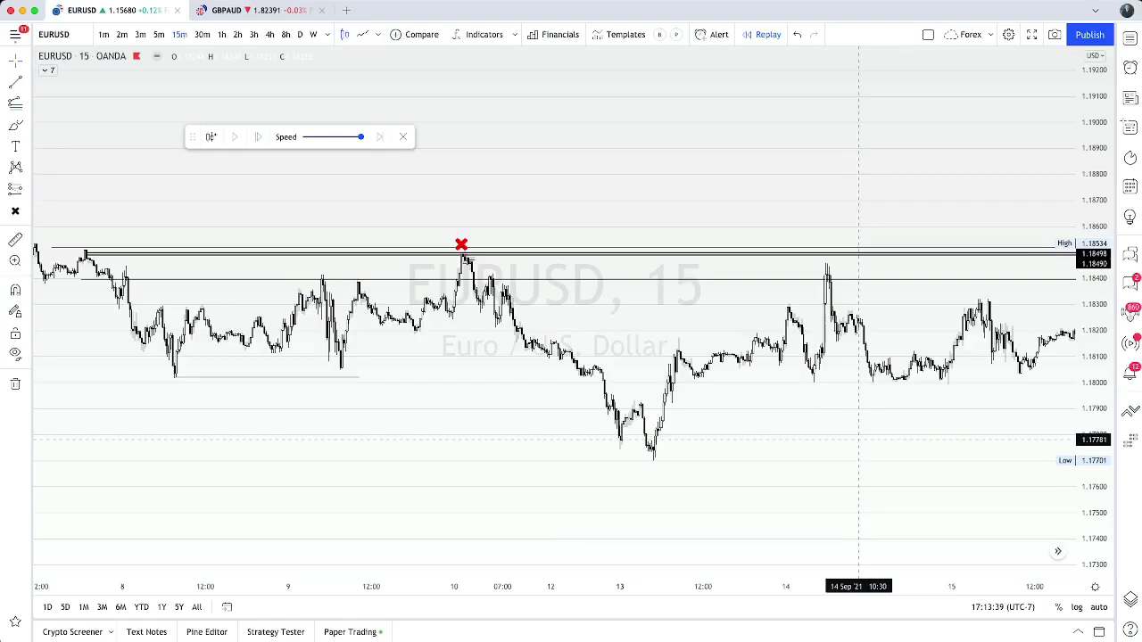
left_click_drag(576, 388, 707, 385)
scroll(691, 382, "up", 4)
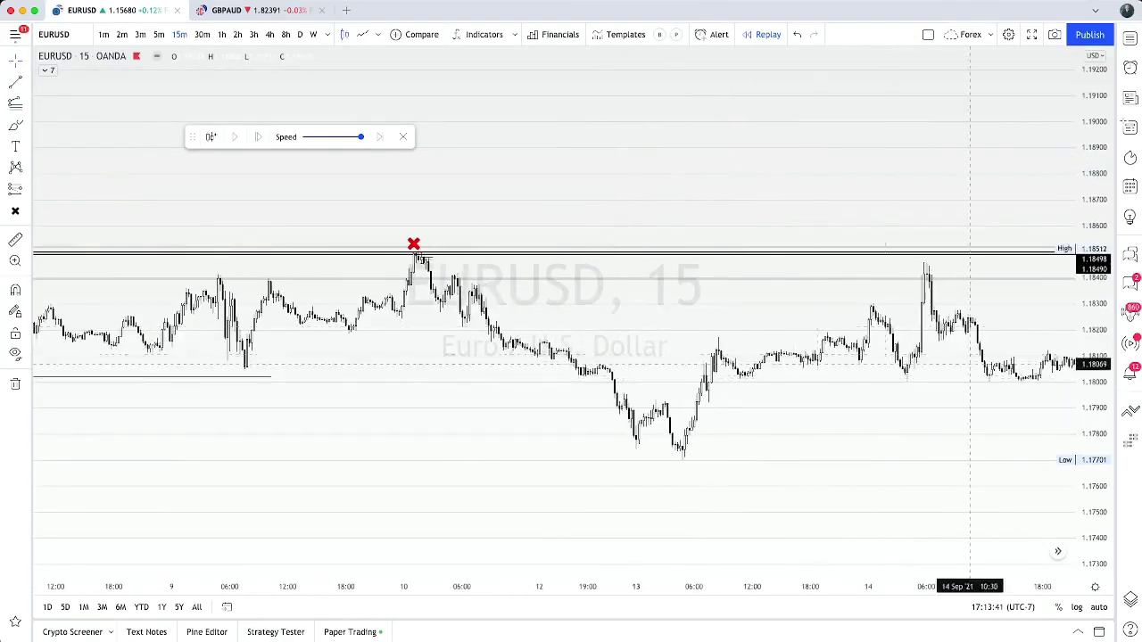
Delete the three horizontal lines at the 10 September high, including those at 1.18498 and 1.18490
left_click_drag(413, 259, 732, 234)
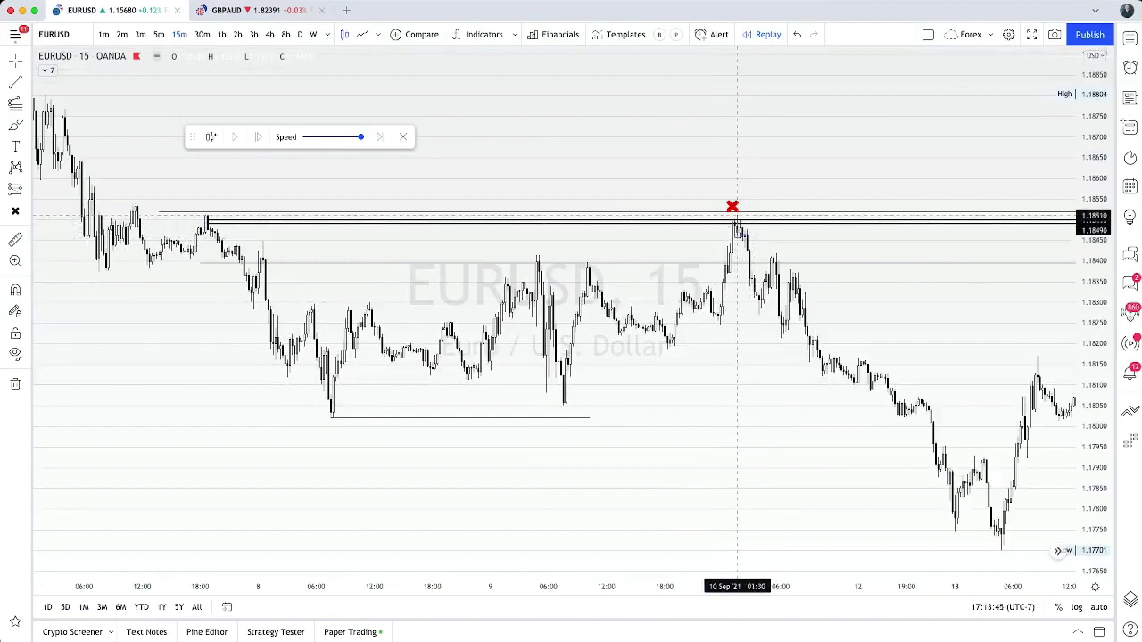
left_click(739, 220)
key("Delete")
left_click(741, 223)
key("Delete")
left_click(742, 212)
key("Delete")
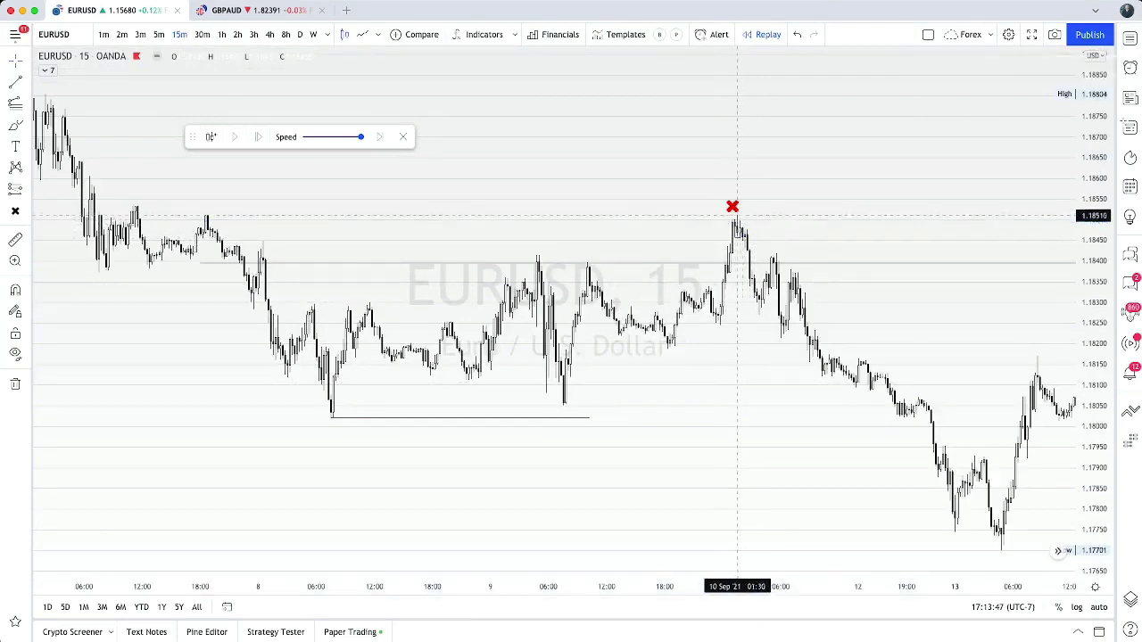
Switch EURUSD to the 4-hour interval and locate the sharp sell-off of mid-June 2021
left_click_drag(736, 215, 844, 215)
left_click(269, 35)
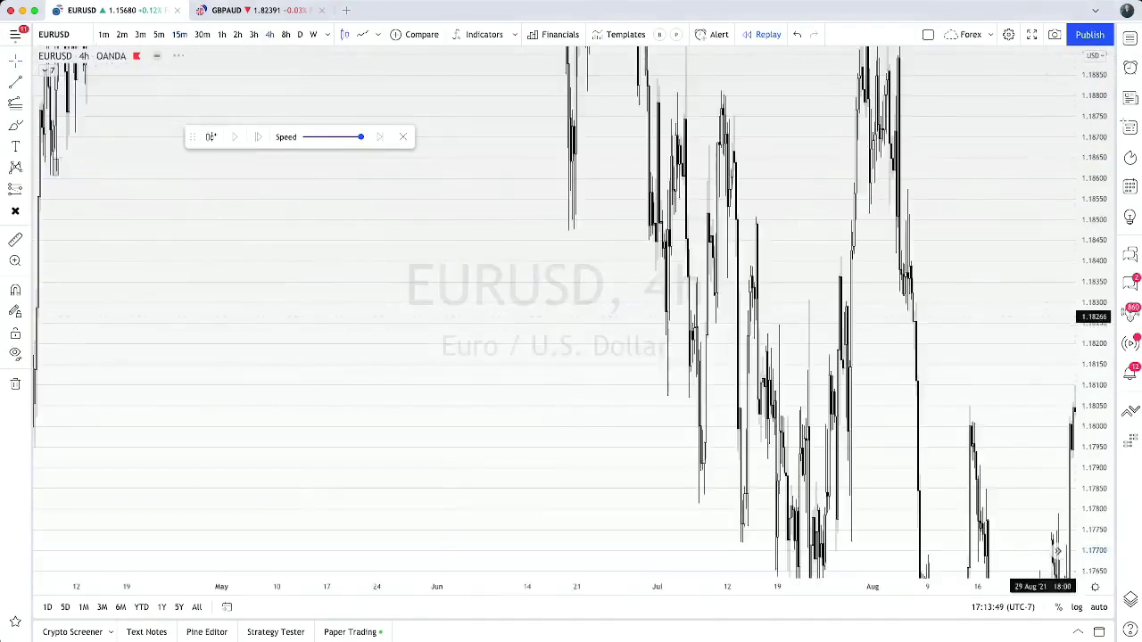
left_click_drag(1093, 237, 1094, 446)
scroll(922, 428, "up", 4)
left_click_drag(923, 426, 925, 467)
scroll(925, 467, "left", 10)
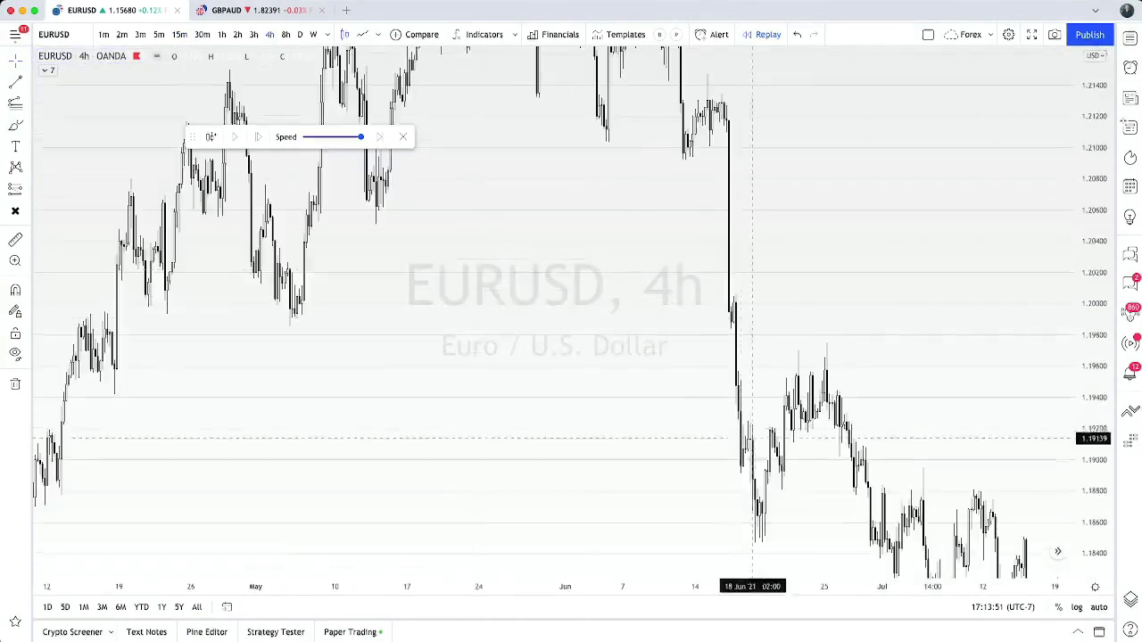
scroll(540, 378, "up", 5)
scroll(539, 377, "left", 3)
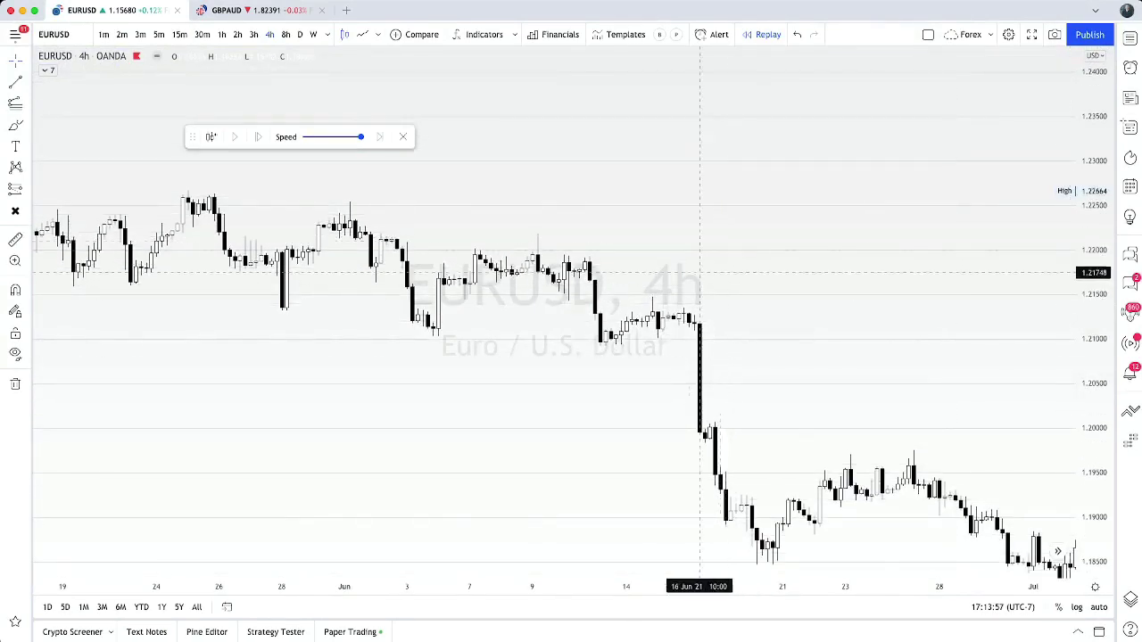
scroll(699, 273, "down", 2)
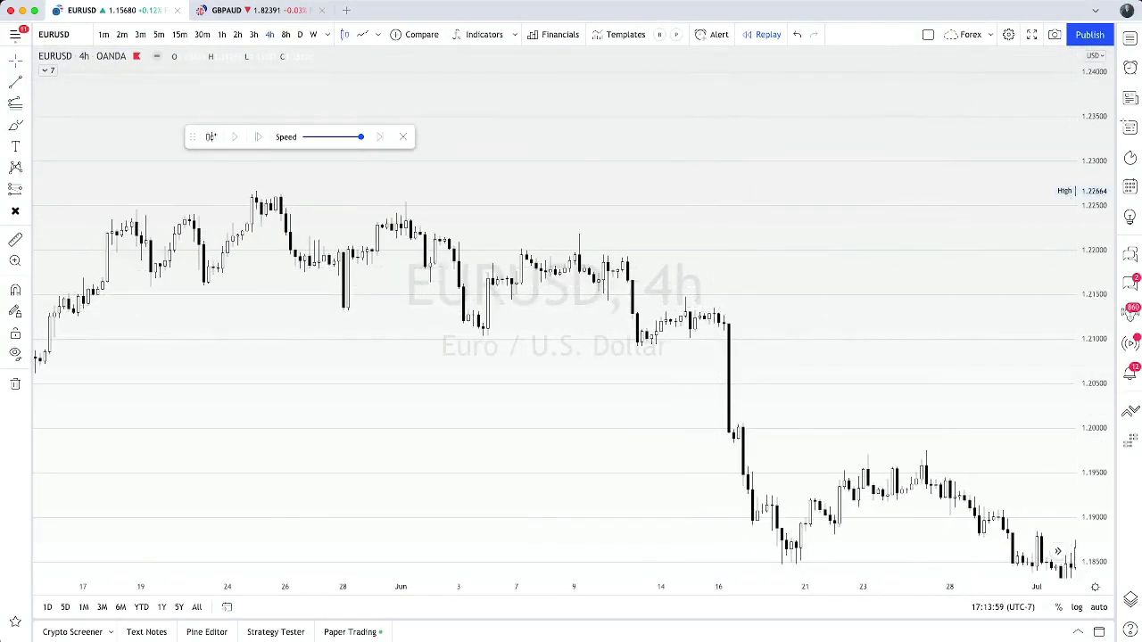
left_click_drag(1095, 326, 1094, 87)
left_click_drag(746, 296, 660, 212)
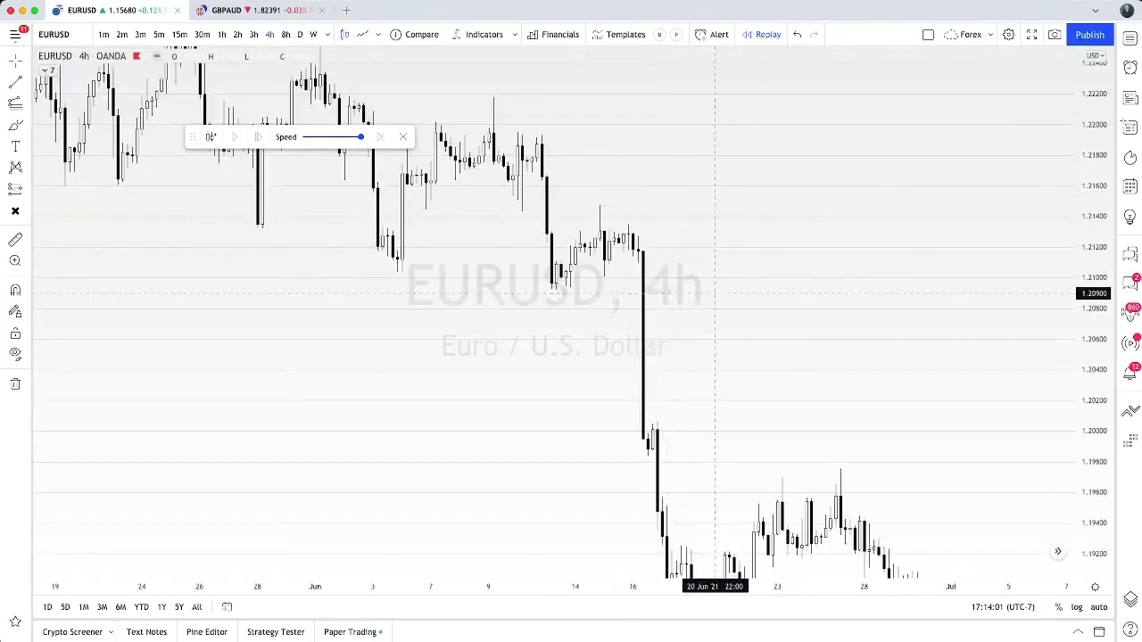
left_click_drag(656, 284, 563, 346)
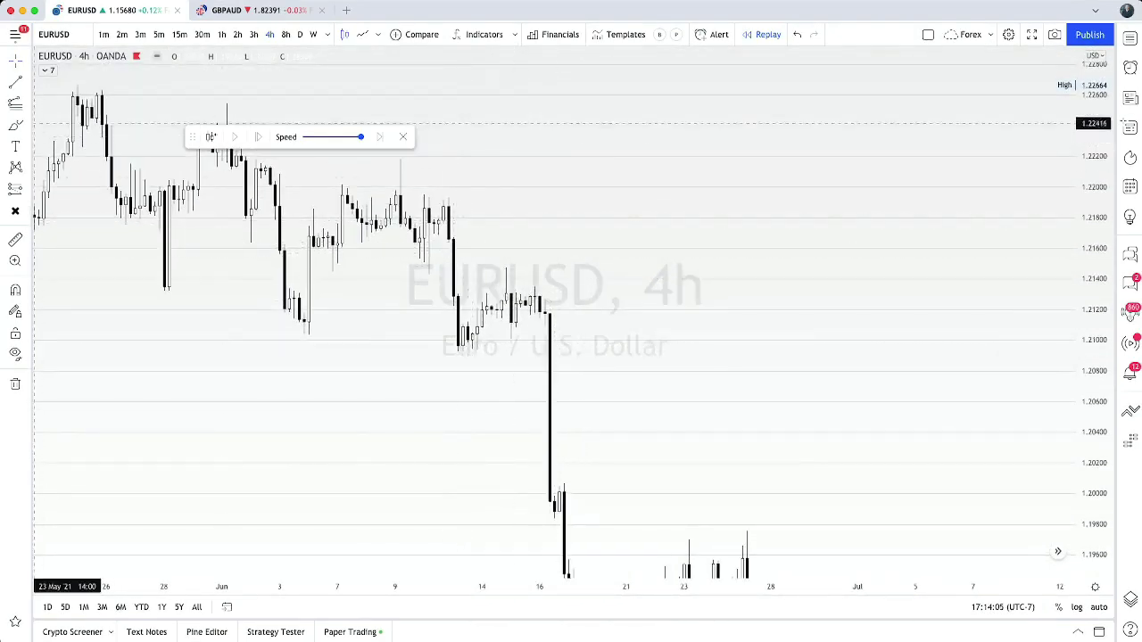
Draw two horizontal lines at 1.21912 and about 1.2175, running from about 10 to 16 June at the last high before the sell-off
left_click(564, 201)
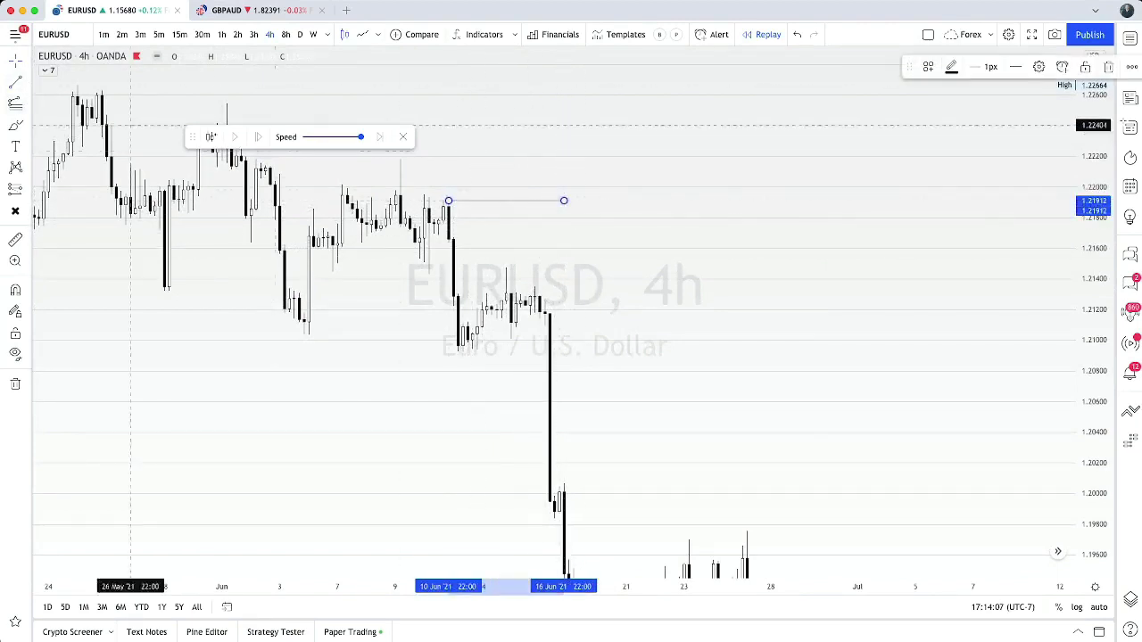
left_click(449, 259)
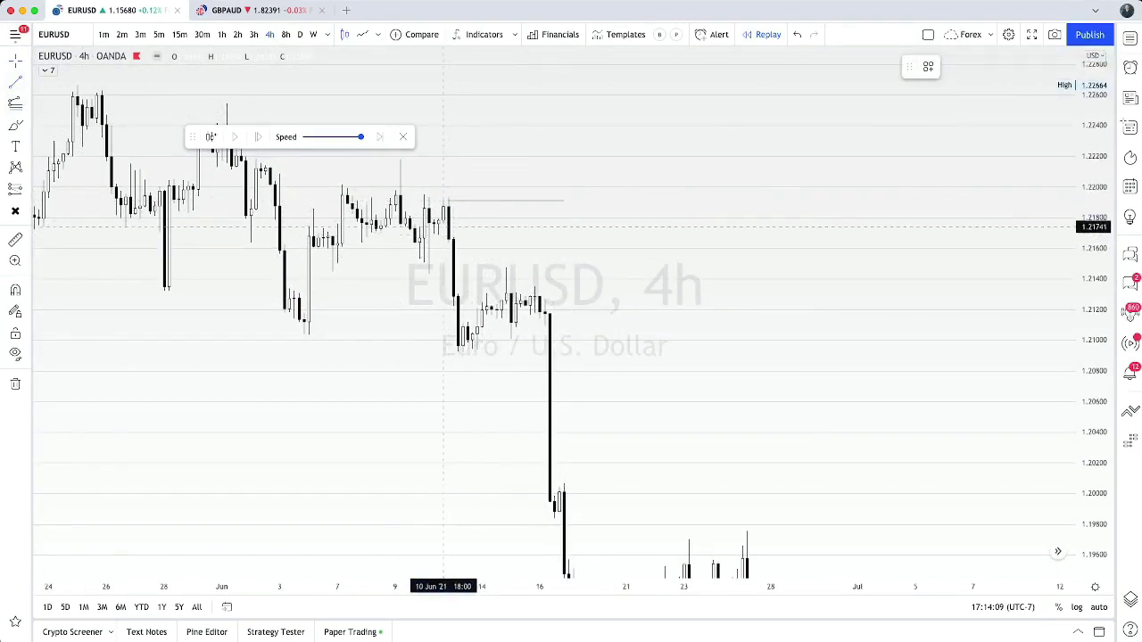
left_click(443, 224)
left_click(569, 224)
left_click(683, 346)
scroll(740, 390, "down", 5)
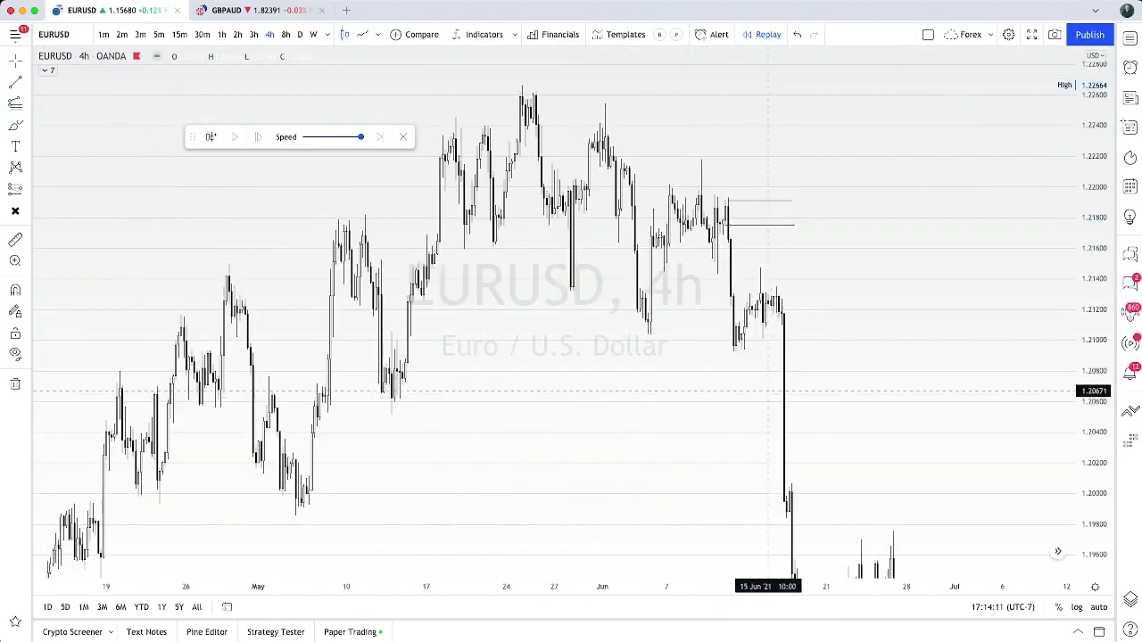
scroll(731, 347, "up", 3)
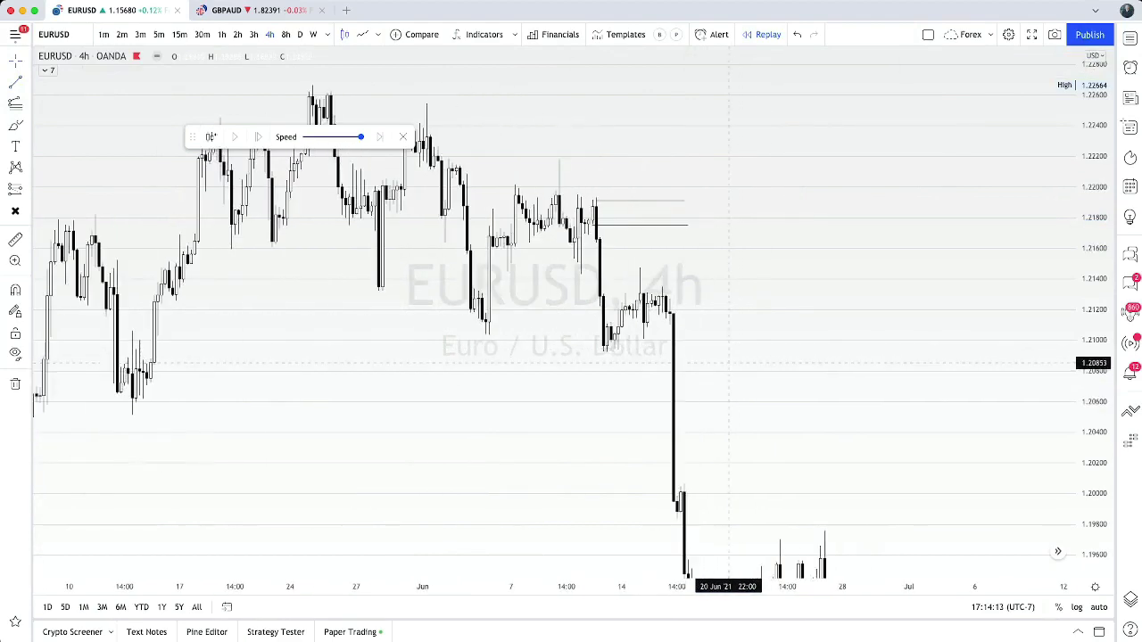
scroll(729, 361, "up", 3)
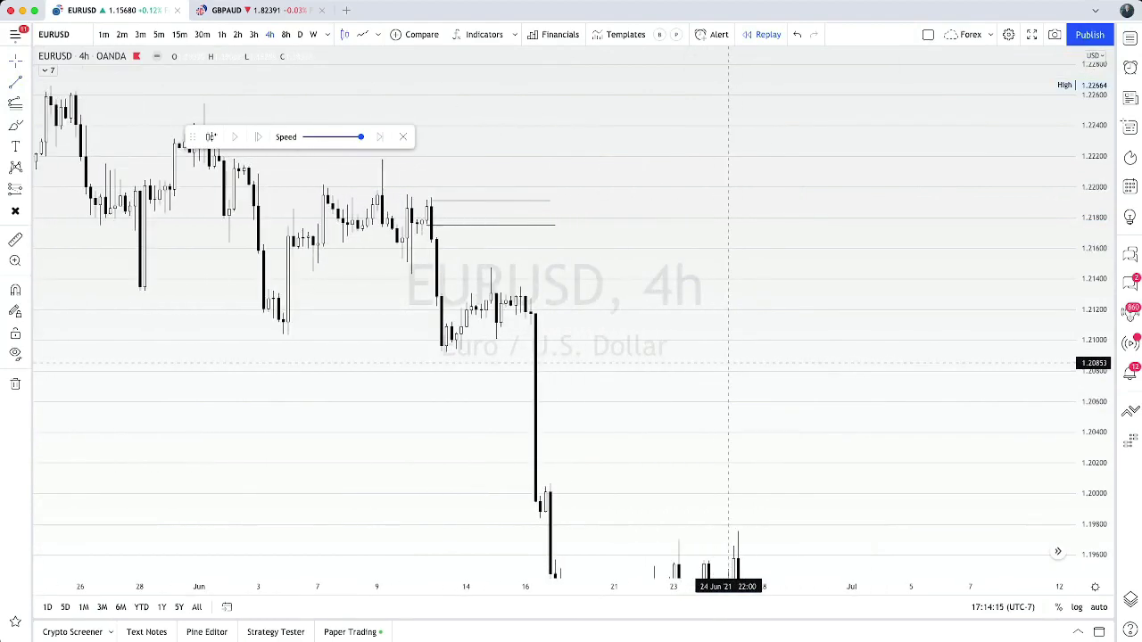